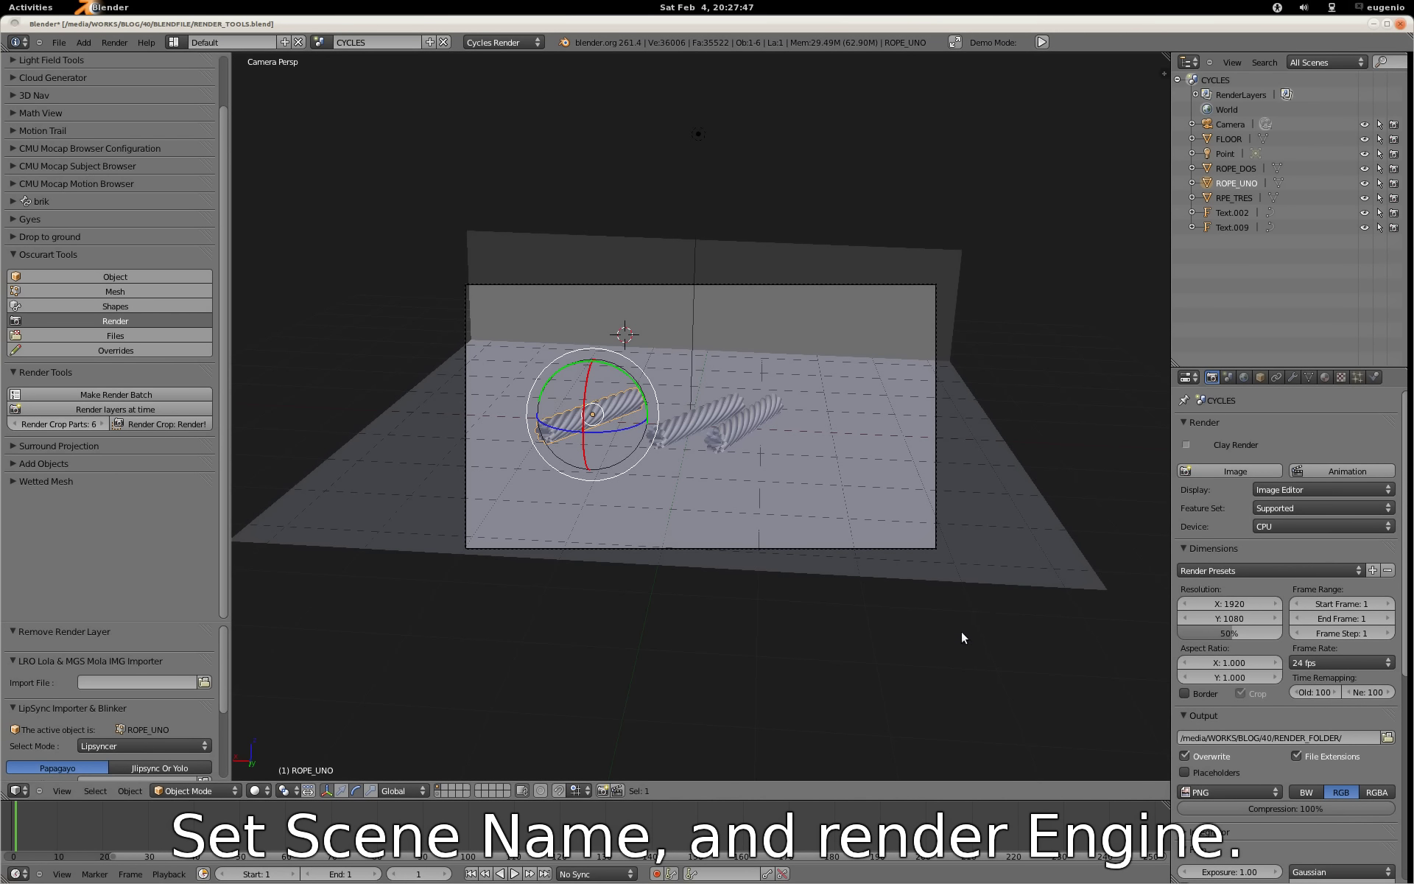
Step: Split the 3D view into two side-by-side areas, one of them using Rendered viewport shading
{"action": "left_click", "coordinate": [256, 790]}
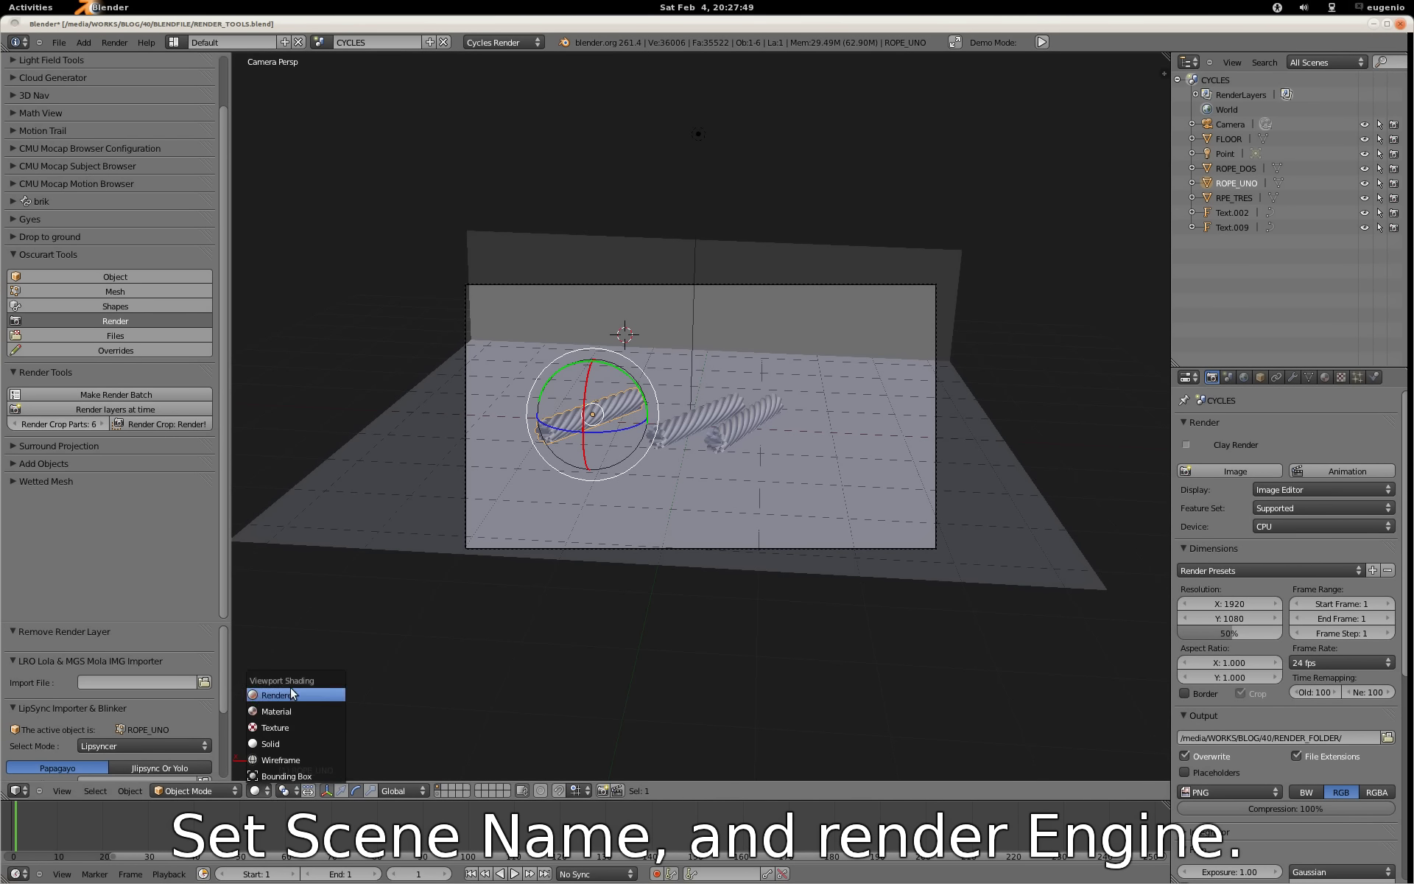
{"action": "left_click", "coordinate": [321, 700]}
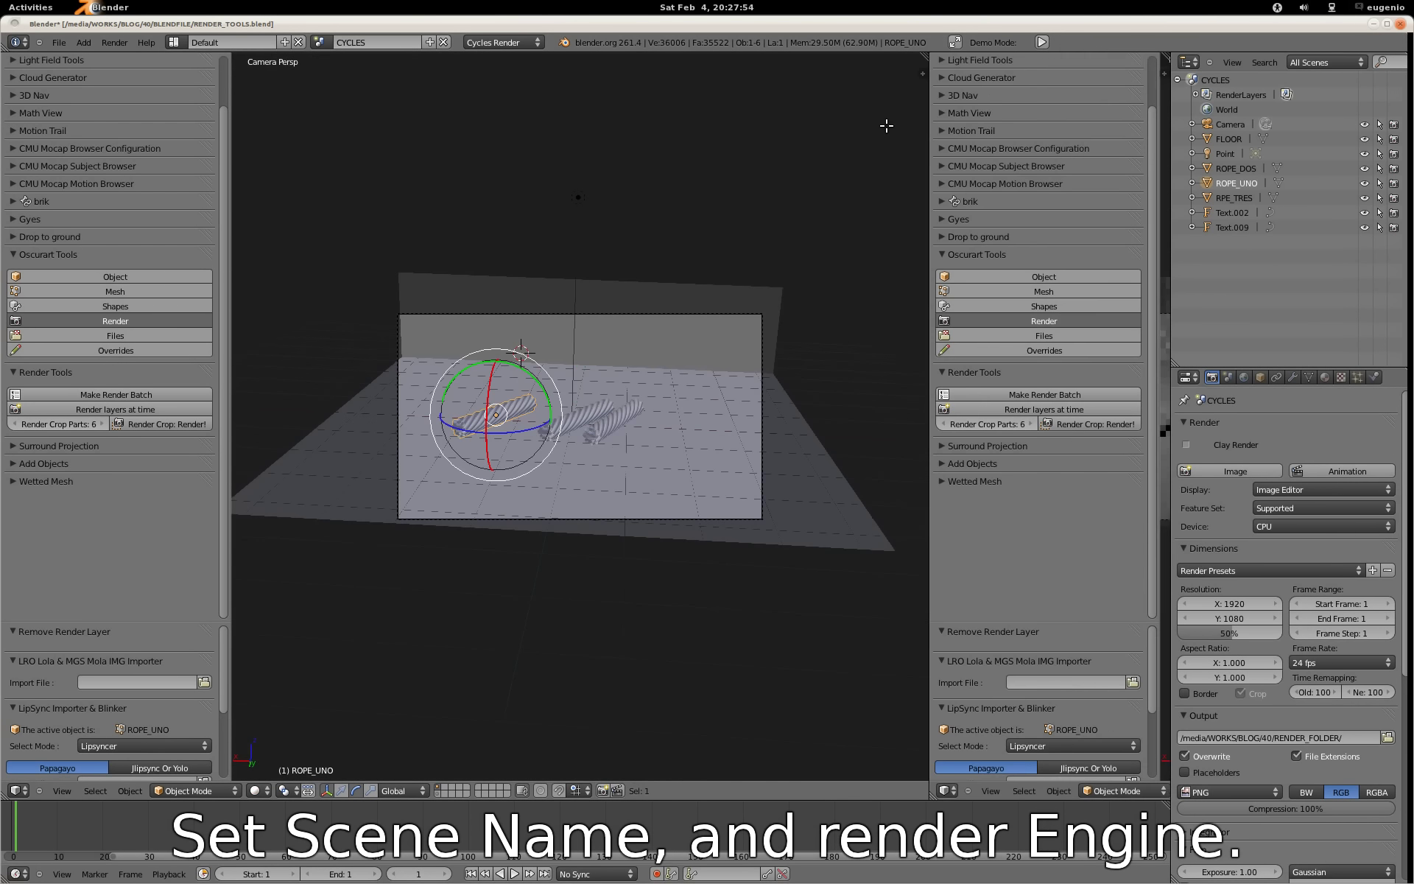
{"action": "left_click_drag", "start_coordinate": [929, 184], "coordinate": [566, 295]}
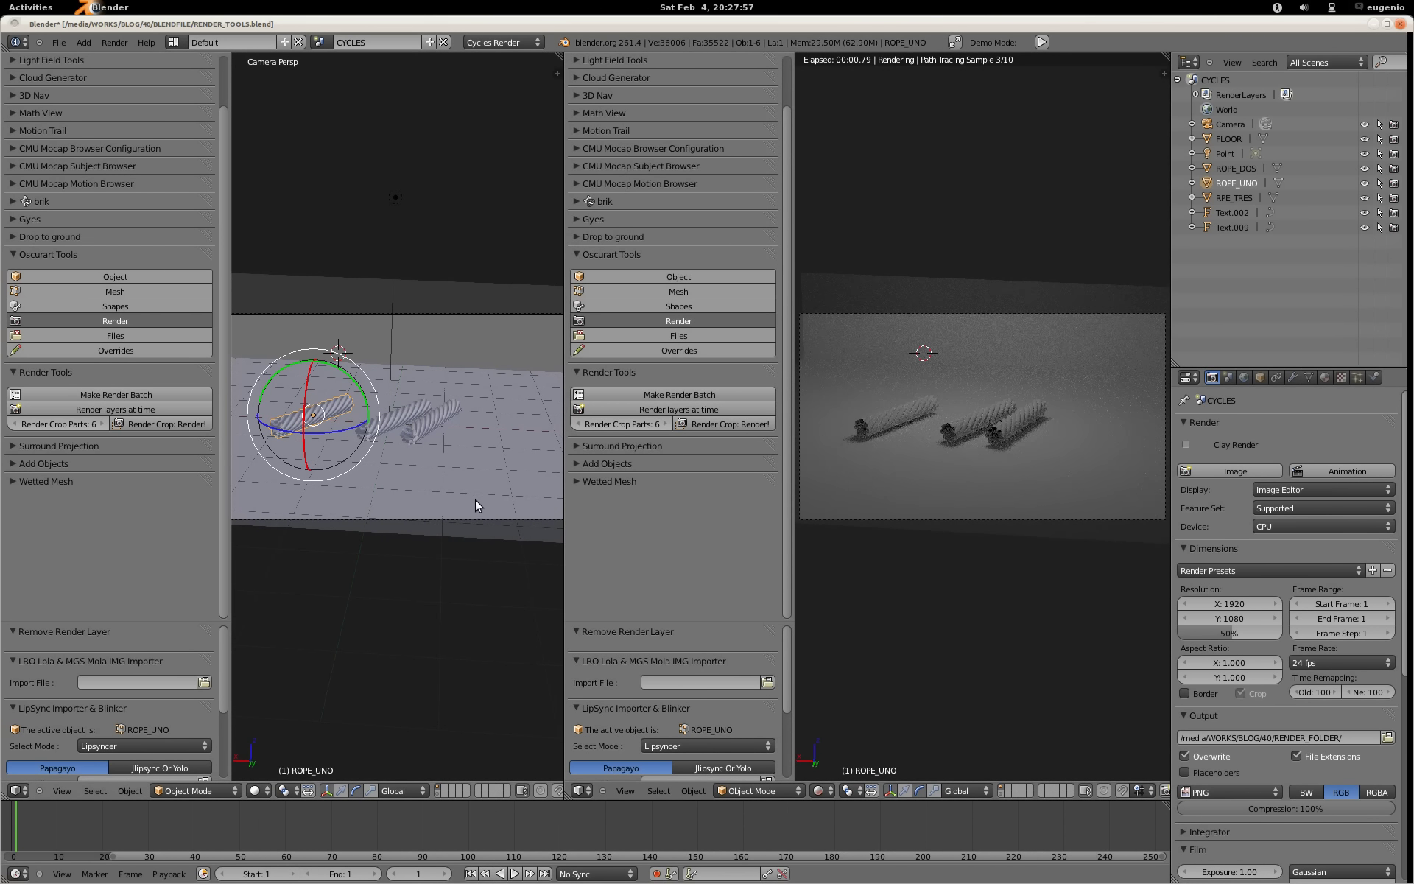
Step: Hide the tool shelf in the solid-shaded 3D view and change that area to a Node Editor
{"action": "key", "text": "n"}
{"action": "key", "text": "n"}
{"action": "key", "text": "t"}
{"action": "left_click", "coordinate": [18, 791]}
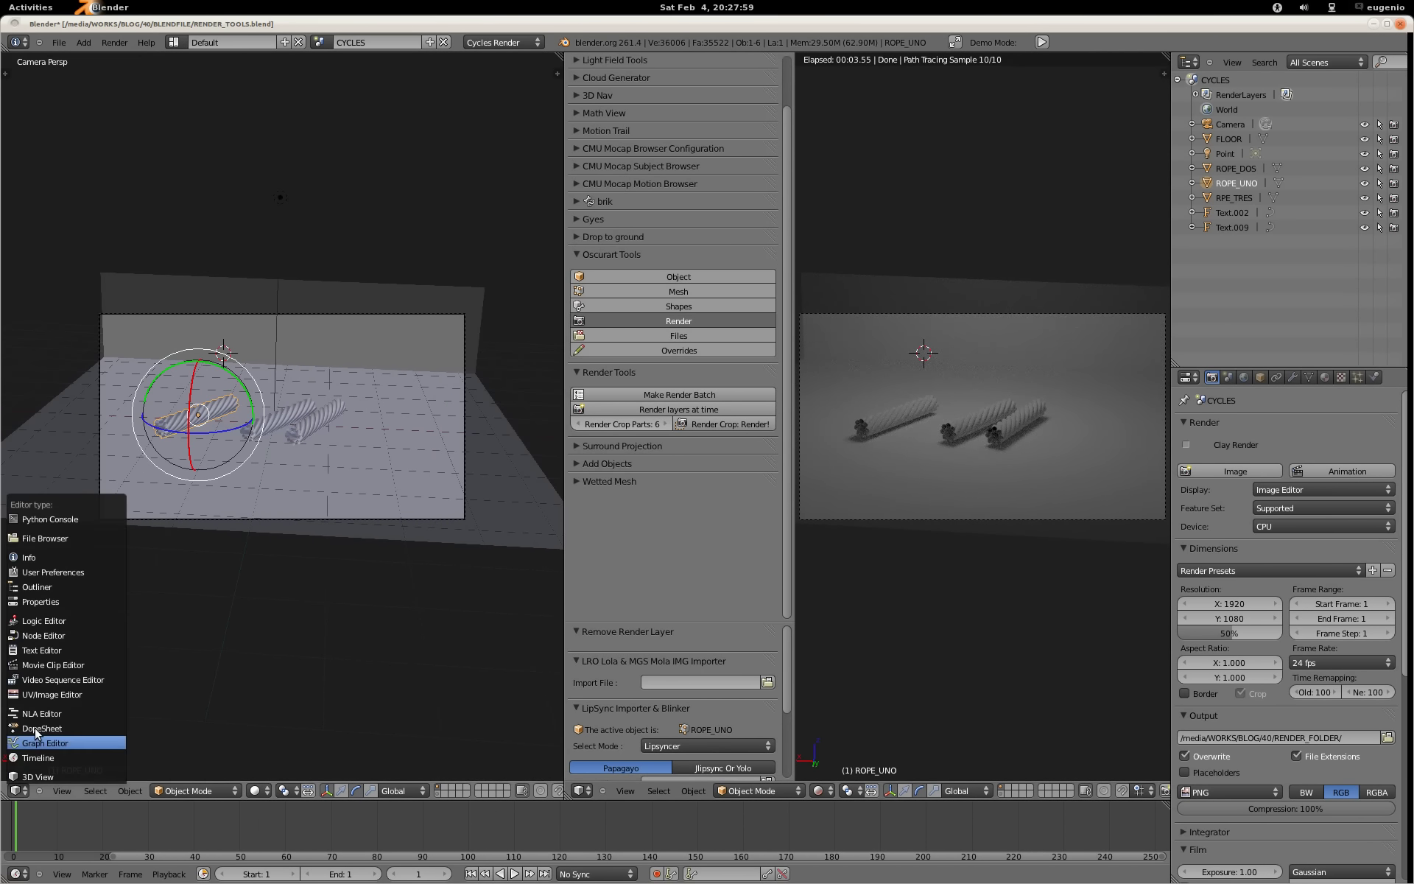
{"action": "left_click", "coordinate": [61, 634]}
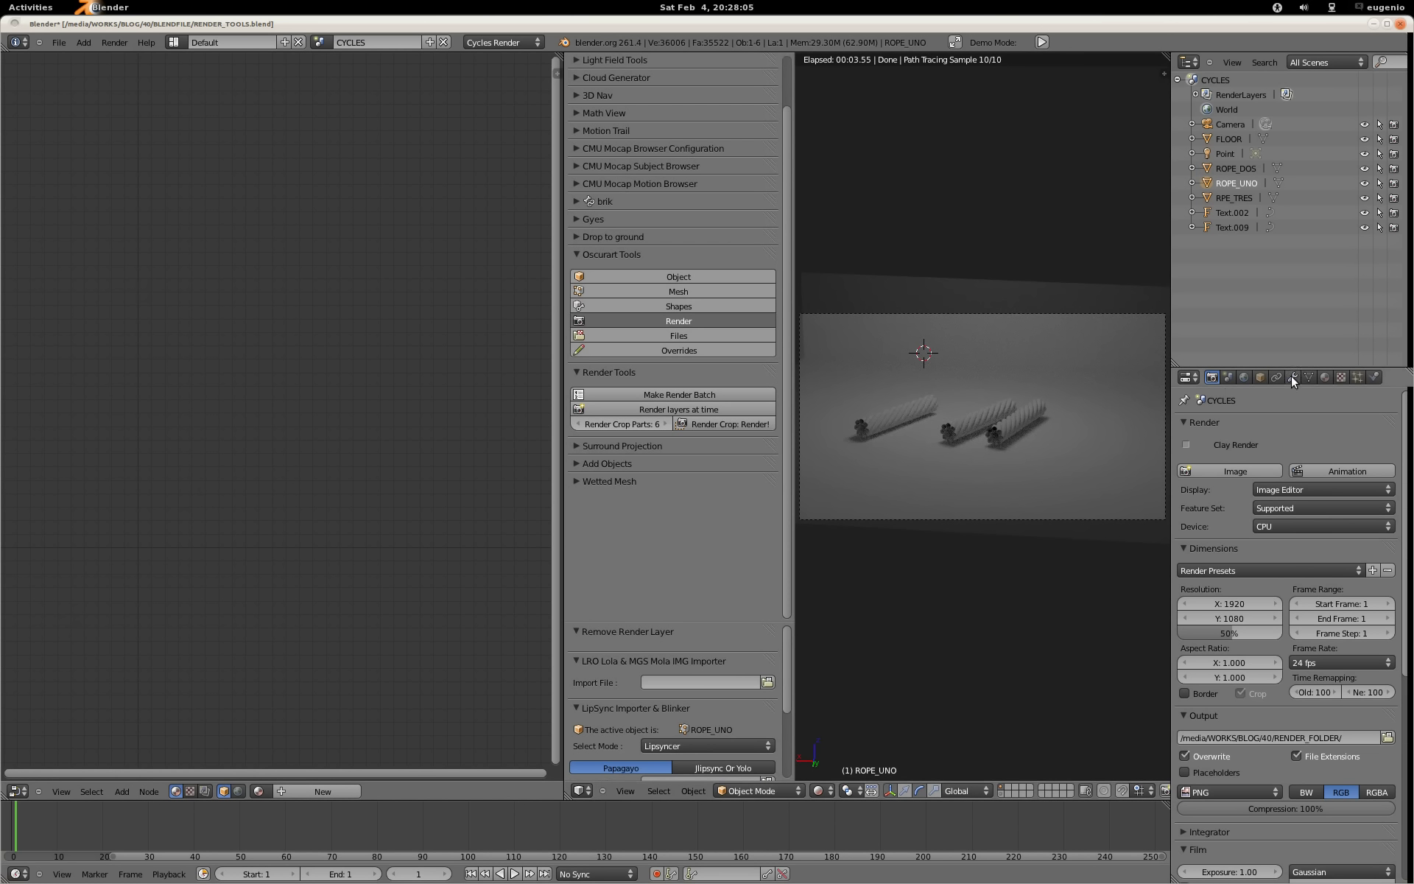
Step: Create a new material for ROPE_UNO and name it UNO
{"action": "left_click", "coordinate": [1324, 377]}
{"action": "left_click", "coordinate": [1253, 474]}
{"action": "double_click", "coordinate": [1252, 474]}
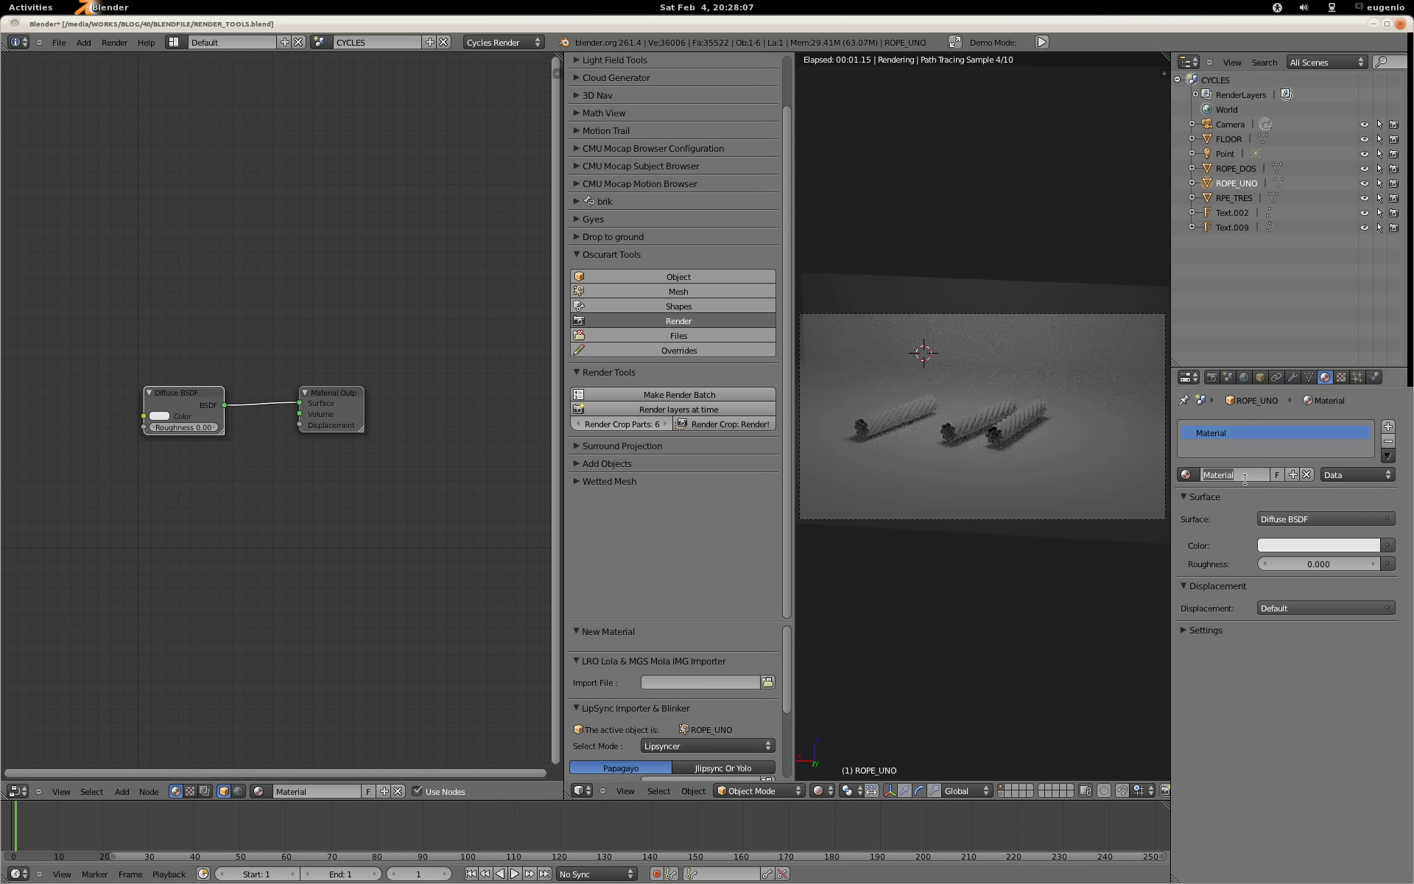
{"action": "type", "text": "UNO"}
{"action": "key", "text": "Return"}
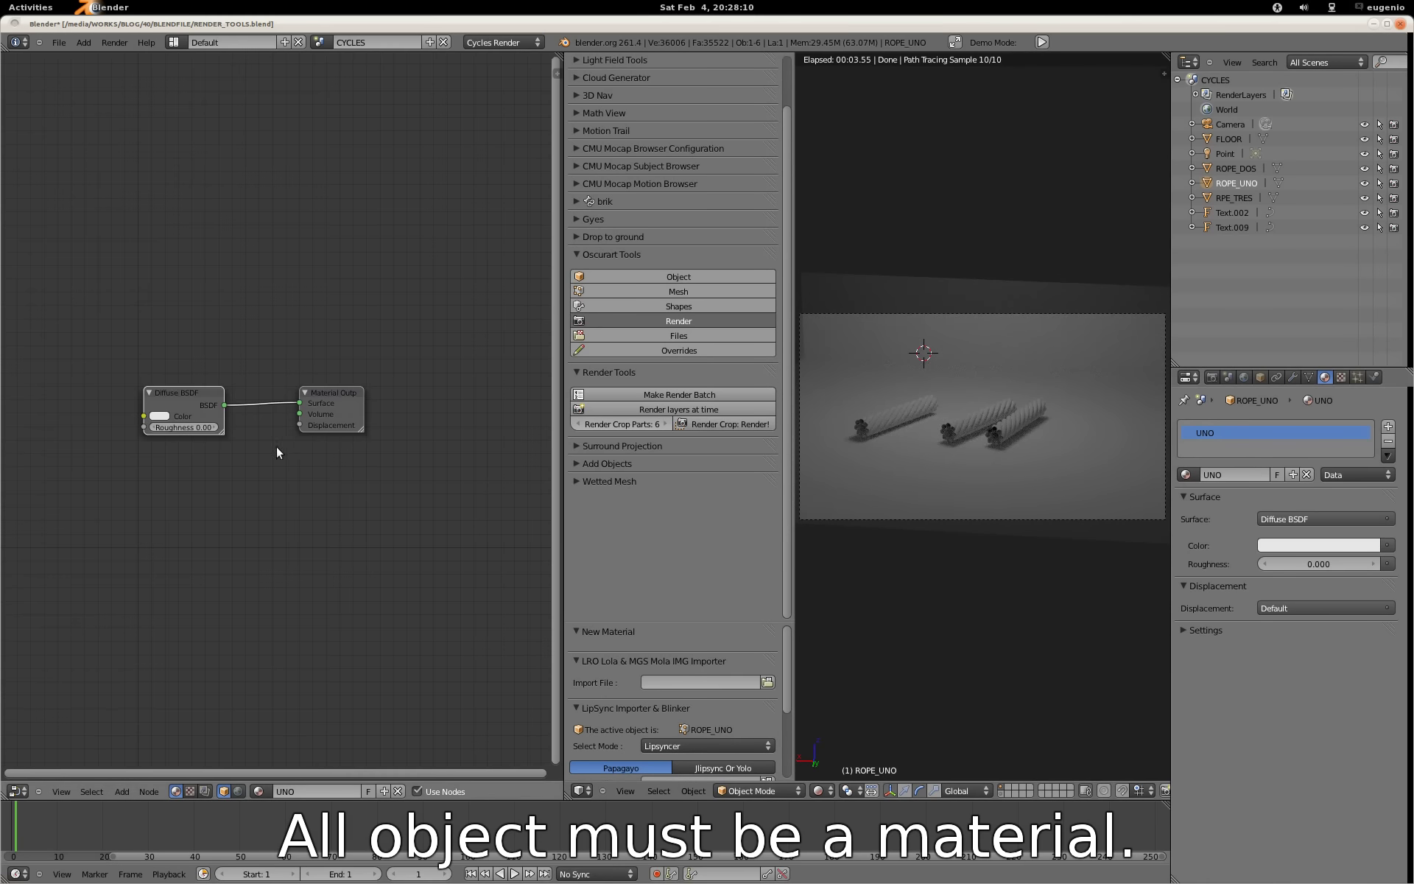
Step: Set the colour of the UNO material's Diffuse BSDF node to a pinkish red
{"action": "scroll", "coordinate": [278, 449], "scroll_direction": "up", "scroll_amount": 4}
{"action": "left_click", "coordinate": [34, 422]}
{"action": "mouse_move", "coordinate": [115, 223]}
{"action": "left_mouse_down"}
{"action": "mouse_move", "coordinate": [103, 259]}
{"action": "mouse_move", "coordinate": [110, 236]}
{"action": "left_mouse_up"}
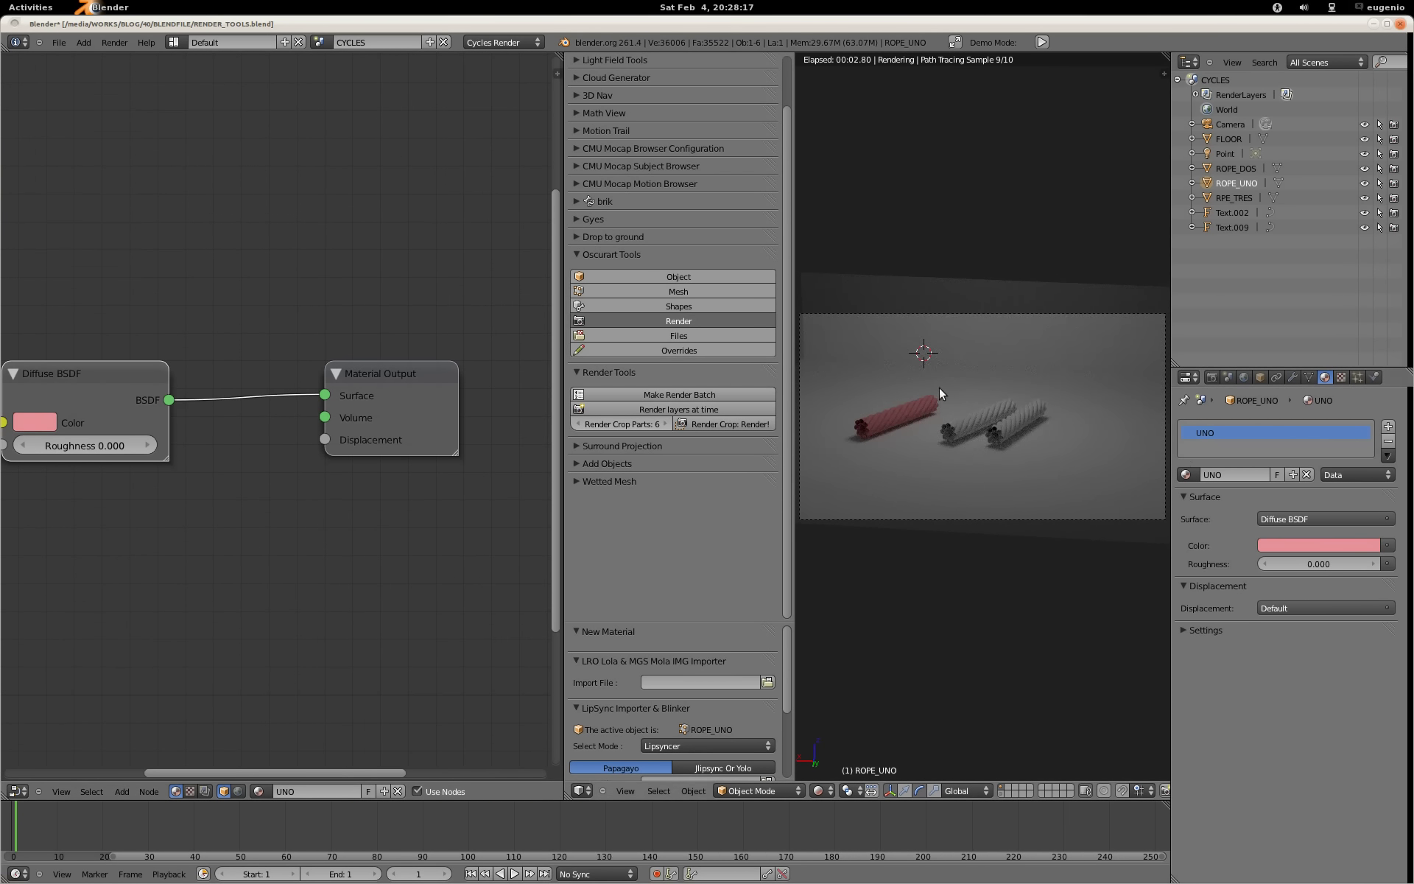
Step: Give ROPE_DOS a new material named DOS with an orange diffuse colour
{"action": "right_click", "coordinate": [968, 420]}
{"action": "left_click", "coordinate": [1266, 476]}
{"action": "left_click", "coordinate": [1245, 475]}
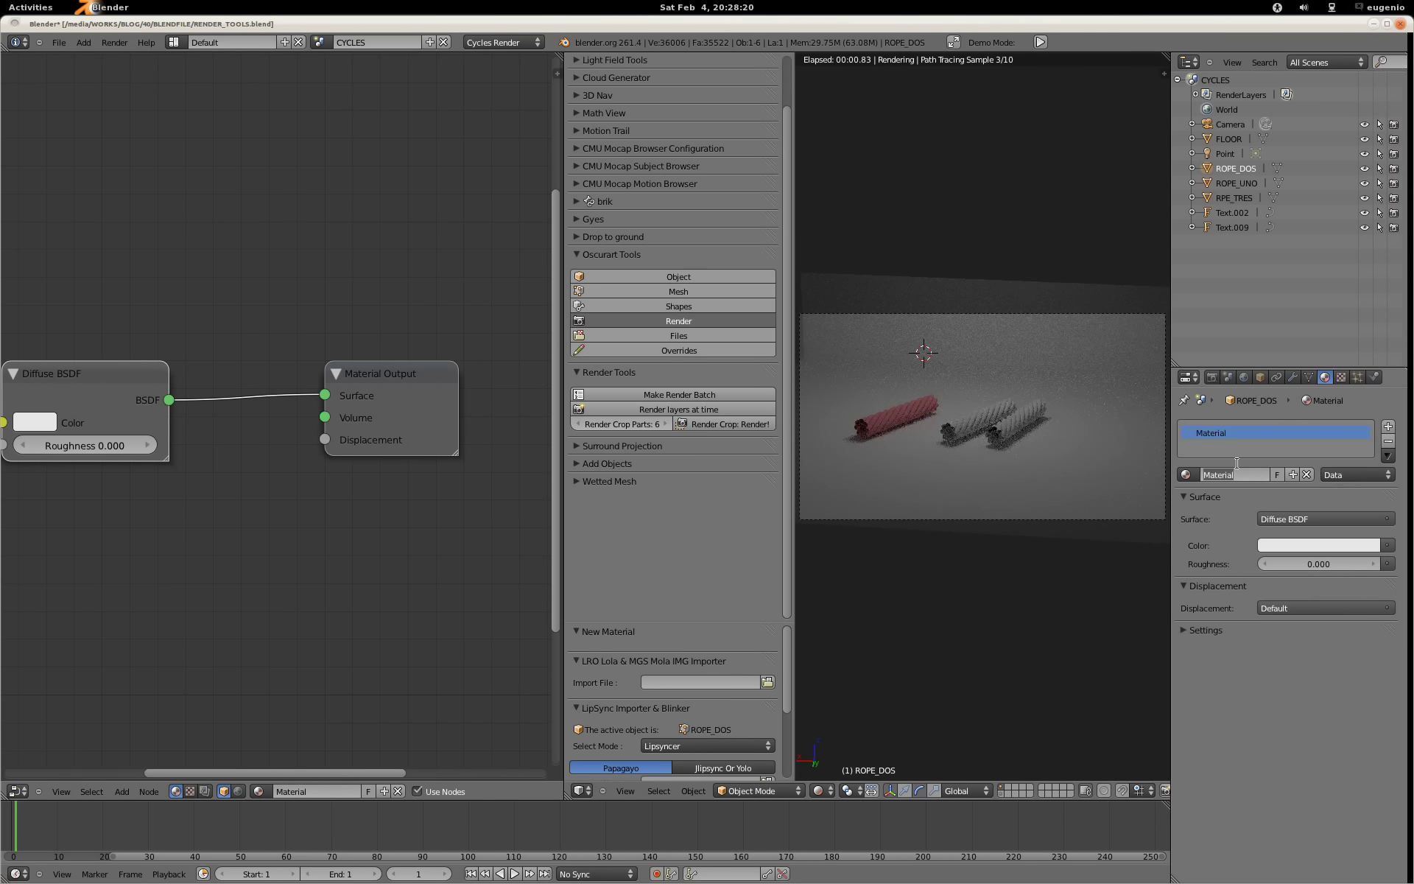
{"action": "type", "text": "DOS"}
{"action": "key", "text": "Return"}
{"action": "left_click", "coordinate": [1319, 546]}
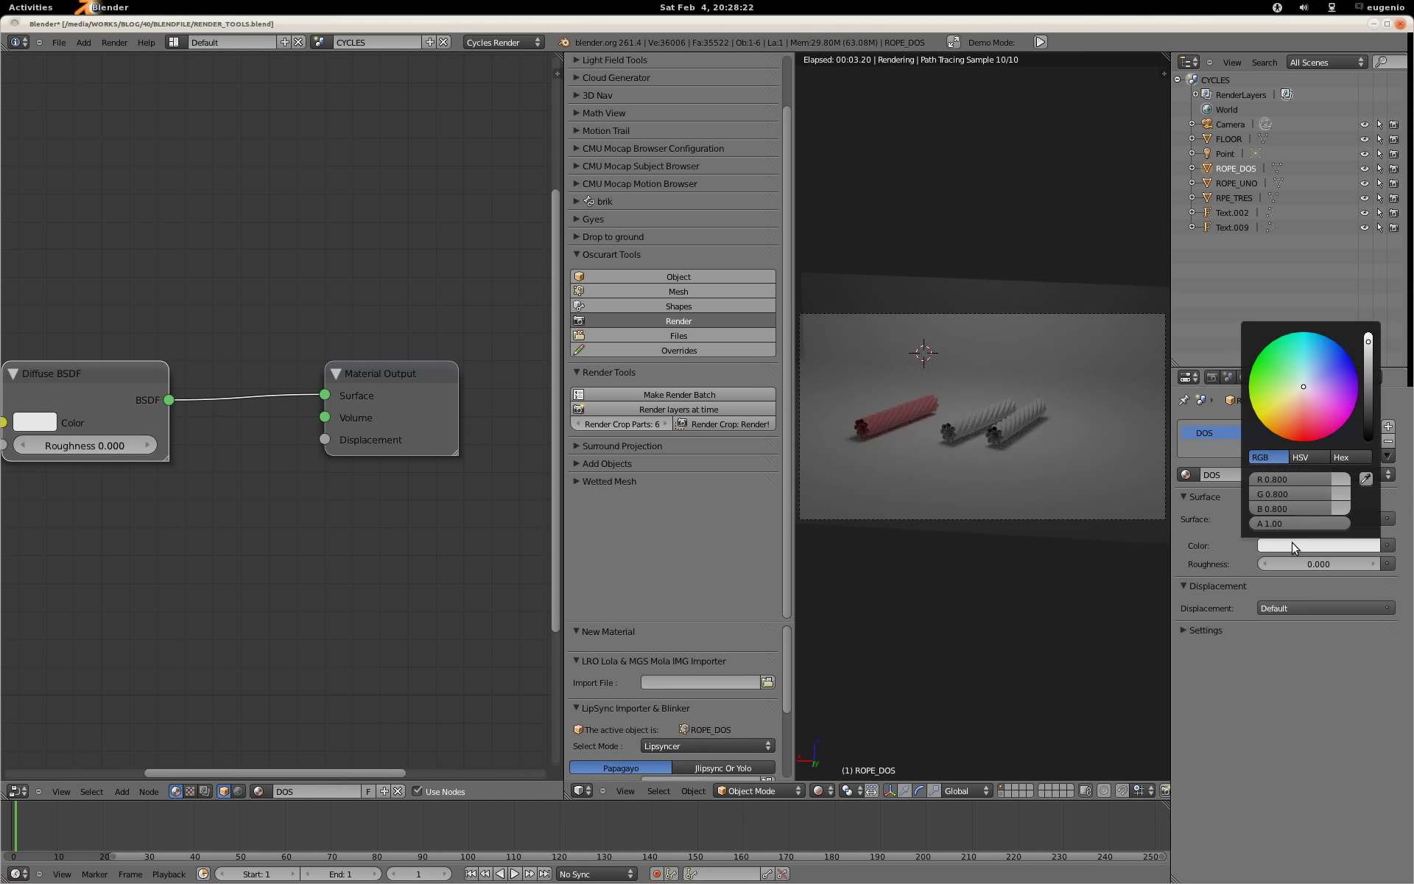
{"action": "mouse_move", "coordinate": [1297, 404]}
{"action": "left_mouse_down"}
{"action": "mouse_move", "coordinate": [1296, 444]}
{"action": "mouse_move", "coordinate": [1281, 435]}
{"action": "mouse_move", "coordinate": [1294, 431]}
{"action": "left_mouse_up"}
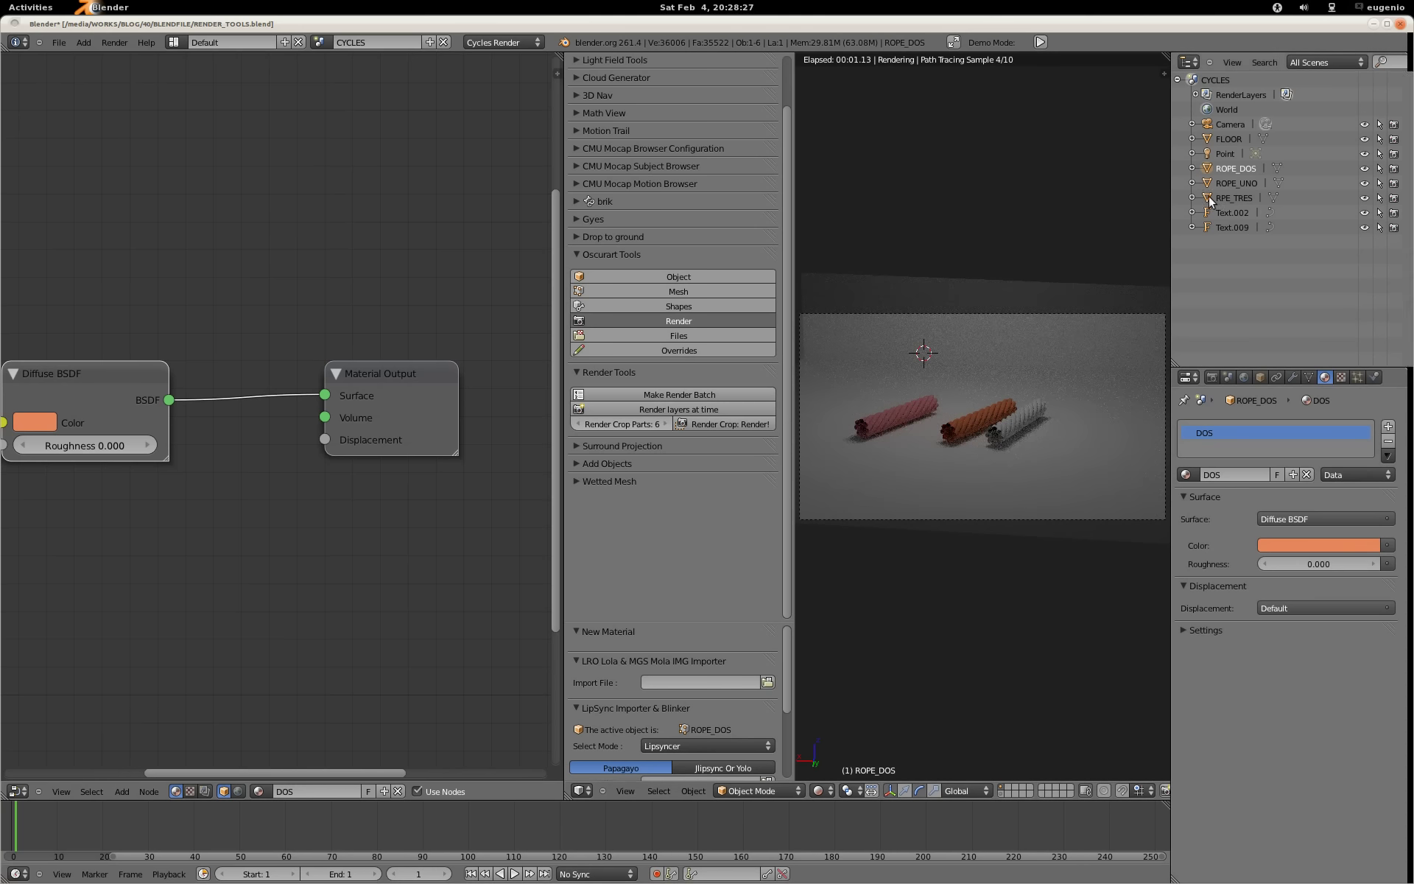
Step: Give RPE_TRES a new material named TRES with a yellow diffuse colour
{"action": "left_click", "coordinate": [1235, 197]}
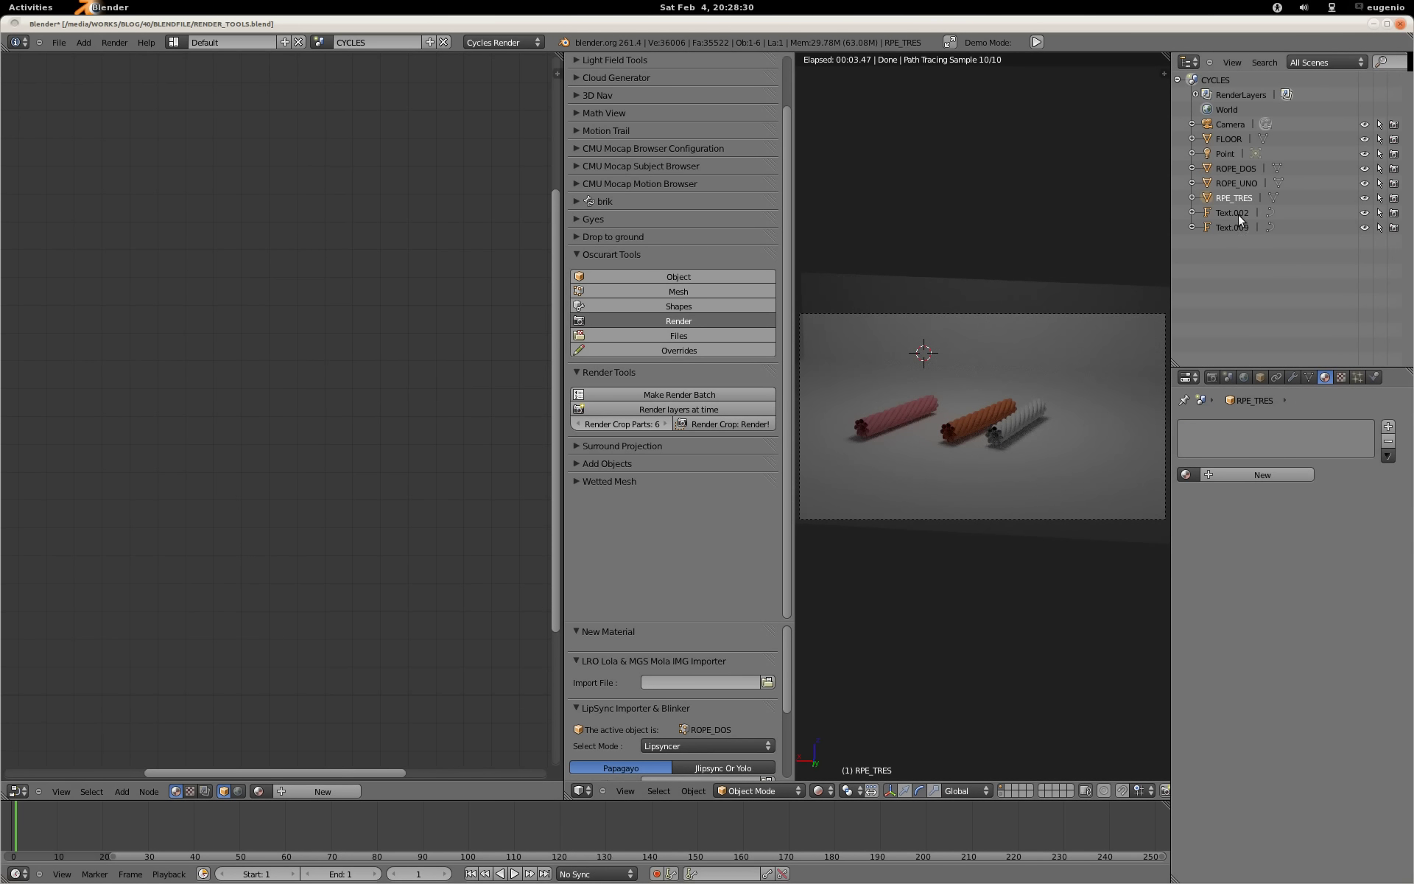
{"action": "left_click", "coordinate": [1251, 472]}
{"action": "left_click", "coordinate": [1251, 473]}
{"action": "type", "text": "TRES"}
{"action": "key", "text": "Return"}
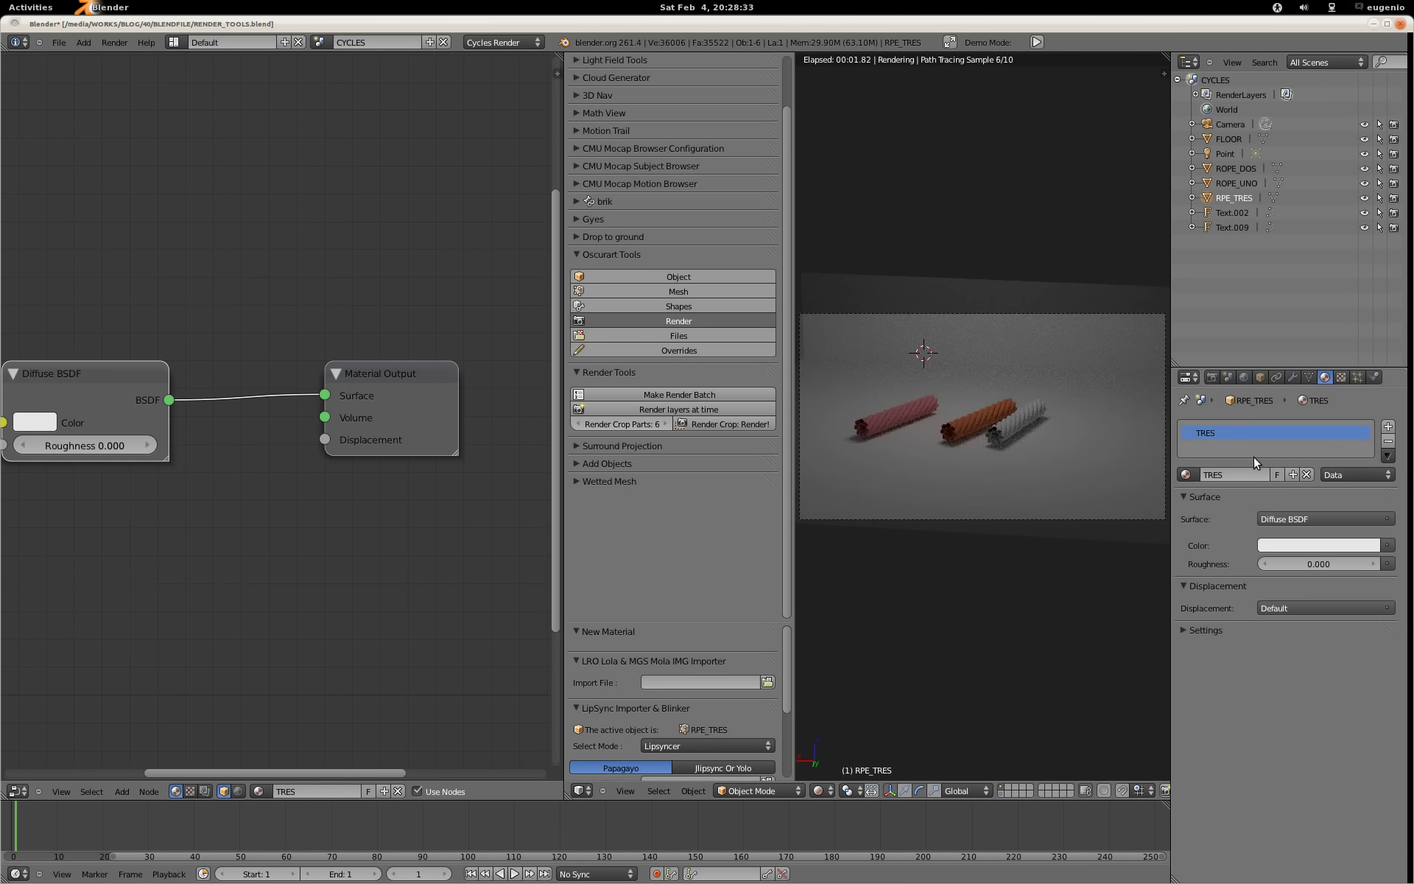
{"action": "left_click", "coordinate": [1270, 545]}
{"action": "mouse_move", "coordinate": [1295, 435]}
{"action": "left_mouse_down"}
{"action": "mouse_move", "coordinate": [1310, 432]}
{"action": "mouse_move", "coordinate": [1274, 421]}
{"action": "left_mouse_up"}
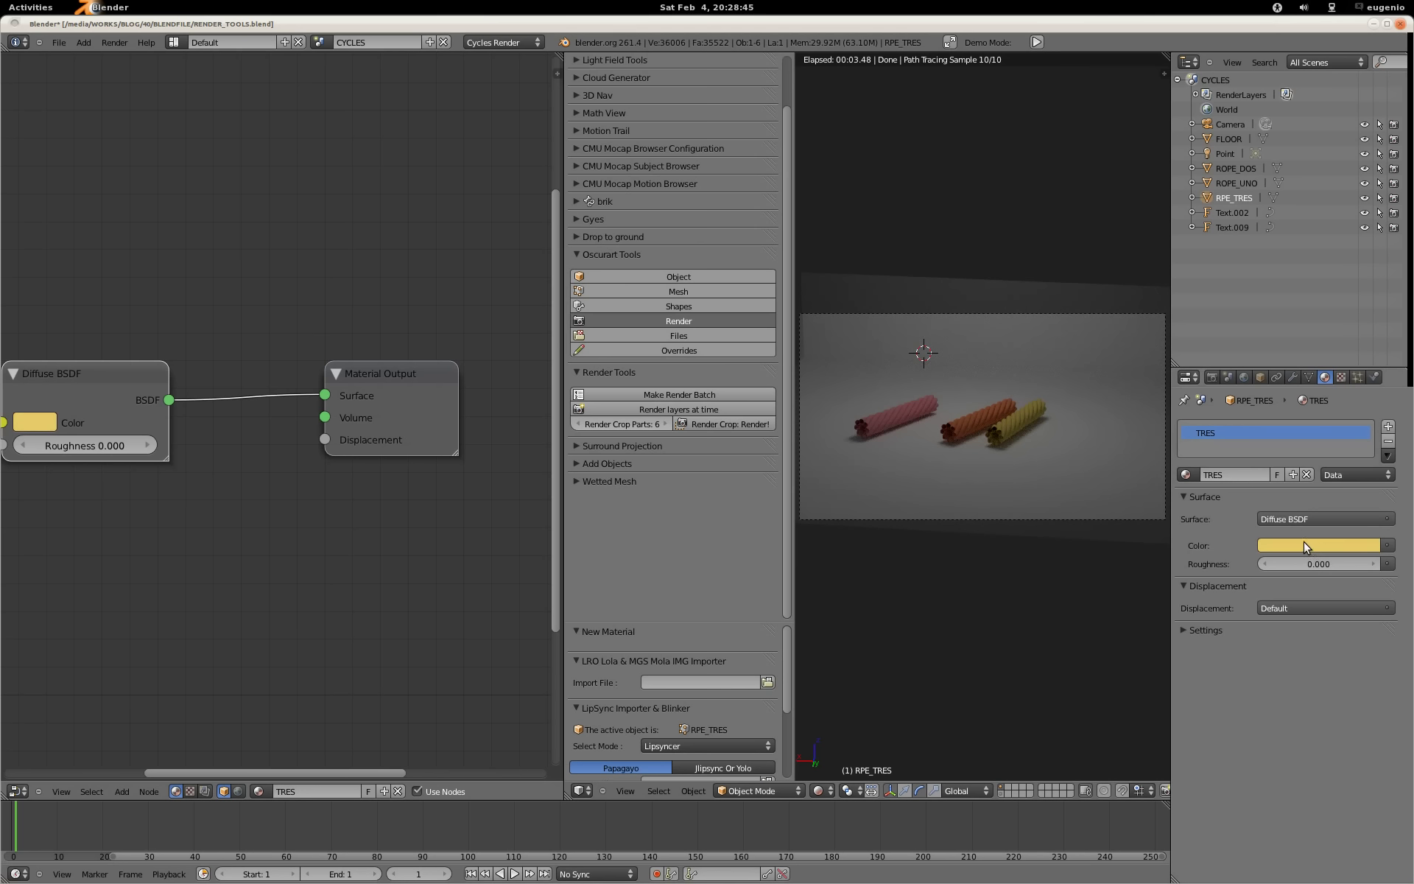
Step: Create a new material for the floor object and name it FLOOR
{"action": "right_click", "coordinate": [1090, 364]}
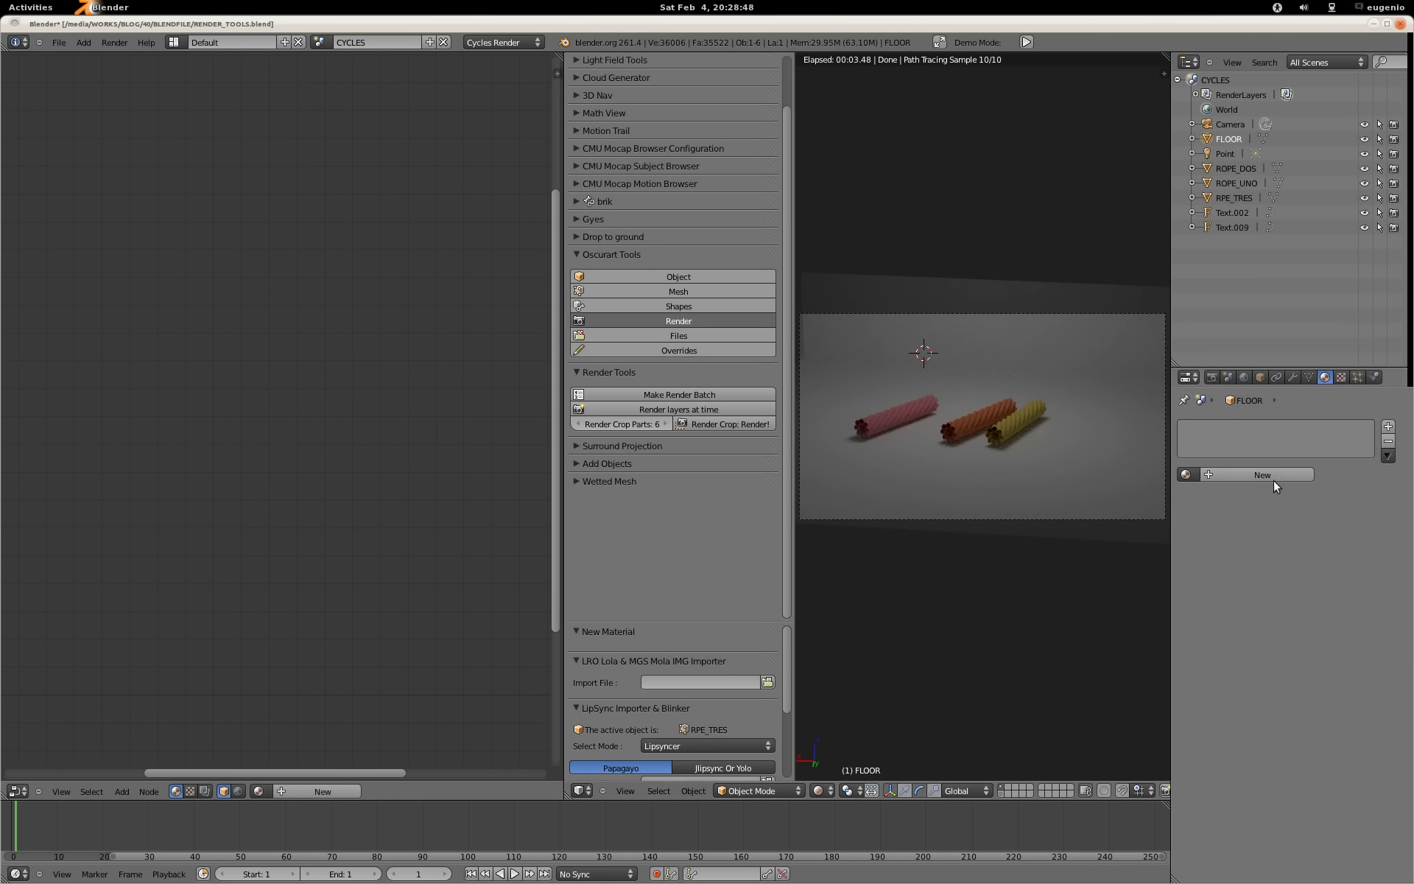
{"action": "left_click", "coordinate": [1252, 474]}
{"action": "type", "text": "FLOOR"}
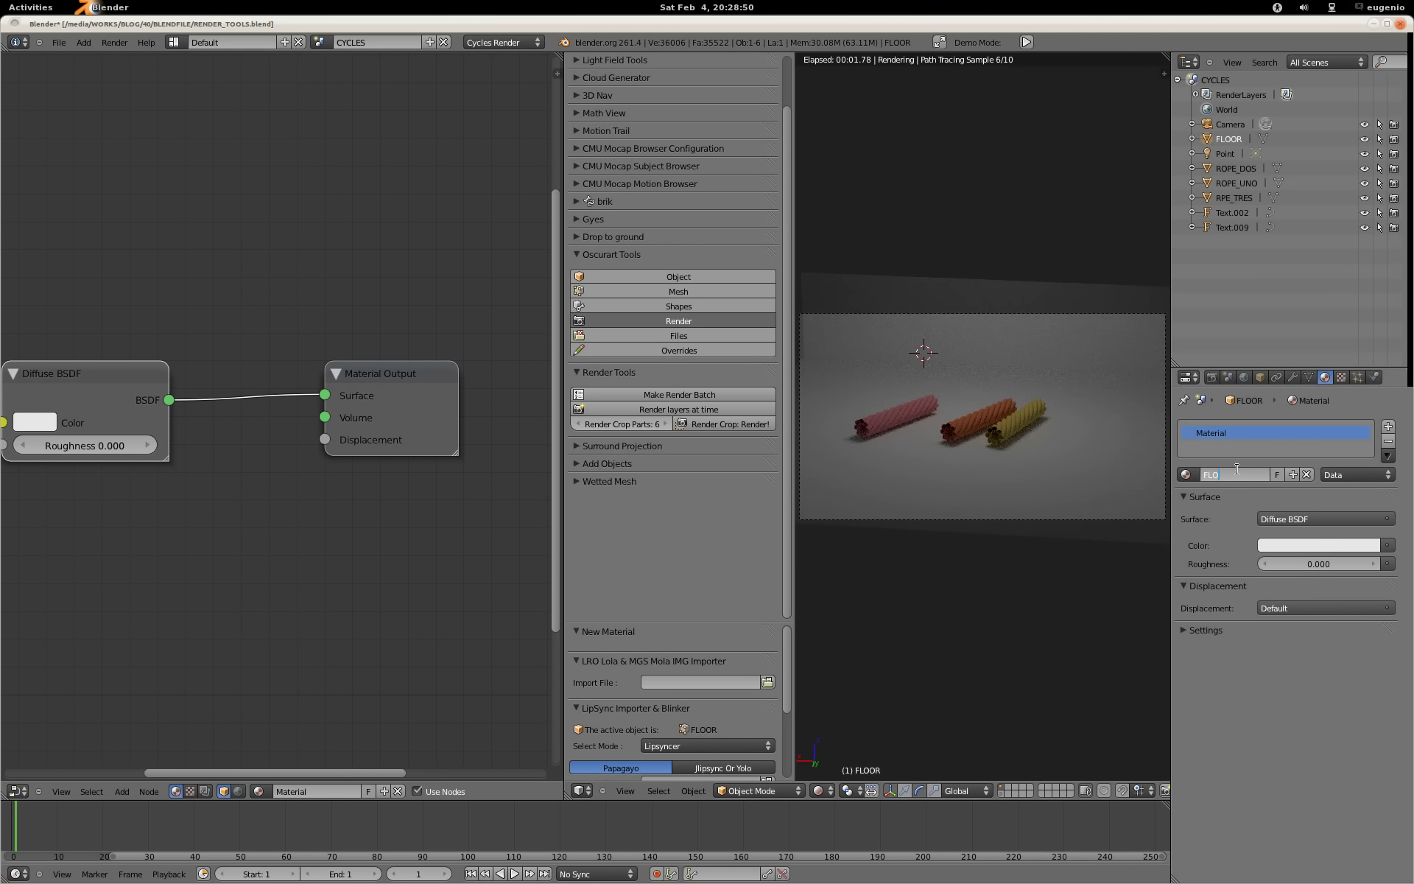
{"action": "key", "text": "Return"}
Step: Set the FLOOR material's diffuse colour to a pale blue-grey and save over the existing blend file
{"action": "left_click", "coordinate": [1324, 545]}
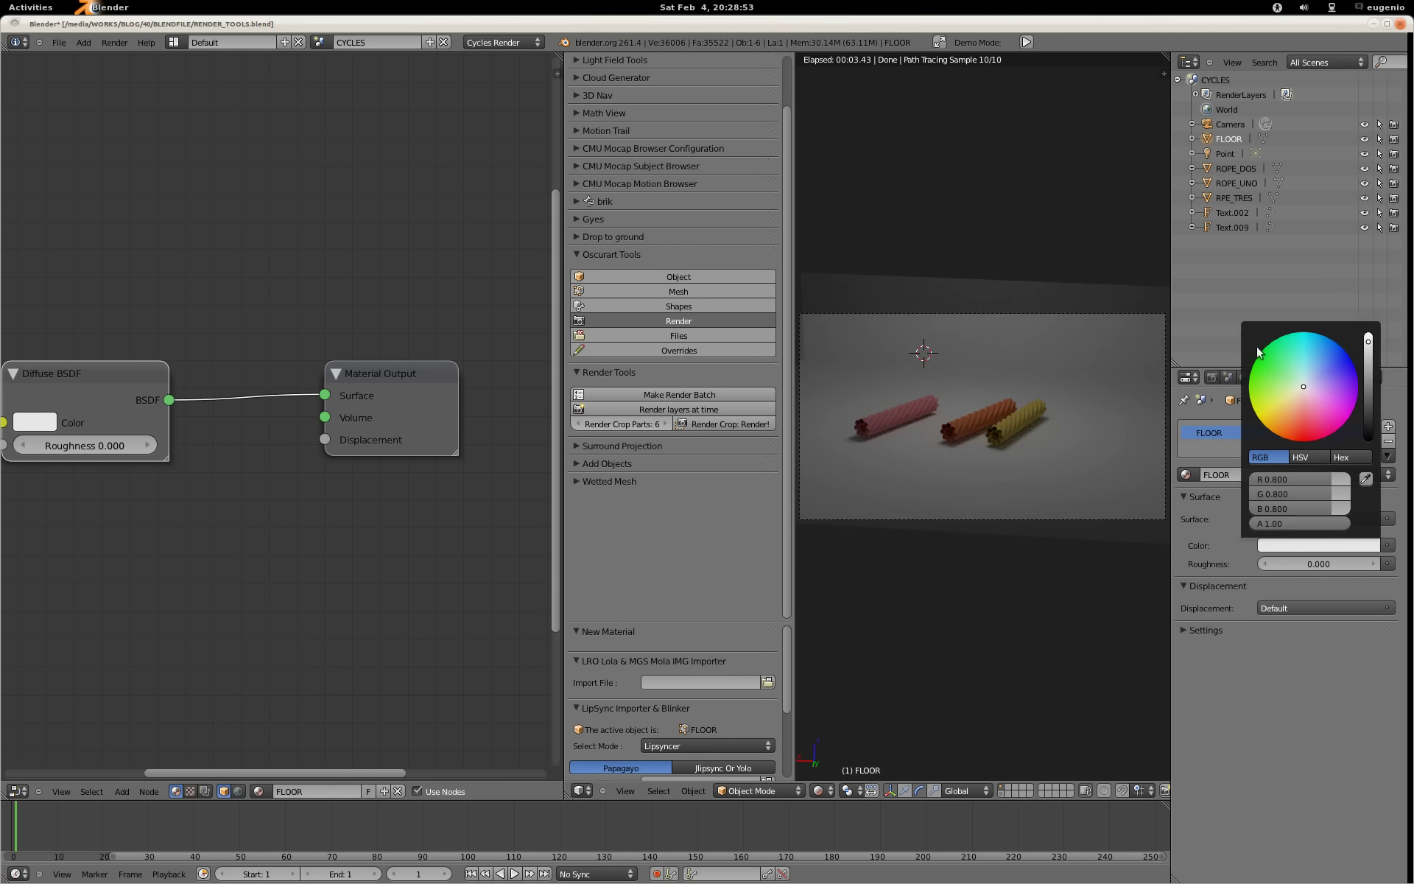
{"action": "left_click", "coordinate": [1320, 382]}
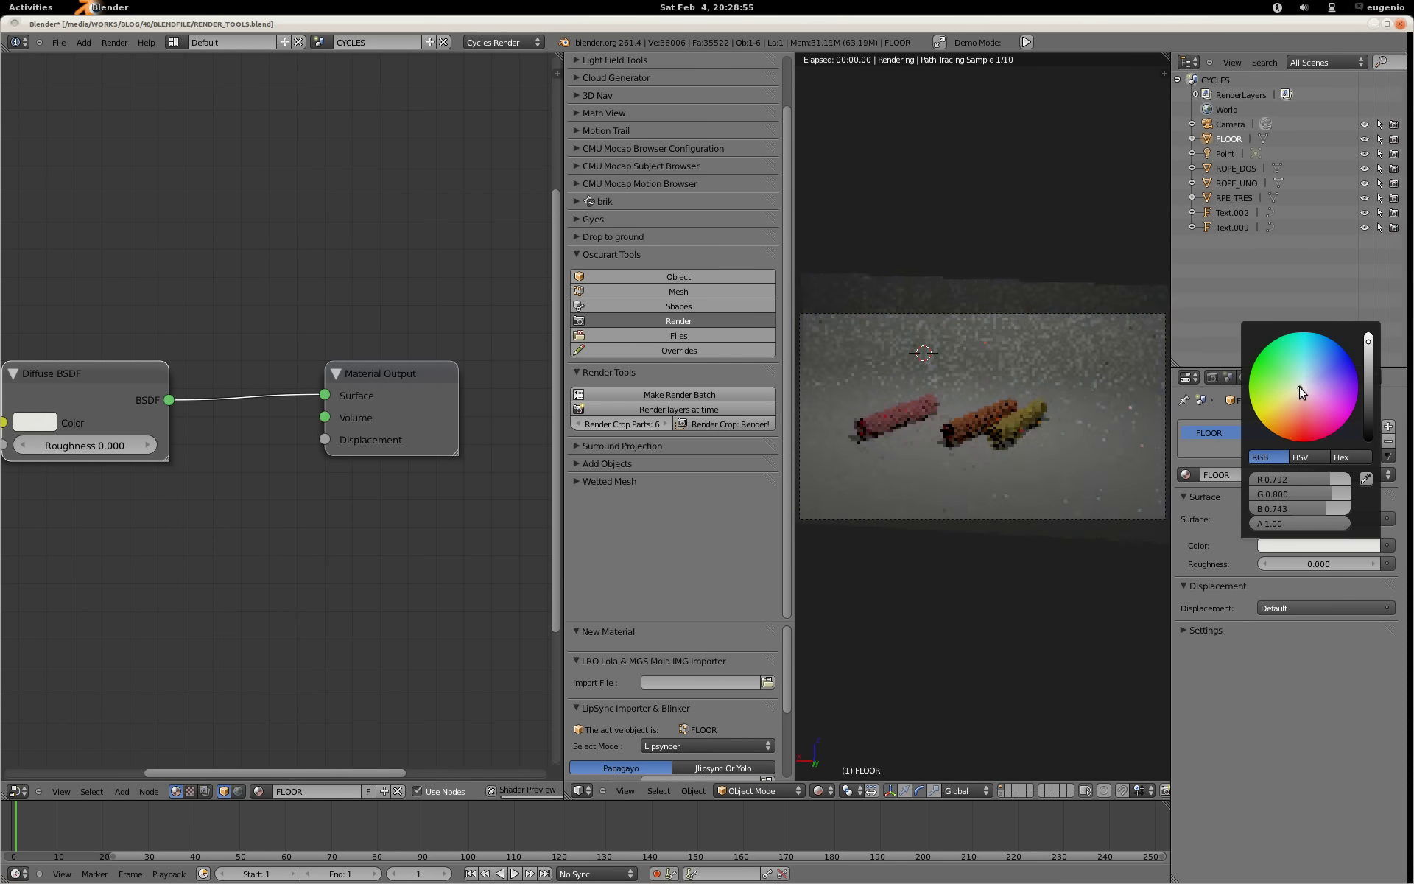
{"action": "left_click", "coordinate": [1312, 383]}
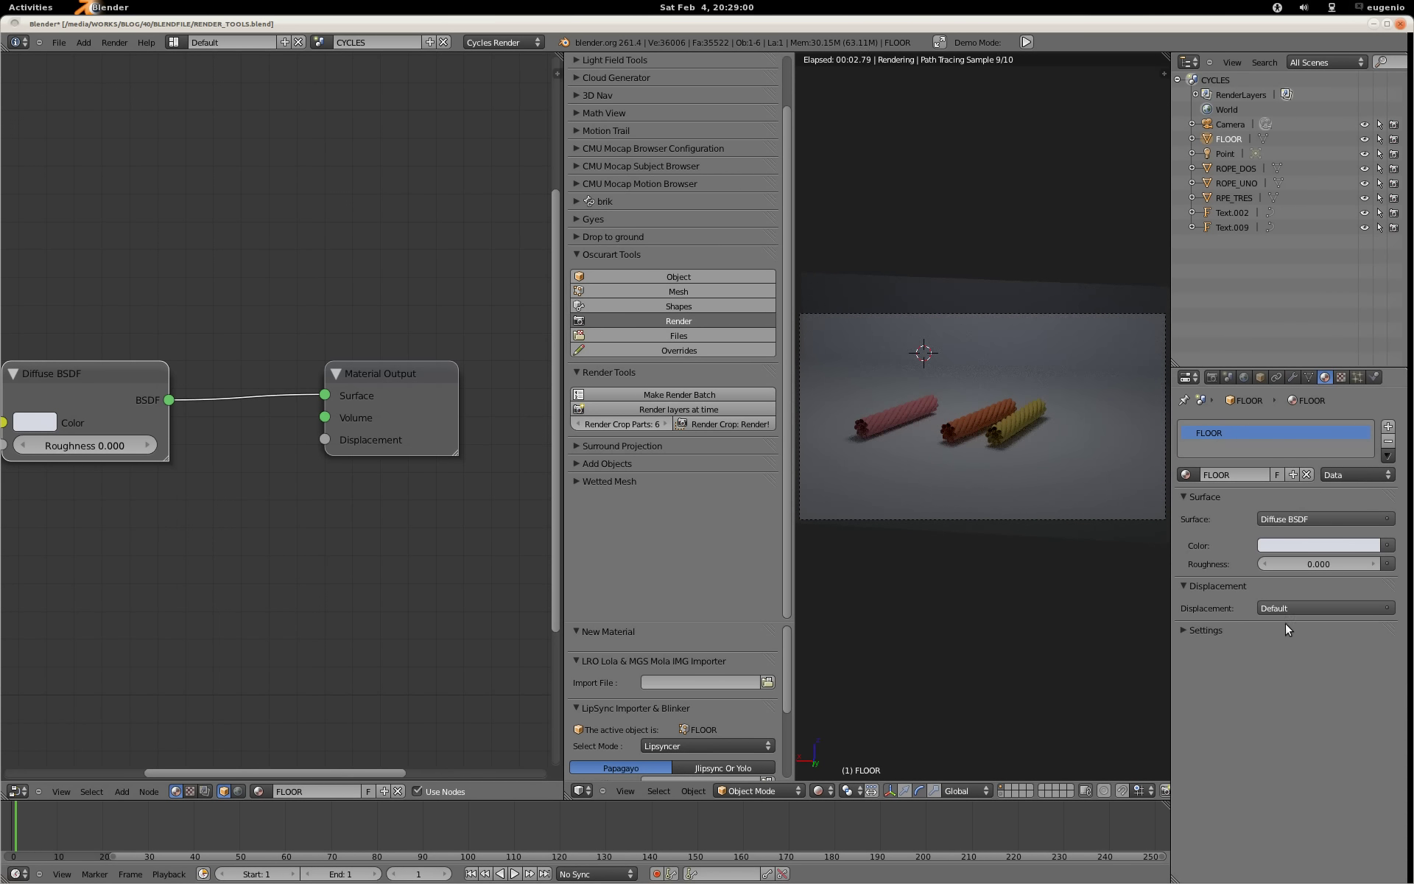
{"action": "key", "text": "ctrl+s"}
{"action": "left_click", "coordinate": [940, 603]}
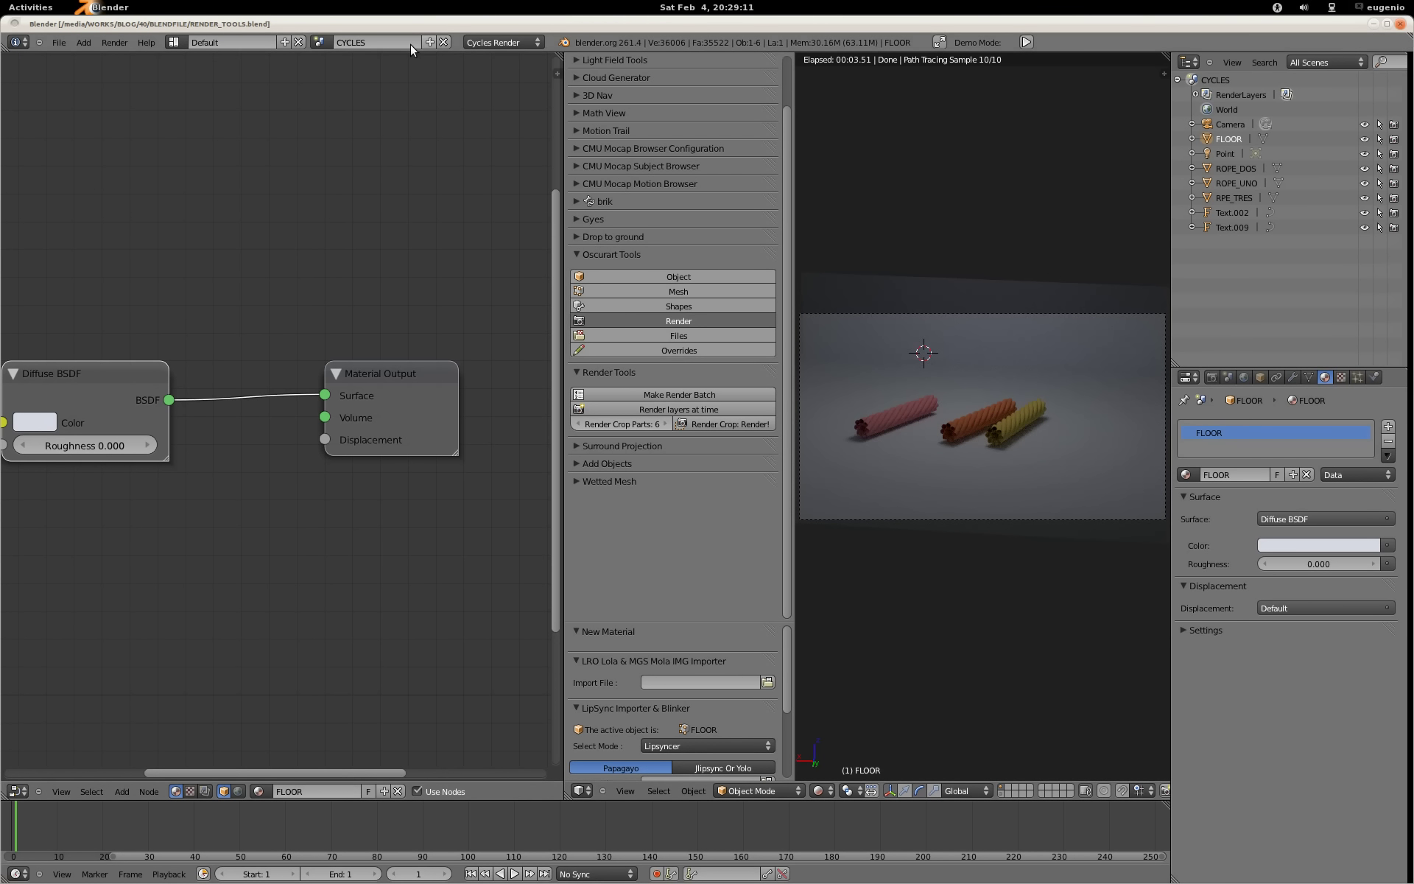
Step: Make a Link Objects copy of the CYCLES scene and set its render engine to Blender Render
{"action": "left_click", "coordinate": [429, 42]}
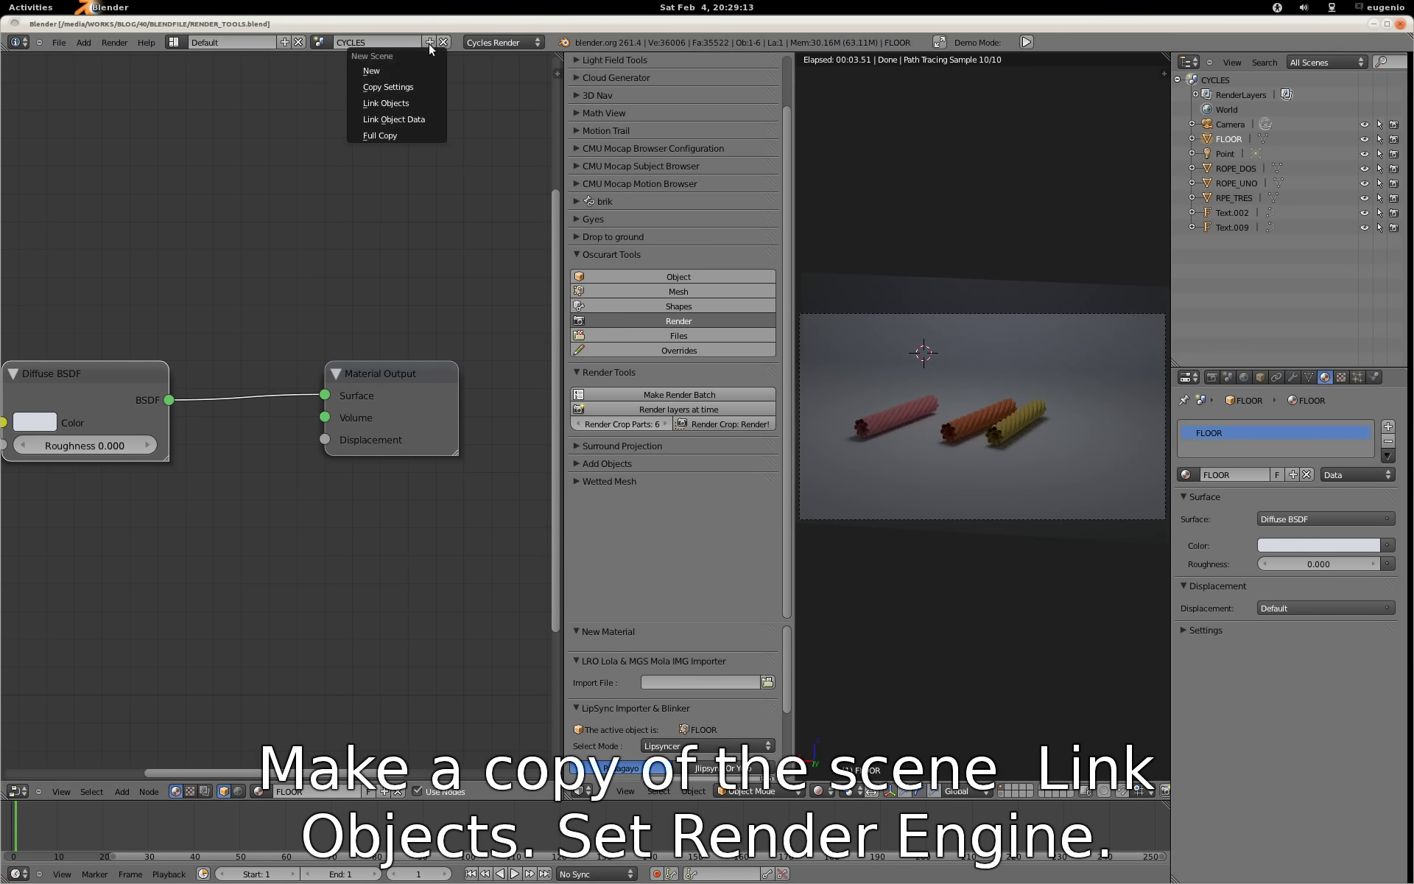
{"action": "left_click", "coordinate": [394, 103]}
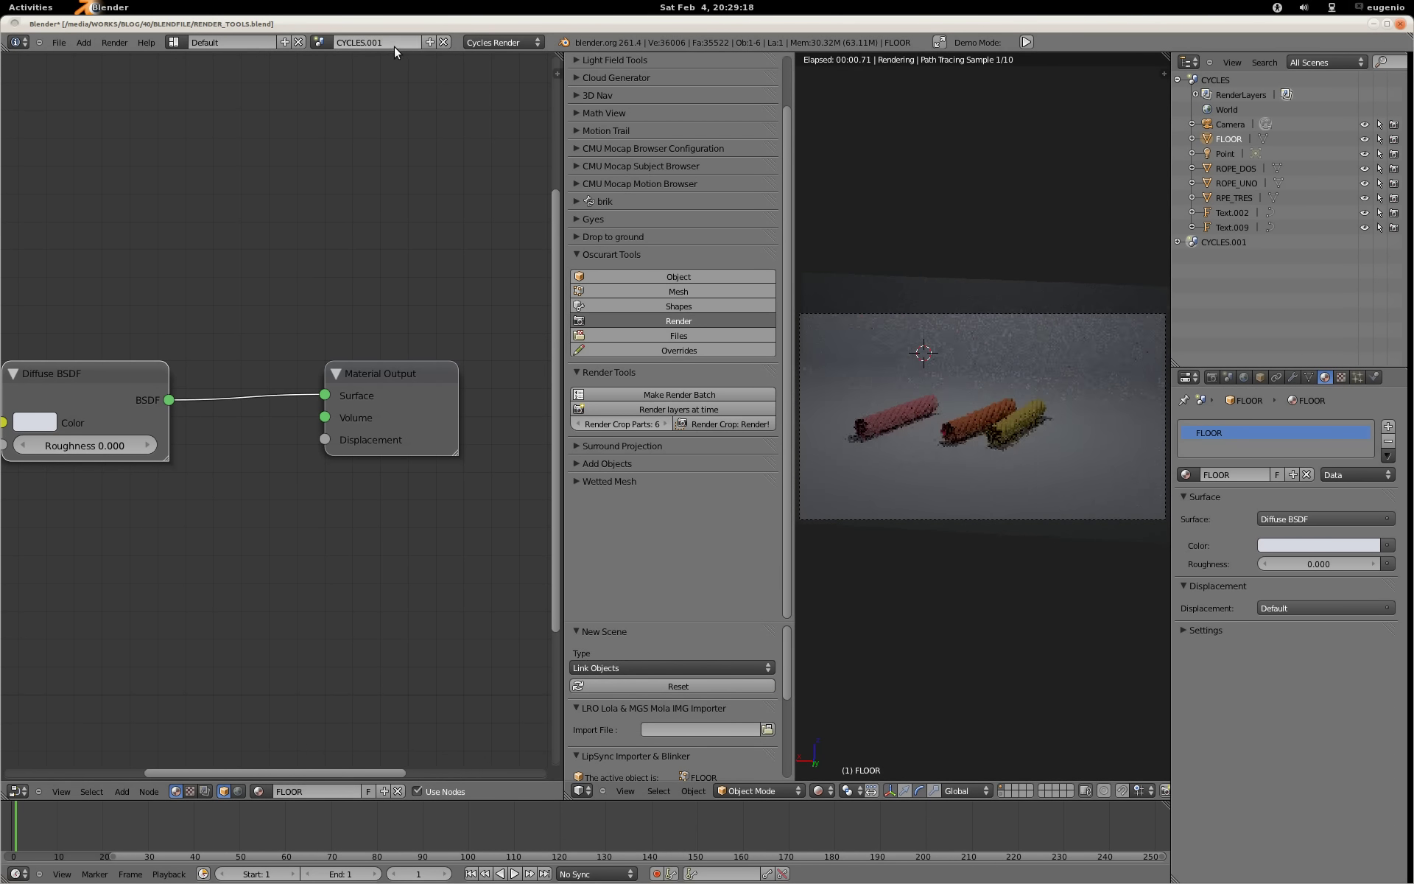
{"action": "left_click", "coordinate": [492, 43]}
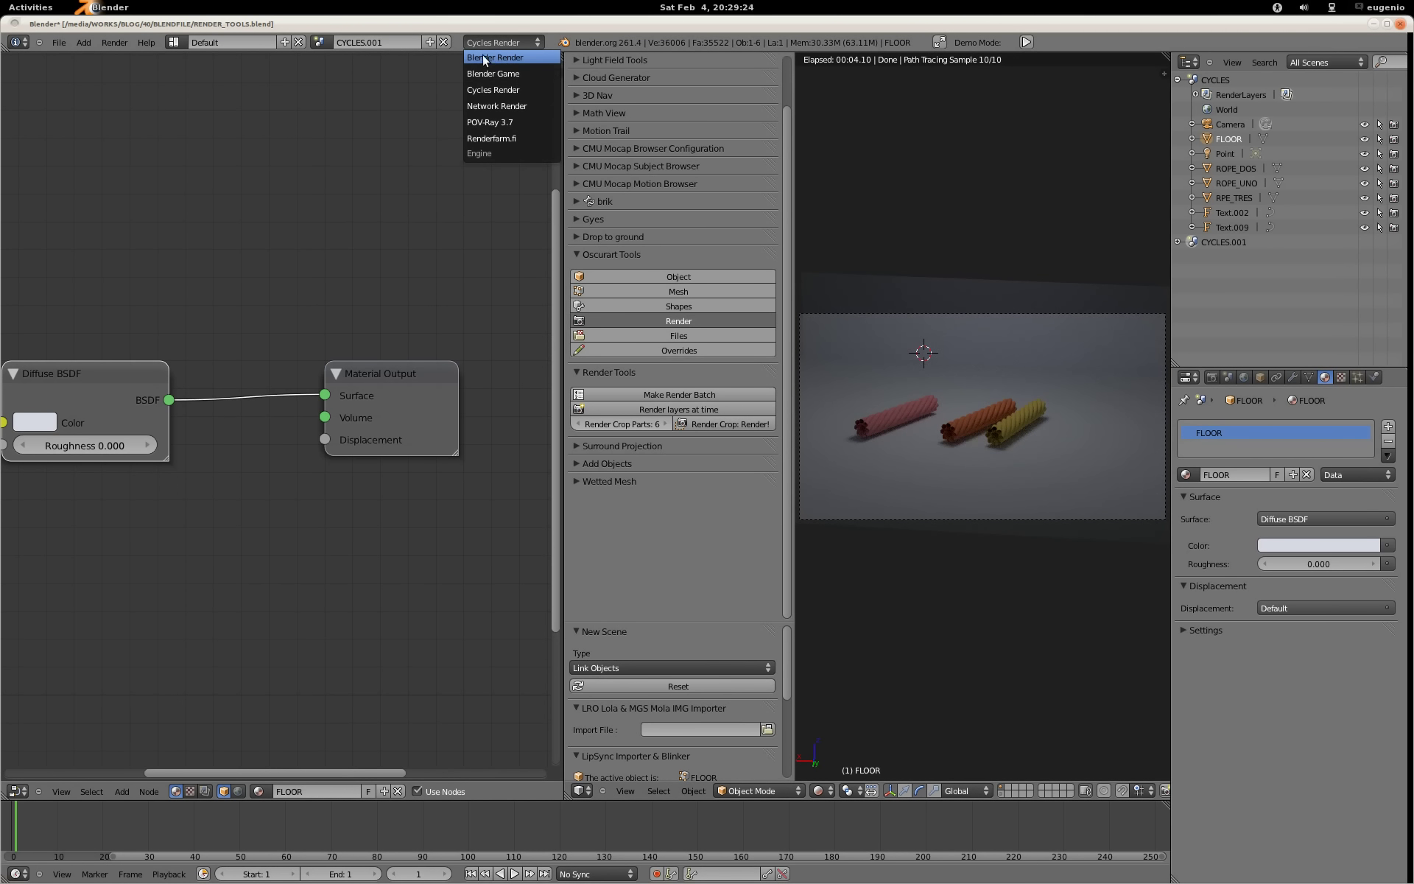
{"action": "left_click", "coordinate": [507, 58]}
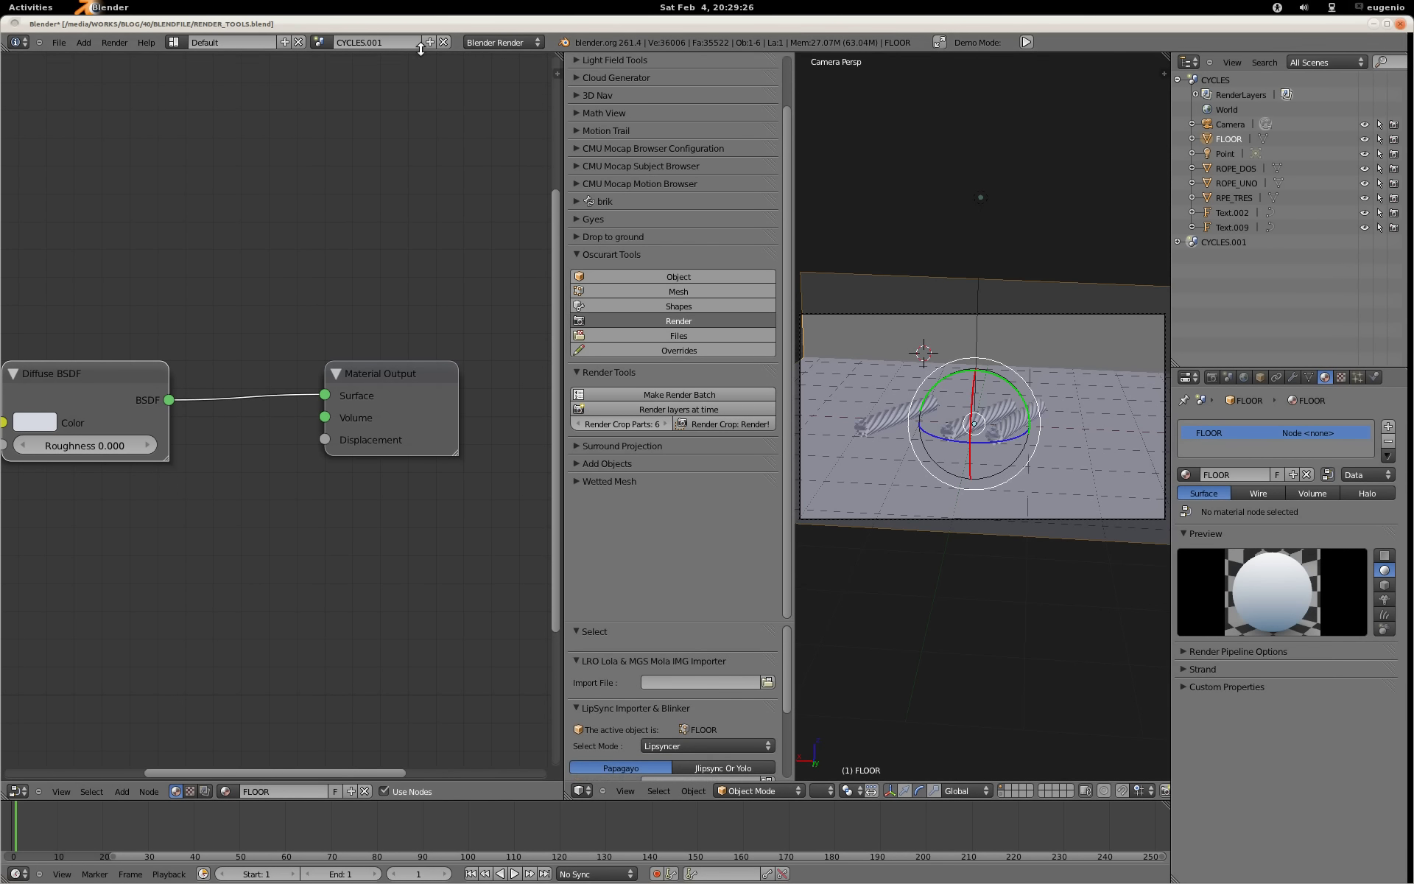
Step: Rename the copied scene as RGB_MASK
{"action": "double_click", "coordinate": [416, 42]}
{"action": "type", "text": "RG"}
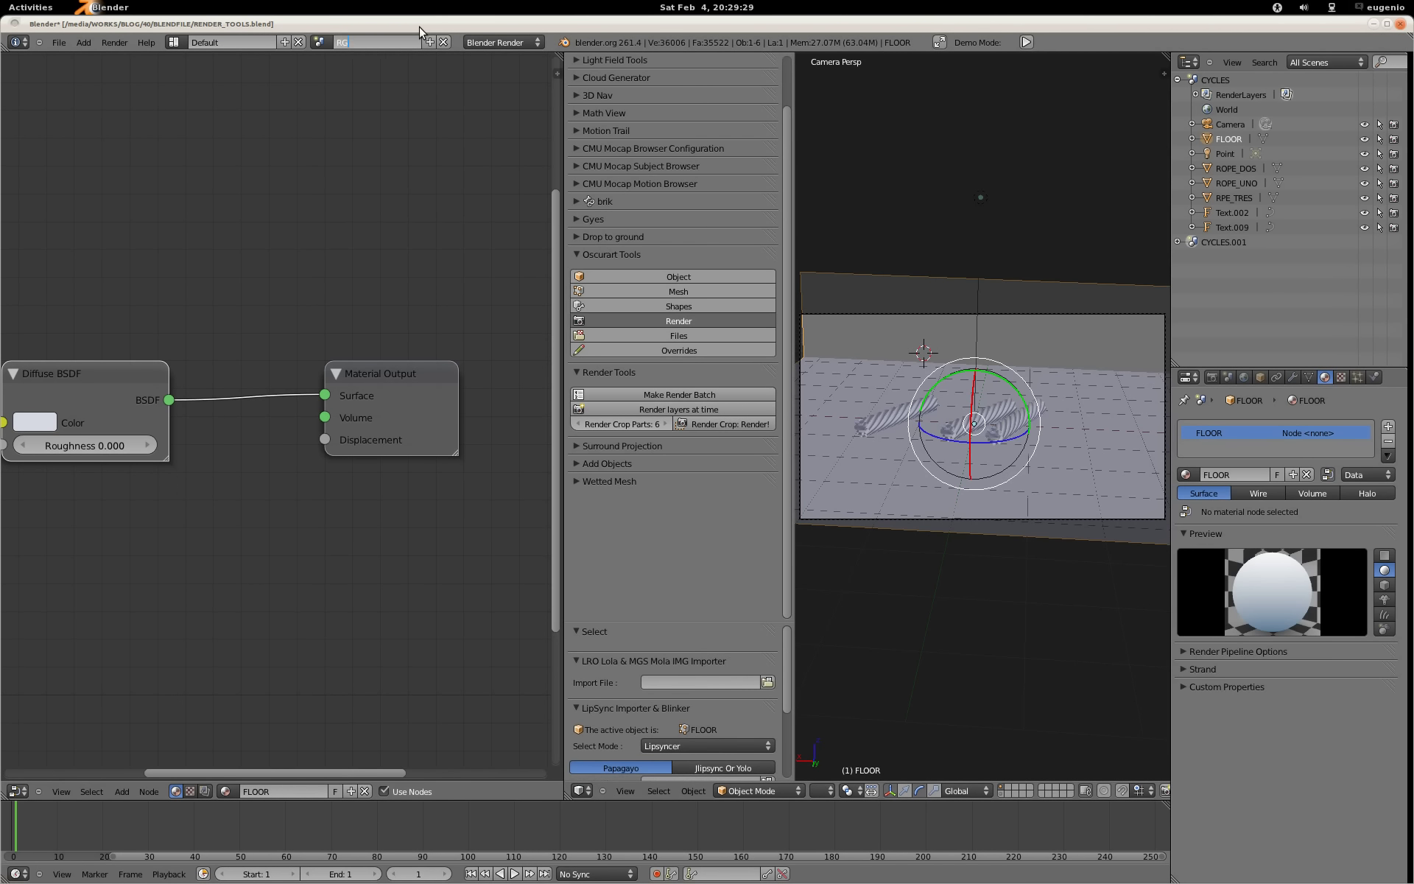
{"action": "type", "text": "B_MASK"}
{"action": "key", "text": "Return"}
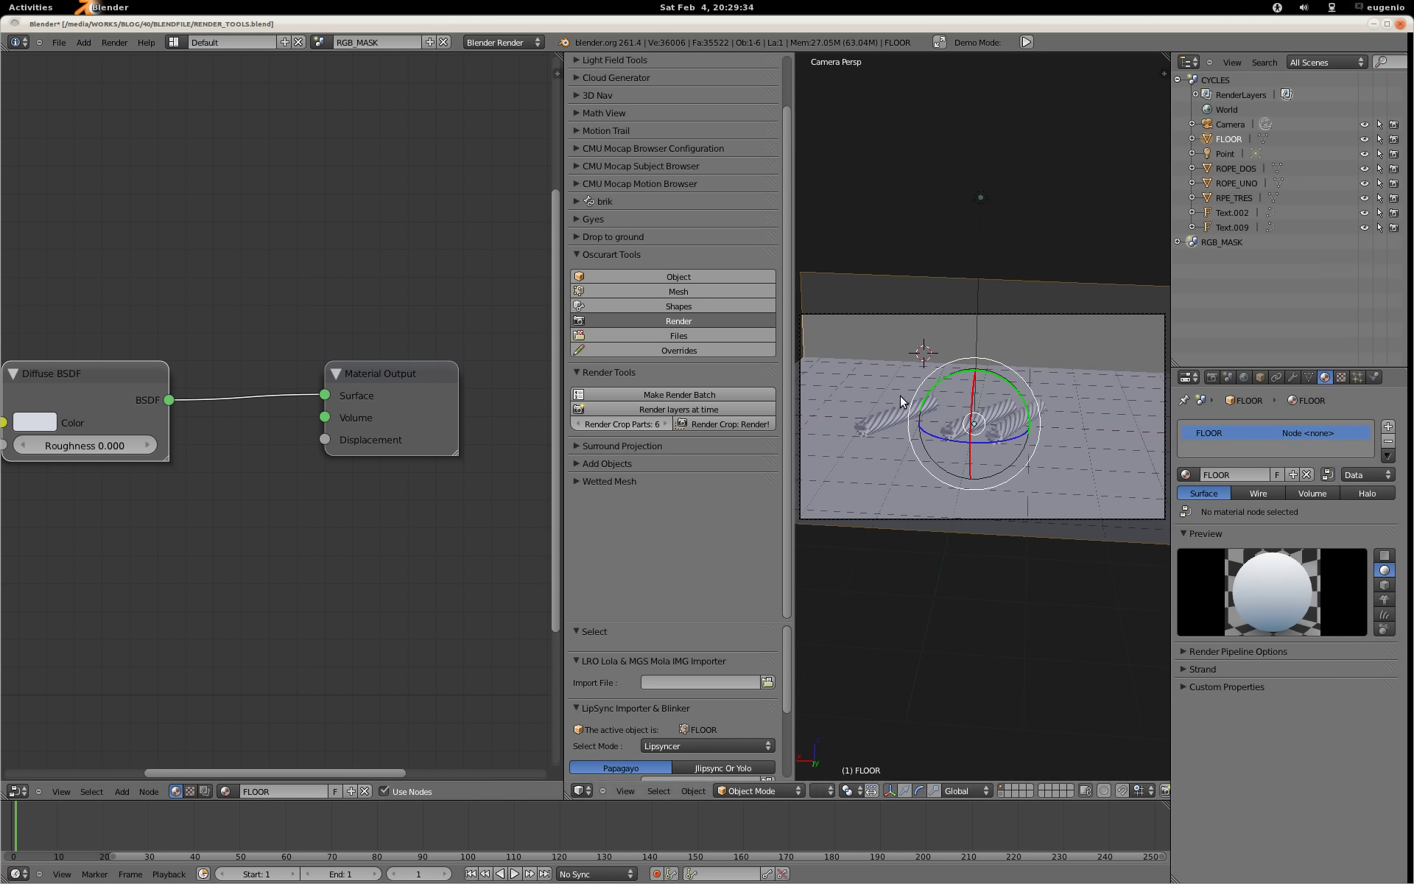
Step: Add four material slots to the floor object and create a material named RED in the first empty one
{"action": "right_click", "coordinate": [893, 412]}
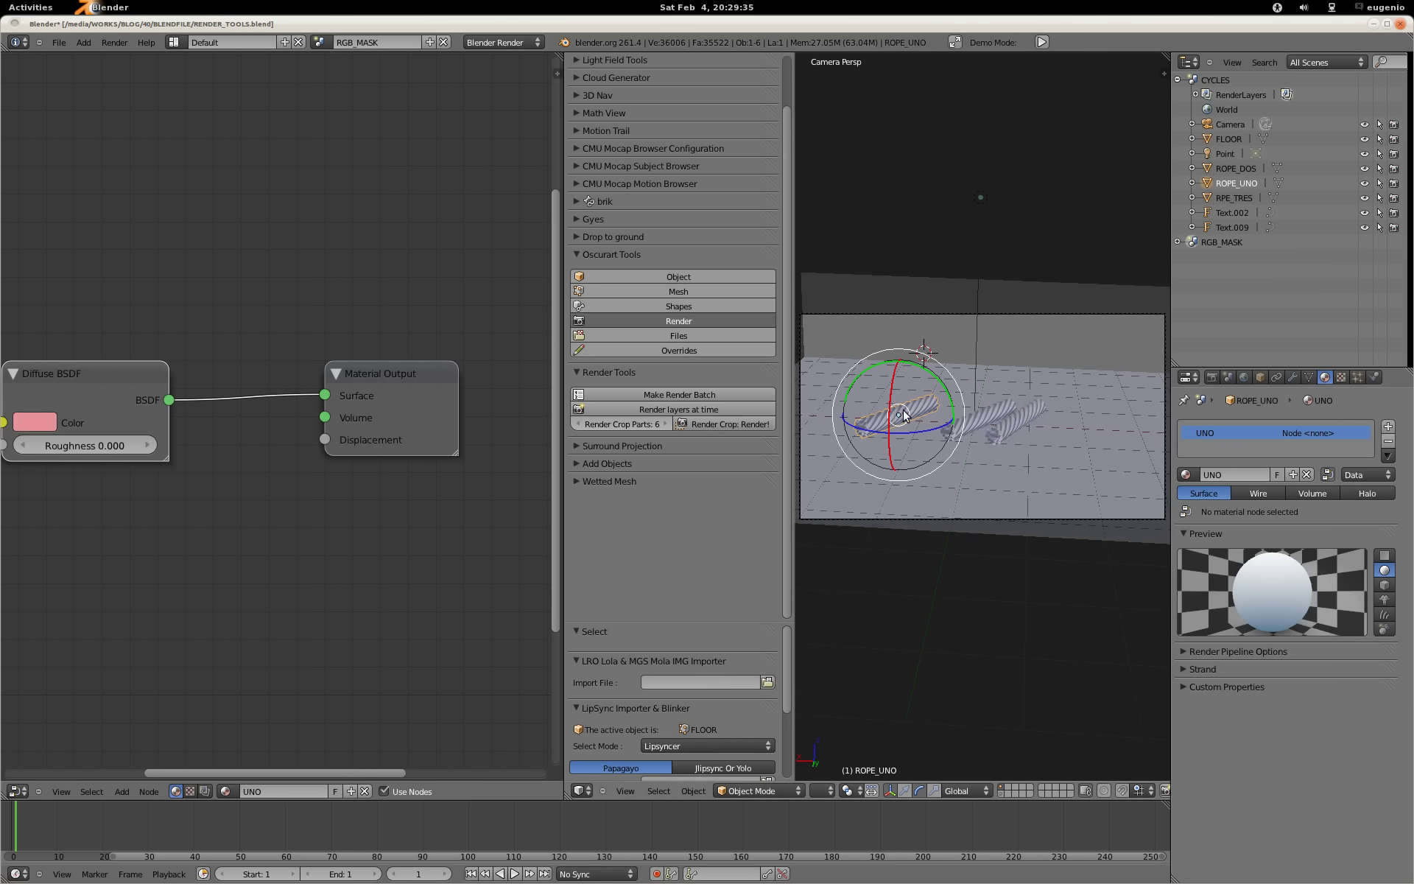
{"action": "right_click", "coordinate": [914, 339]}
{"action": "left_click", "coordinate": [1389, 426]}
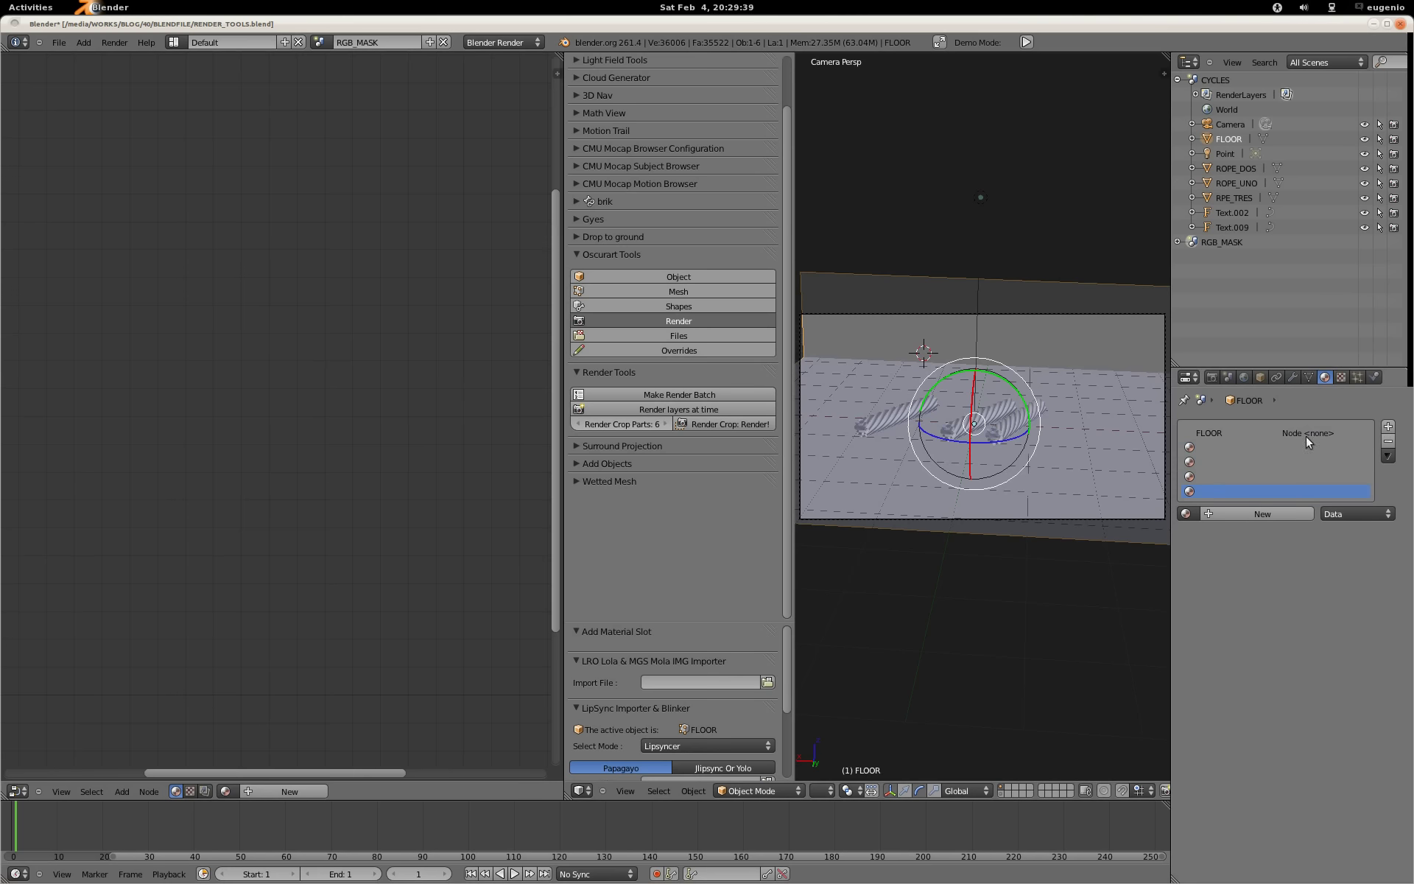
{"action": "left_click", "coordinate": [1231, 514]}
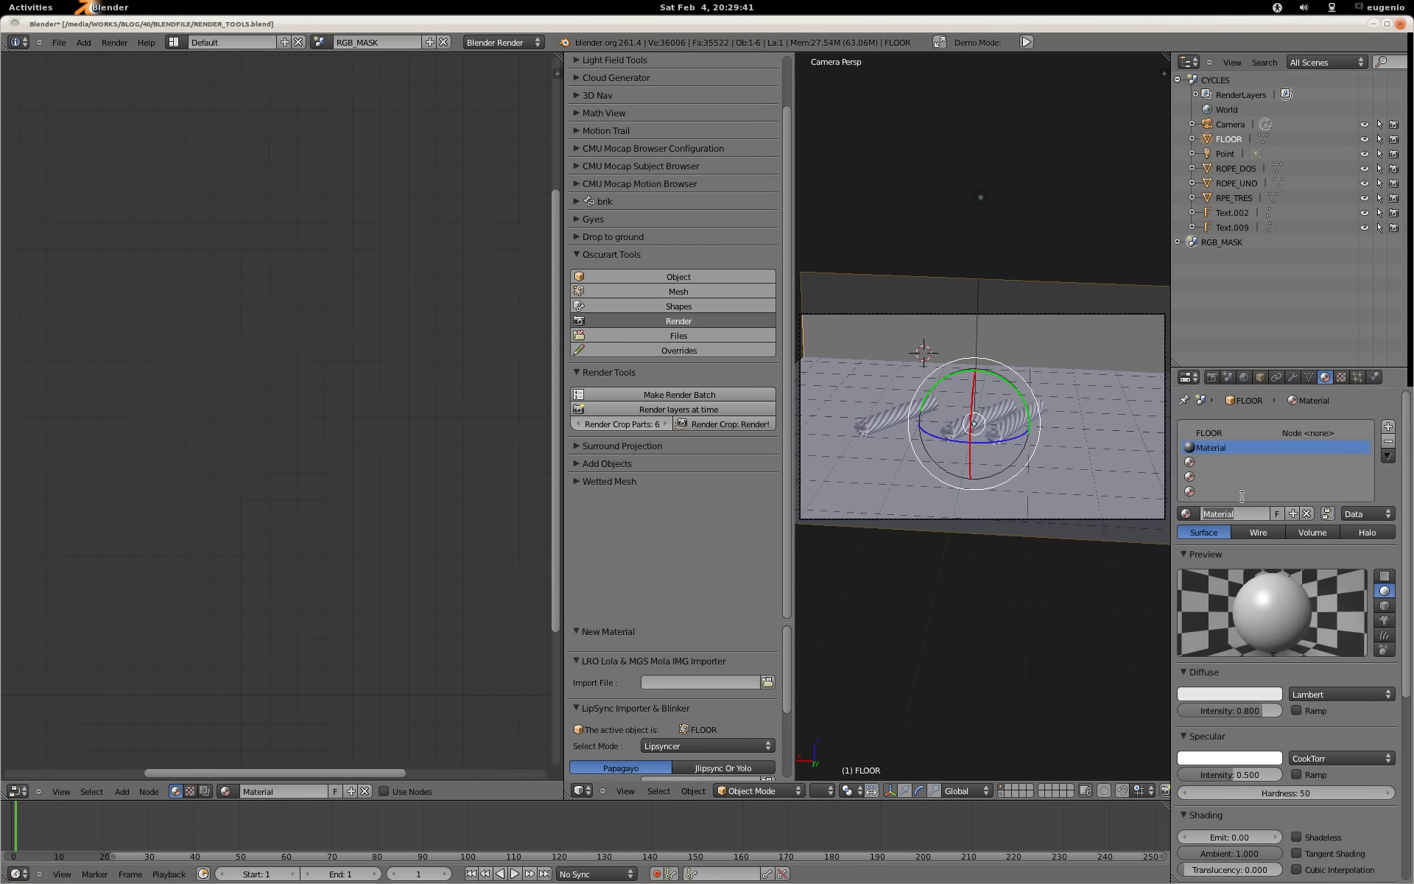
{"action": "type", "text": "RED"}
{"action": "key", "text": "Return"}
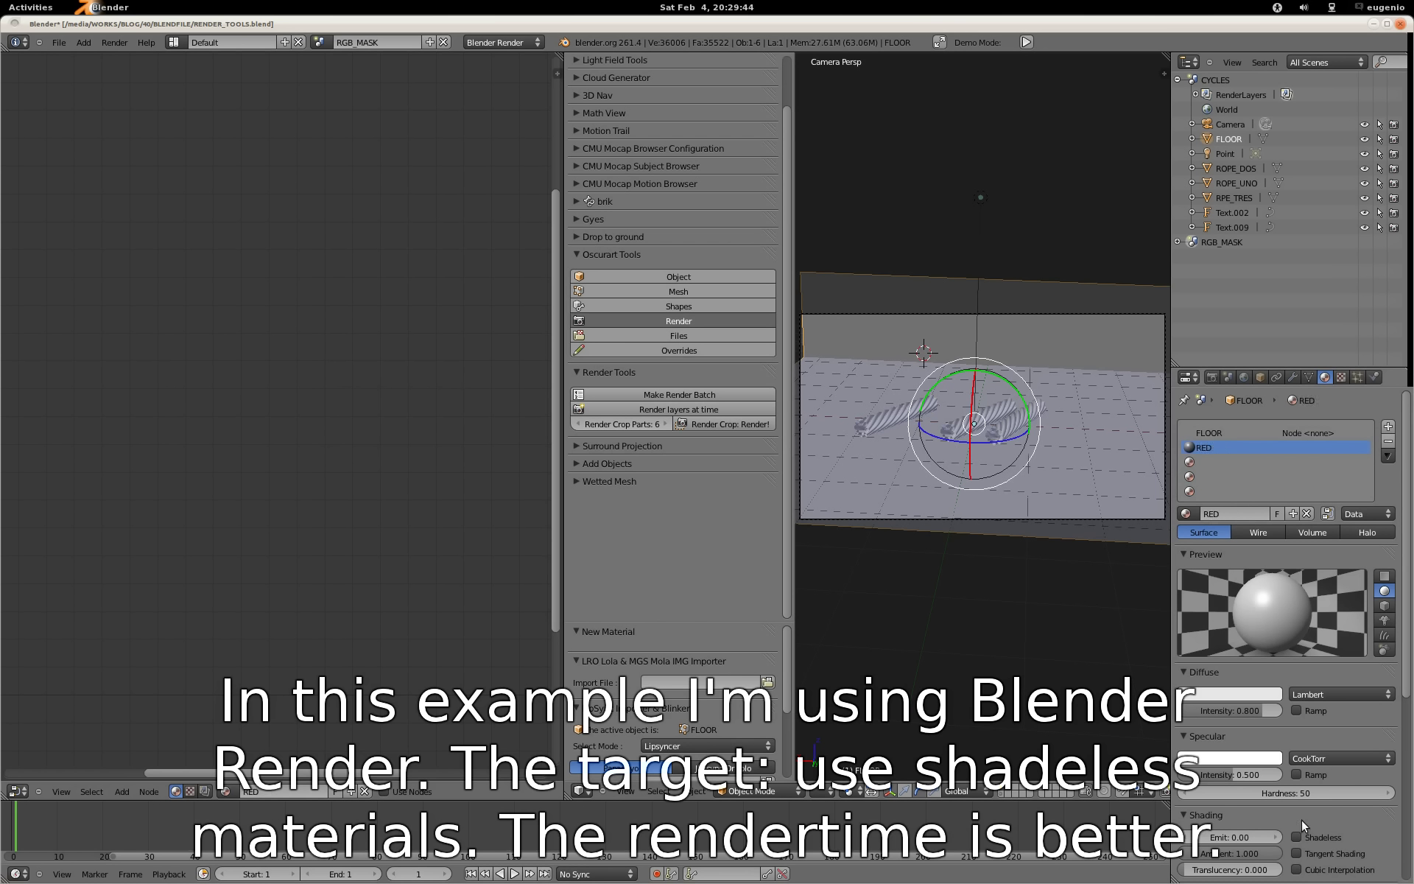
Step: Make the RED material shadeless and set its diffuse colour to pure red
{"action": "left_click", "coordinate": [1297, 837]}
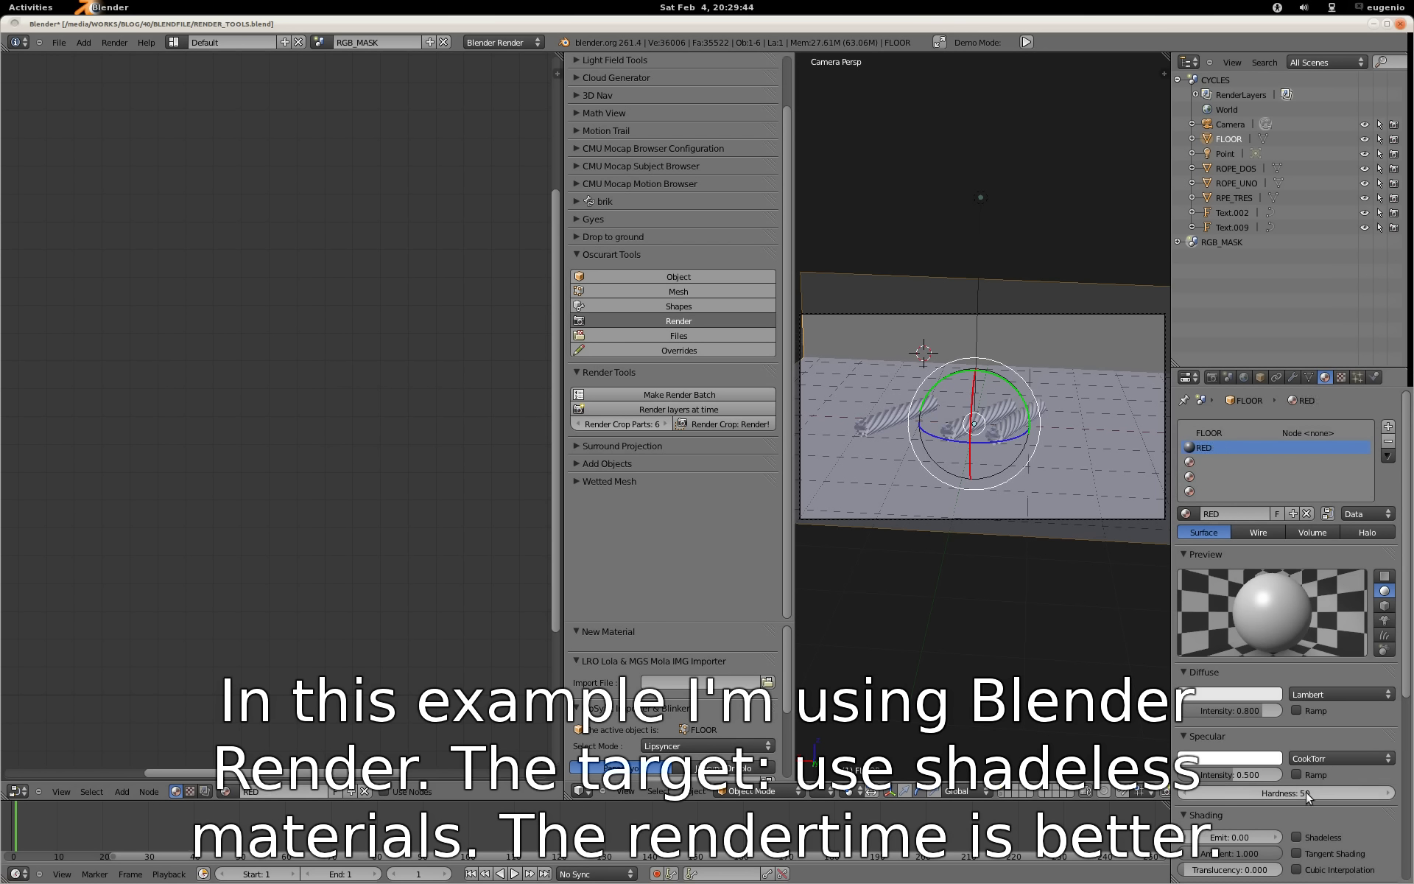
{"action": "left_click", "coordinate": [1231, 694]}
{"action": "left_click_drag", "start_coordinate": [1216, 657], "coordinate": [1046, 676]}
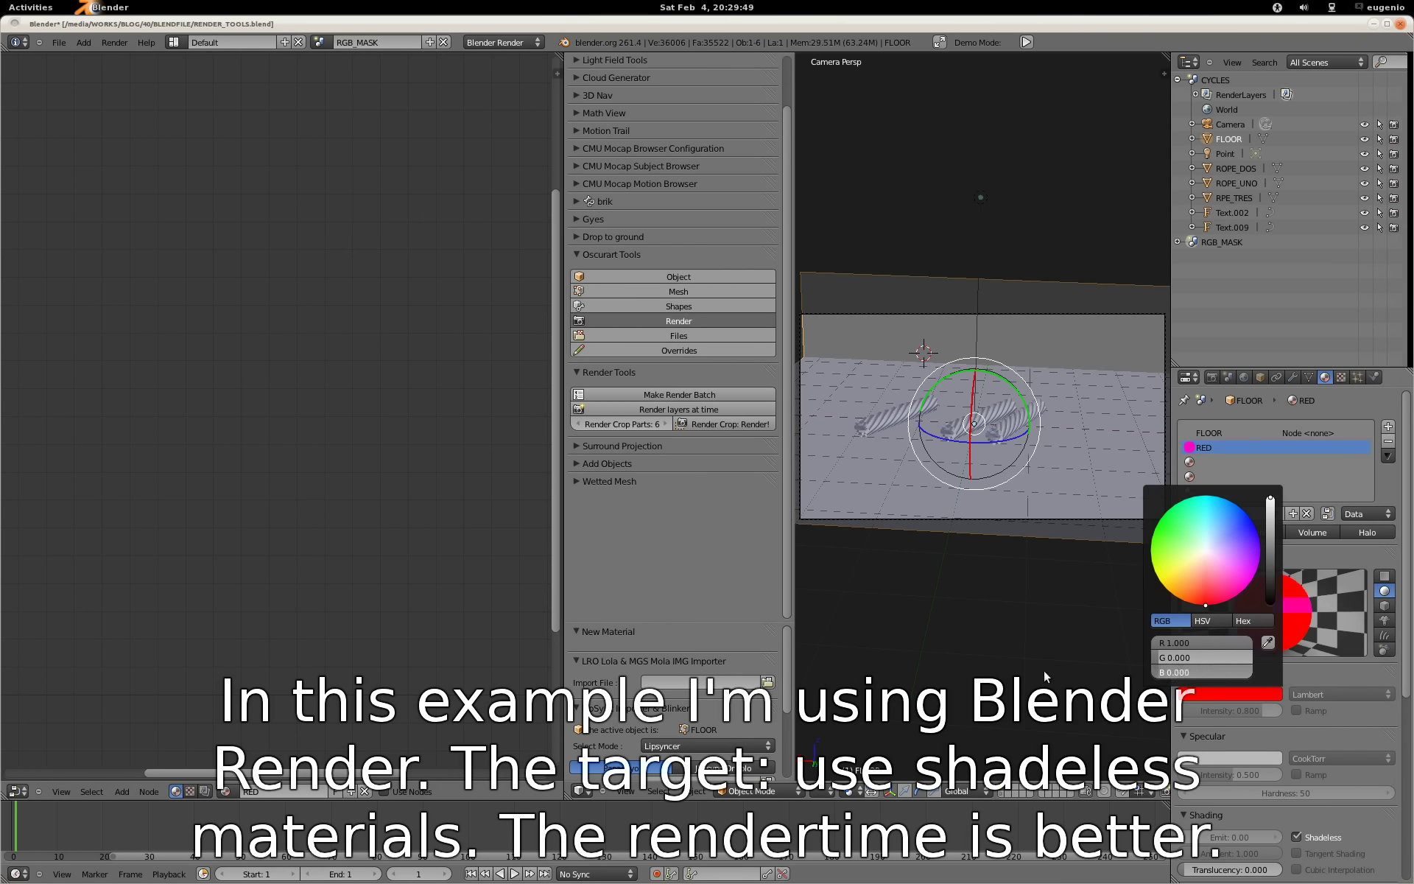
Step: Create a shadeless, pure green material named GREEN in the floor's next empty material slot
{"action": "left_click", "coordinate": [1202, 461]}
{"action": "left_click", "coordinate": [1267, 524]}
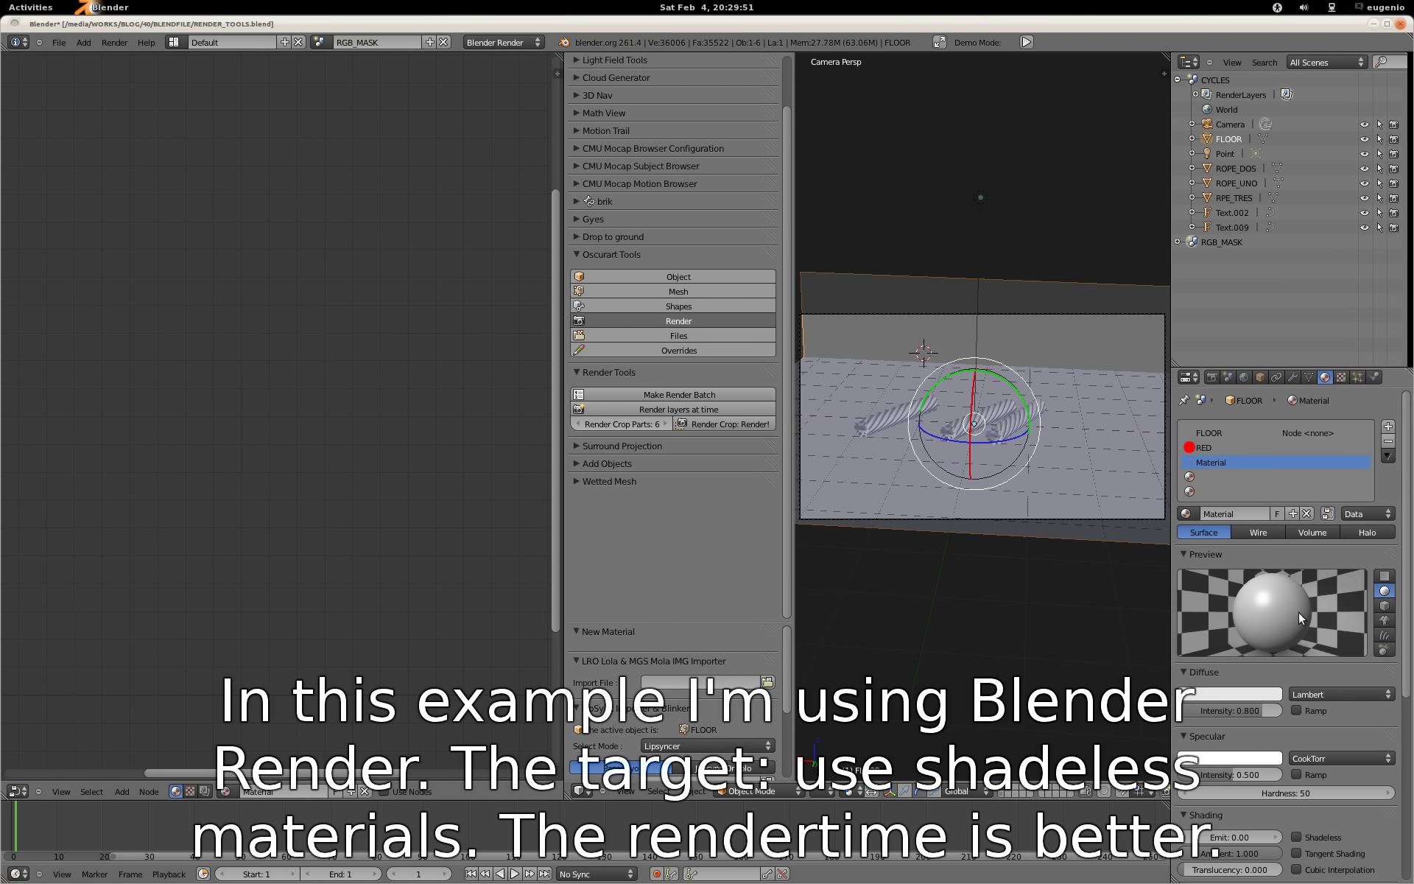
{"action": "left_click", "coordinate": [1256, 692]}
{"action": "left_click_drag", "start_coordinate": [1203, 640], "coordinate": [1151, 674]}
{"action": "left_click", "coordinate": [1319, 836]}
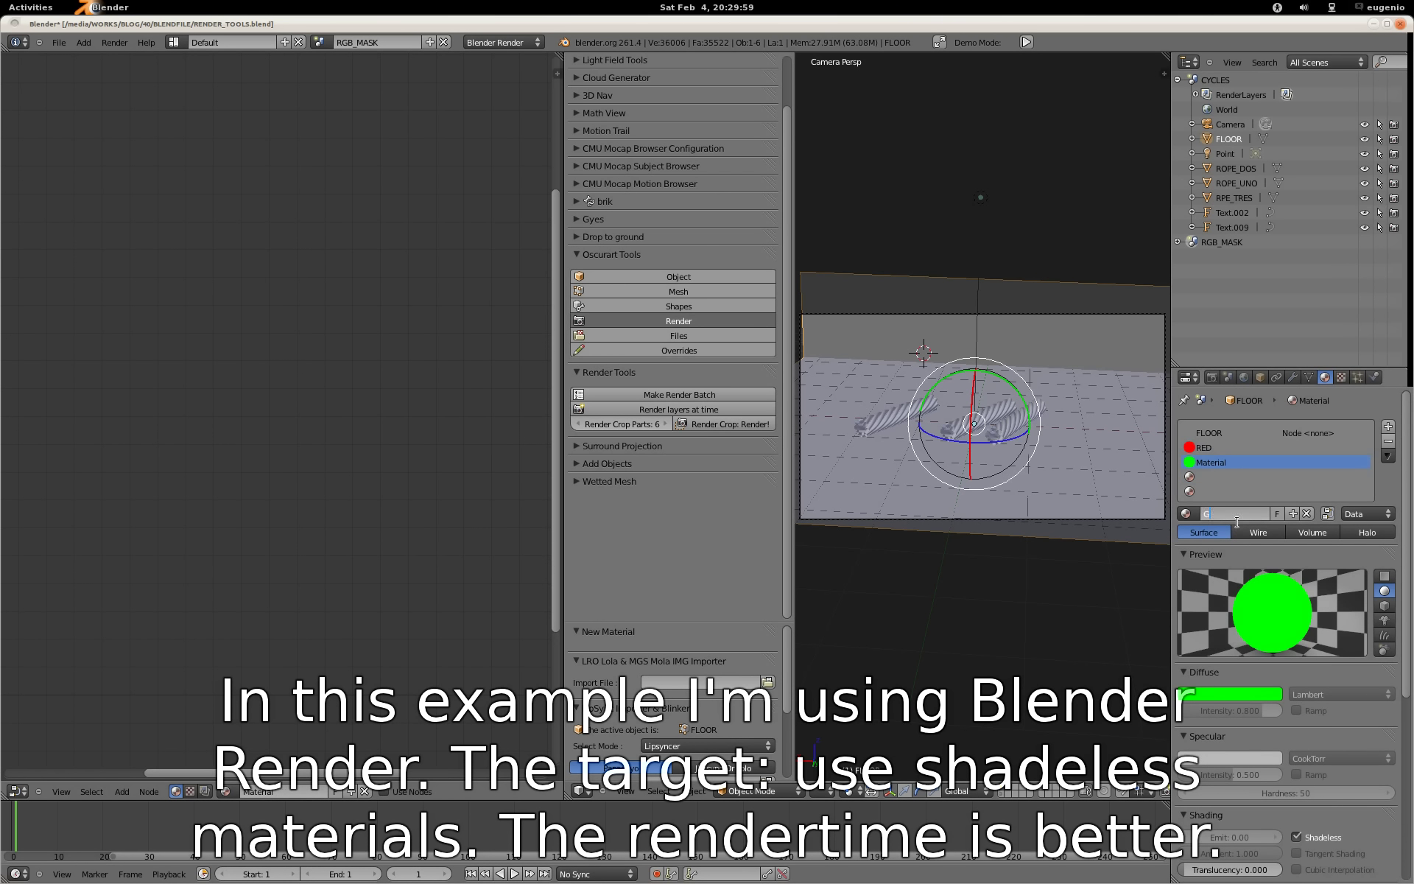
{"action": "left_click", "coordinate": [1236, 514]}
{"action": "type", "text": "GREEN"}
{"action": "key", "text": "Return"}
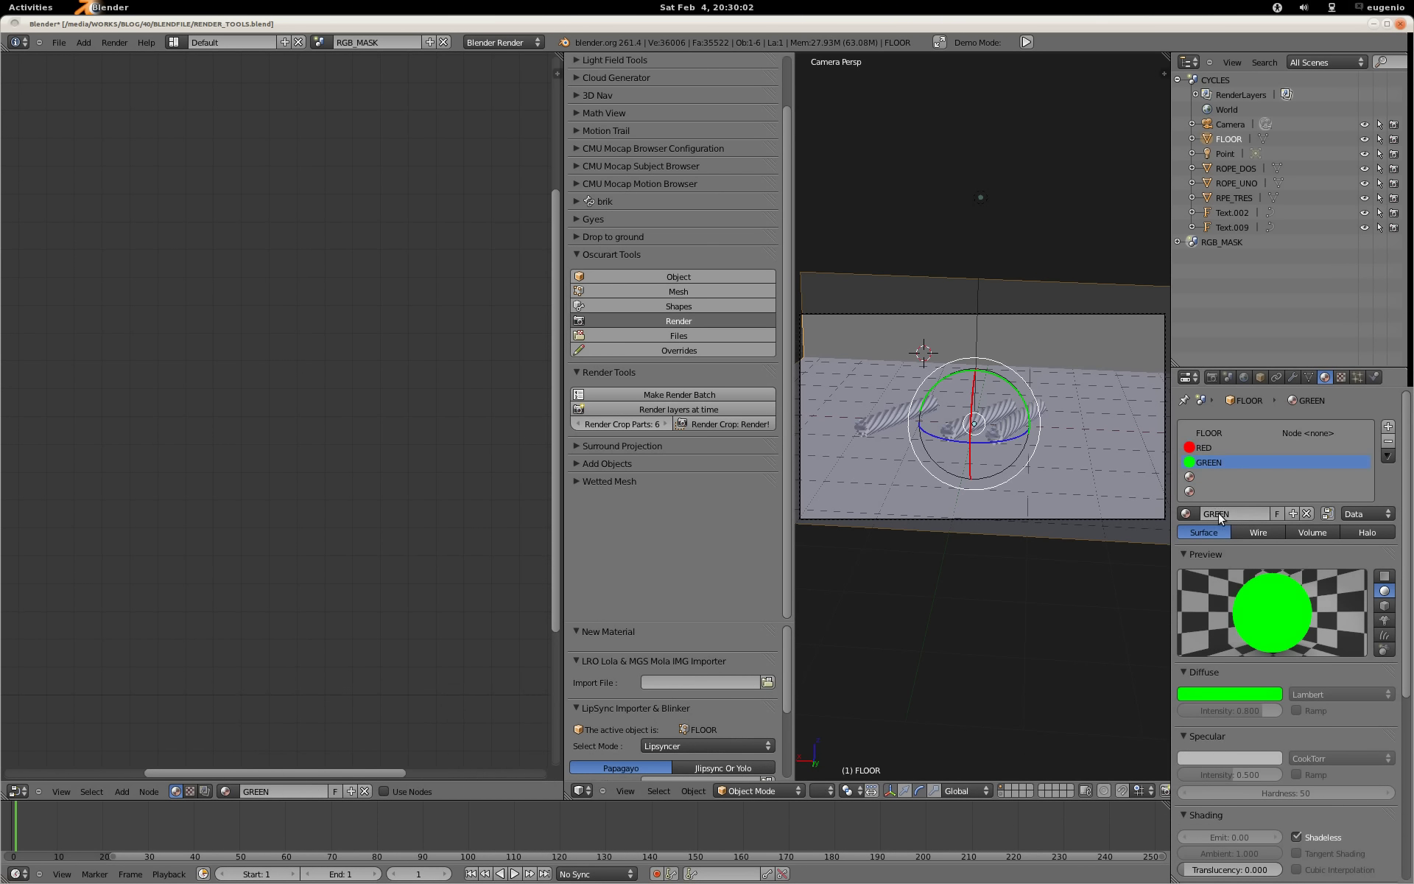
Step: Create a material named BLUE in the floor's next empty material slot and set its diffuse colour to pure blue
{"action": "left_click", "coordinate": [1209, 479]}
{"action": "left_click", "coordinate": [1235, 512]}
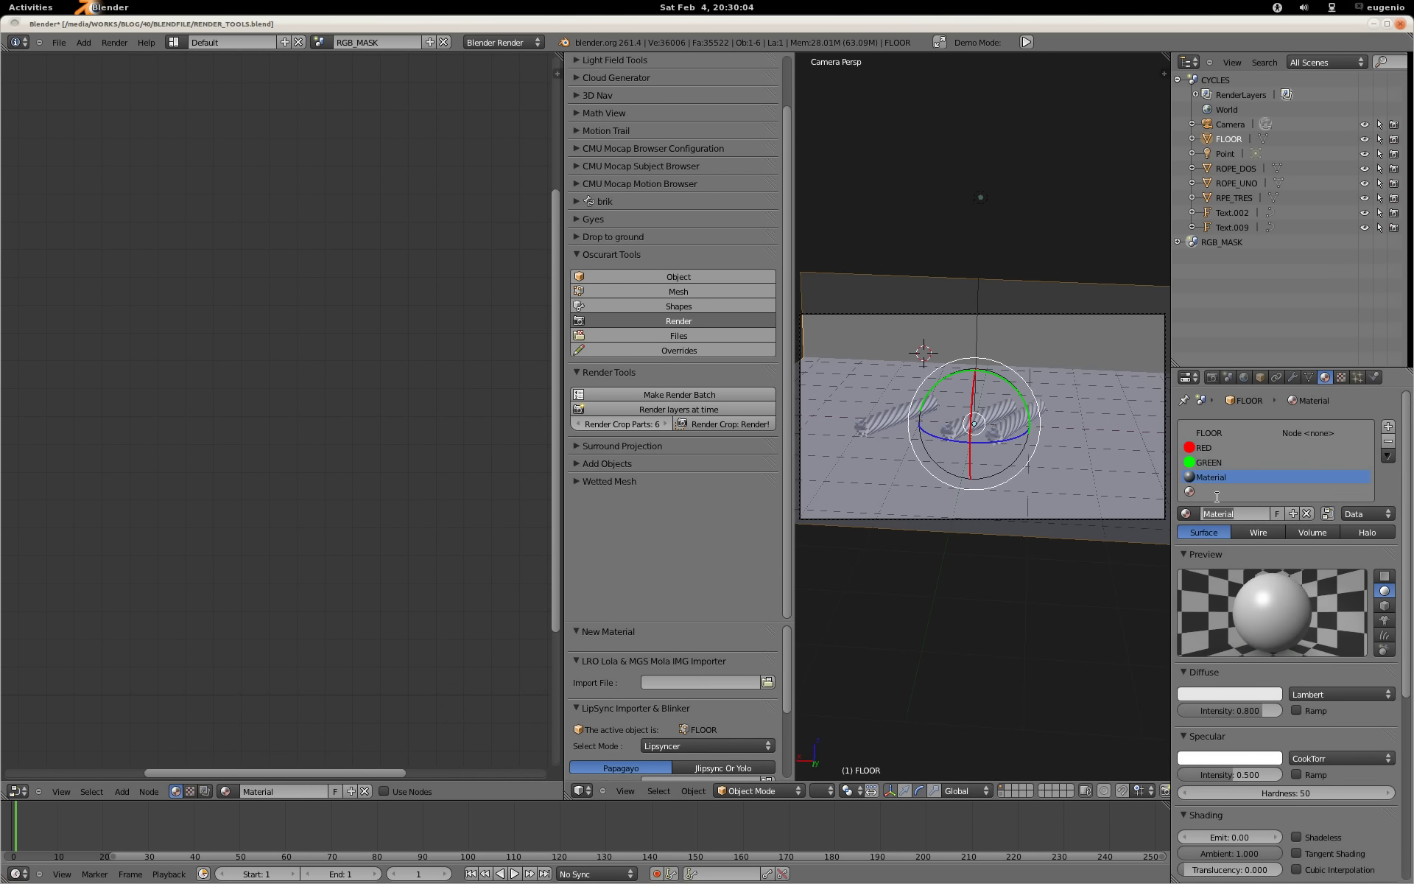
{"action": "type", "text": "BLUE"}
{"action": "key", "text": "Return"}
{"action": "left_click", "coordinate": [1228, 692]}
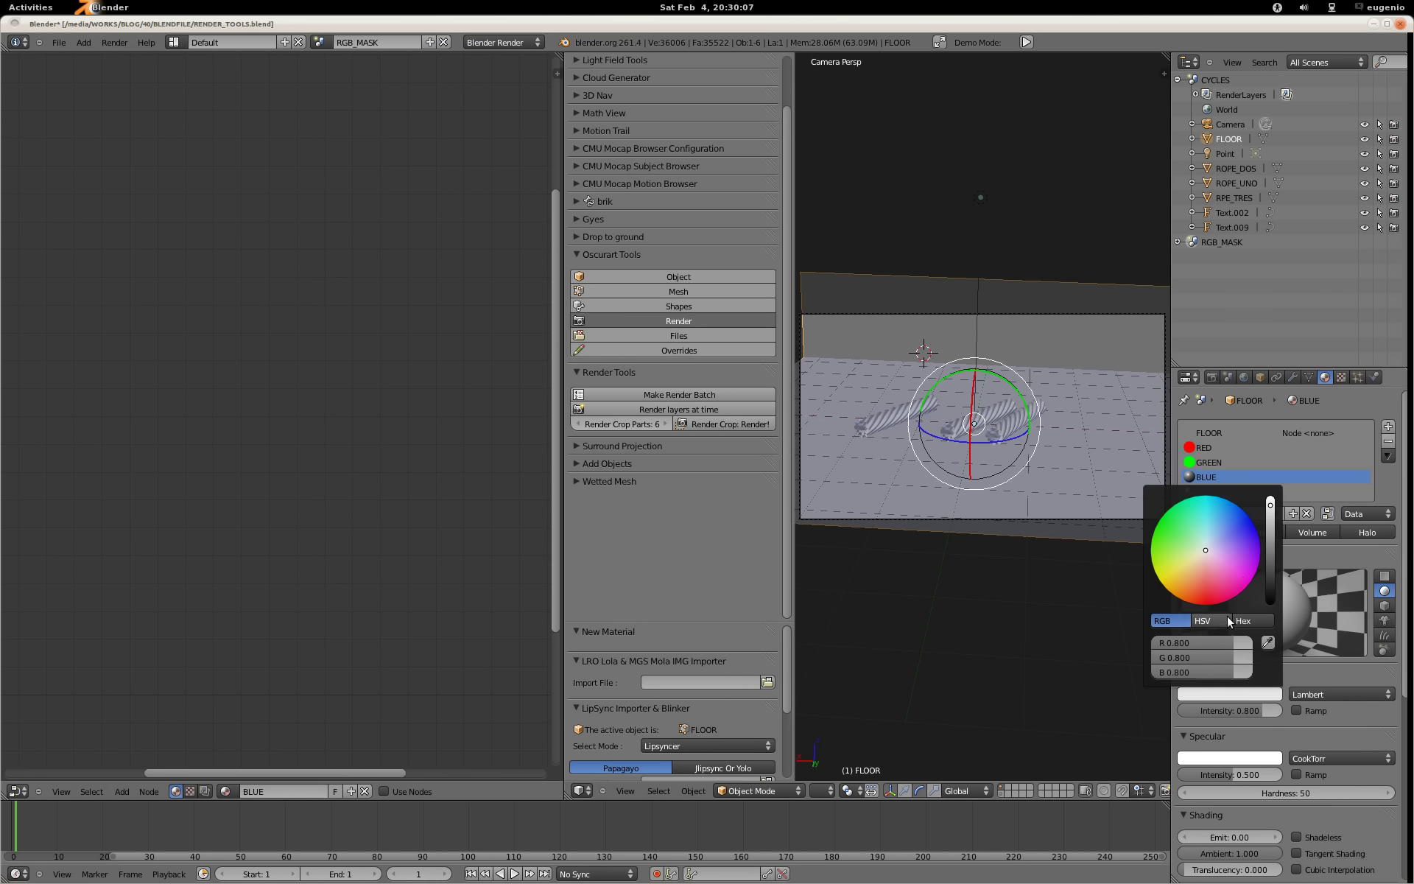
{"action": "left_click_drag", "start_coordinate": [1208, 643], "coordinate": [1135, 644]}
{"action": "left_click_drag", "start_coordinate": [1217, 657], "coordinate": [1271, 668]}
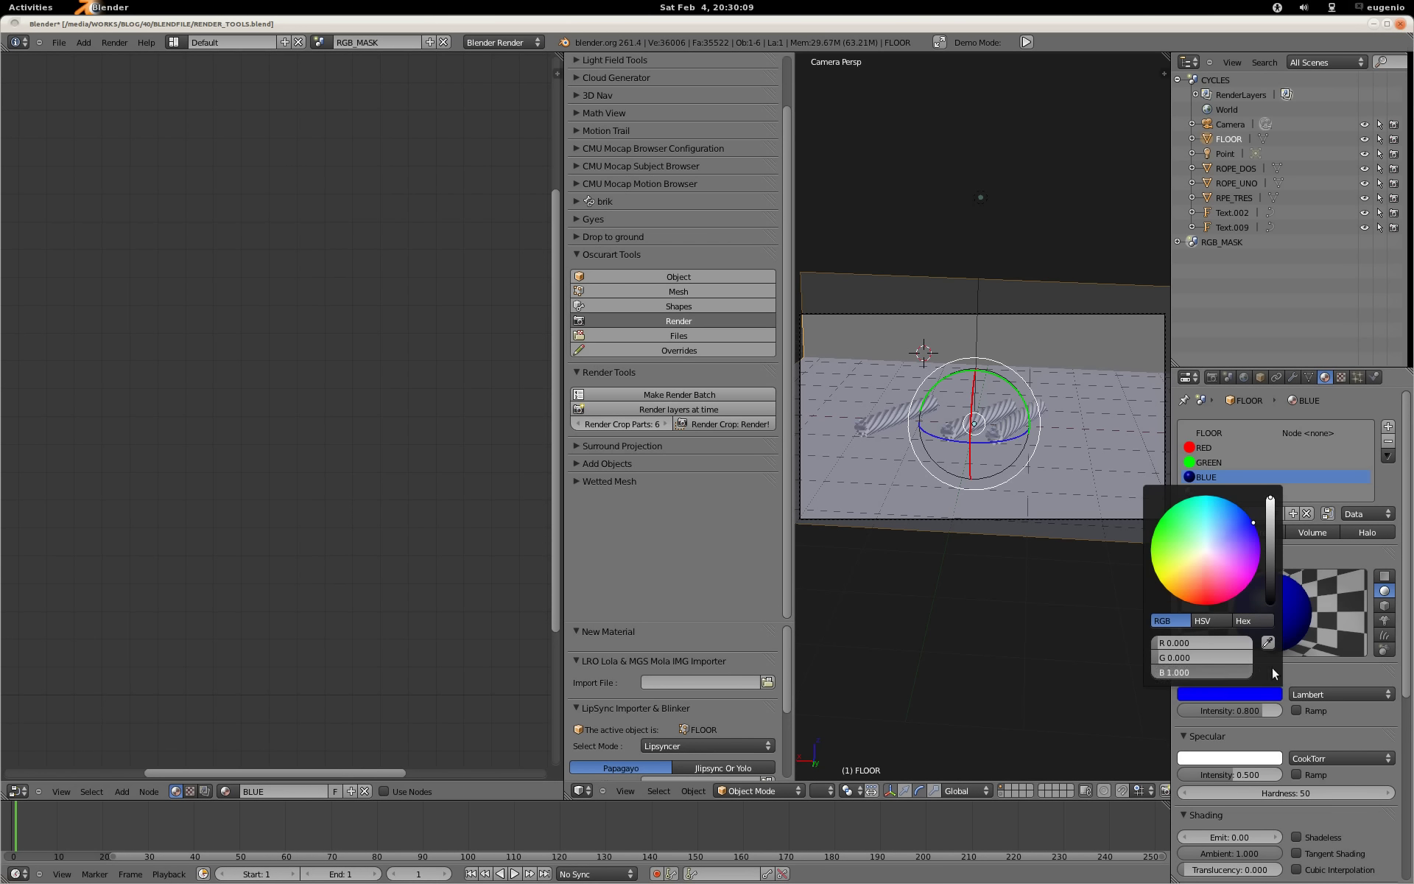
Step: Create a shadeless black material named HOLDOUT in the floor's remaining empty material slot
{"action": "left_click", "coordinate": [1388, 426]}
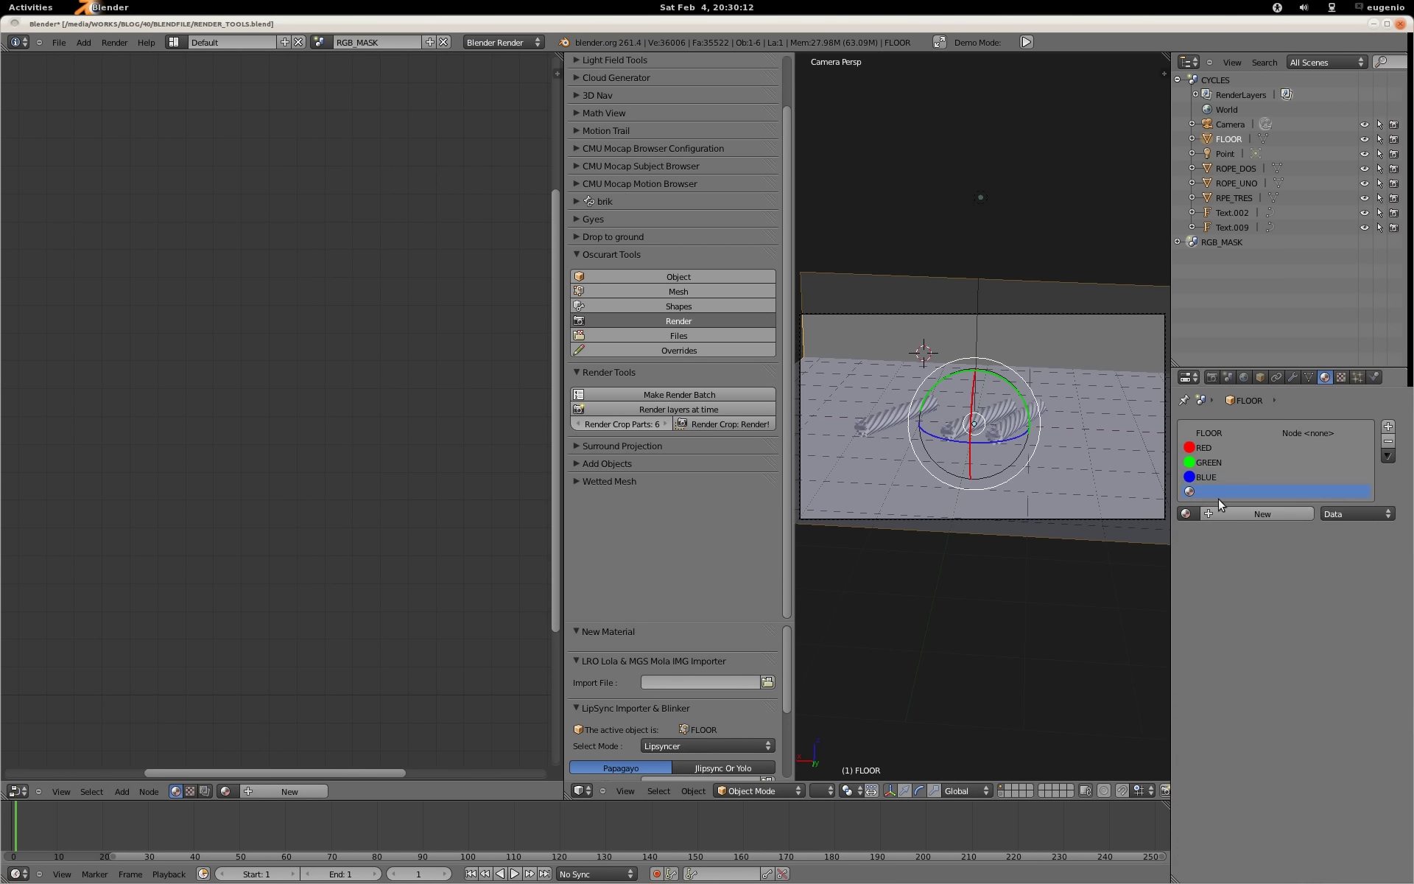
{"action": "left_click", "coordinate": [1234, 510]}
{"action": "type", "text": "OL"}
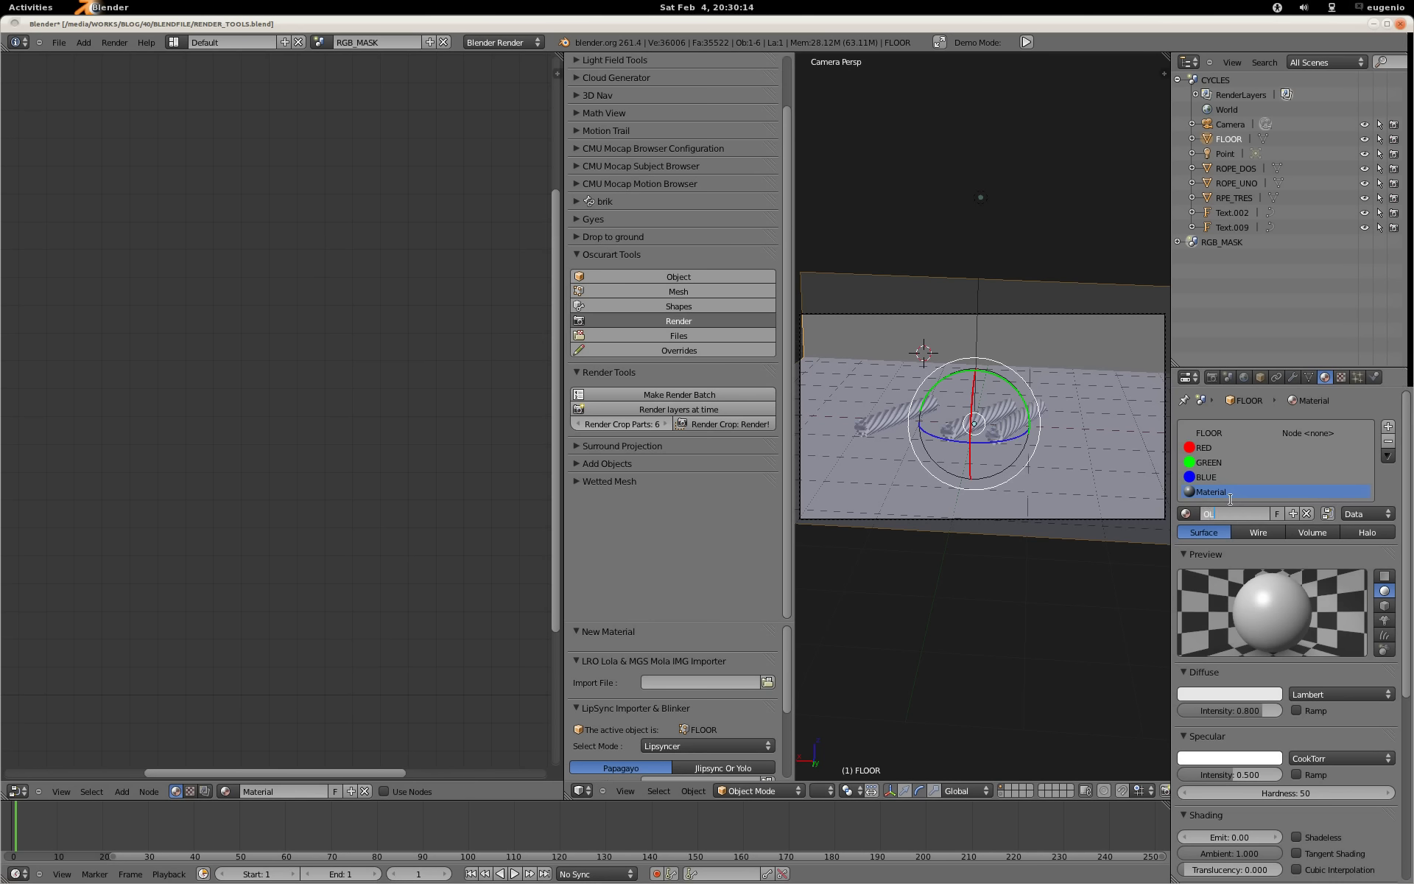
{"action": "type", "text": "DOUT"}
{"action": "key", "text": "Return"}
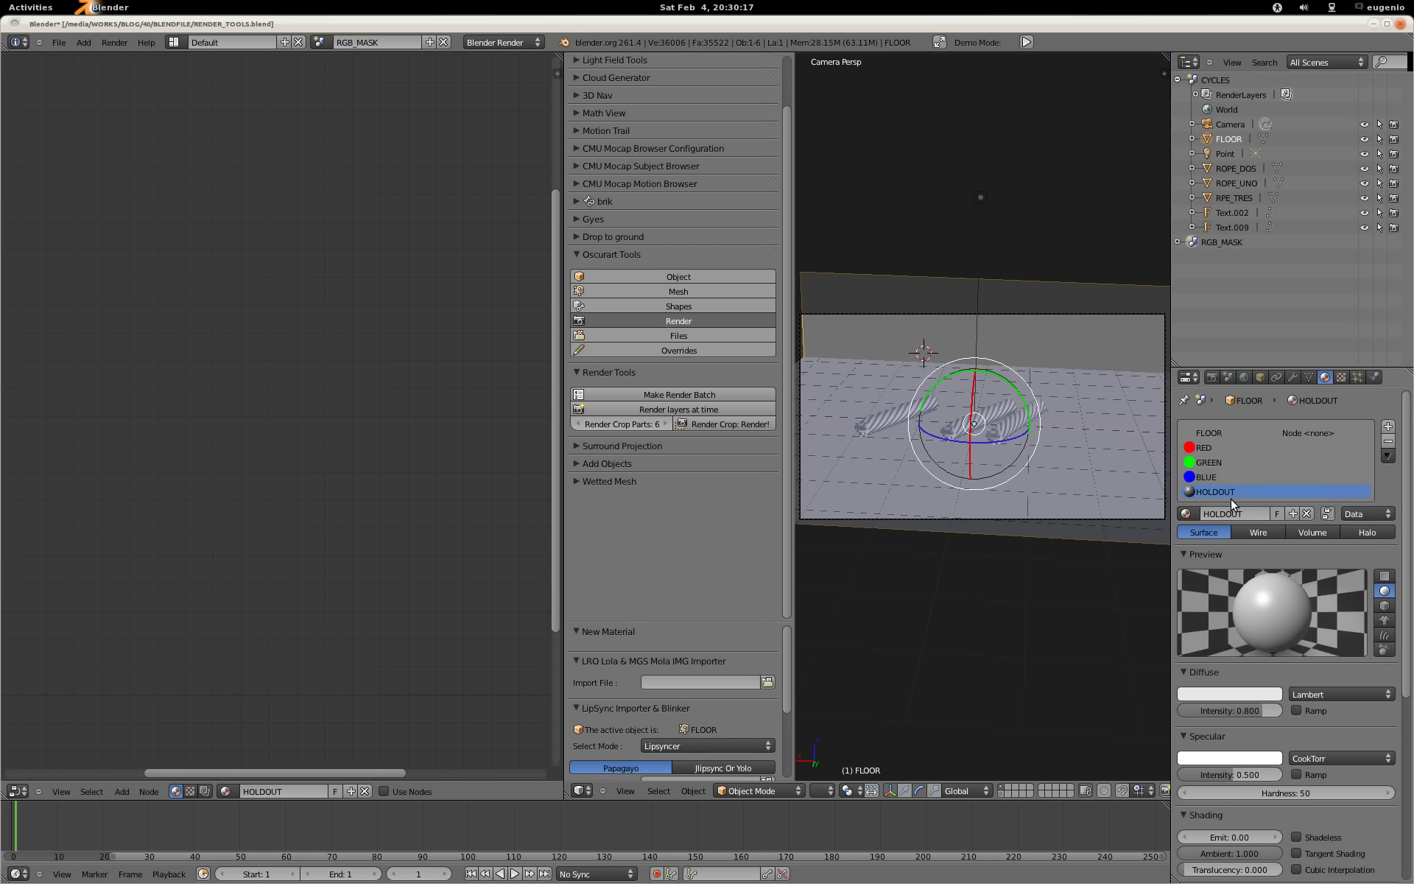
{"action": "left_click", "coordinate": [1223, 694]}
{"action": "left_click", "coordinate": [1270, 587]}
{"action": "left_click_drag", "start_coordinate": [1271, 587], "coordinate": [1271, 601]}
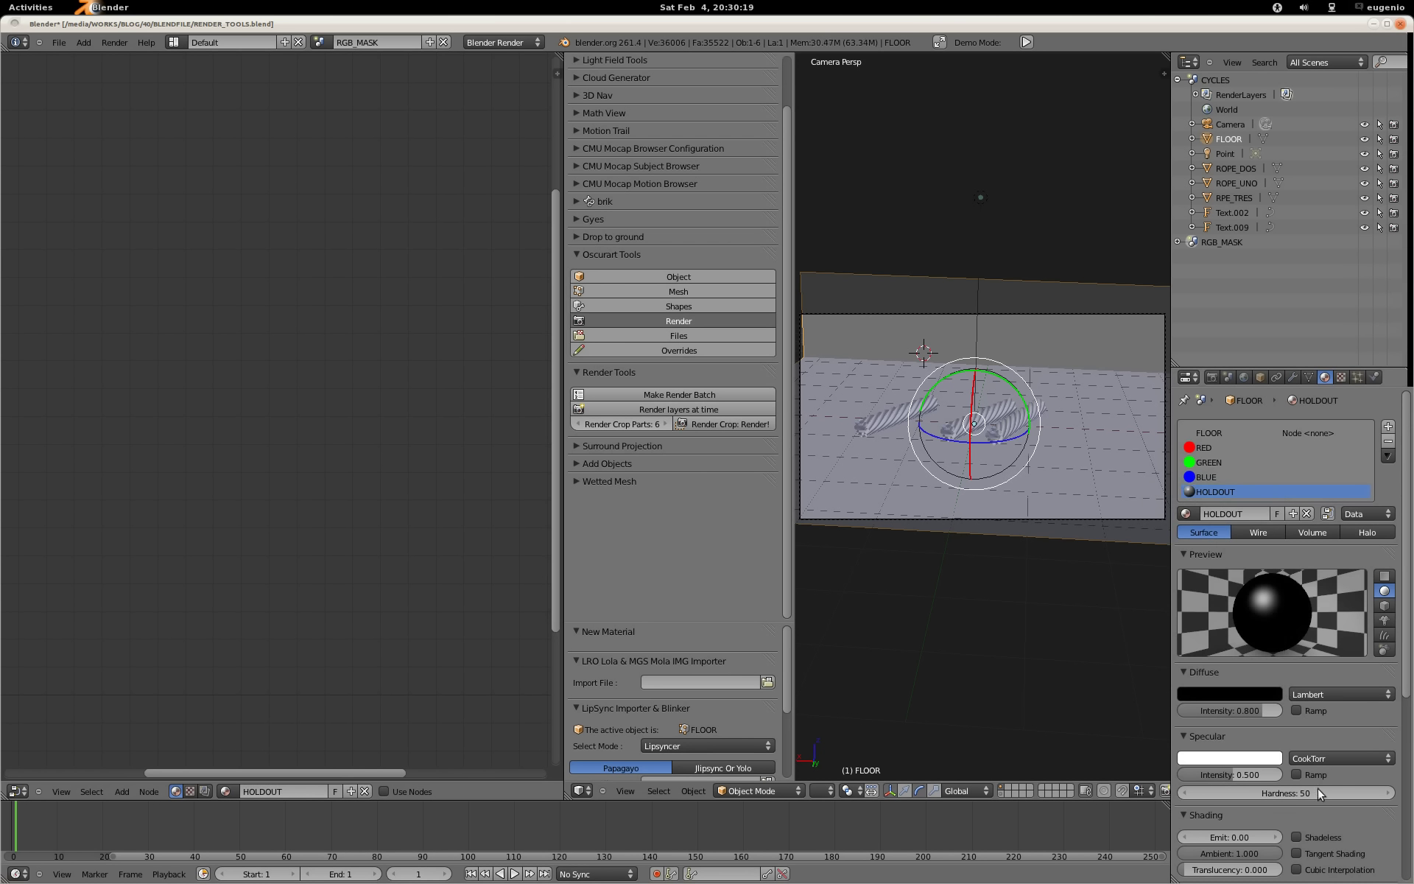
{"action": "left_click", "coordinate": [1297, 837]}
Step: Add another material slot to the floor and create a material named REFLECTION in it
{"action": "left_click", "coordinate": [1388, 426]}
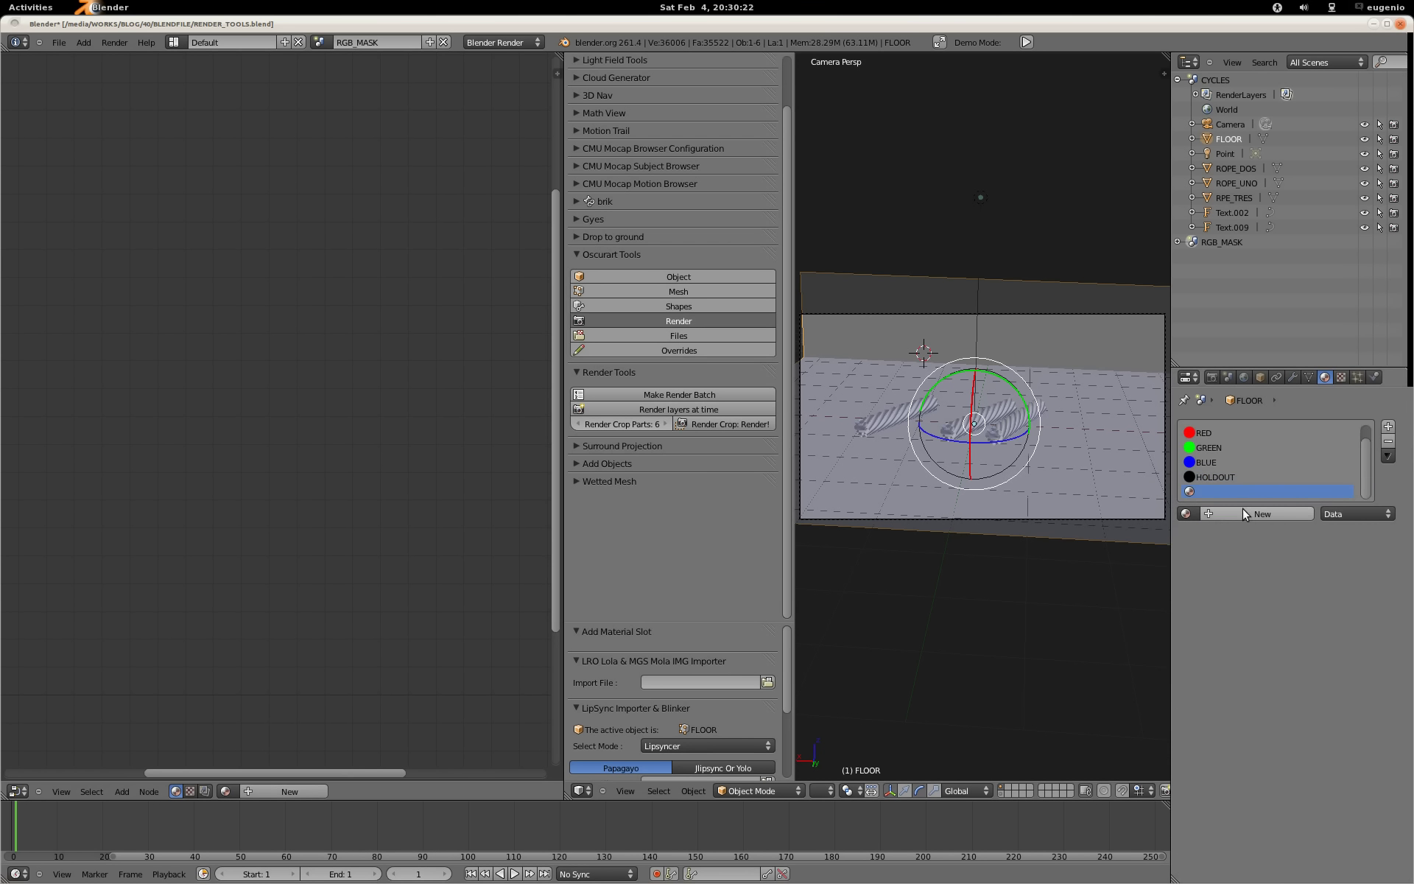
{"action": "left_click", "coordinate": [1244, 513]}
{"action": "double_click", "coordinate": [1235, 514]}
{"action": "type", "text": "REFLEC"}
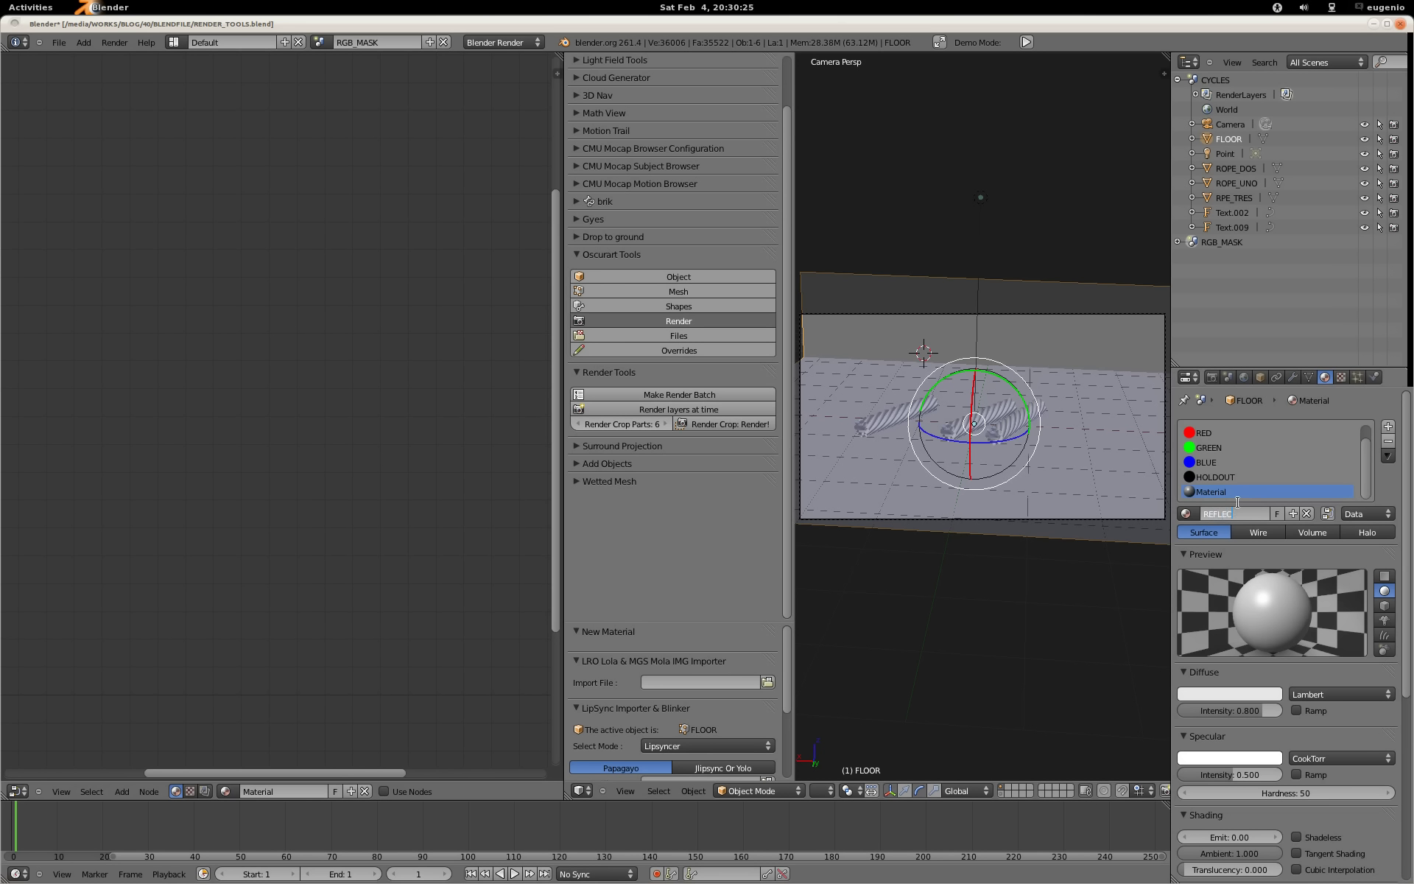
{"action": "type", "text": "TION"}
{"action": "key", "text": "Return"}
Step: Set REFLECTION's diffuse and specular intensity to 0 and enable Mirror with a reflectivity of 1.000
{"action": "left_click_drag", "start_coordinate": [1230, 711], "coordinate": [1223, 718]}
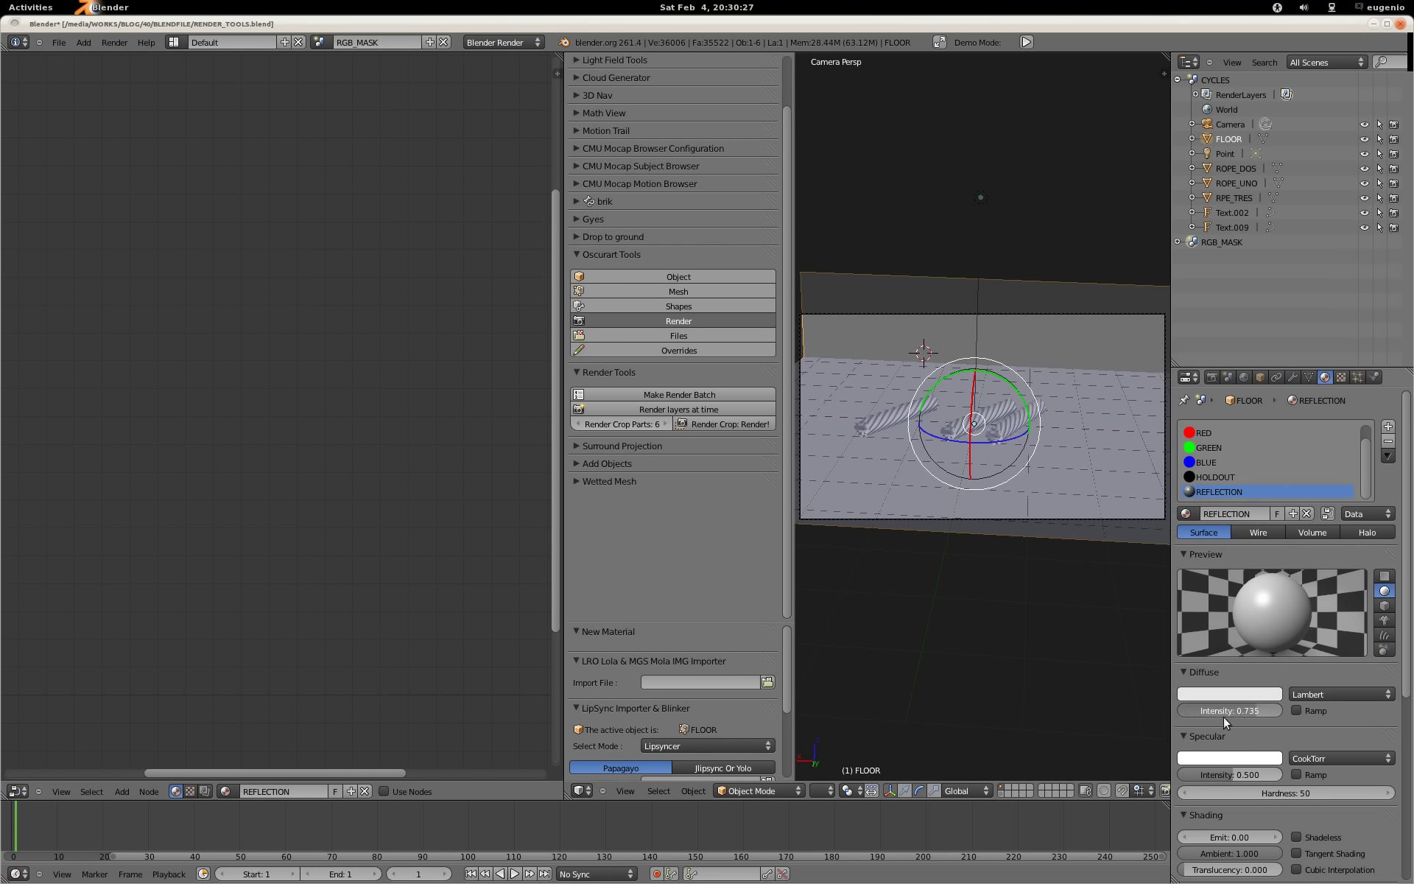
{"action": "key", "text": "BackSpace"}
{"action": "key", "text": "BackSpace"}
{"action": "scroll", "coordinate": [1222, 767], "scroll_direction": "down", "scroll_amount": 1}
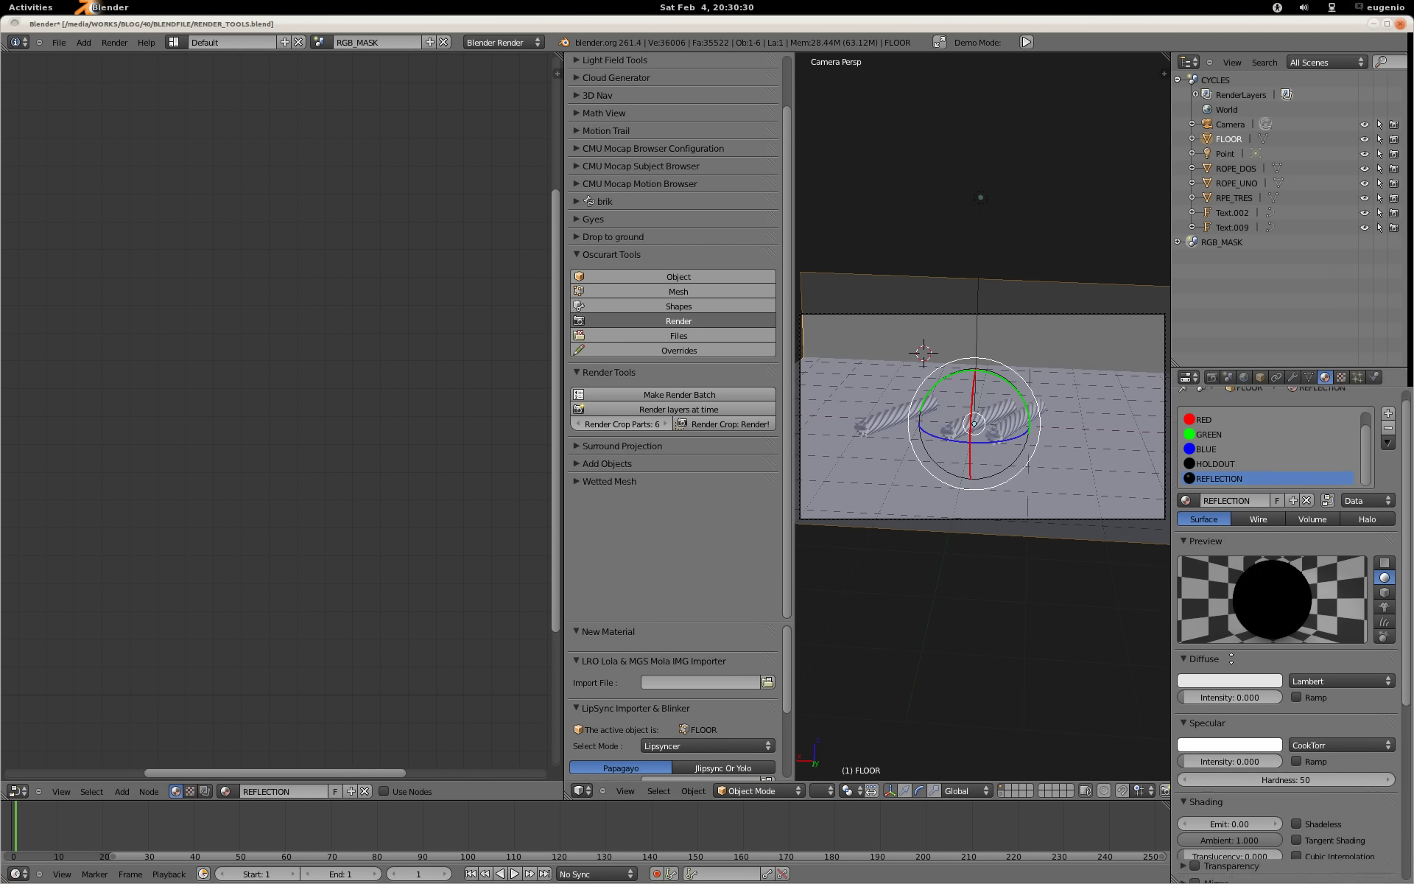
{"action": "scroll", "coordinate": [1196, 753], "scroll_direction": "down", "scroll_amount": 4}
{"action": "left_click", "coordinate": [1196, 771]}
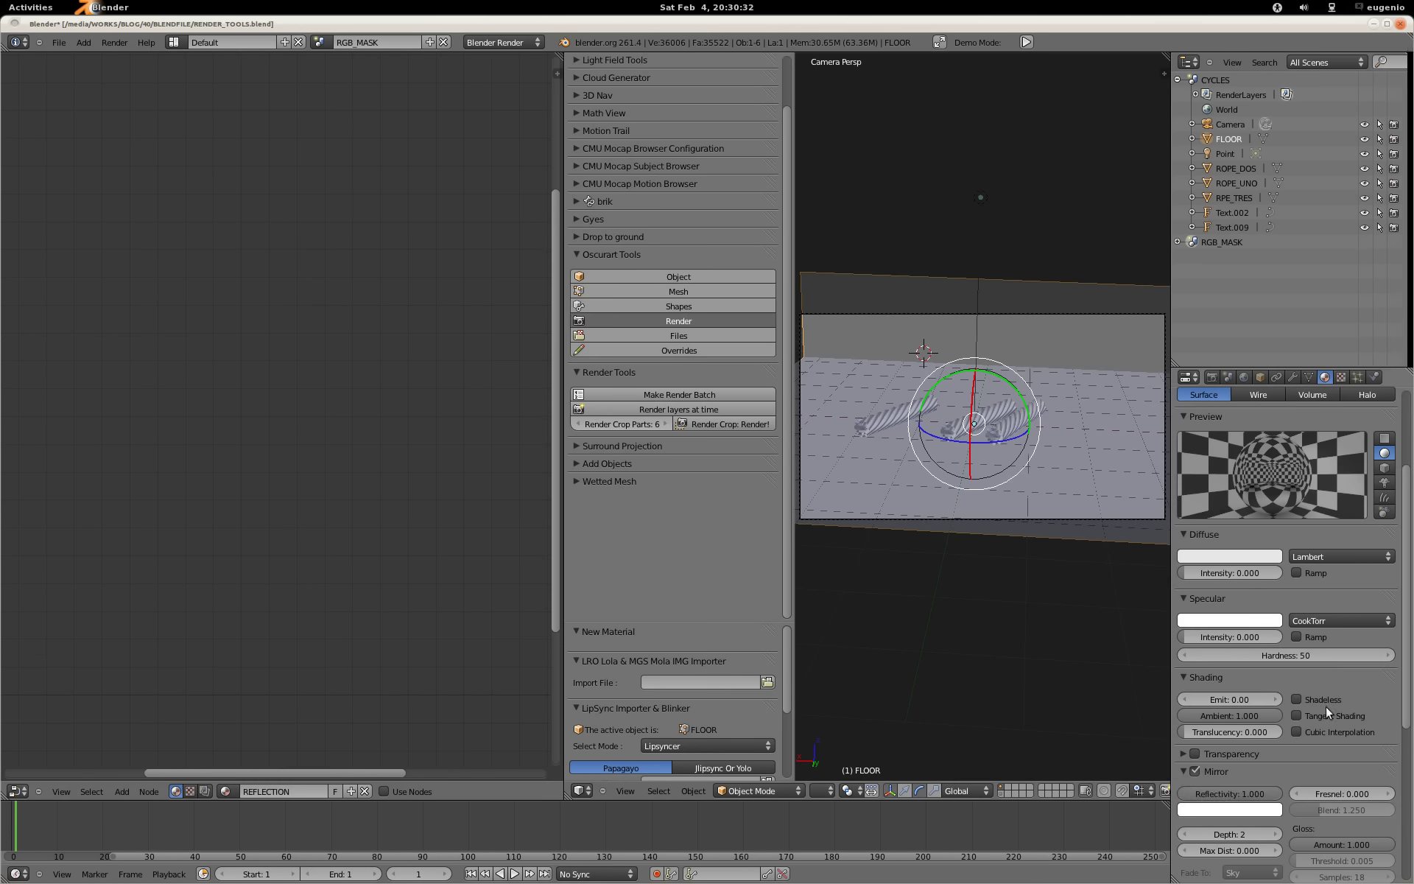
Step: Save the blend file over the existing version
{"action": "scroll", "coordinate": [1326, 706], "scroll_direction": "up", "scroll_amount": 4}
{"action": "key", "text": "ctrl+s"}
{"action": "left_click", "coordinate": [476, 596]}
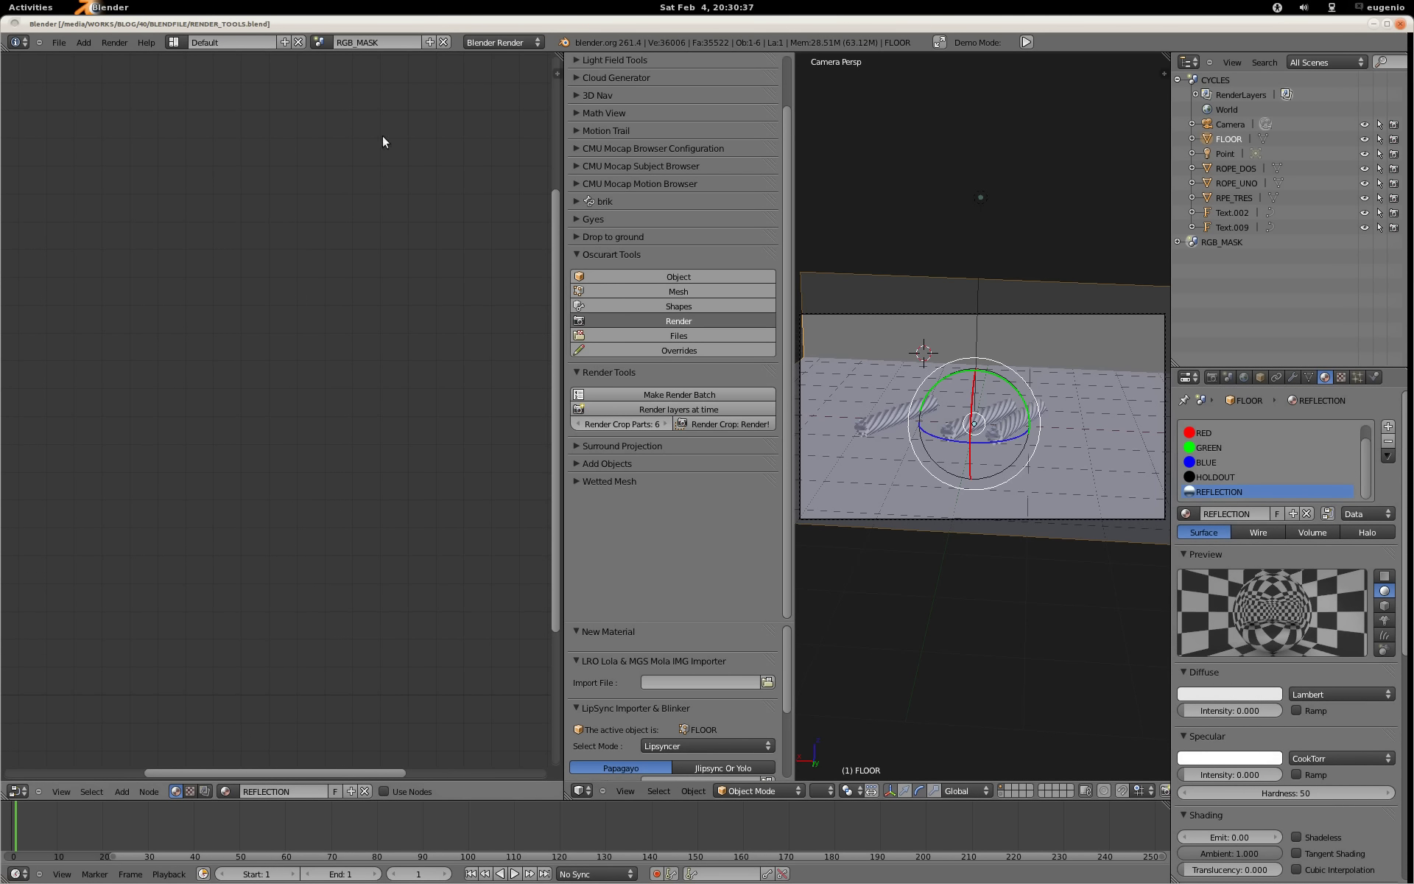
Step: Change the node editor to a 3D View, select ROPE_UNO there and show the tool shelf
{"action": "left_click", "coordinate": [20, 791]}
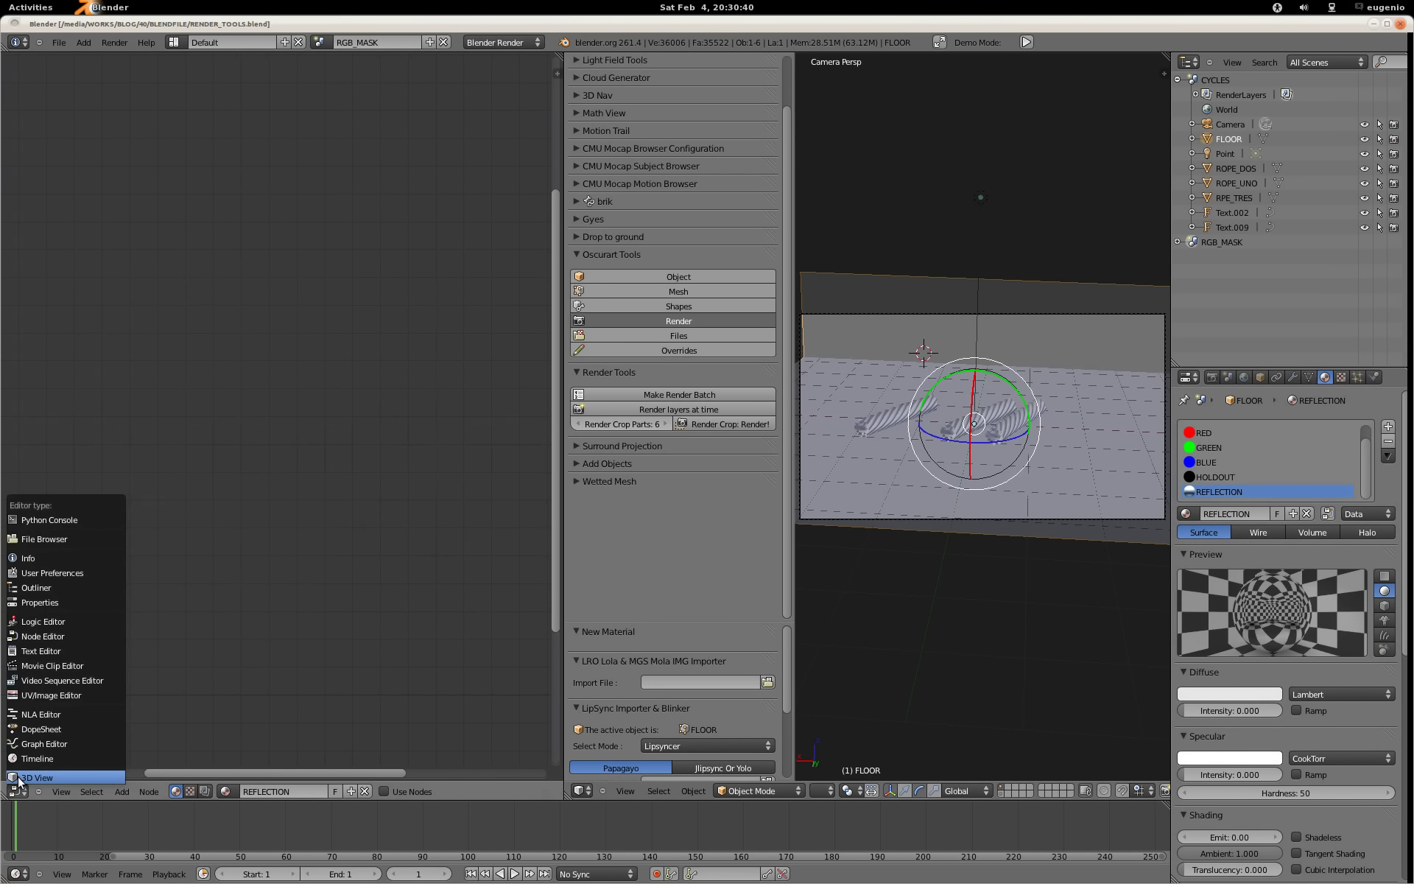
{"action": "left_click", "coordinate": [44, 772]}
{"action": "middle_click_drag", "start_coordinate": [311, 460], "coordinate": [335, 514]}
{"action": "right_click", "coordinate": [237, 468]}
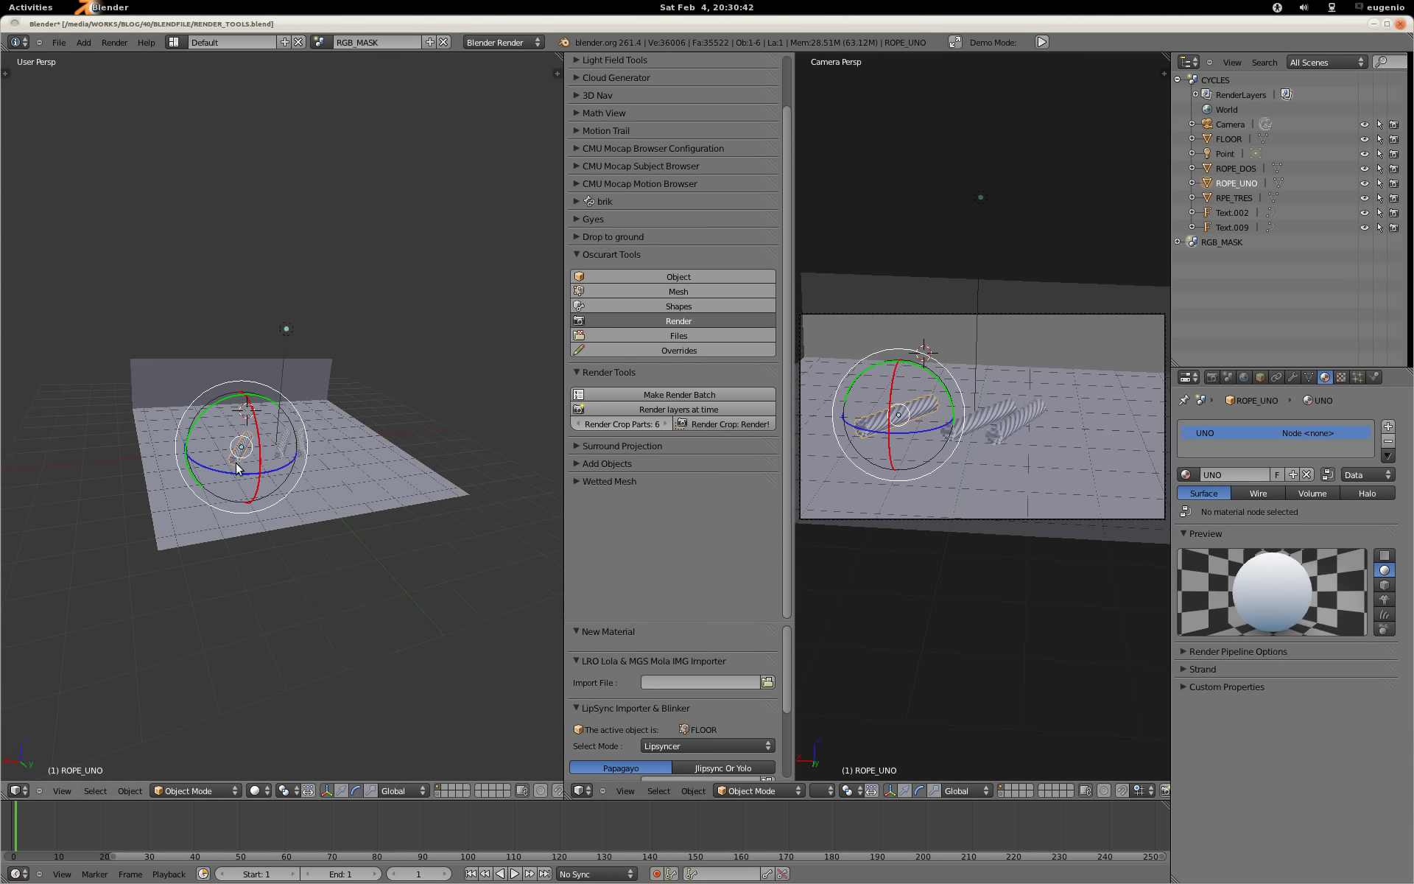
{"action": "scroll", "coordinate": [259, 458], "scroll_direction": "up", "scroll_amount": 5}
{"action": "middle_click_drag", "start_coordinate": [260, 458], "coordinate": [317, 404]}
{"action": "key", "text": "t"}
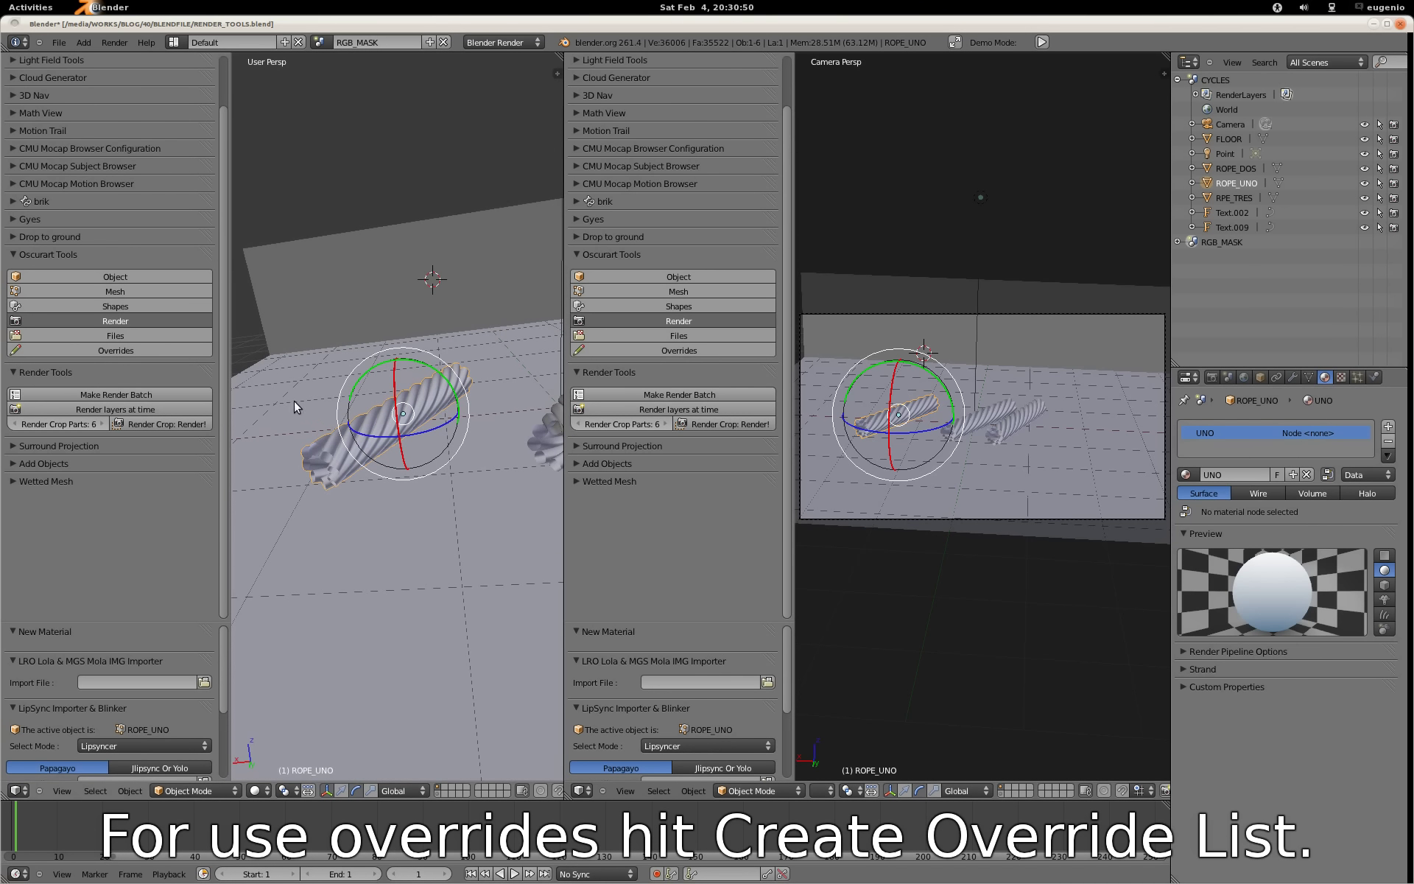
Step: Show the Oscurart override tools and create an override list for the RGB_MASK scene
{"action": "left_click", "coordinate": [144, 350]}
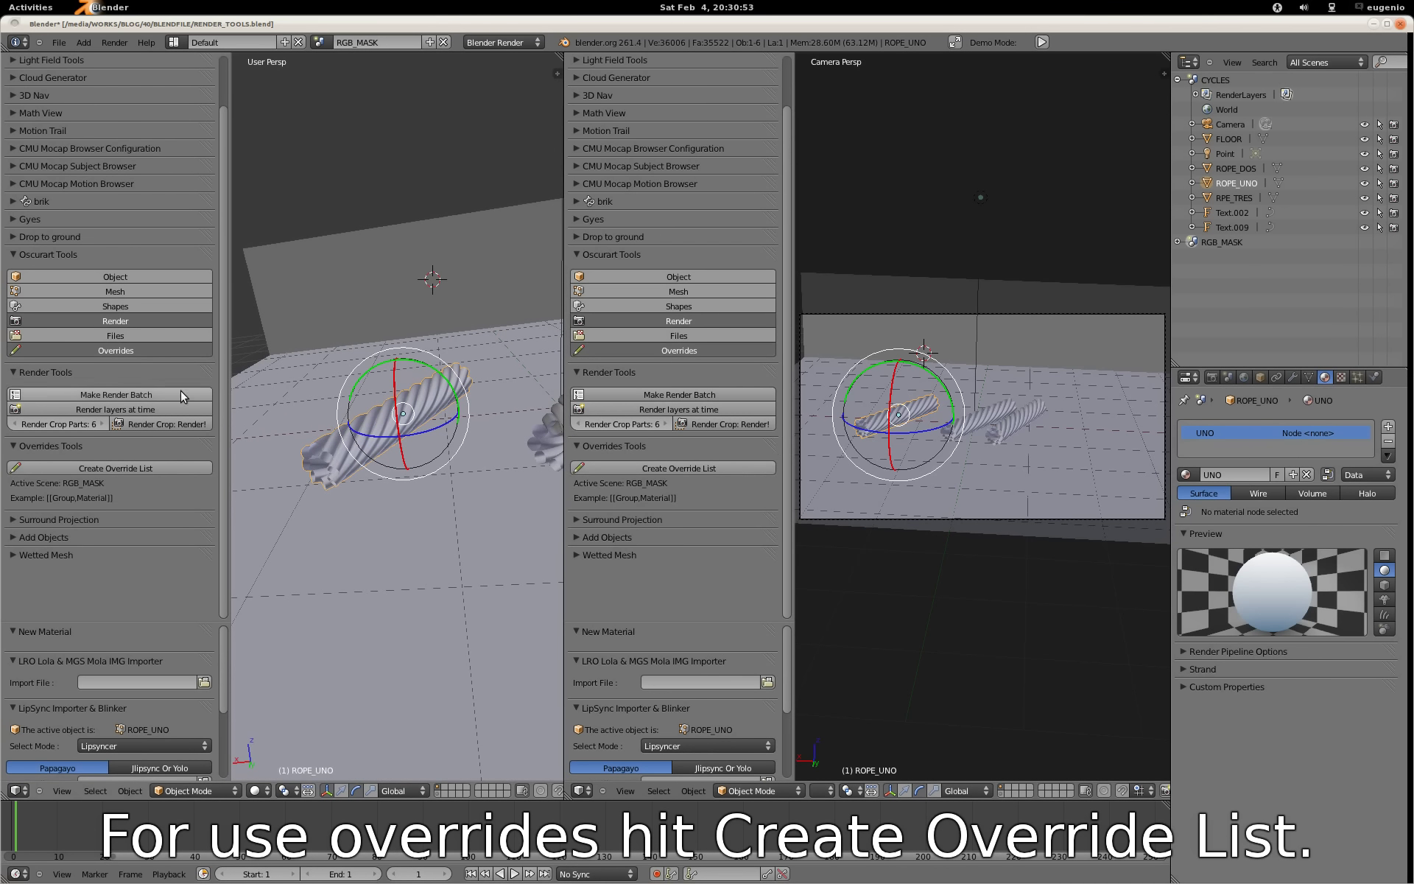
{"action": "left_click", "coordinate": [165, 468]}
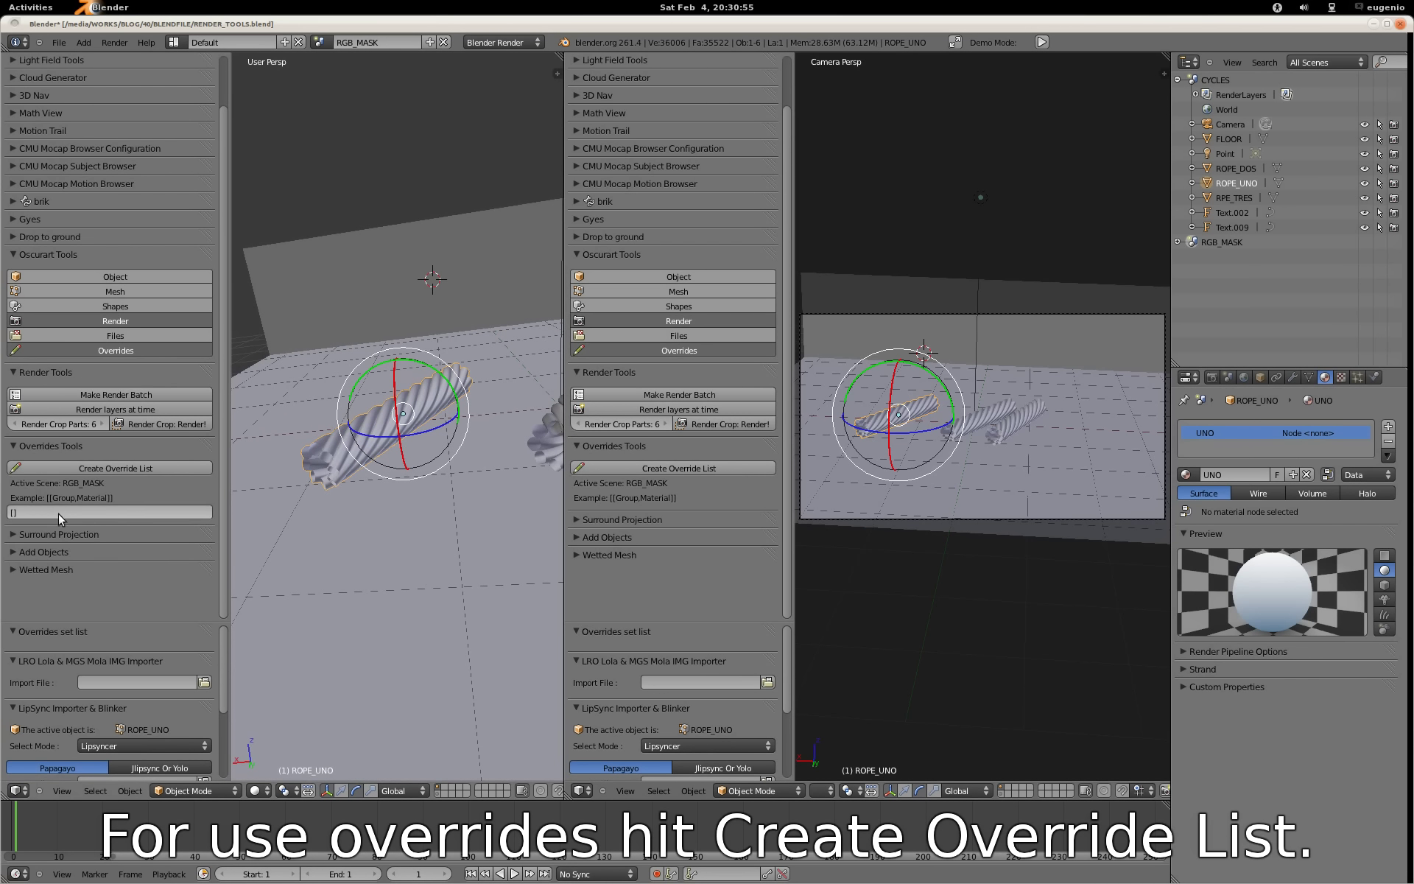
{"action": "left_click", "coordinate": [62, 510]}
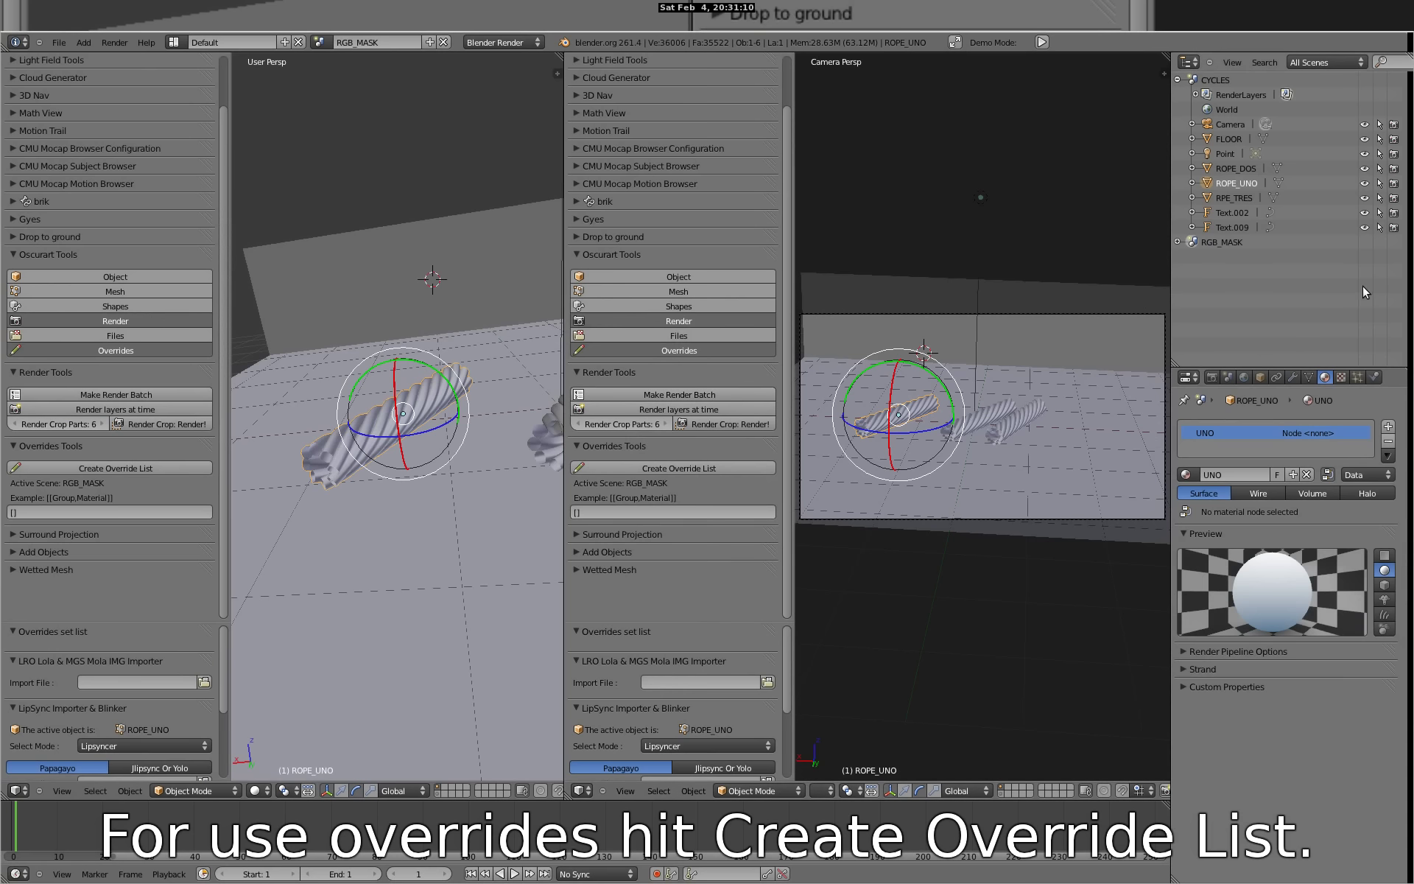
Step: Set the outliner to display groups and put ROPE_UNO in a new group named UNO
{"action": "middle_click_drag", "start_coordinate": [398, 560], "coordinate": [427, 508]}
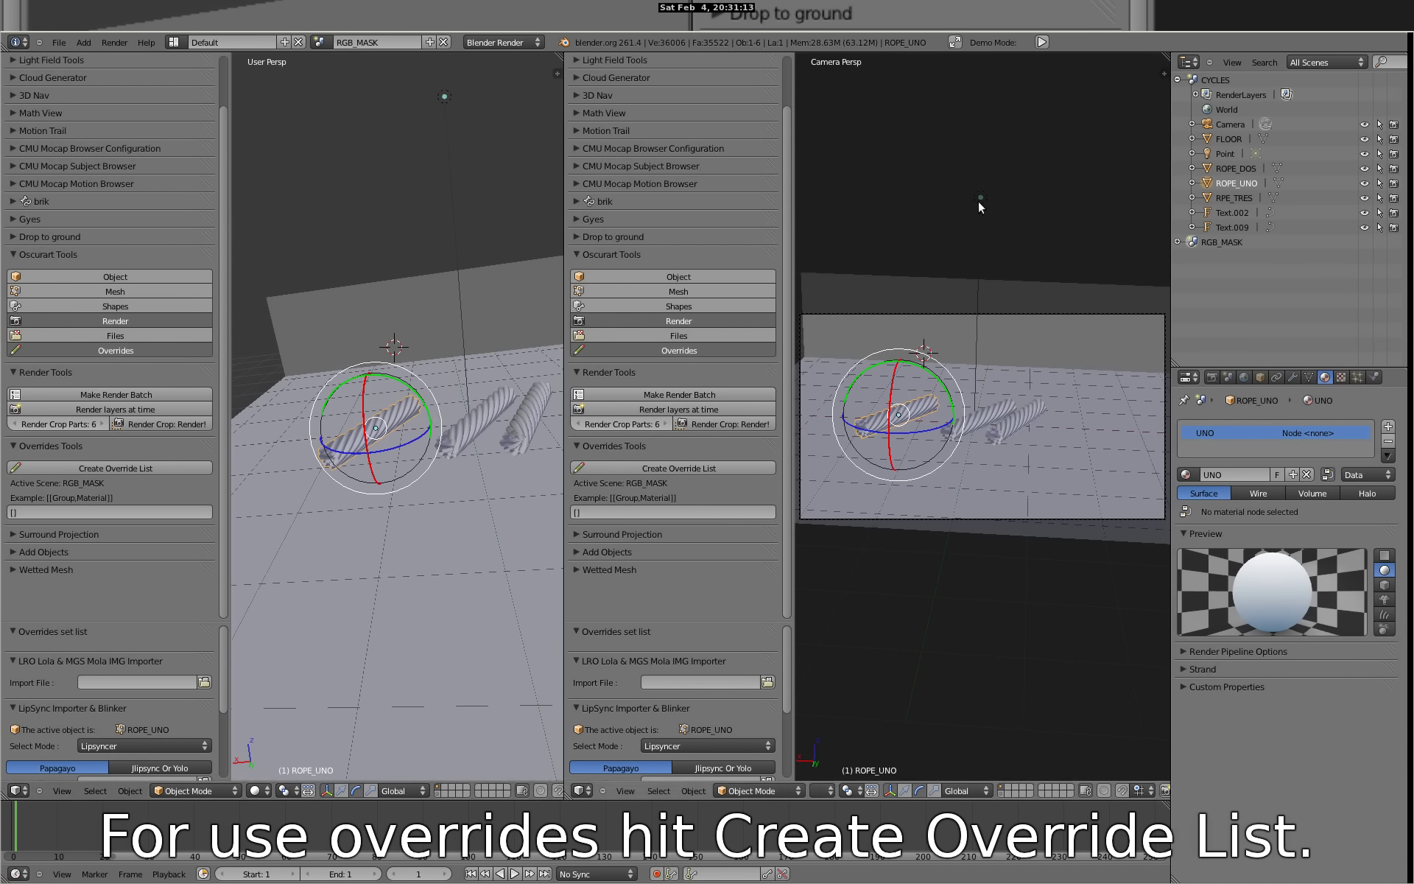
{"action": "left_click", "coordinate": [1335, 63]}
{"action": "left_click", "coordinate": [1321, 167]}
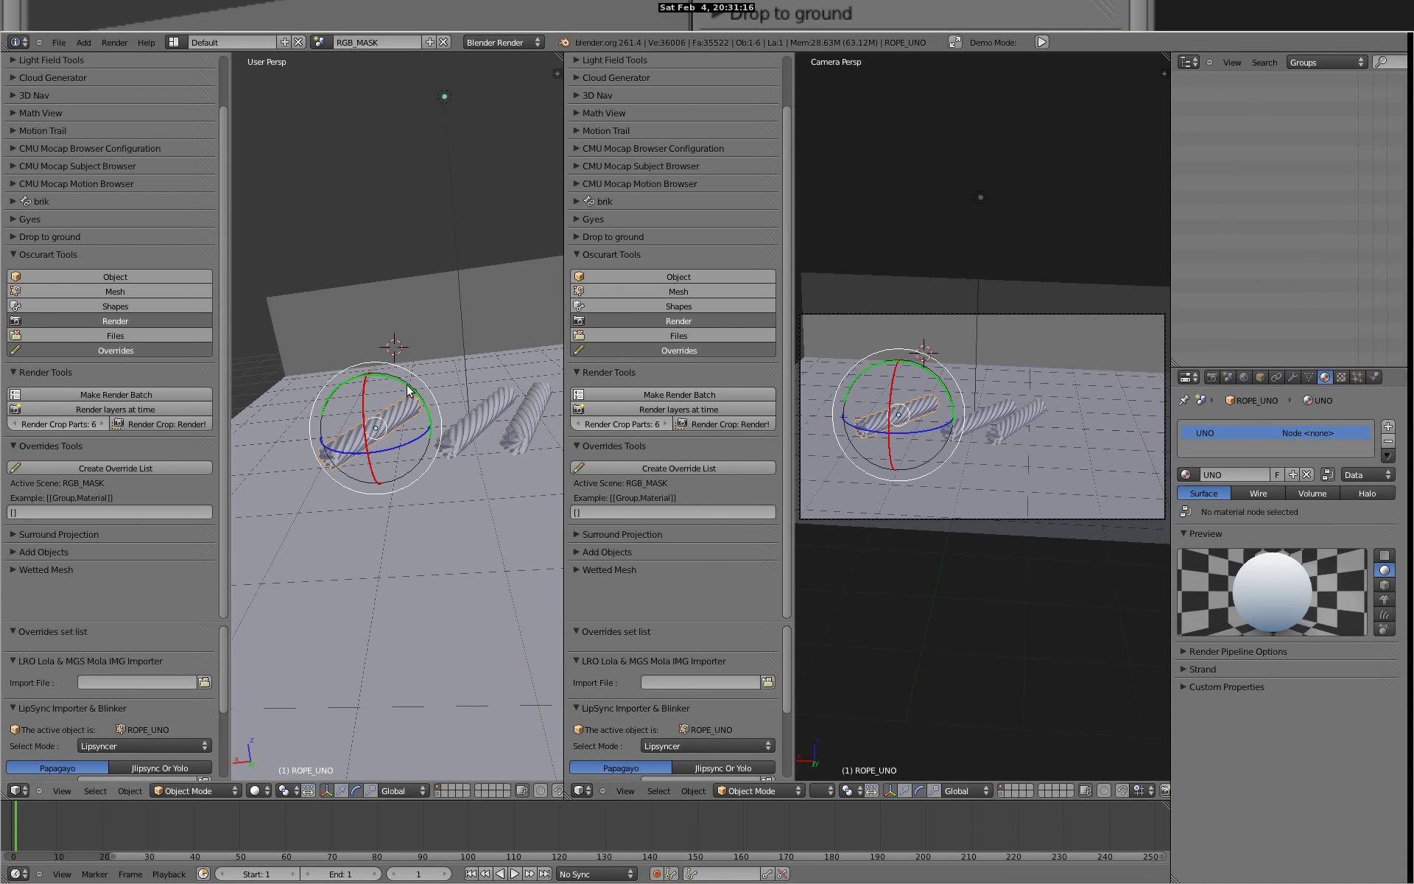
{"action": "key", "text": "ctrl+g"}
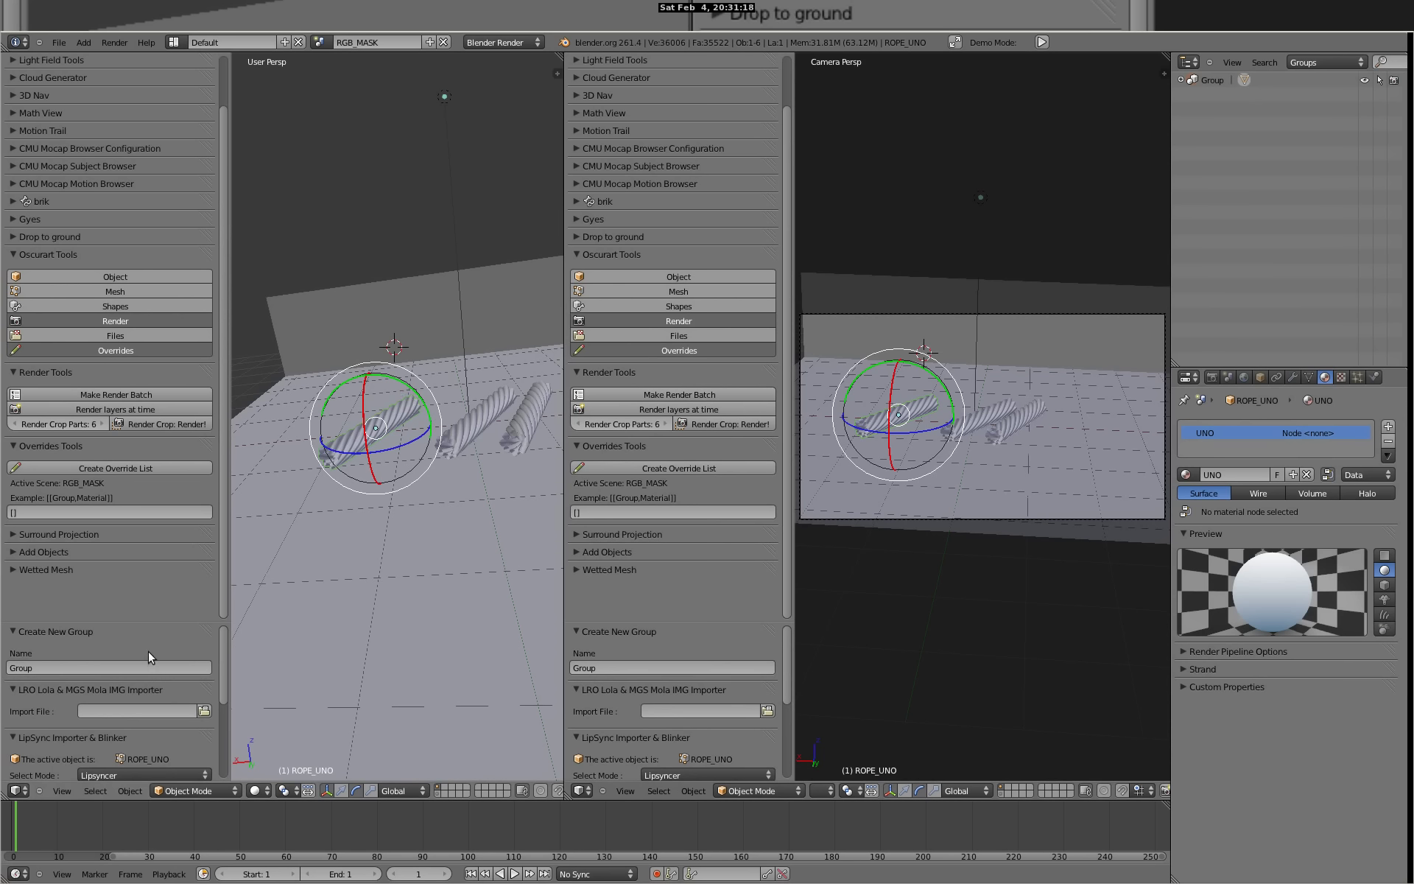
{"action": "left_click", "coordinate": [124, 668]}
{"action": "type", "text": "UNO"}
{"action": "key", "text": "Return"}
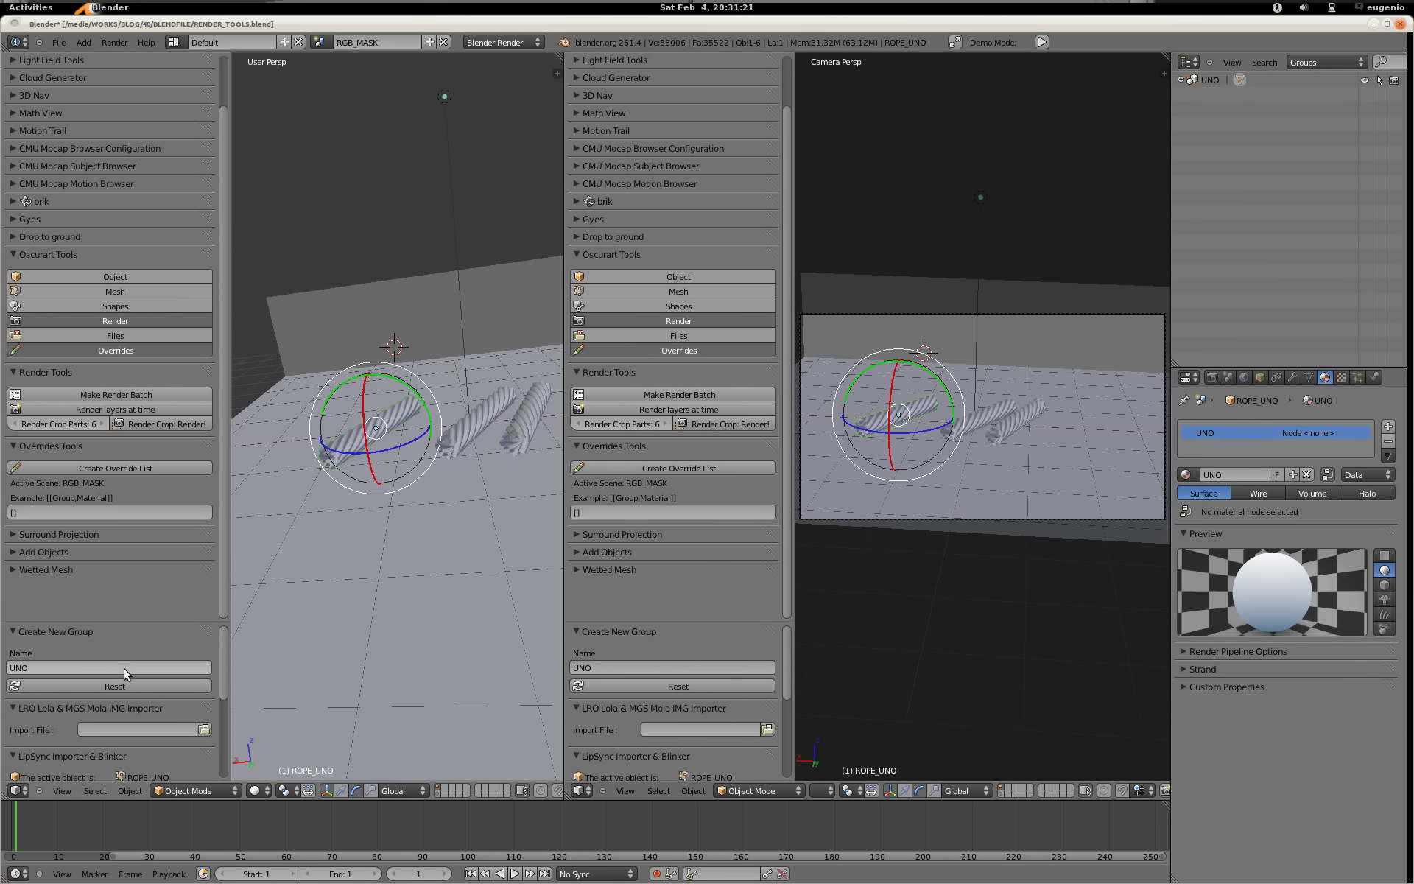
Step: Put the middle rope, ROPE_DOS, in a new group named DOS
{"action": "right_click", "coordinate": [462, 430]}
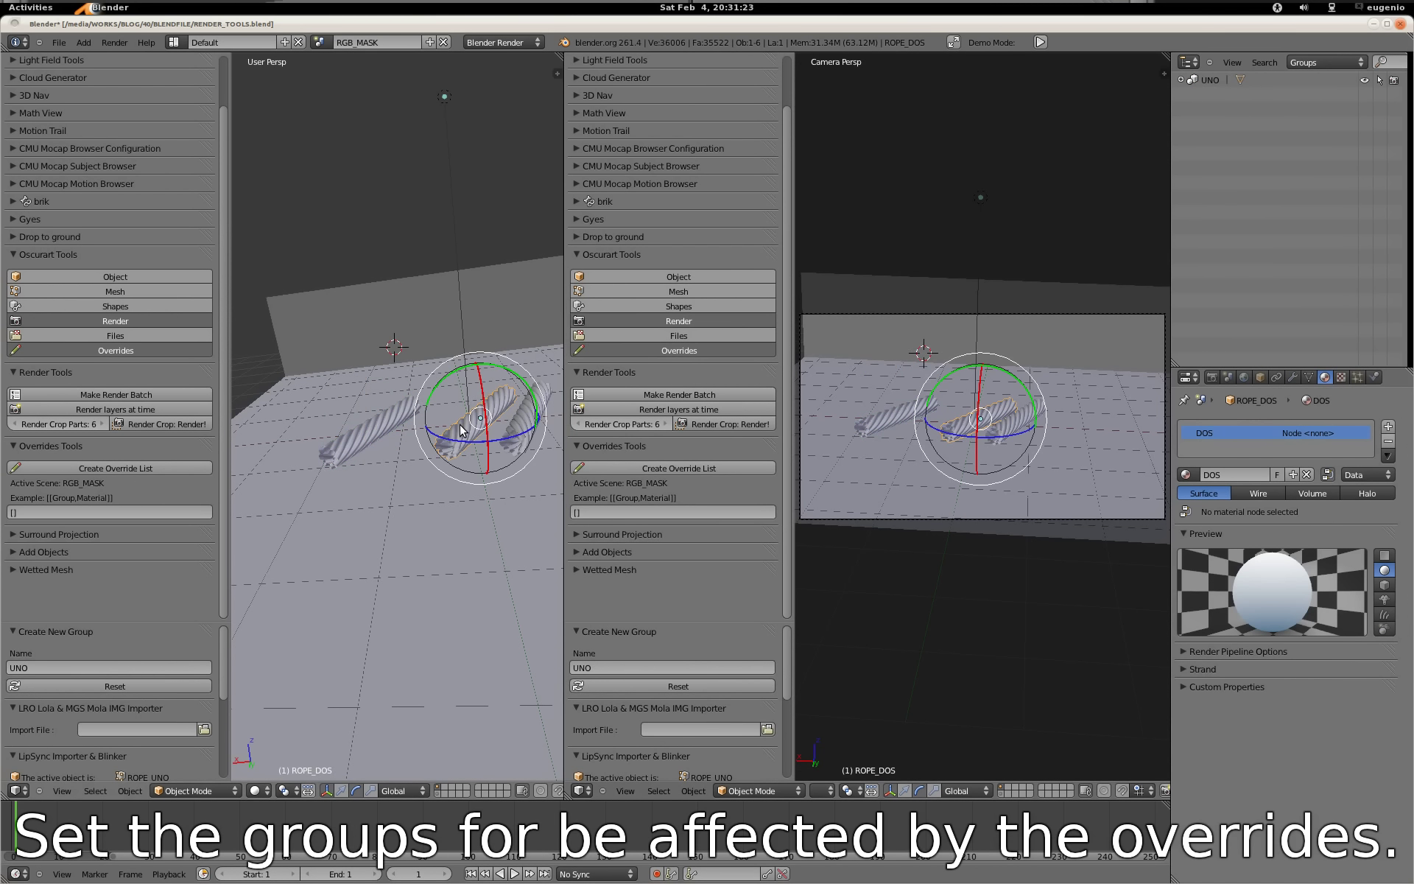
{"action": "key", "text": "ctrl+g"}
{"action": "left_click", "coordinate": [49, 666]}
{"action": "type", "text": "DOS"}
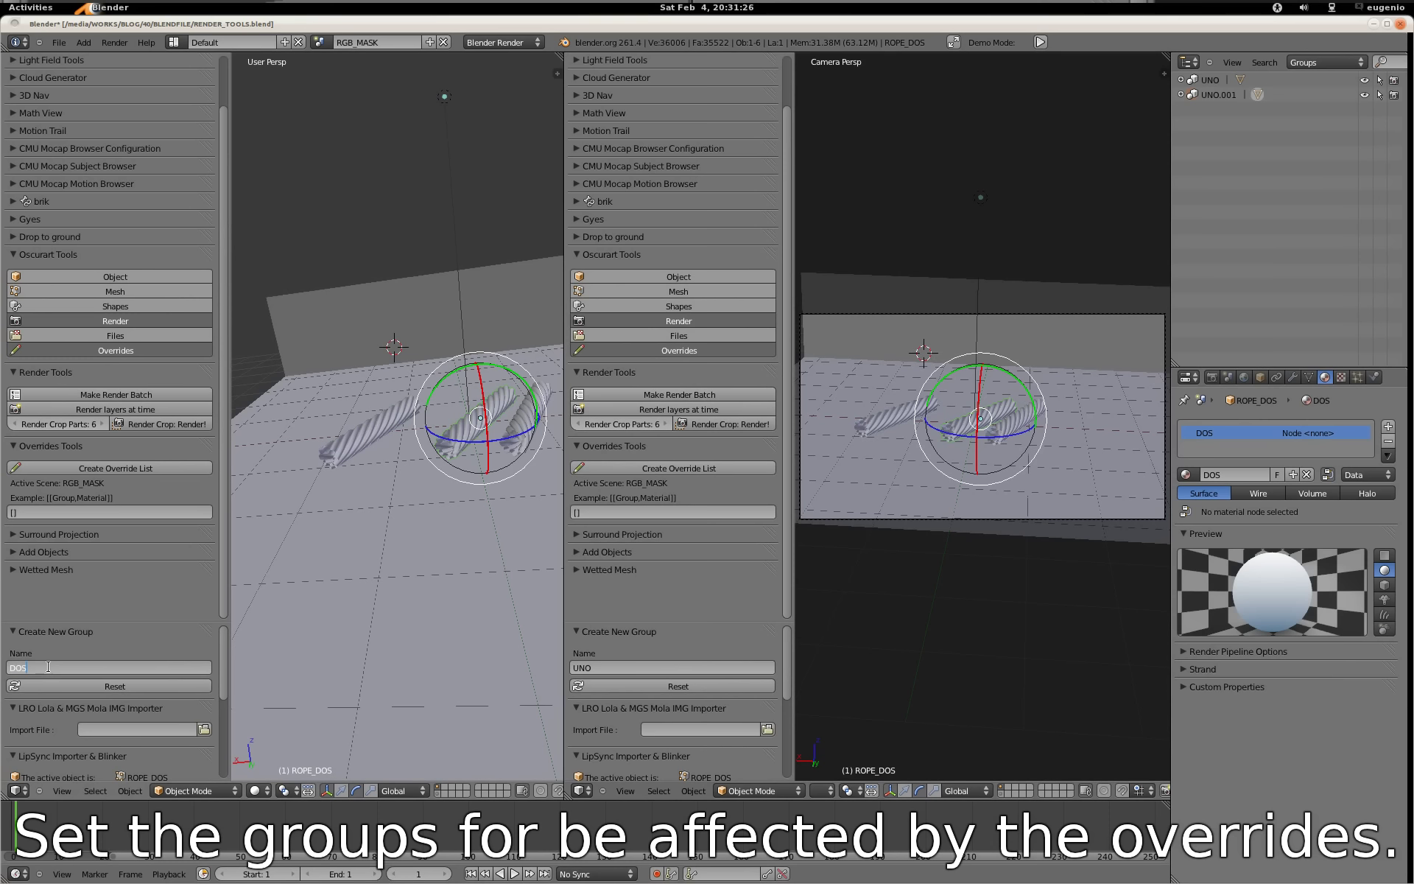
{"action": "key", "text": "Return"}
Step: Put the third rope, RPE_TRES, in a new group named TRES
{"action": "right_click", "coordinate": [532, 424]}
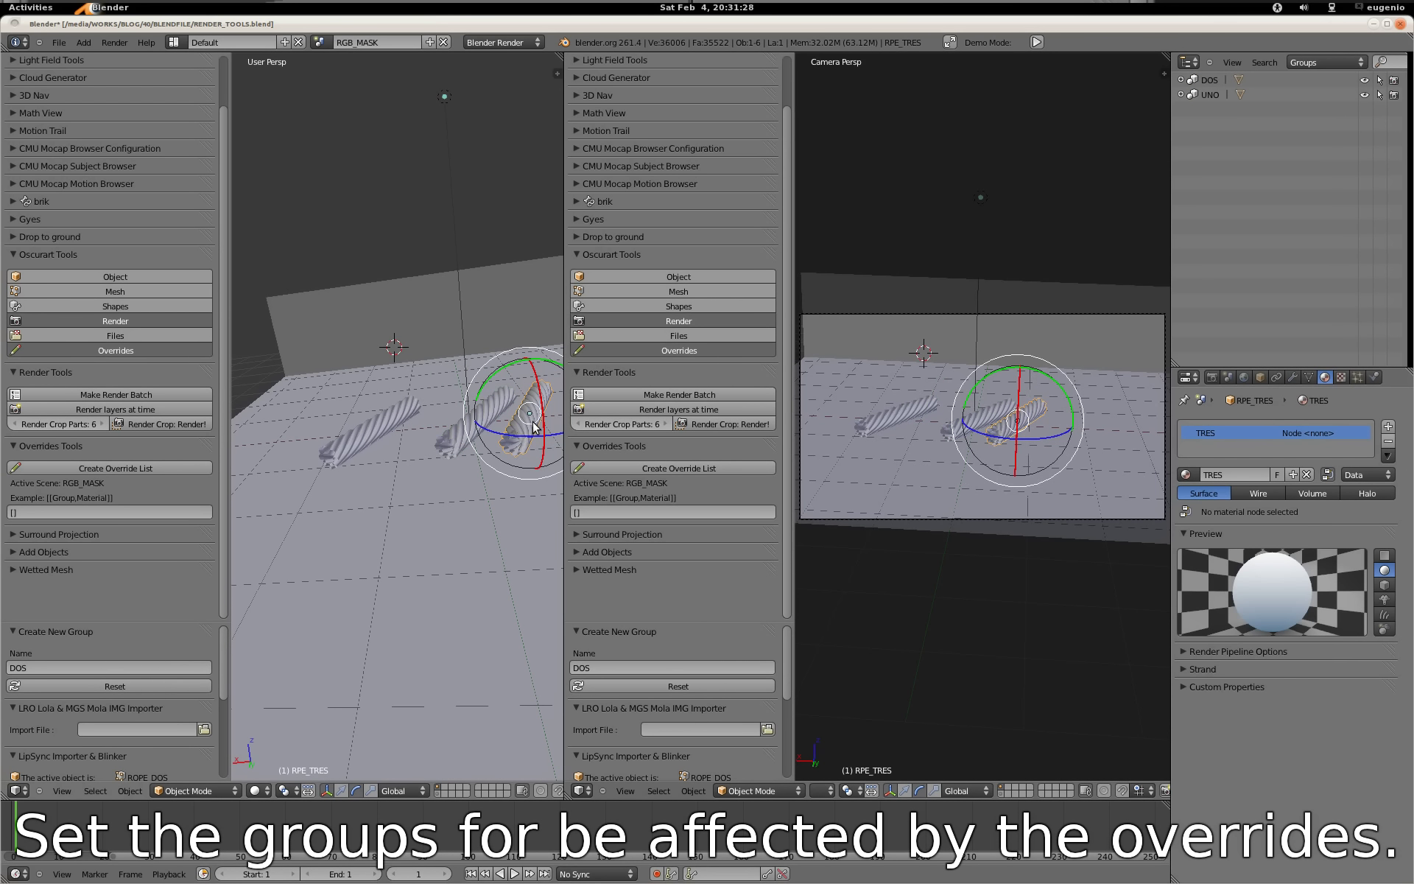
{"action": "key", "text": "ctrl+g"}
{"action": "left_click", "coordinate": [53, 666]}
{"action": "type", "text": "TRE"}
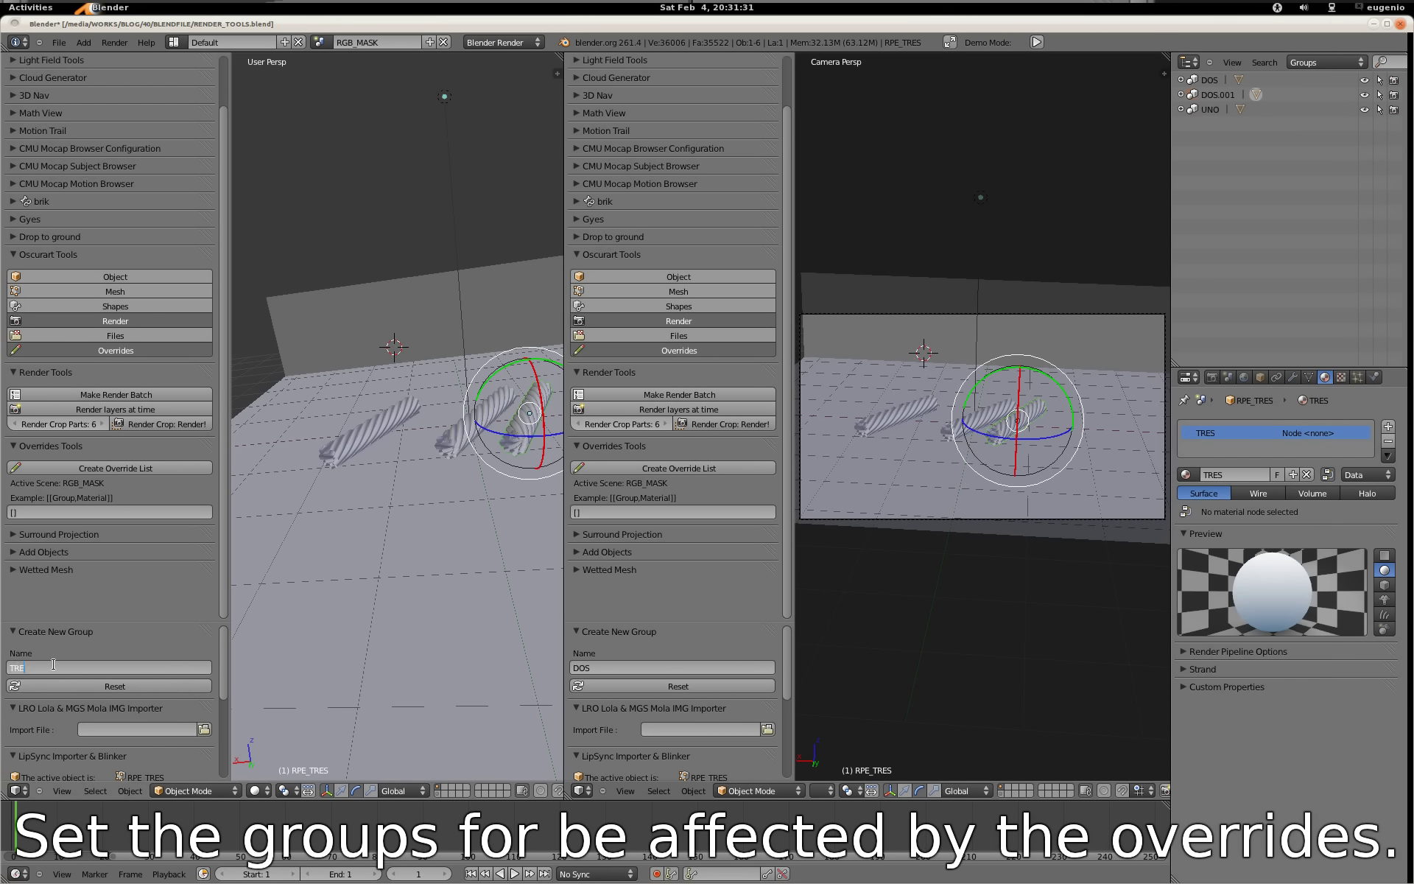
{"action": "type", "text": "S"}
{"action": "key", "text": "Return"}
Step: Put the floor object in a new group named PISO
{"action": "right_click", "coordinate": [422, 578]}
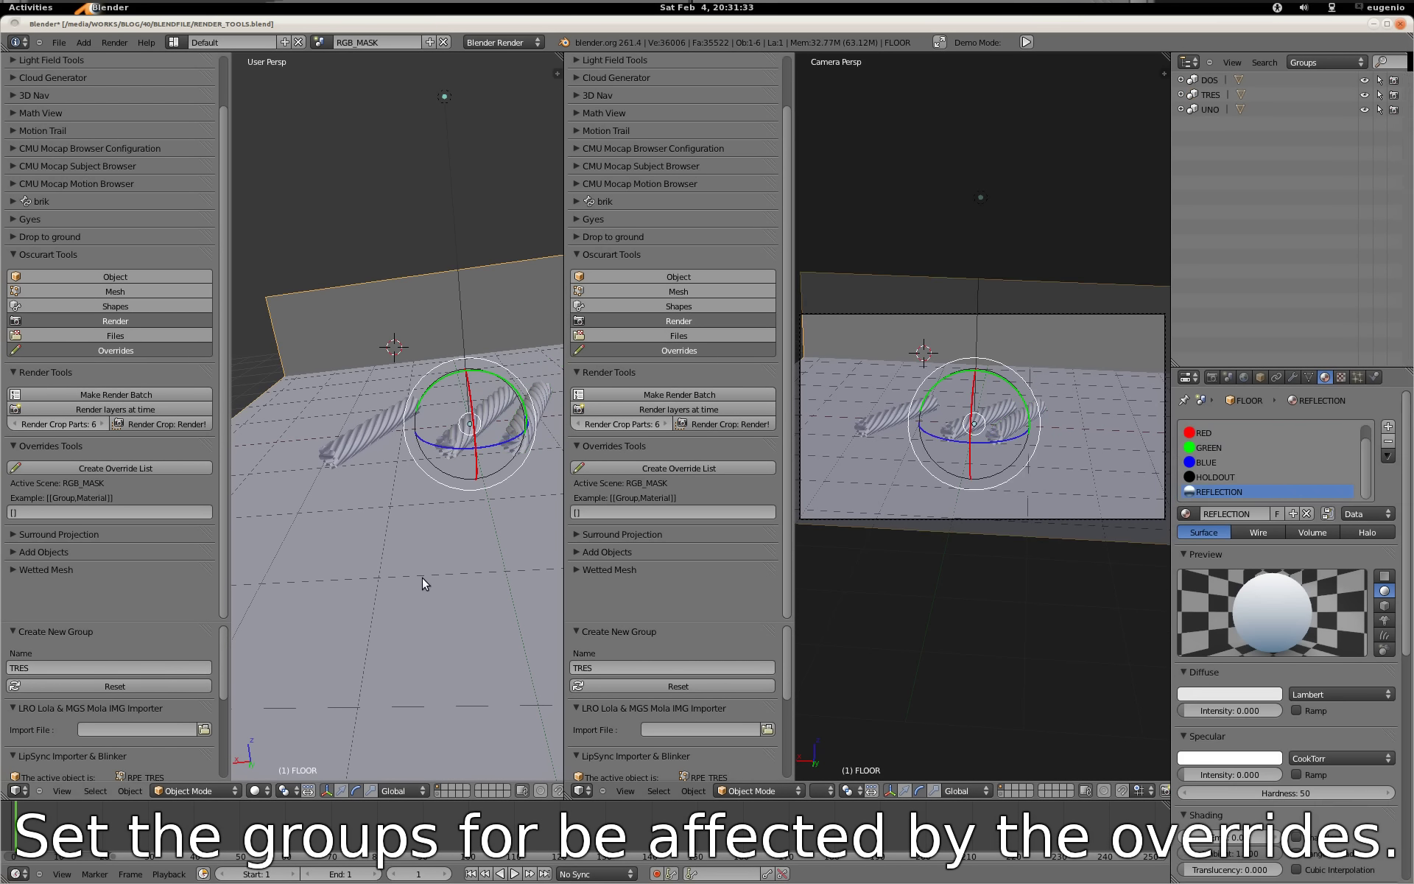
{"action": "key", "text": "ctrl+g"}
{"action": "left_click", "coordinate": [71, 662]}
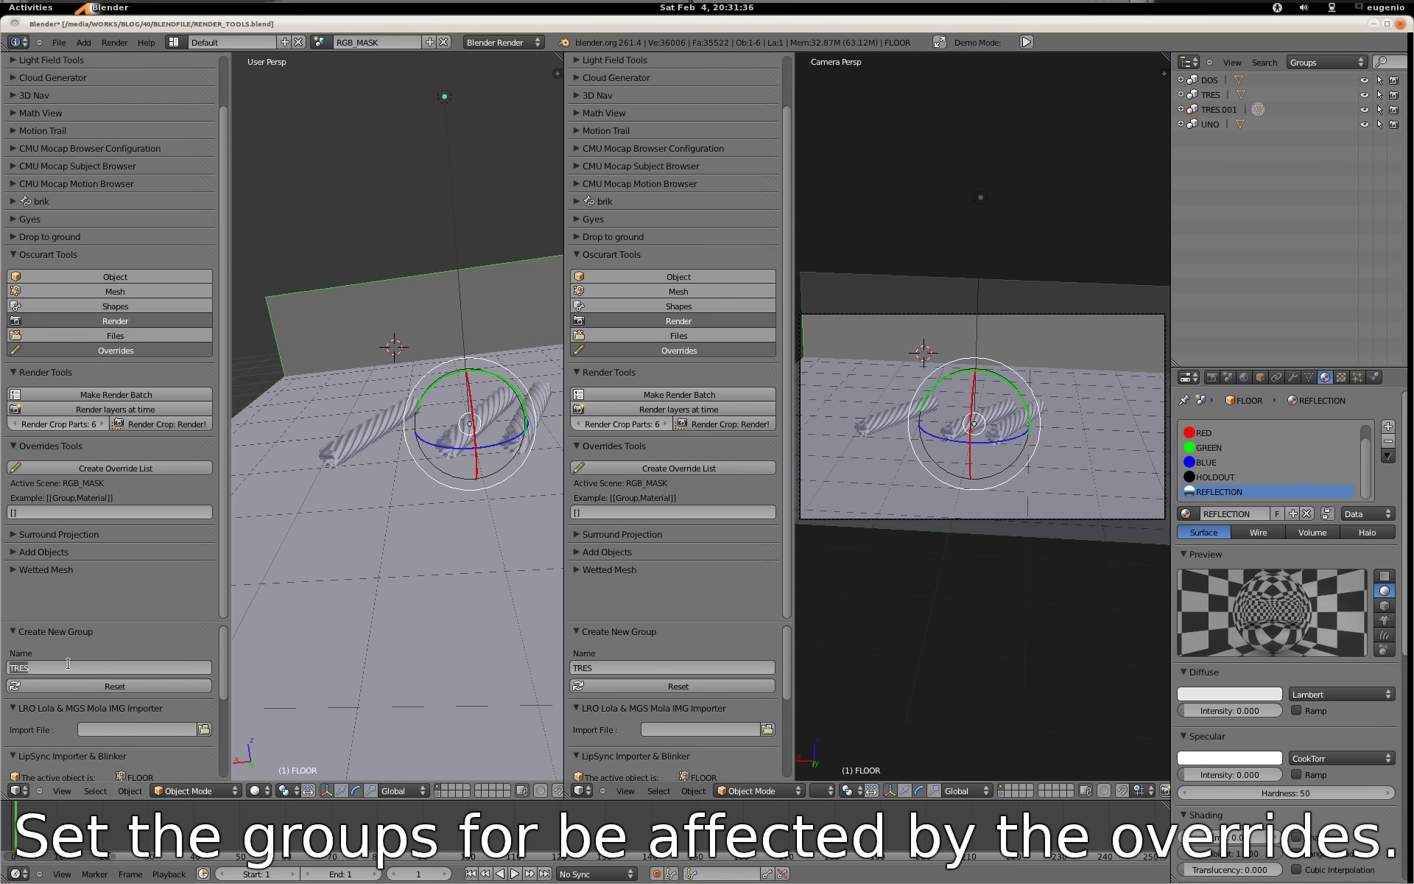
{"action": "type", "text": "PISO"}
{"action": "key", "text": "Return"}
Step: Put all three ropes together in a new group named ROPES and save the file
{"action": "right_click", "coordinate": [370, 435]}
{"action": "right_click", "coordinate": [473, 428], "text": "shift"}
{"action": "right_click", "coordinate": [531, 419], "text": "shift"}
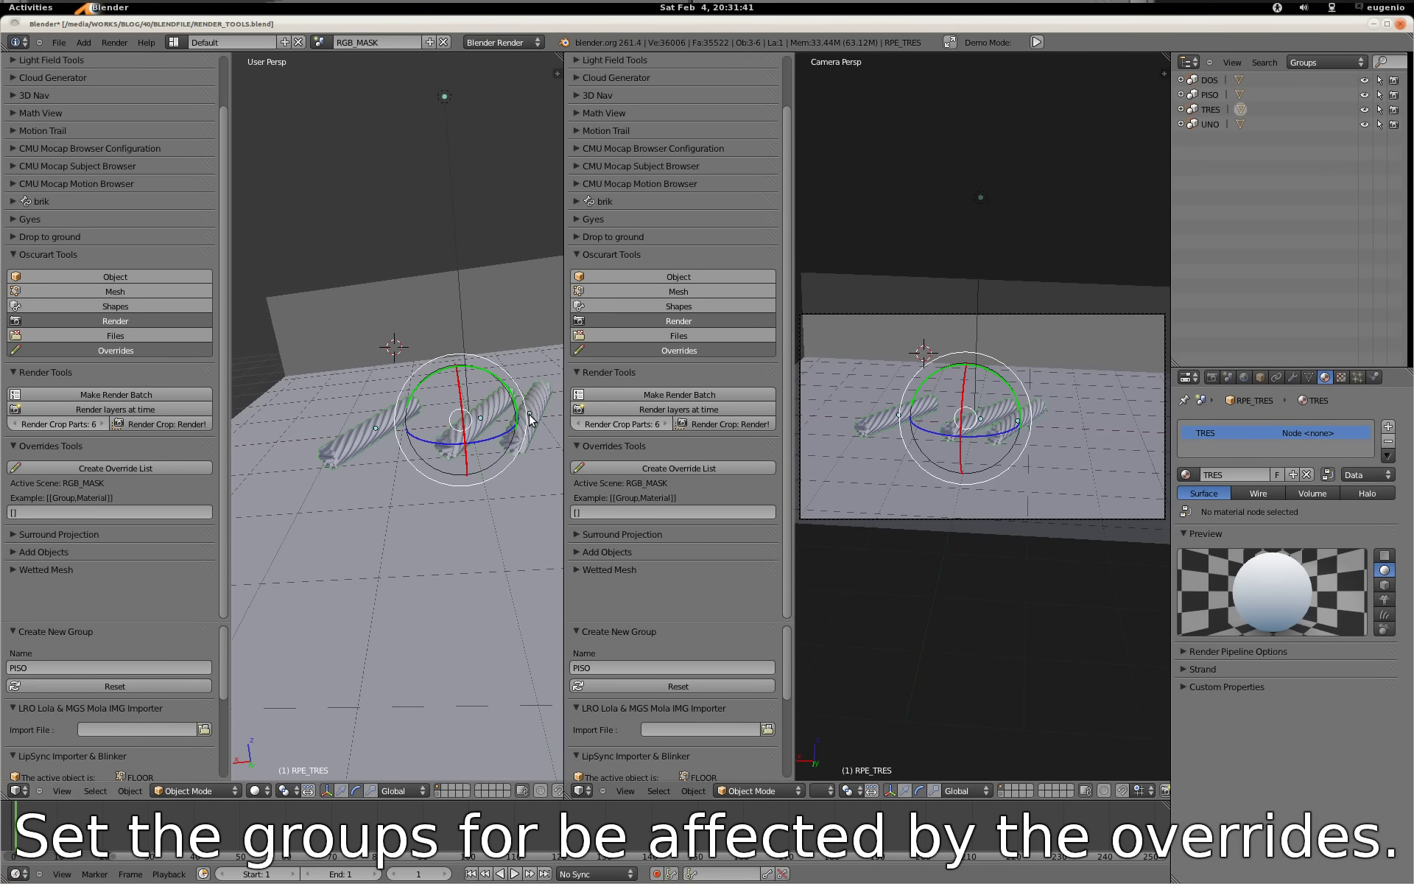
{"action": "key", "text": "ctrl+g"}
{"action": "left_click", "coordinate": [40, 515]}
{"action": "left_click", "coordinate": [32, 668]}
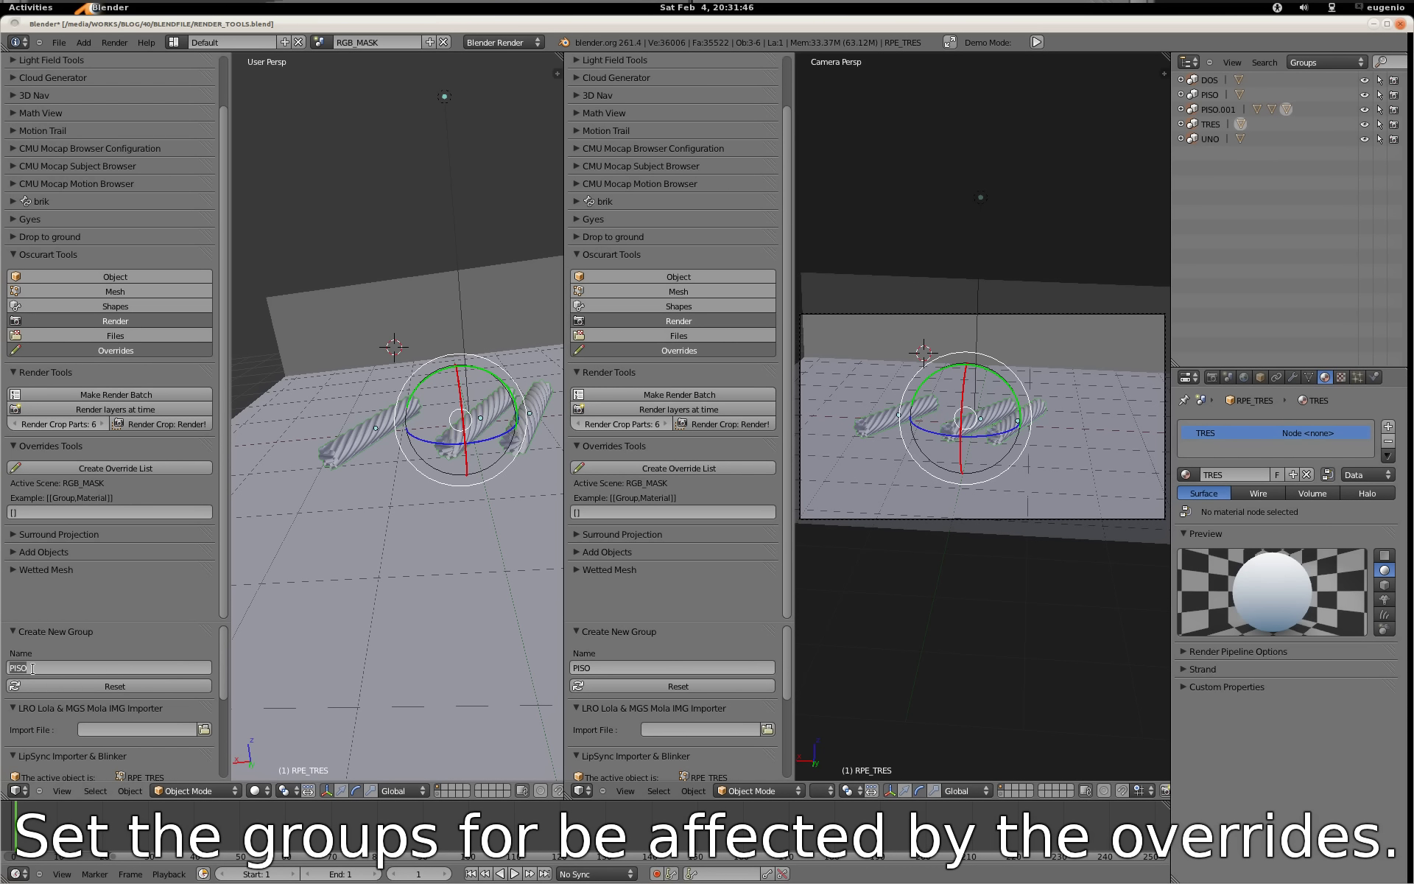
{"action": "type", "text": "ROPES"}
{"action": "key", "text": "Return"}
{"action": "key", "text": "ctrl+s"}
{"action": "left_click", "coordinate": [308, 556]}
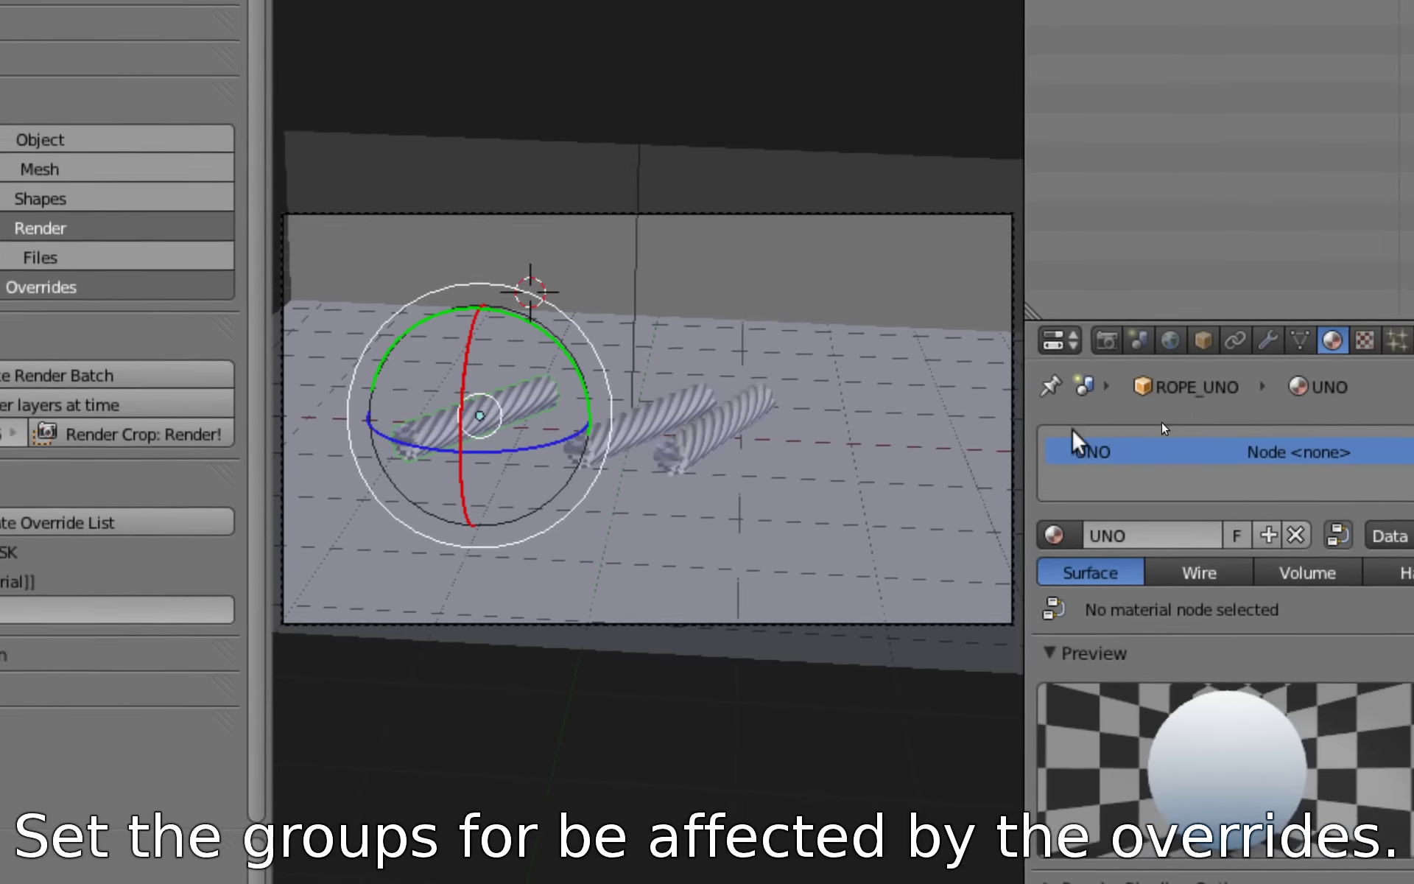
Step: Start the RGB_MASK override list with a pair assigning the material "RED" to the group "UNO"
{"action": "right_click", "coordinate": [1173, 430]}
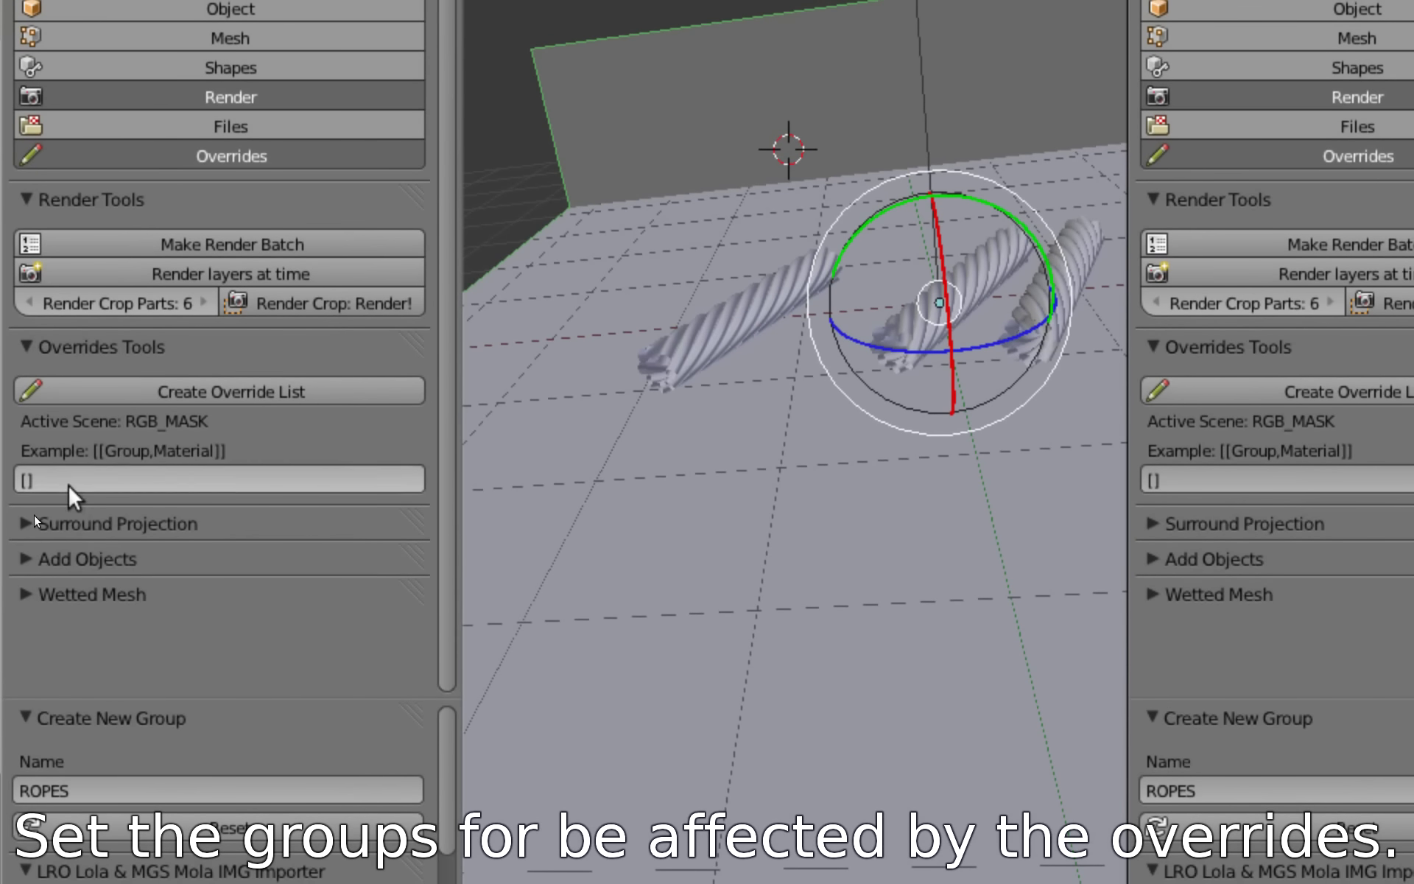
{"action": "left_click", "coordinate": [68, 484]}
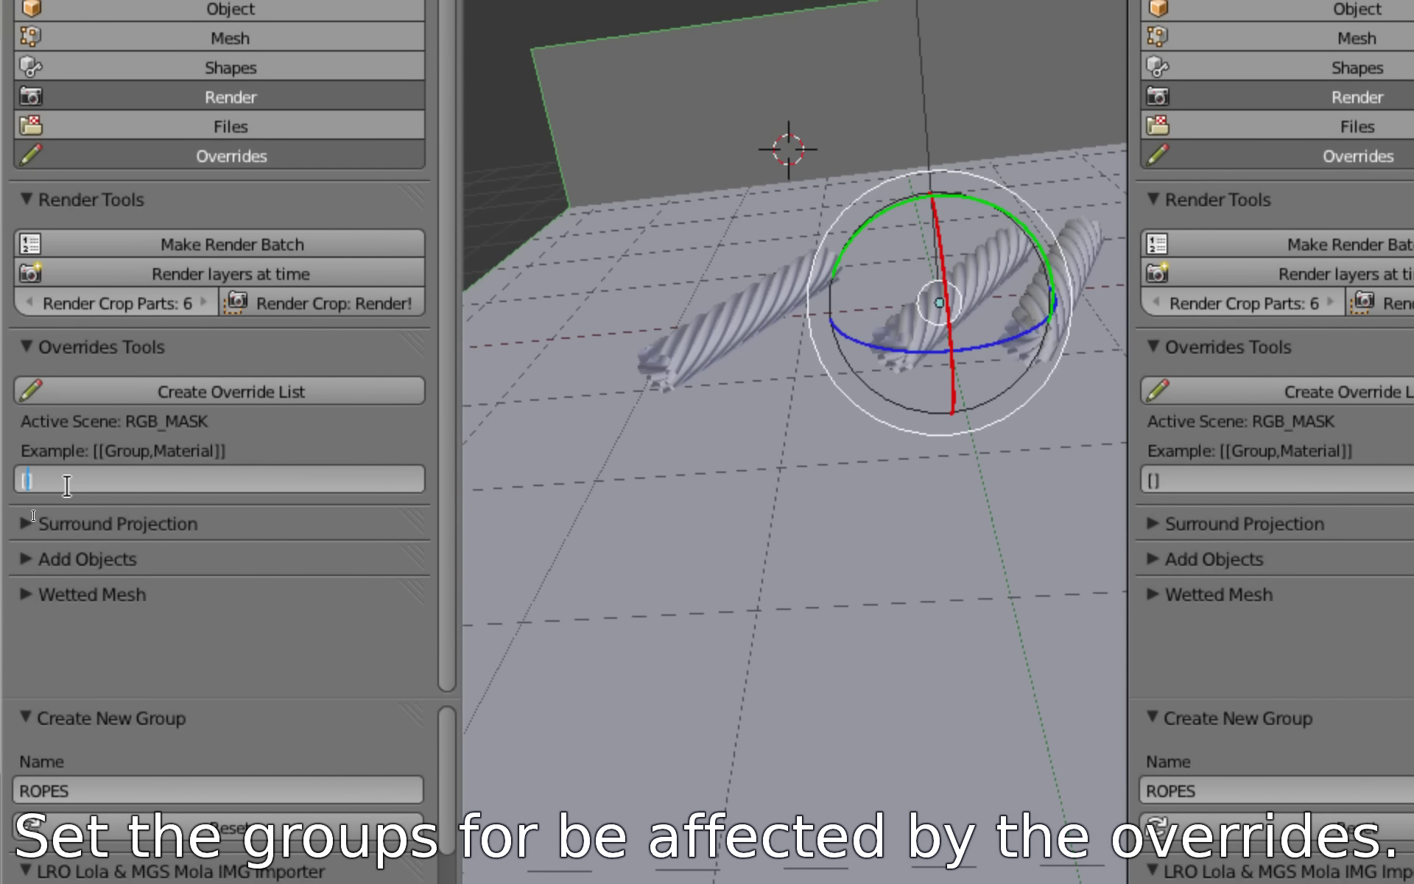
{"action": "key", "text": "Left"}
{"action": "type", "text": "\"UN"}
{"action": "type", "text": "D\",RED\""}
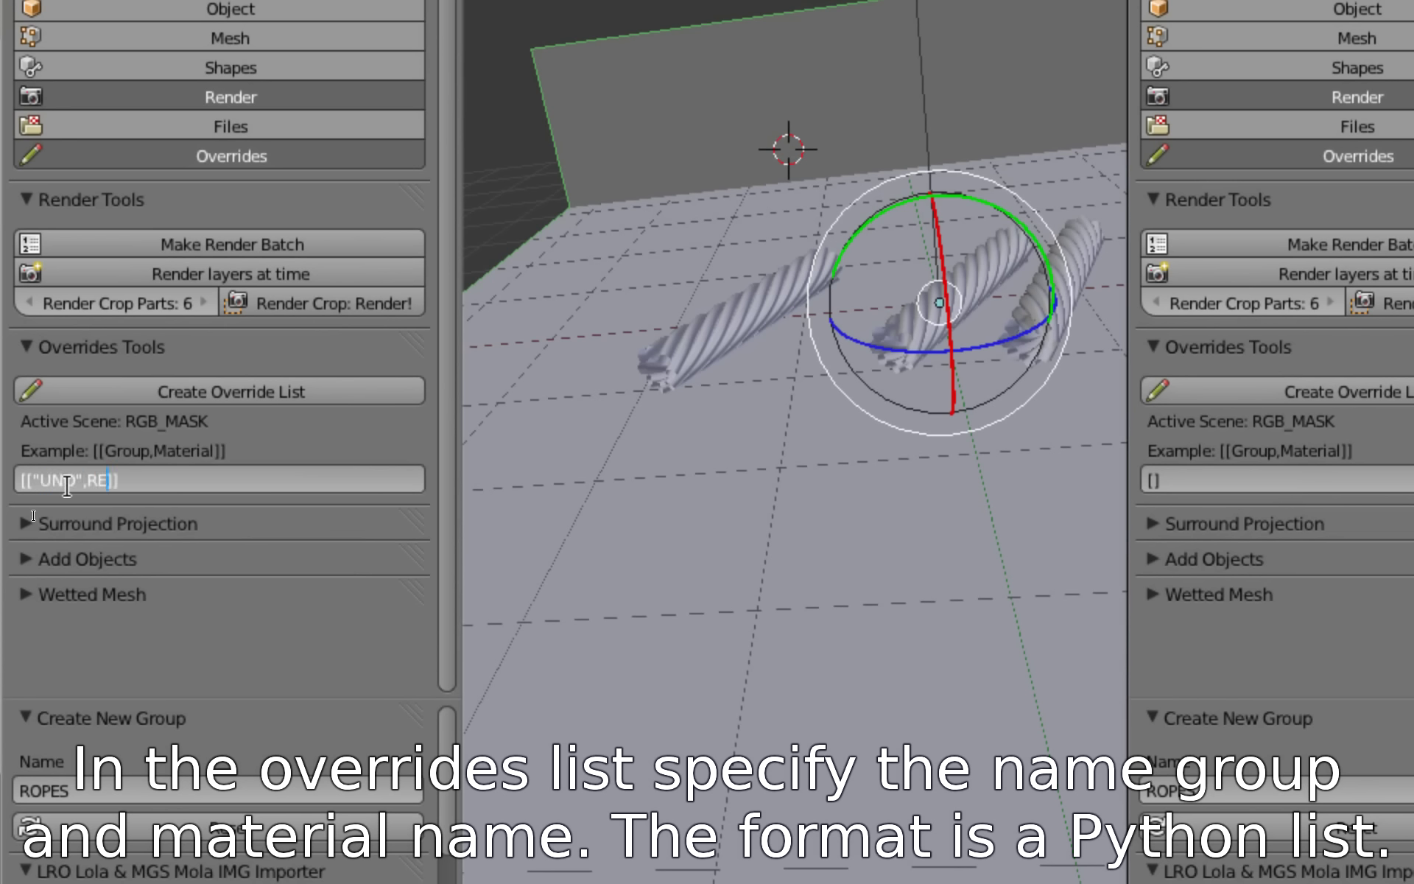
{"action": "type", "text": "\""}
Step: Add a second pair to the override list, matching the group "DOS" with the material "GREEN"
{"action": "key", "text": "Right"}
{"action": "key", "text": "Right"}
{"action": "key", "text": "Right"}
{"action": "type", "text": "\"],[\"\",\"\""}
{"action": "key", "text": "Left"}
{"action": "key", "text": "Left"}
{"action": "key", "text": "Left"}
{"action": "key", "text": "Left"}
{"action": "key", "text": "Left"}
{"action": "key", "text": "Left"}
{"action": "key", "text": "Left"}
{"action": "key", "text": "Left"}
{"action": "type", "text": "DOS\",\""}
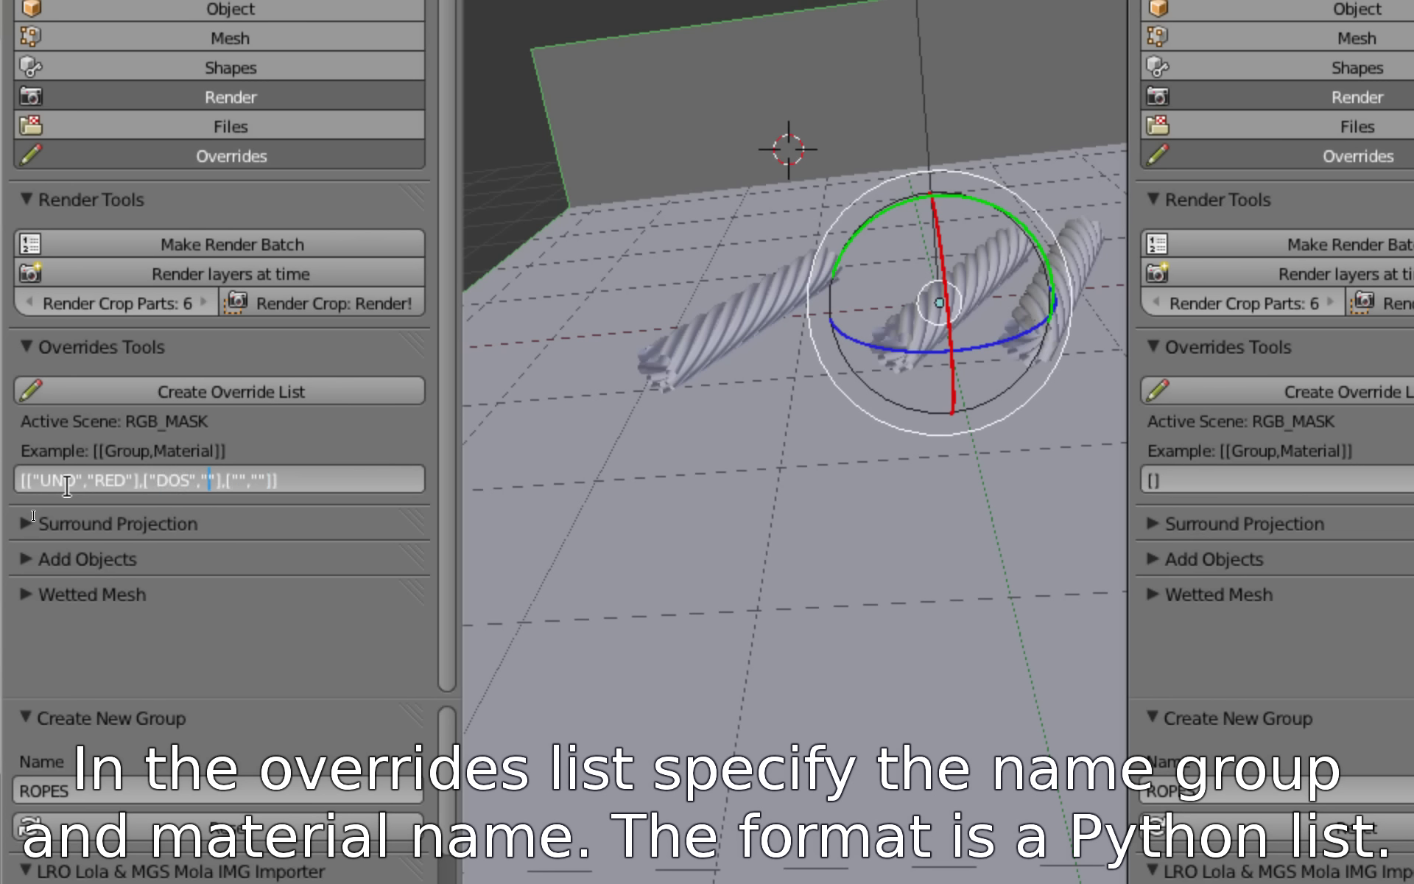
{"action": "type", "text": "GREEN"}
Step: Add a third pair to the override list, matching the group "TRES" with the material "BLUE"
{"action": "key", "text": "Left"}
{"action": "key", "text": "Left"}
{"action": "key", "text": "Left"}
{"action": "type", "text": "TRES"}
{"action": "key", "text": "Right"}
{"action": "key", "text": "Right"}
{"action": "key", "text": "Right"}
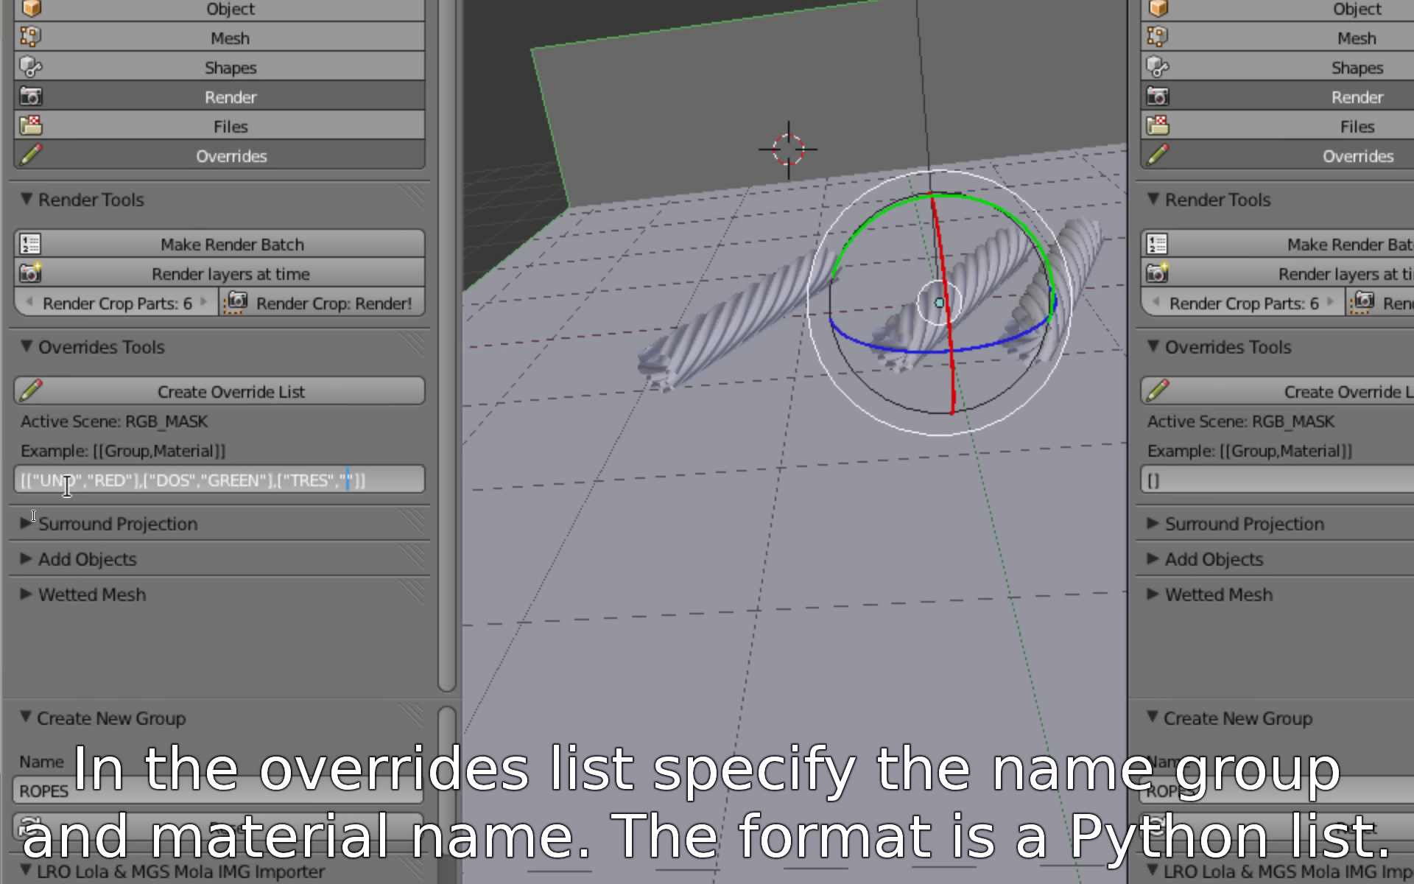
{"action": "type", "text": "BLUE\"],"}
Step: Add the pair "PISO","HOLDOUT" to the override list and confirm the finished list
{"action": "type", "text": "[\"\"]"}
{"action": "key", "text": "Left"}
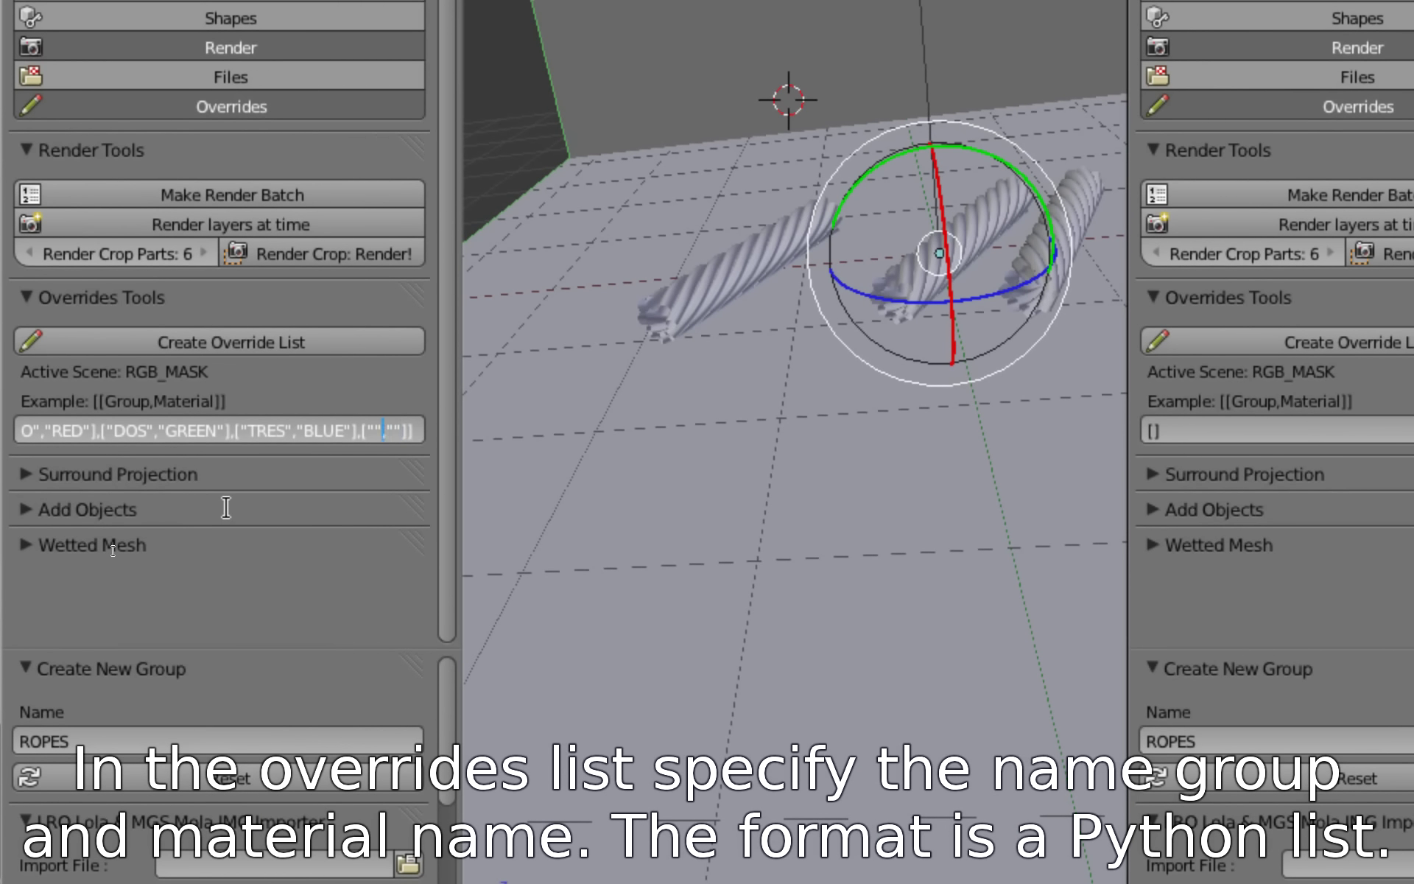
{"action": "type", "text": "PISO\",\""}
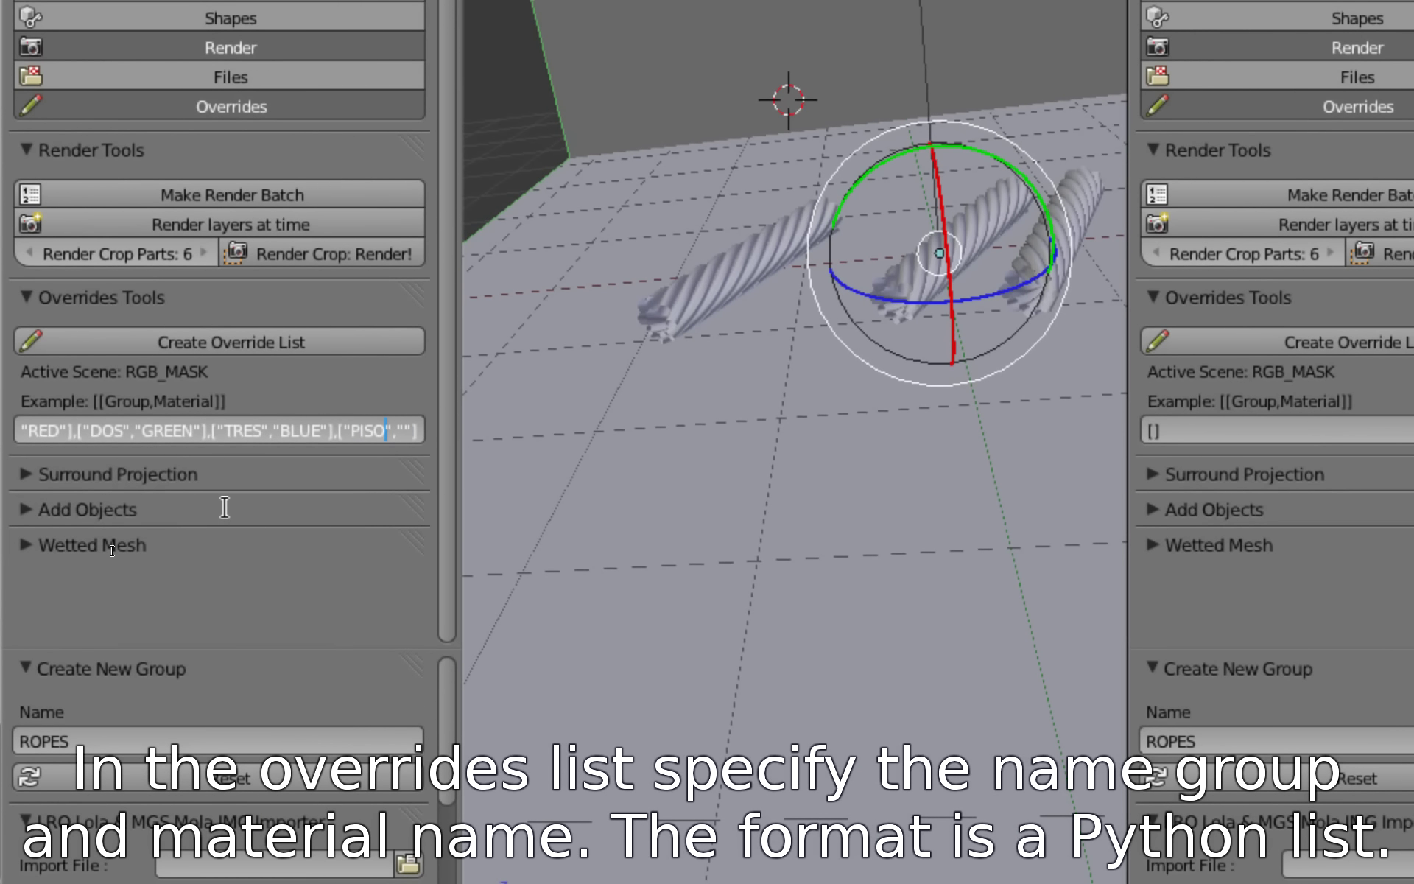
{"action": "type", "text": "HOLDOUT"}
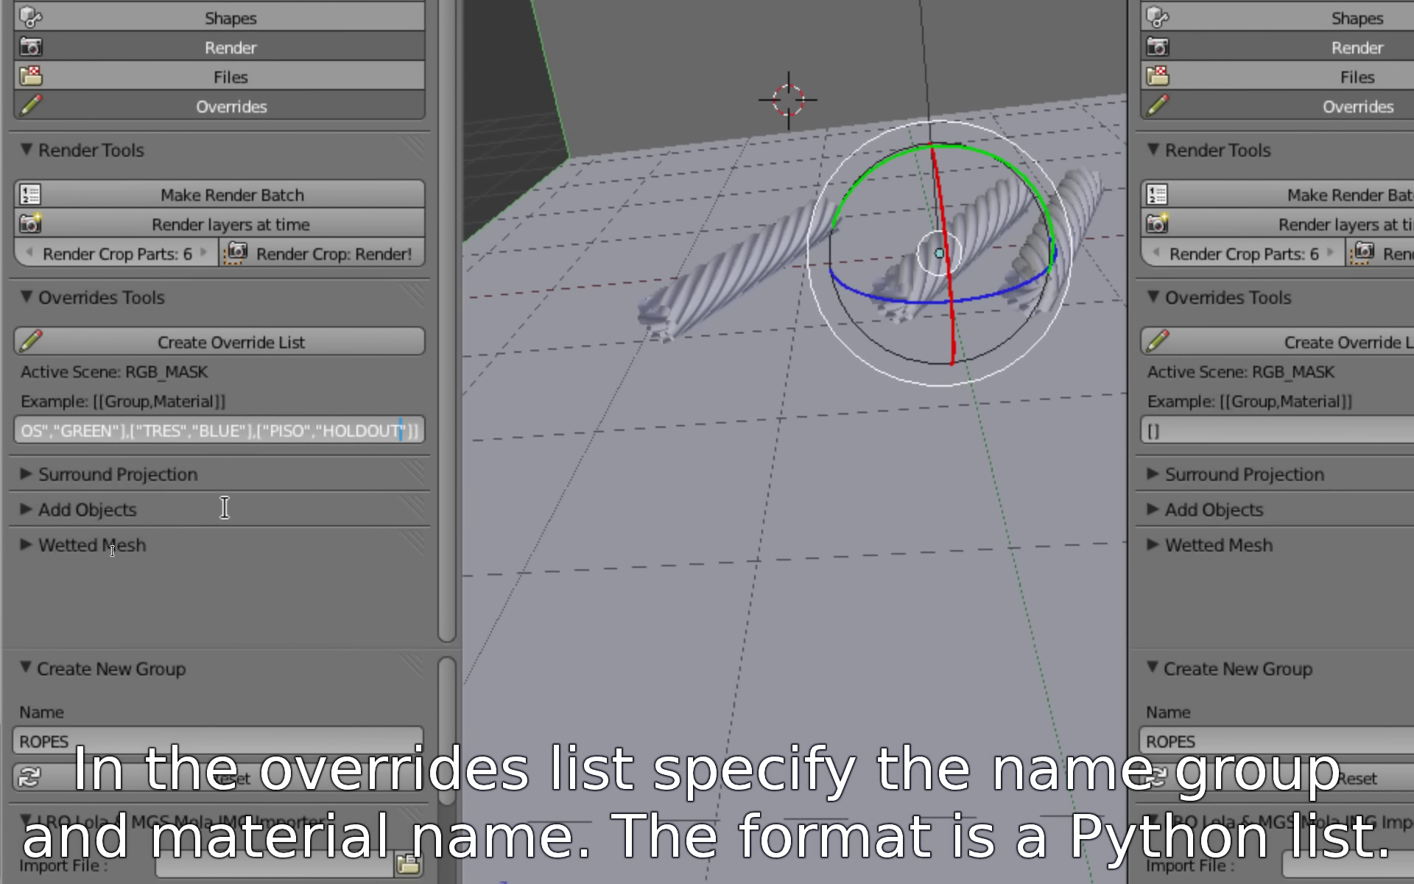
{"action": "key", "text": "Return"}
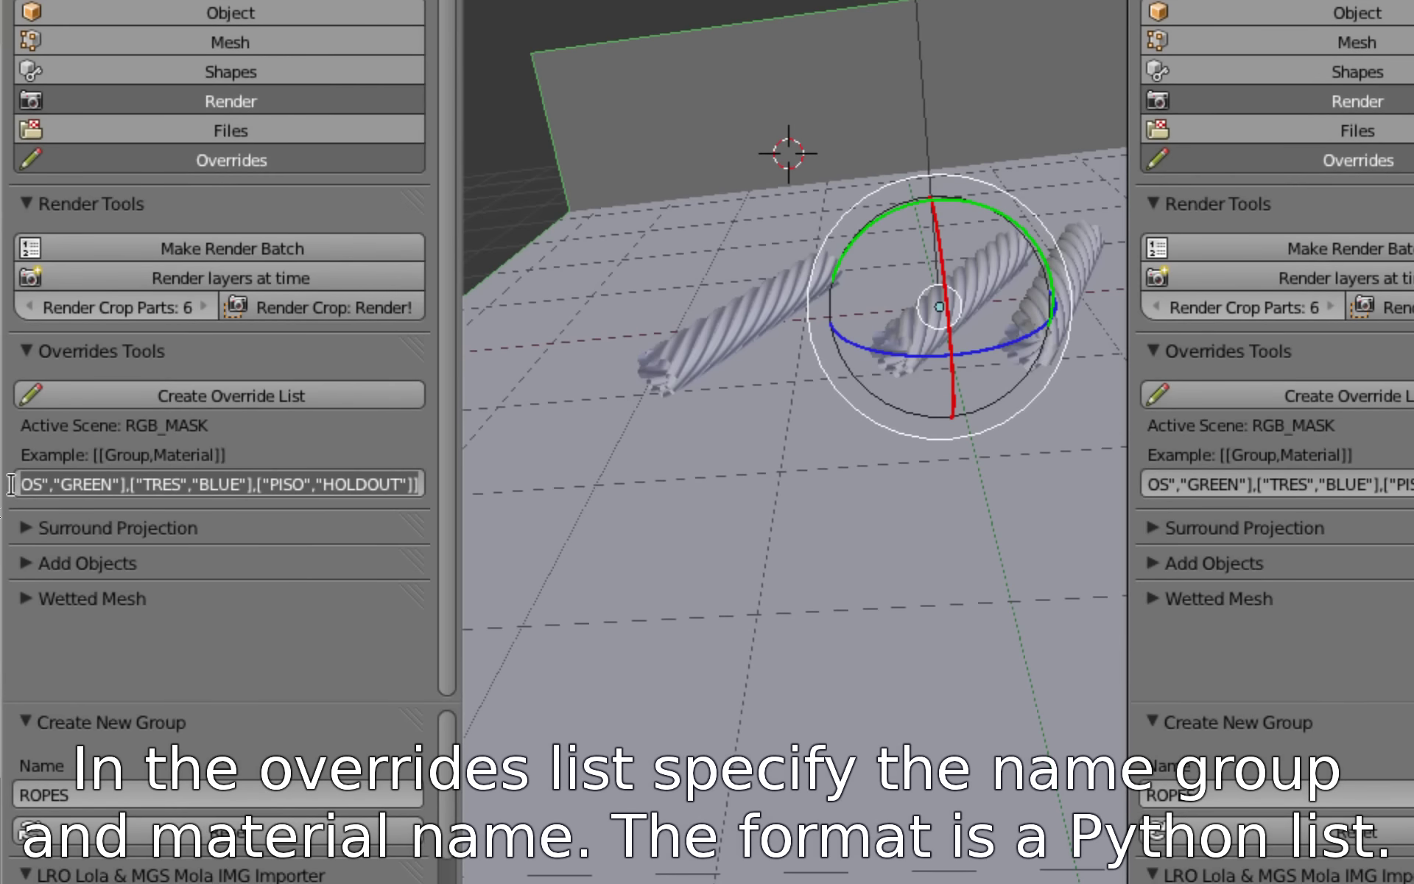
{"action": "left_click", "coordinate": [78, 426]}
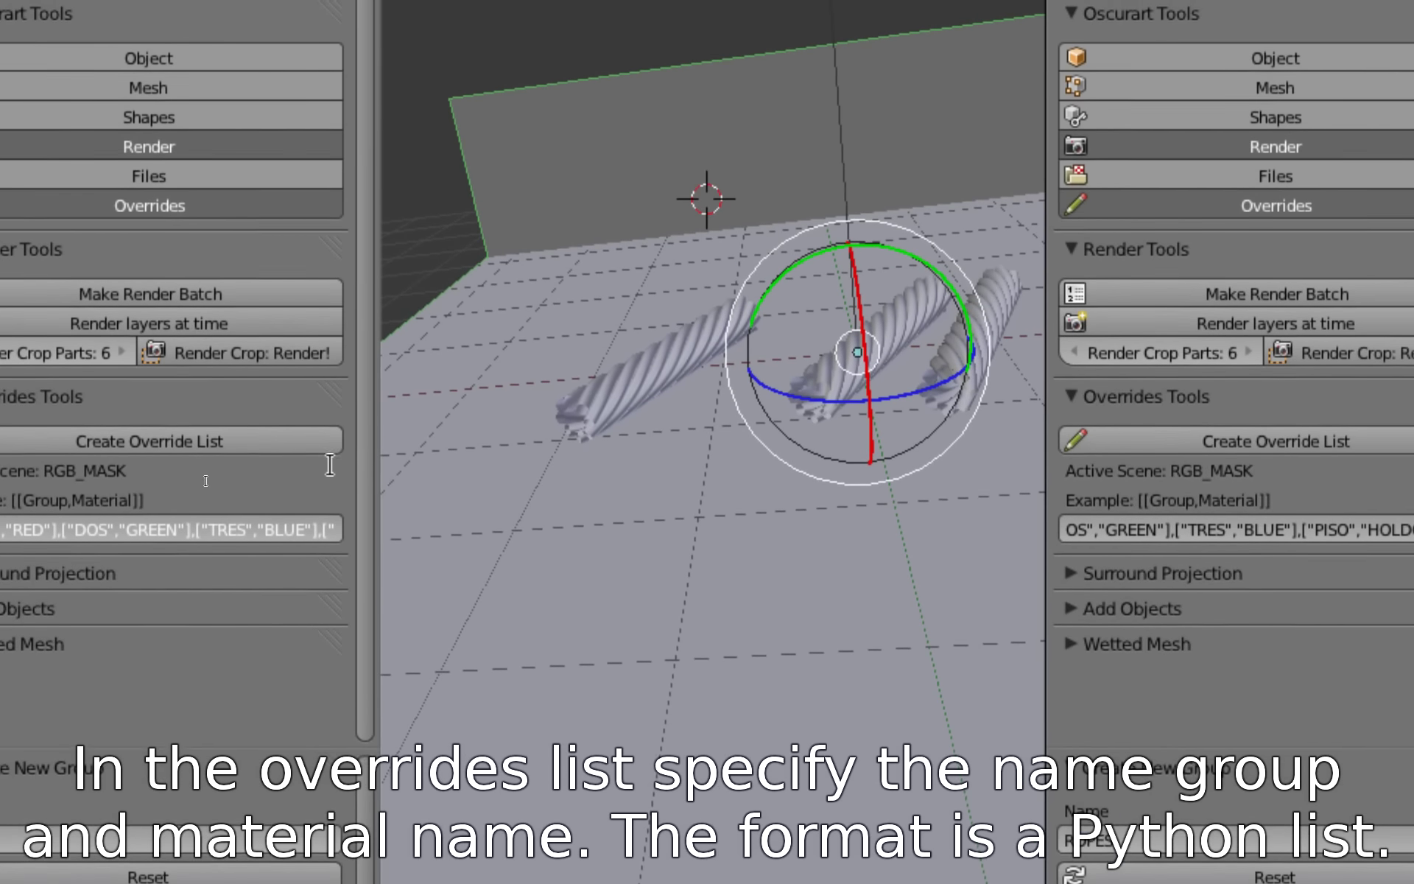
{"action": "key", "text": "Return"}
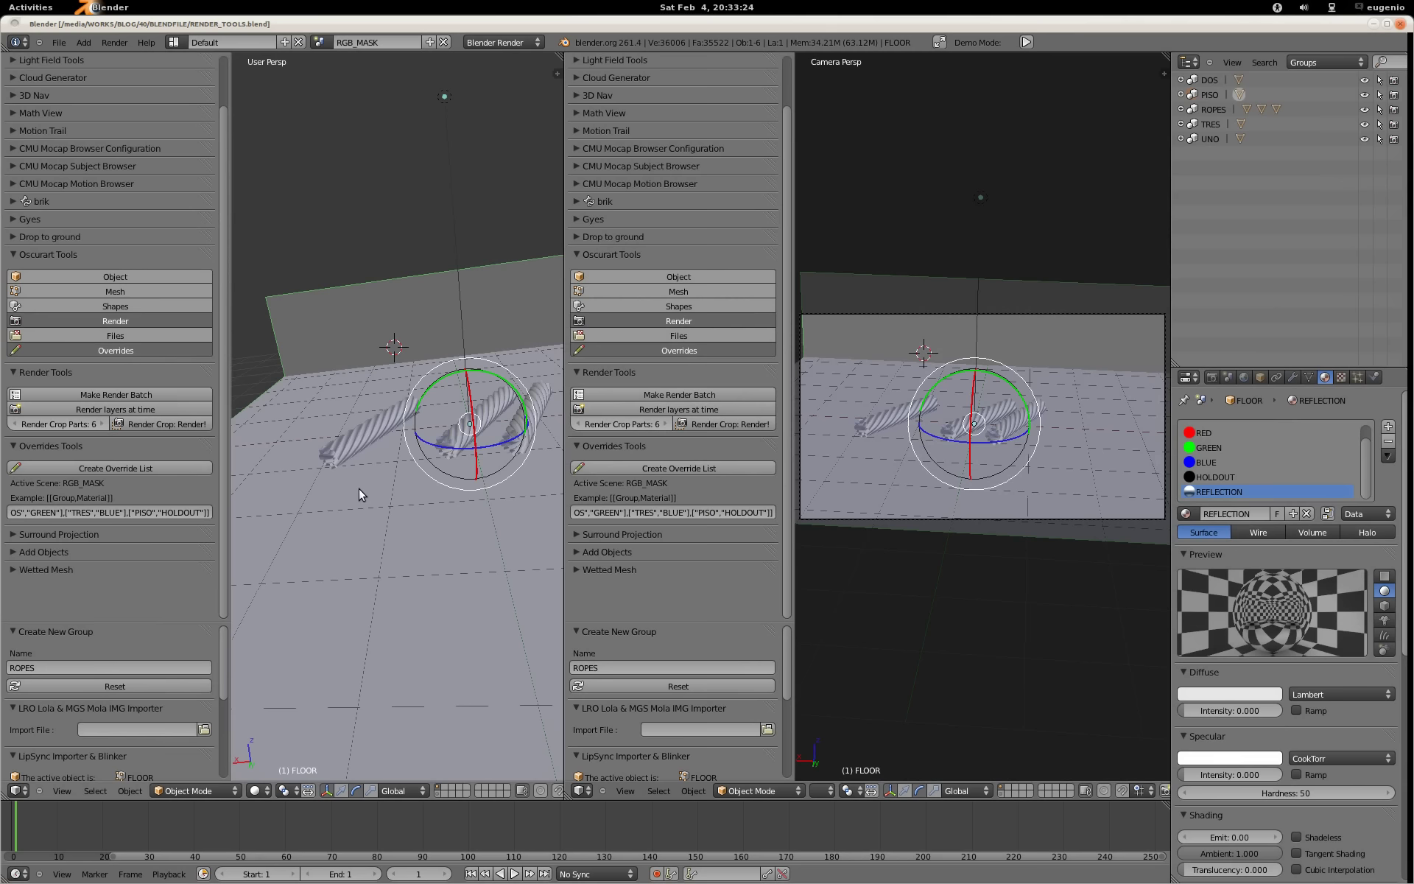
Step: Switch to the file manager and open RENDER_FOLDER inside the blog project's 40 folder
{"action": "key", "text": "alt+Tab"}
{"action": "key", "text": "alt+Tab"}
{"action": "key", "text": "alt+Tab"}
{"action": "key", "text": "alt+Tab"}
{"action": "key", "text": "alt+Tab"}
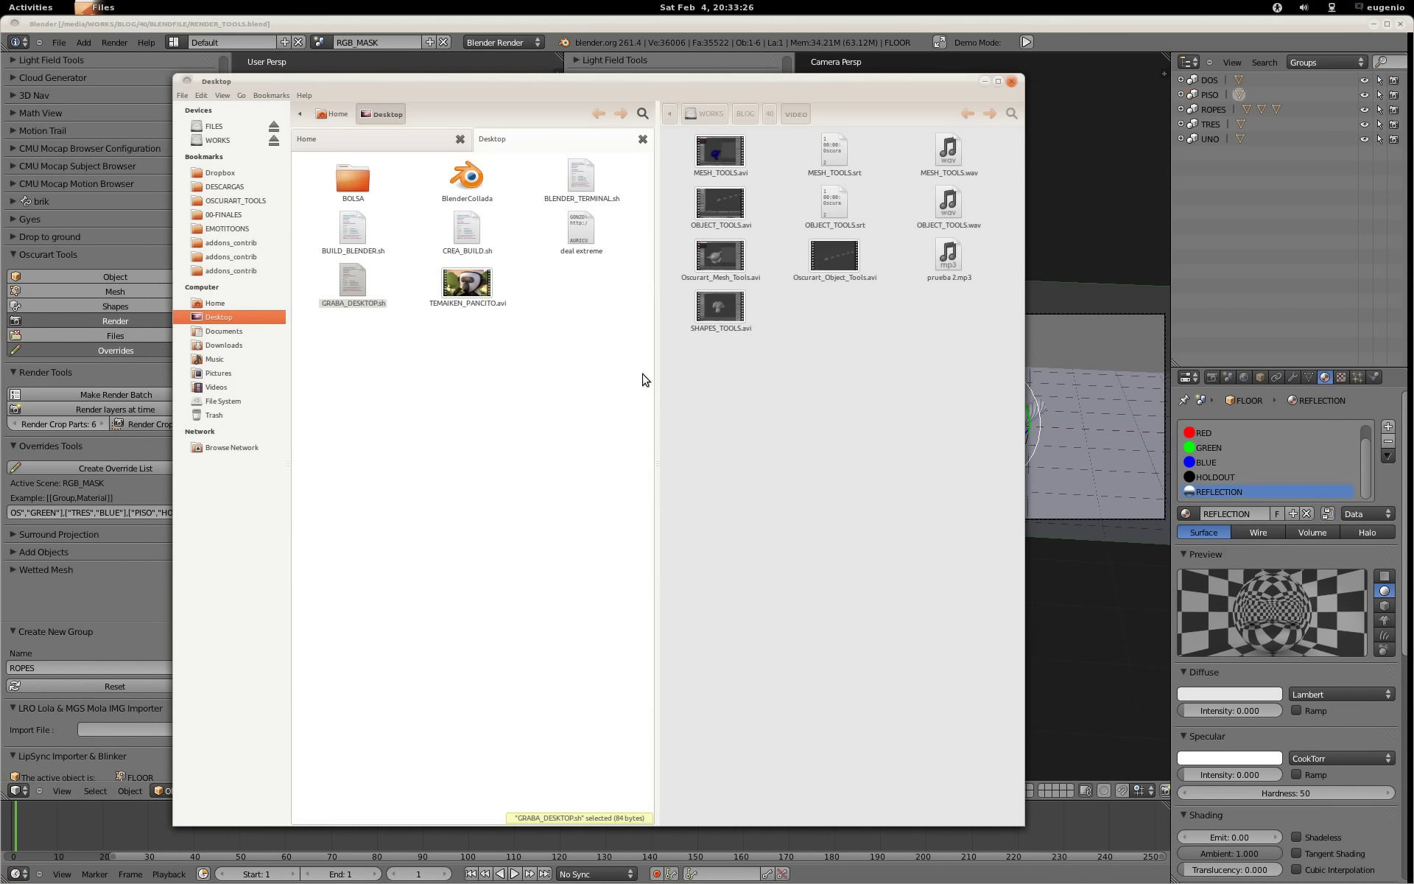
{"action": "left_click", "coordinate": [840, 358]}
{"action": "left_click", "coordinate": [770, 115]}
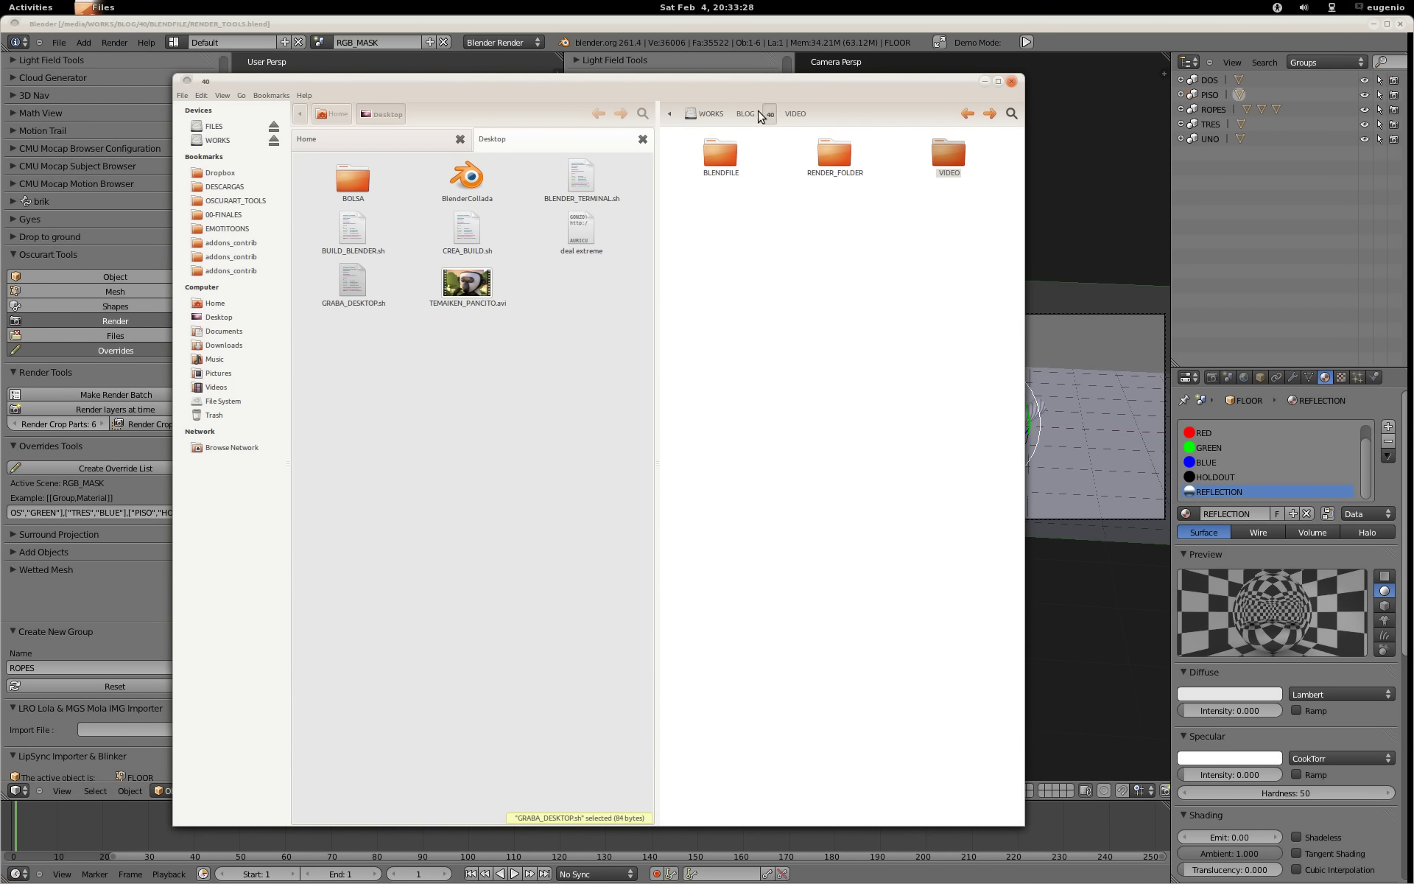
{"action": "left_click", "coordinate": [826, 153]}
{"action": "double_click", "coordinate": [827, 153]}
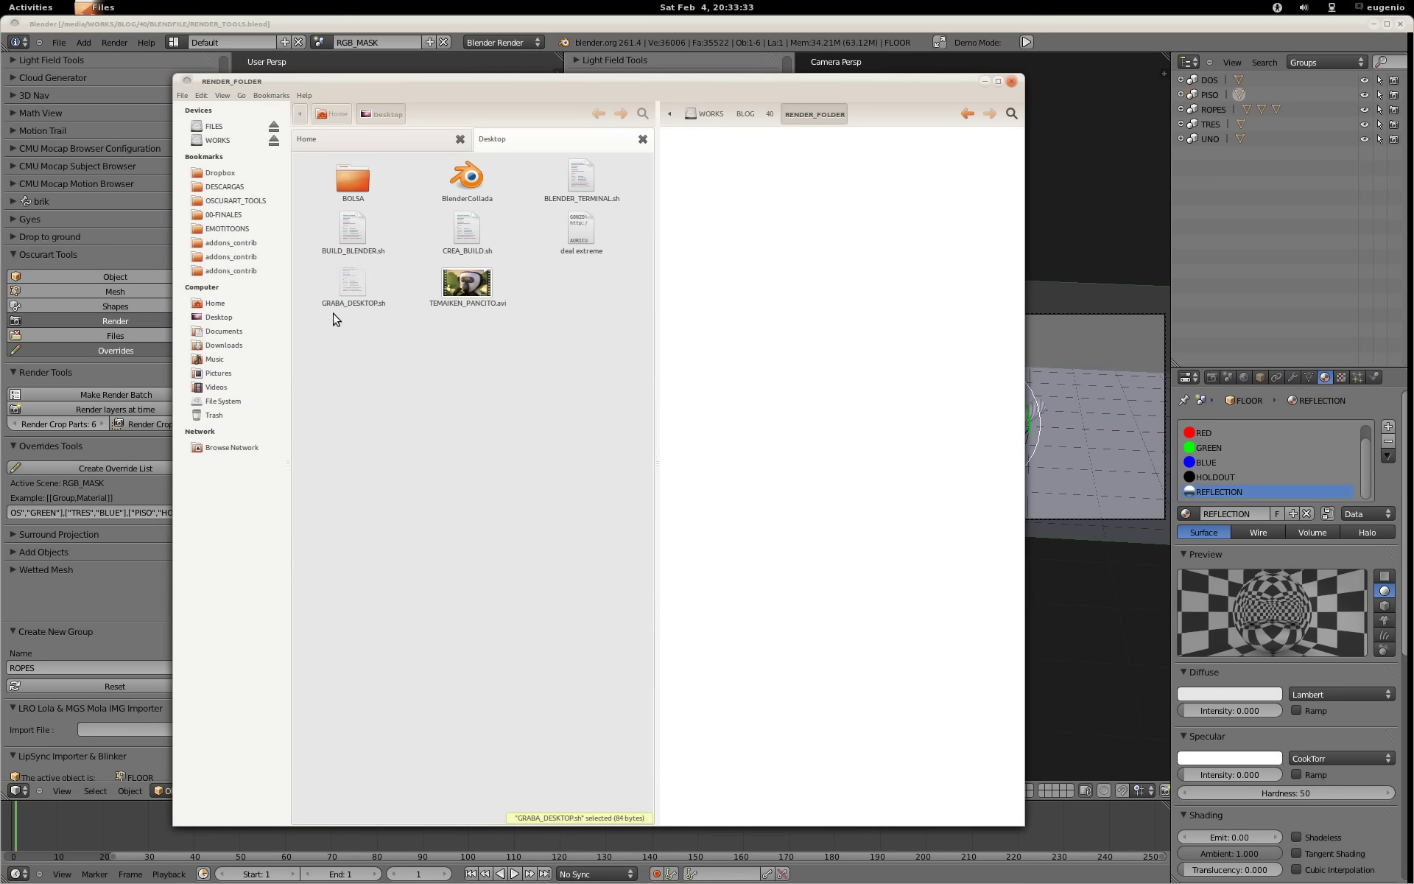
Step: Open the project's BLENDFILE folder in the file manager, keeping RENDER_FOLDER open in a separate tab
{"action": "left_click", "coordinate": [127, 395]}
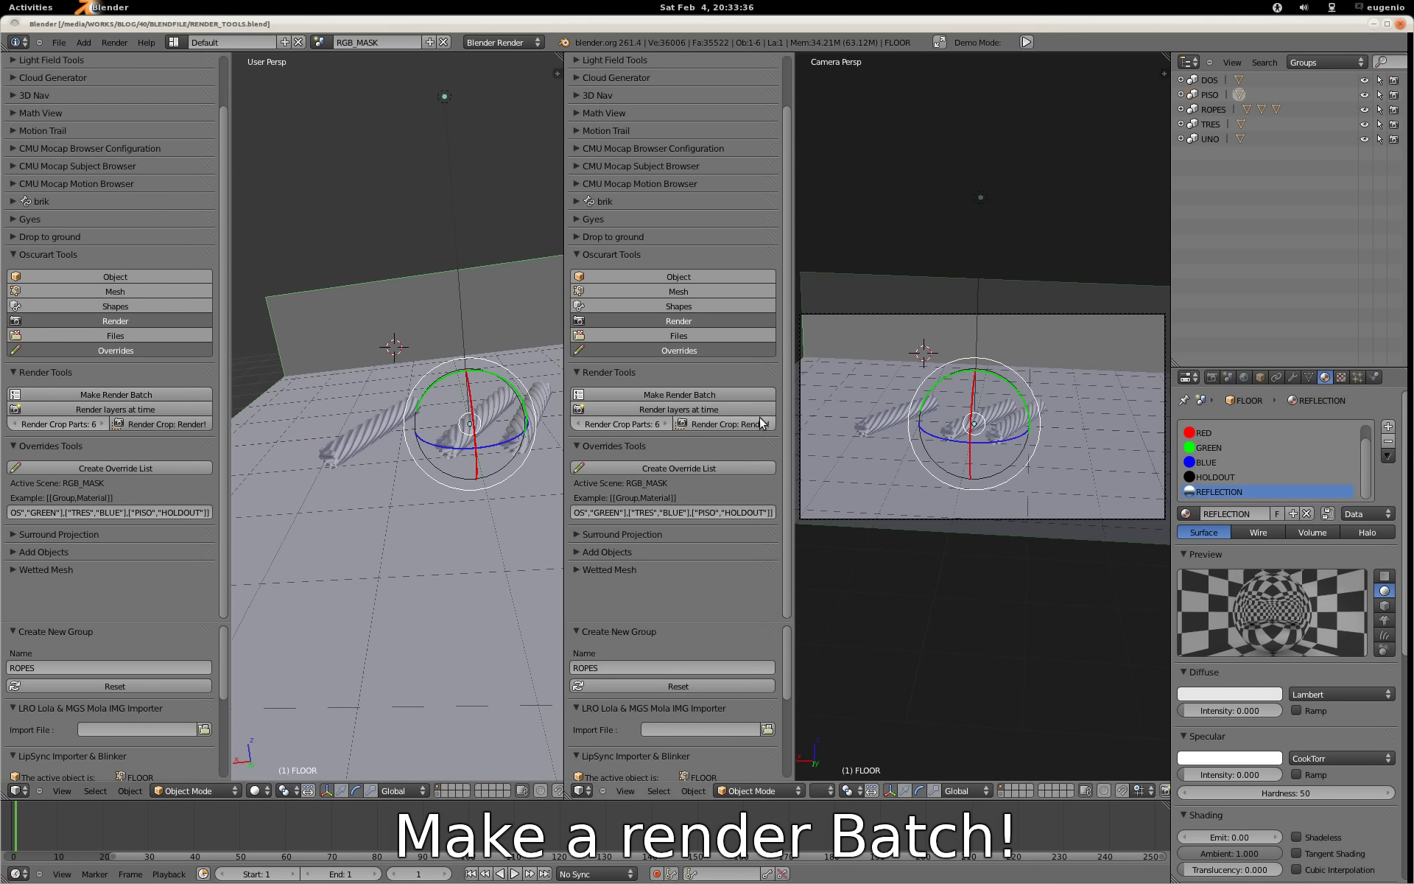
{"action": "key", "text": "ctrl+t"}
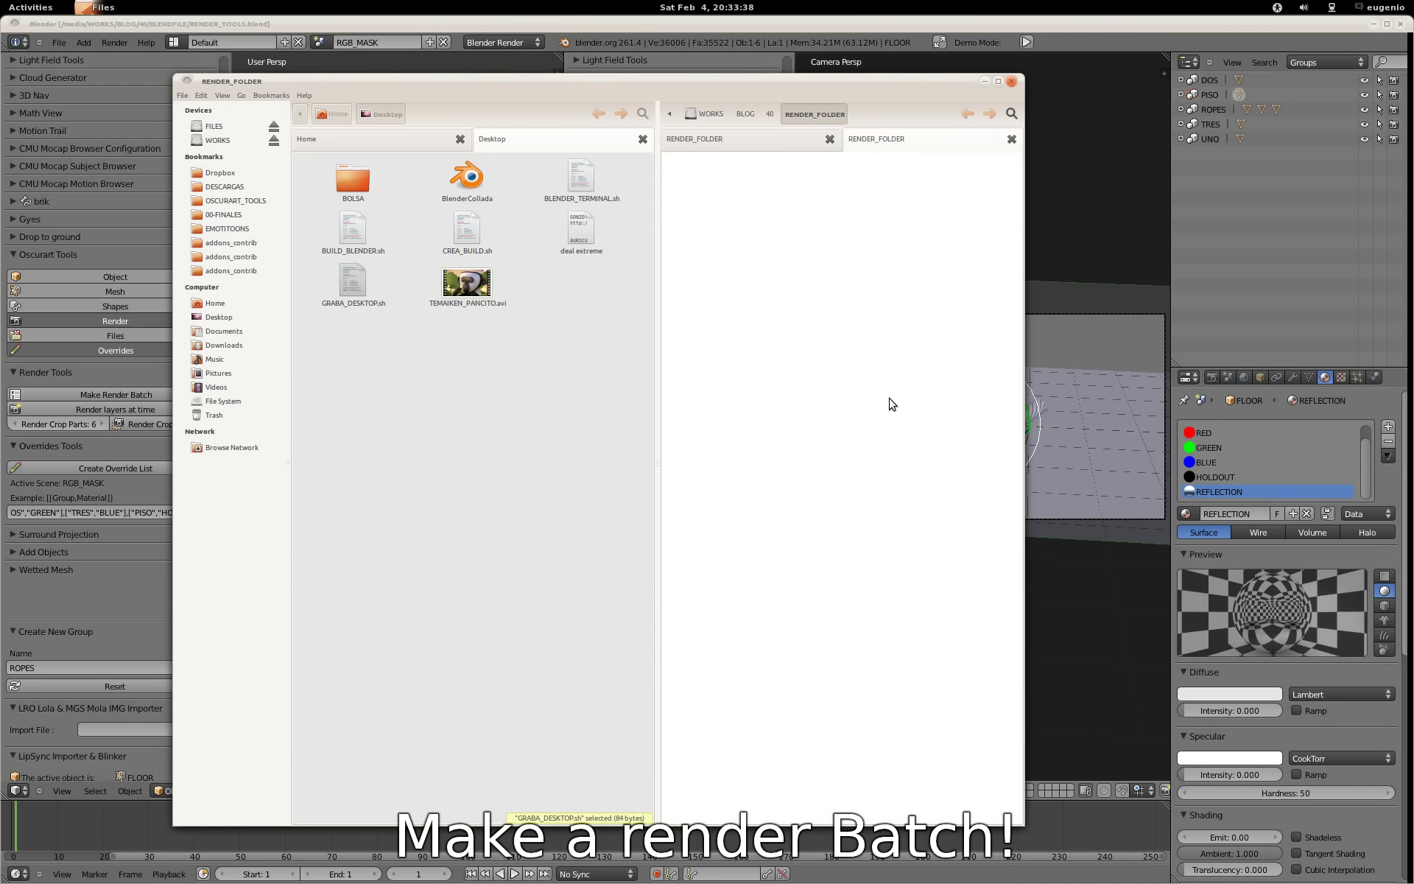
{"action": "left_click", "coordinate": [713, 147]}
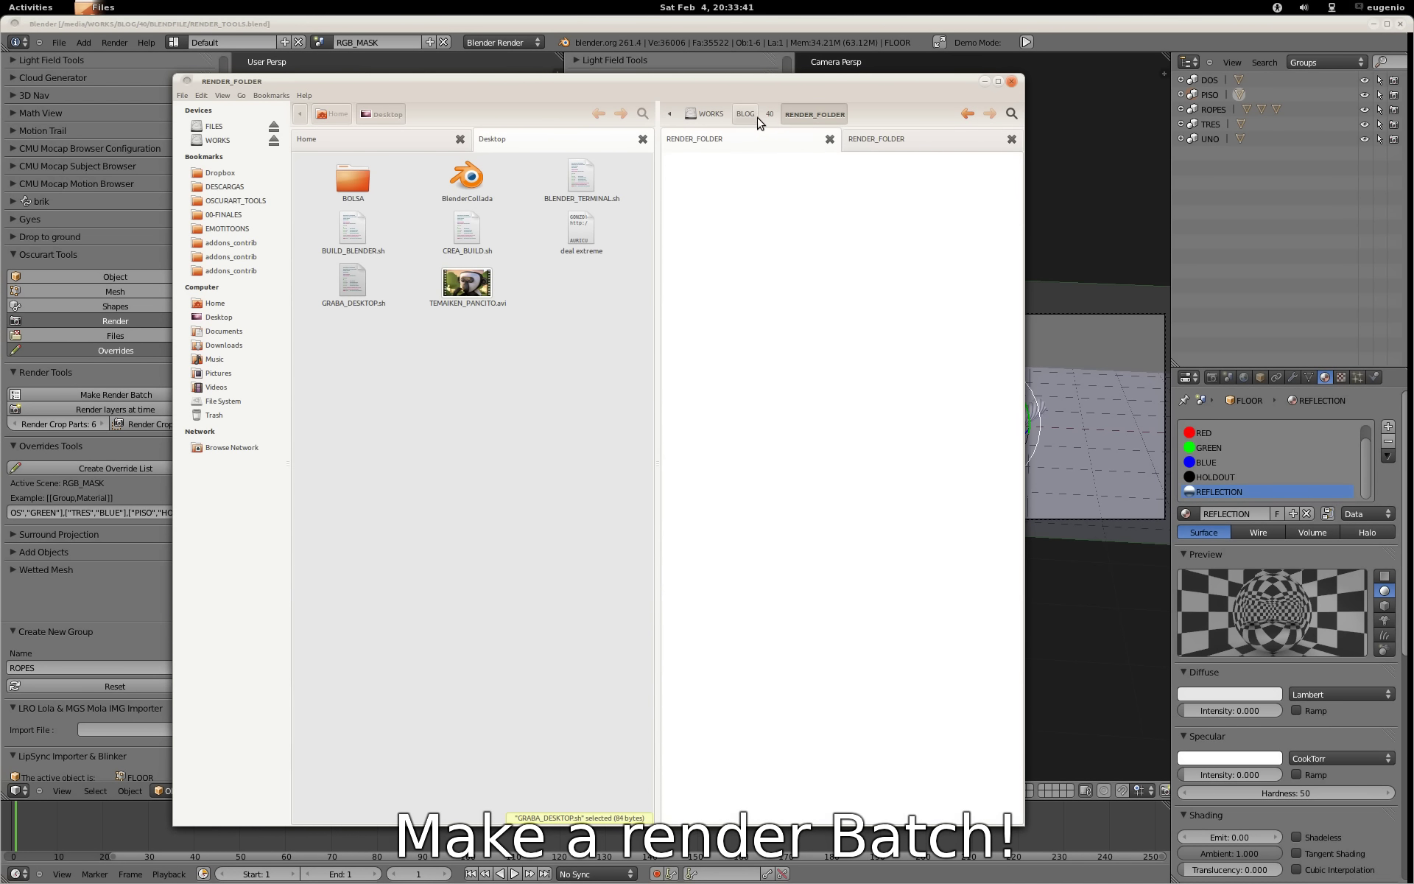
{"action": "left_click", "coordinate": [770, 114]}
{"action": "double_click", "coordinate": [934, 192]}
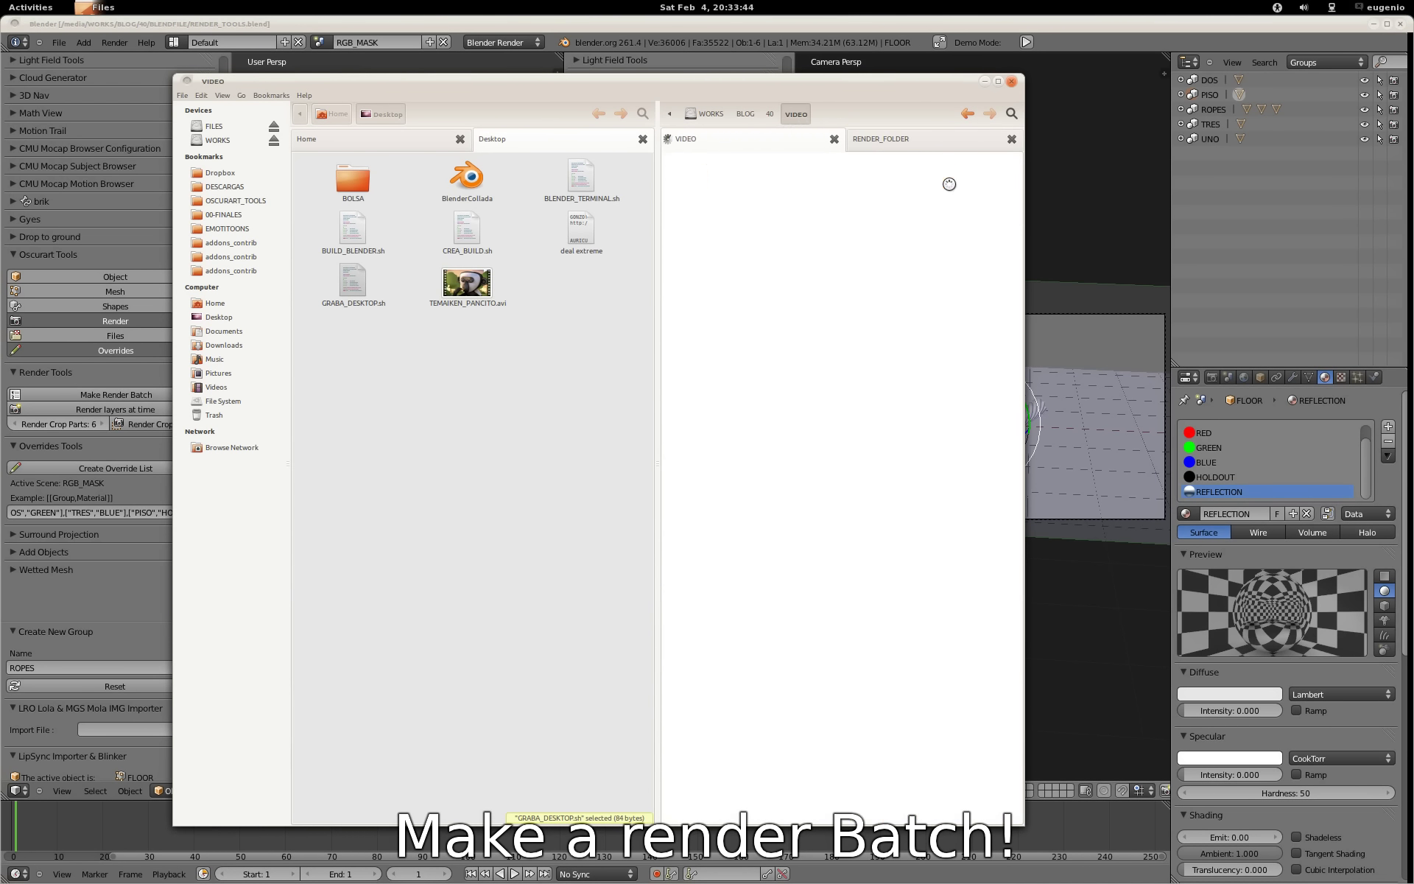
{"action": "left_click", "coordinate": [770, 115]}
{"action": "double_click", "coordinate": [729, 188]}
Step: Permanently delete PLANO.xml, PLANO_DATA.xml, RENDER_TOOLS.sh and osRlat.py from the BLENDFILE folder
{"action": "left_click", "coordinate": [836, 402]}
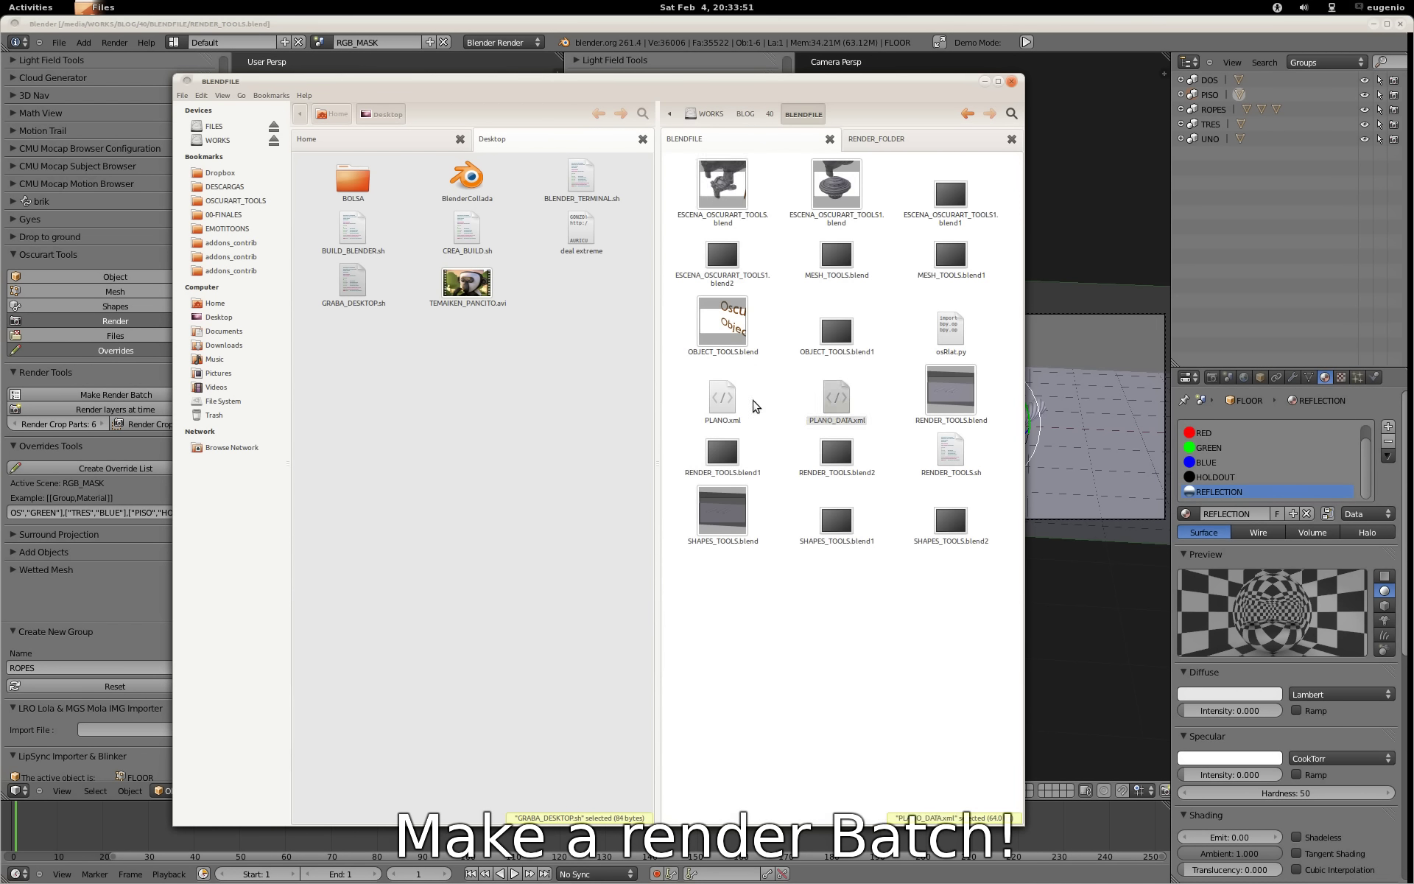
{"action": "left_click", "coordinate": [731, 411], "text": "ctrl"}
{"action": "key", "text": "shift+Delete"}
{"action": "key", "text": "Return"}
{"action": "left_click", "coordinate": [723, 464]}
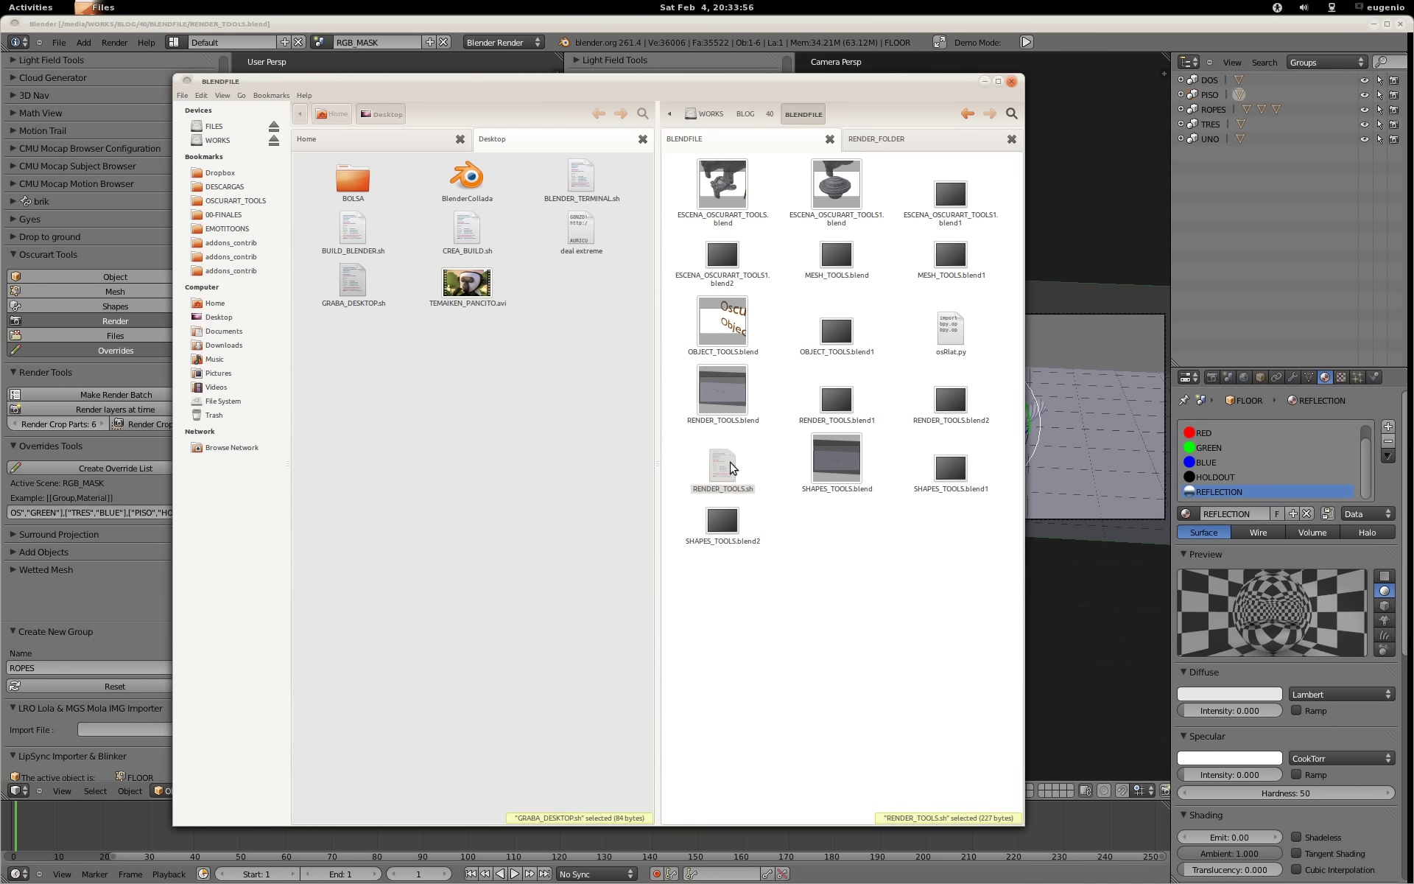
{"action": "left_click", "coordinate": [939, 355], "text": "ctrl"}
{"action": "key", "text": "shift+Delete"}
{"action": "key", "text": "Return"}
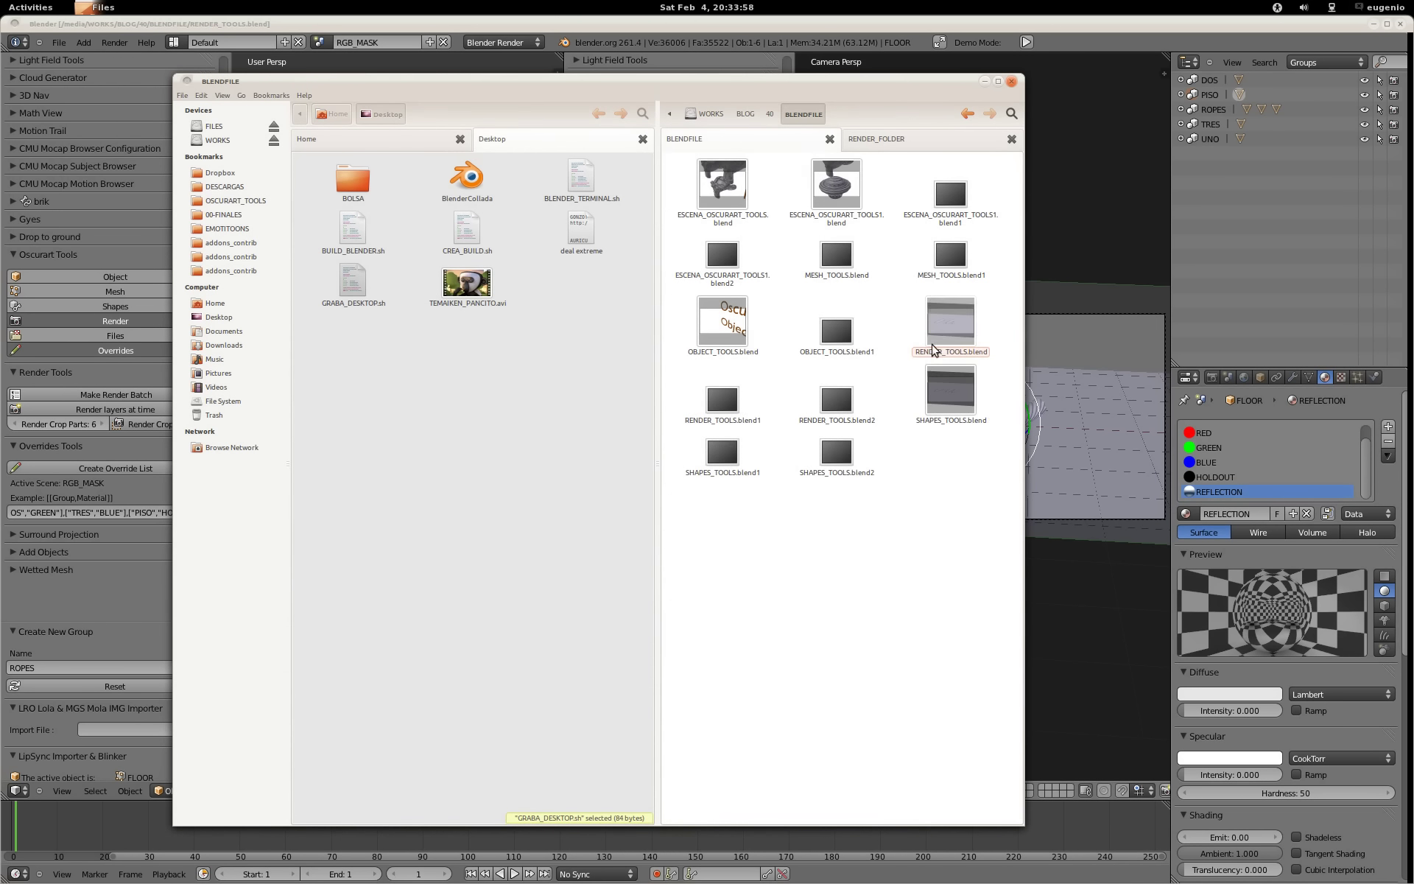
Step: Make the render batch in Blender and run the generated RENDER_TOOLS.sh in a terminal from the BLENDFILE folder
{"action": "right_click", "coordinate": [784, 86]}
{"action": "left_click", "coordinate": [738, 168]}
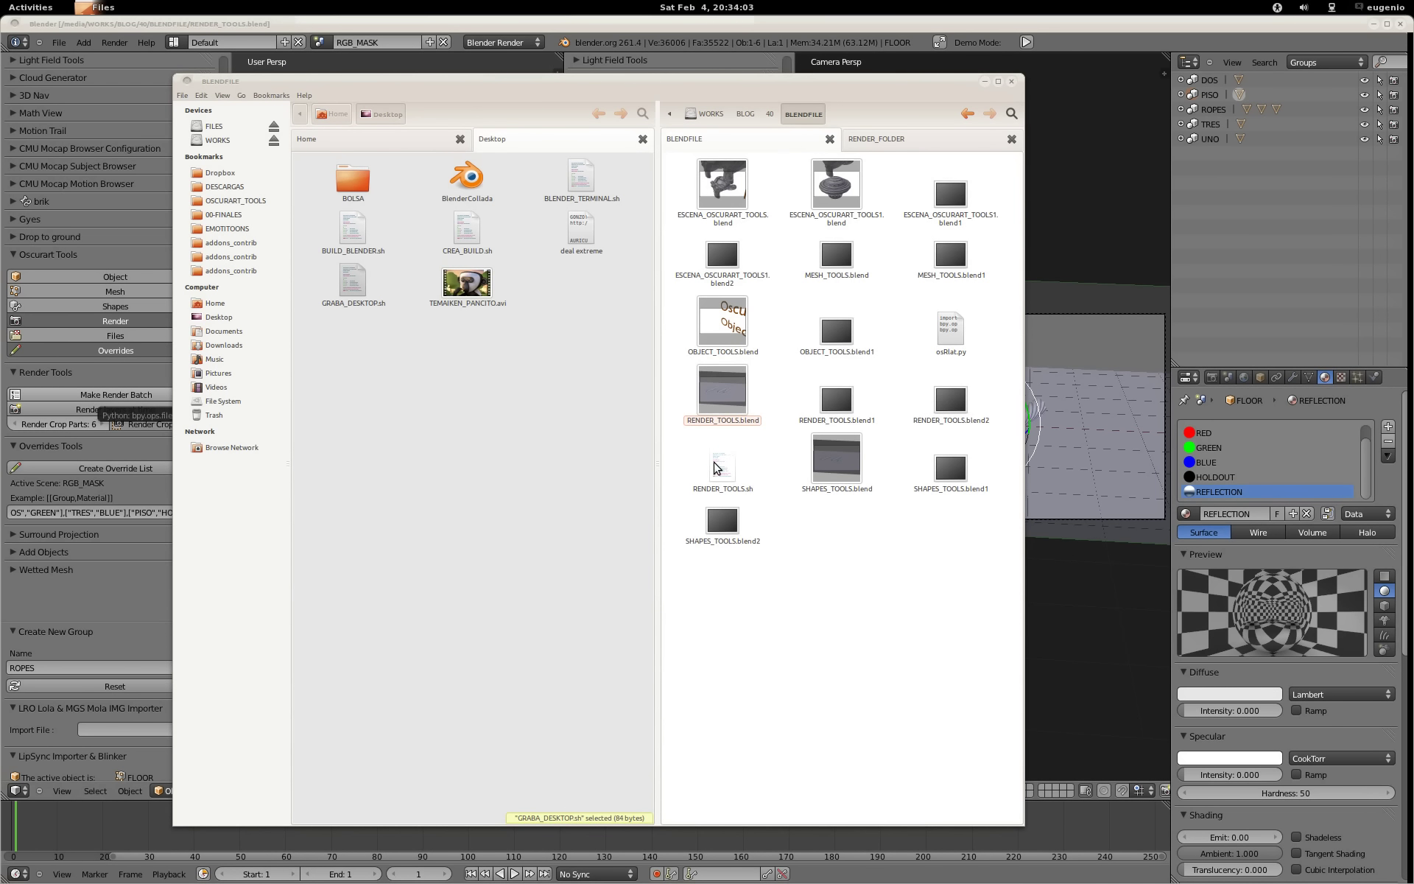
{"action": "left_click", "coordinate": [721, 471]}
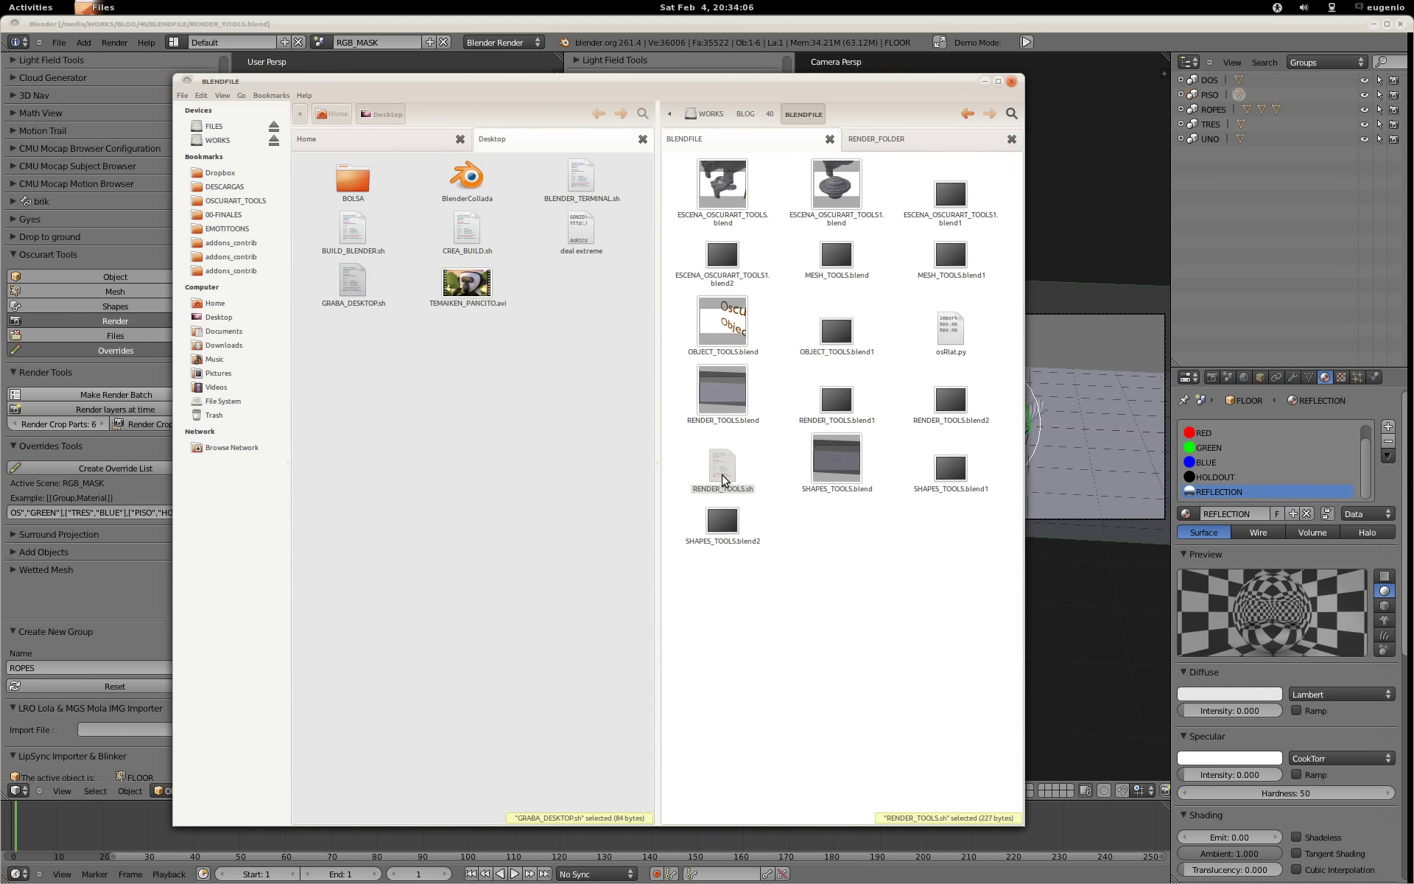
{"action": "double_click", "coordinate": [724, 477]}
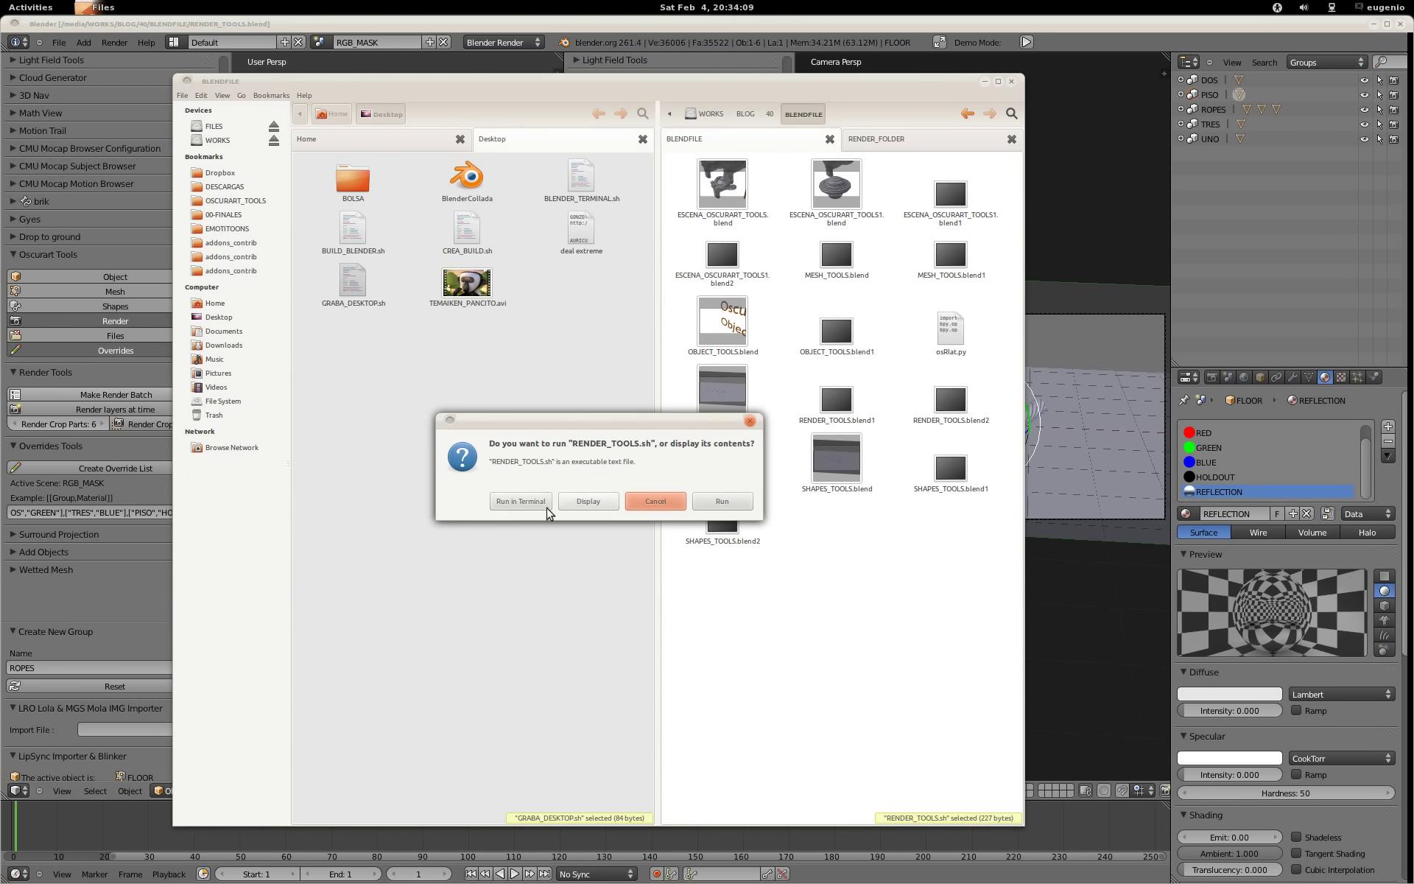
{"action": "left_click", "coordinate": [588, 502]}
{"action": "left_click", "coordinate": [1076, 95]}
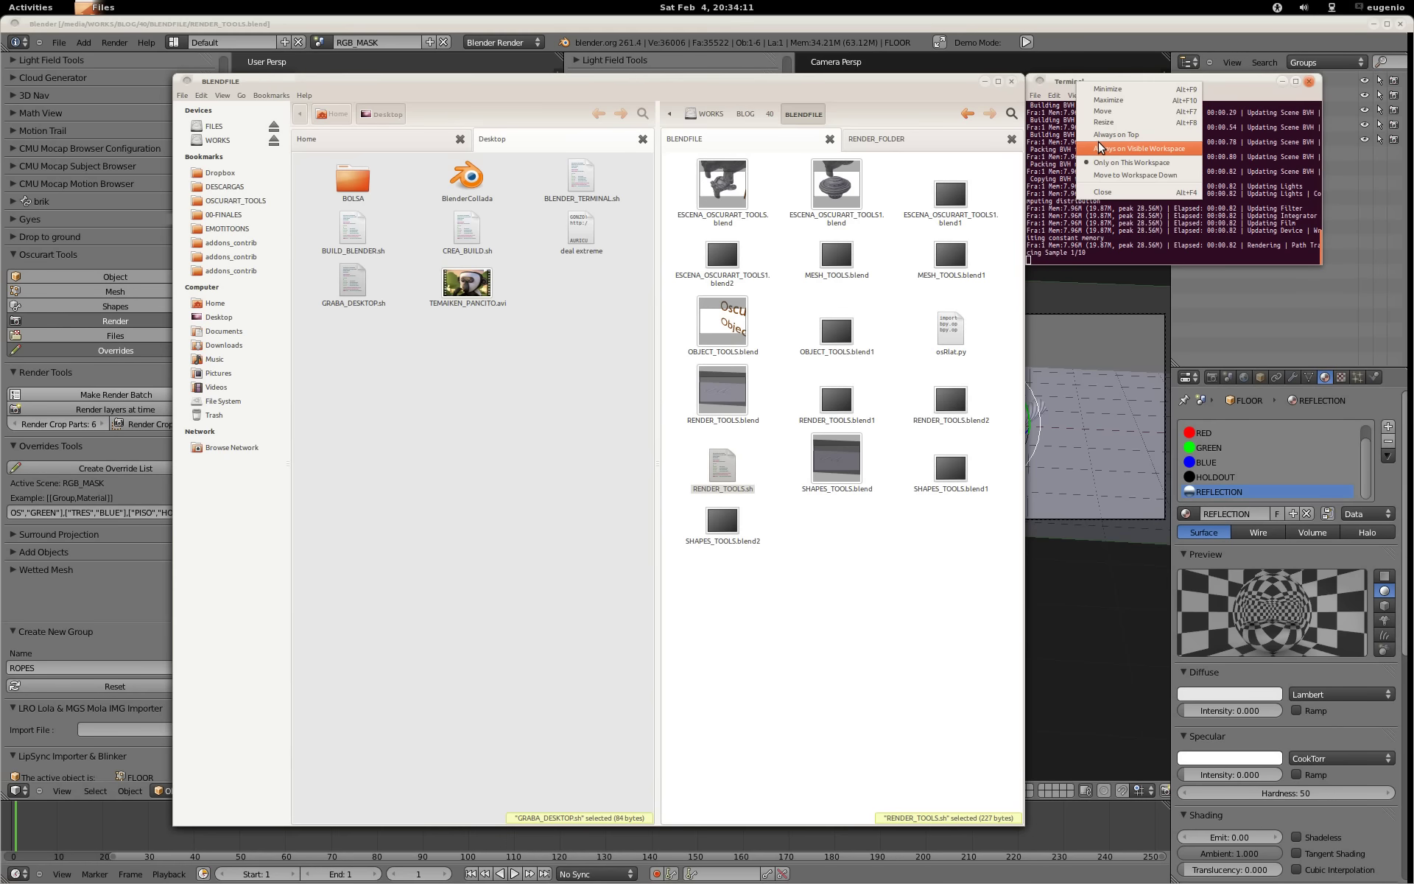
Step: Examine the rendered image of the CYCLES scene in its RenderLayer folder under RENDER_FOLDER/RENDER_TOOLS, then close it
{"action": "left_click", "coordinate": [903, 141]}
{"action": "left_click", "coordinate": [903, 141]}
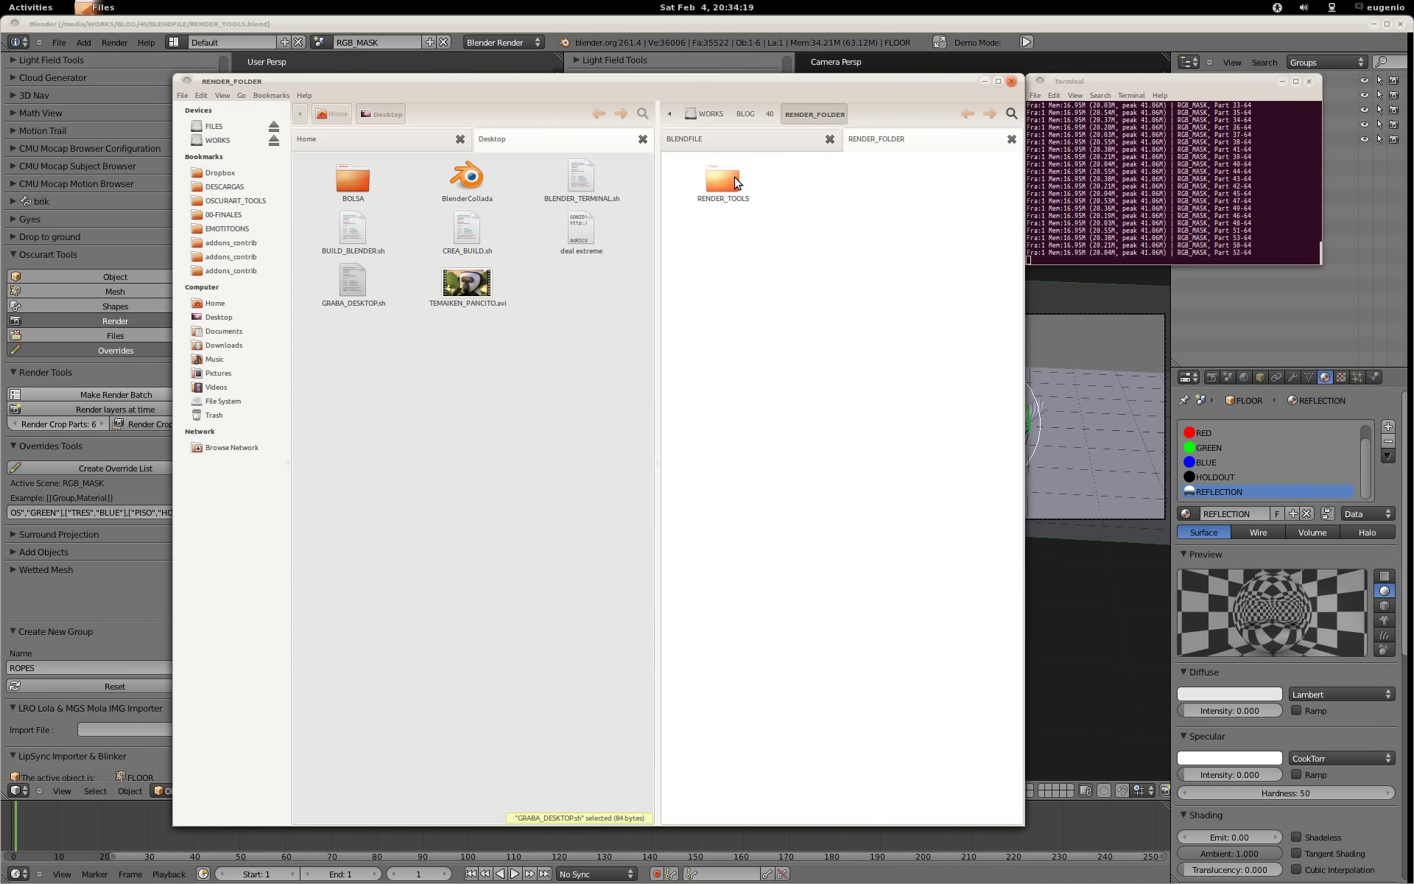
{"action": "double_click", "coordinate": [730, 177]}
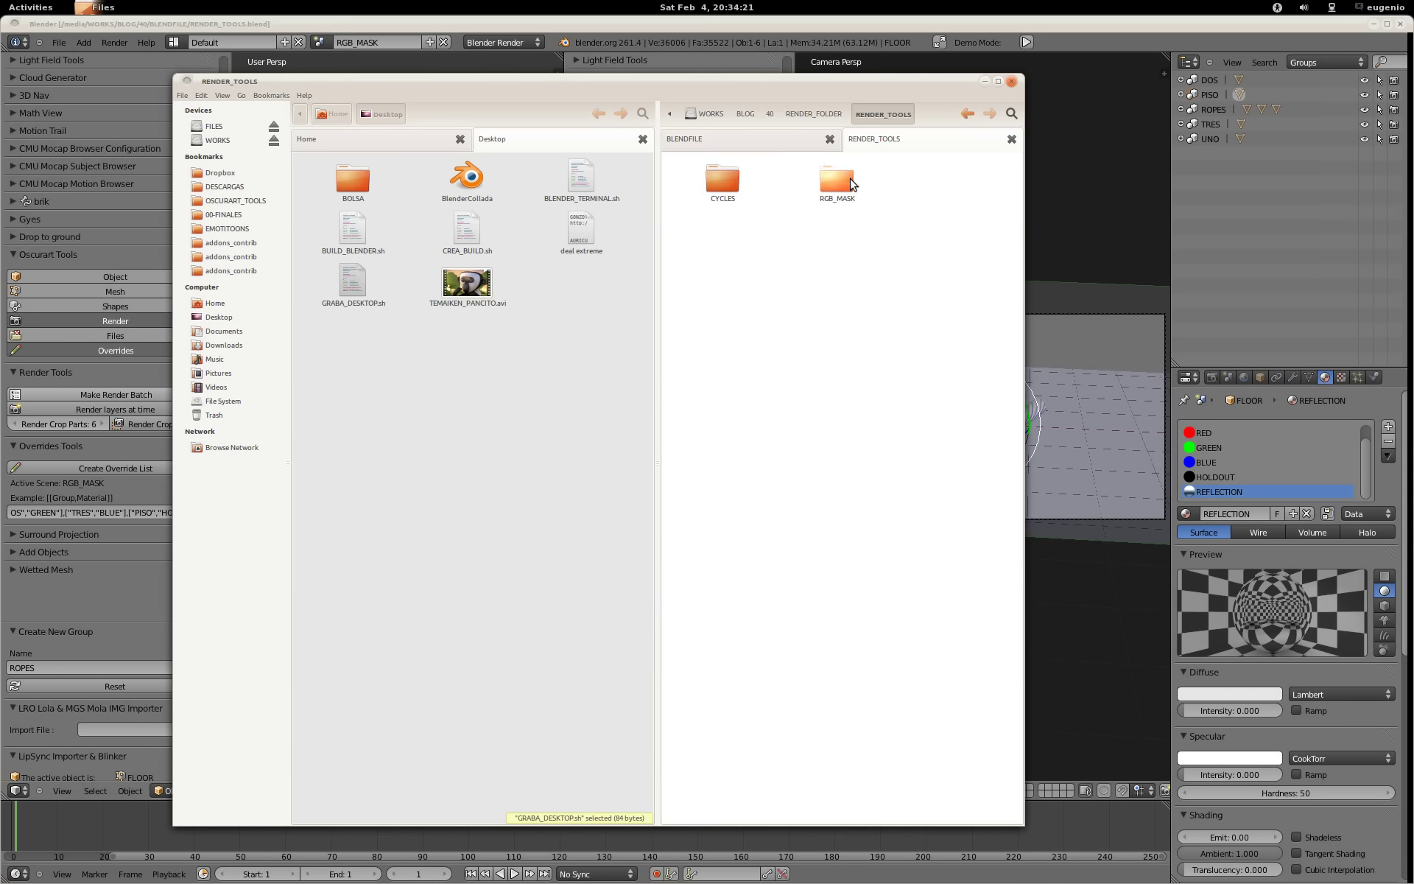
{"action": "double_click", "coordinate": [726, 182]}
{"action": "double_click", "coordinate": [729, 183]}
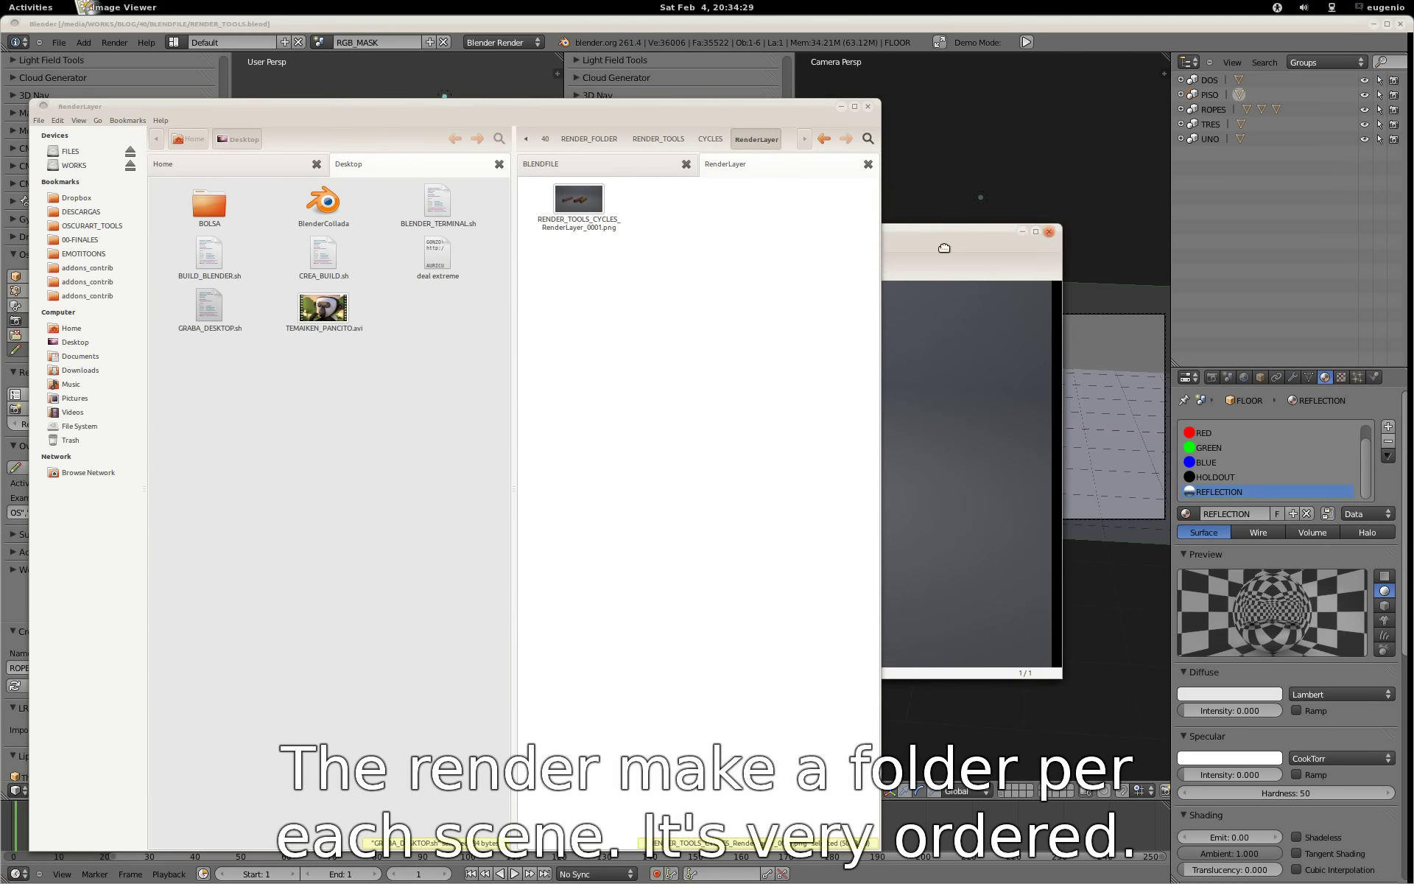
{"action": "left_click_drag", "start_coordinate": [1340, 212], "coordinate": [1167, 208]}
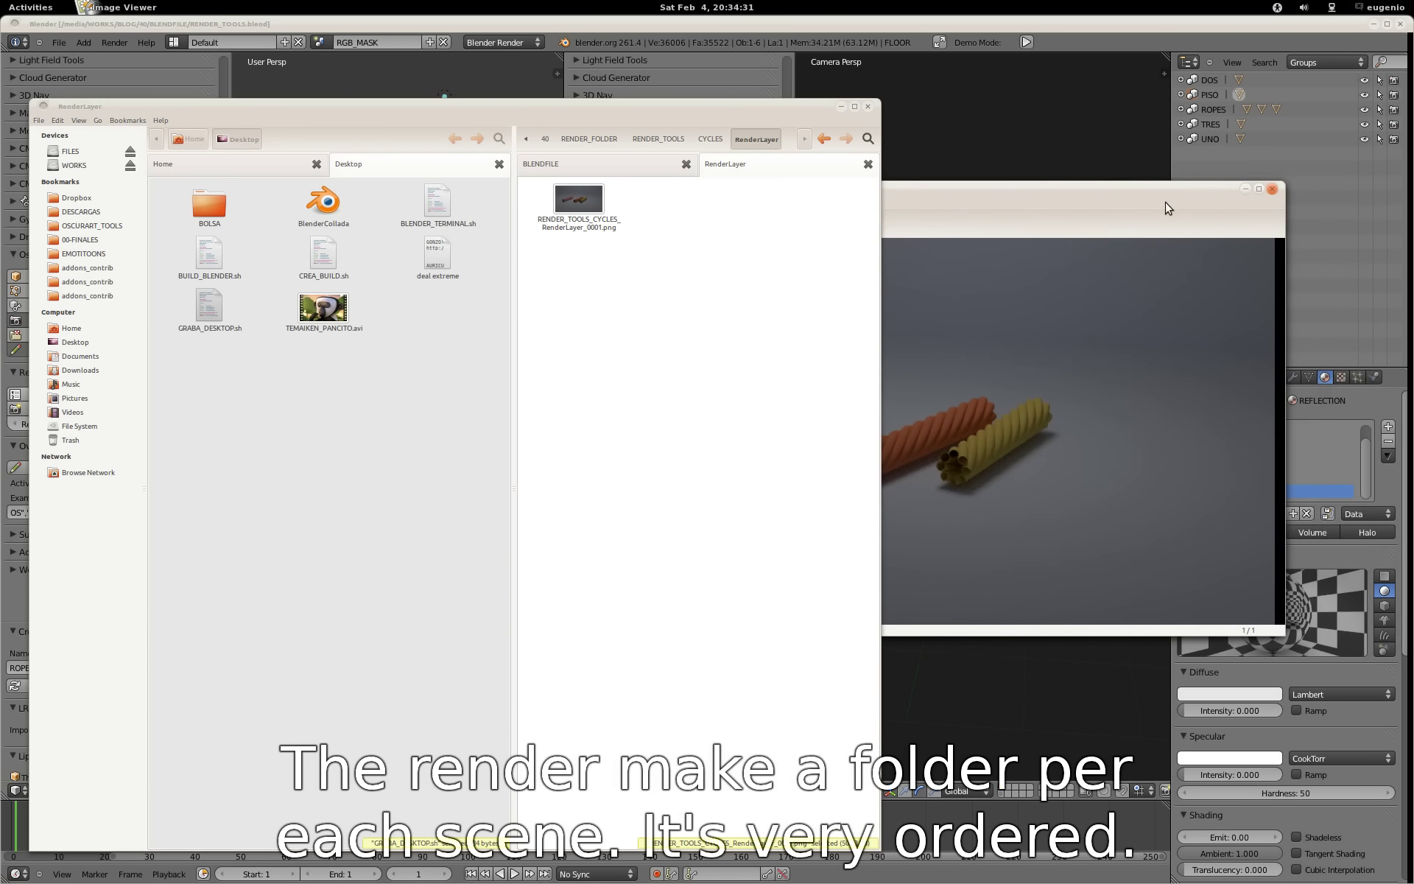
{"action": "left_click", "coordinate": [1274, 190]}
Step: Examine the rendered image in the RGB_MASK scene's RenderLayer folder, and return to the RENDER_TOOLS folder
{"action": "left_click", "coordinate": [710, 139]}
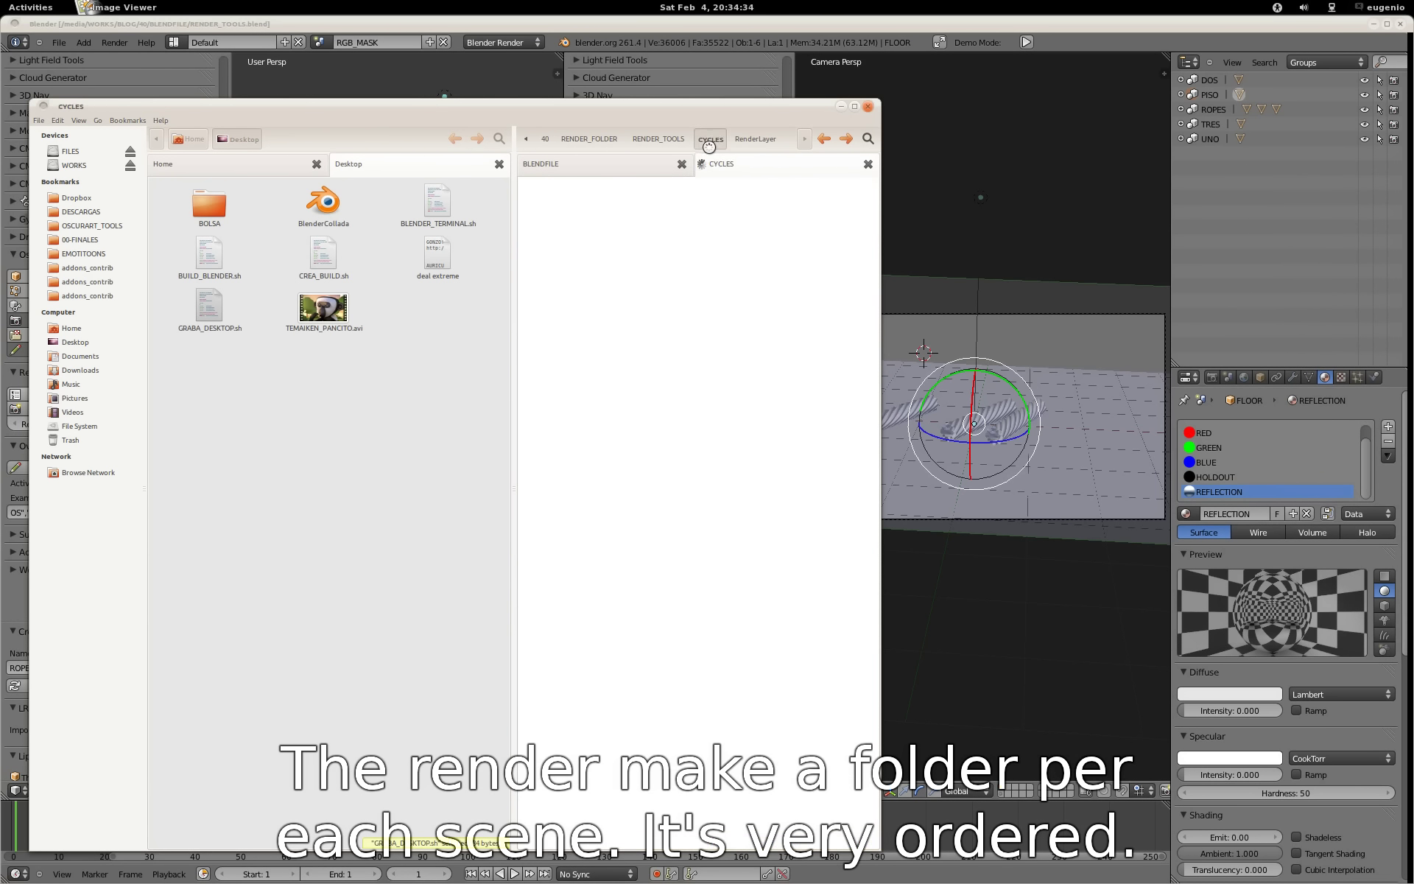
{"action": "left_click", "coordinate": [660, 139]}
{"action": "double_click", "coordinate": [694, 206]}
{"action": "double_click", "coordinate": [579, 207]}
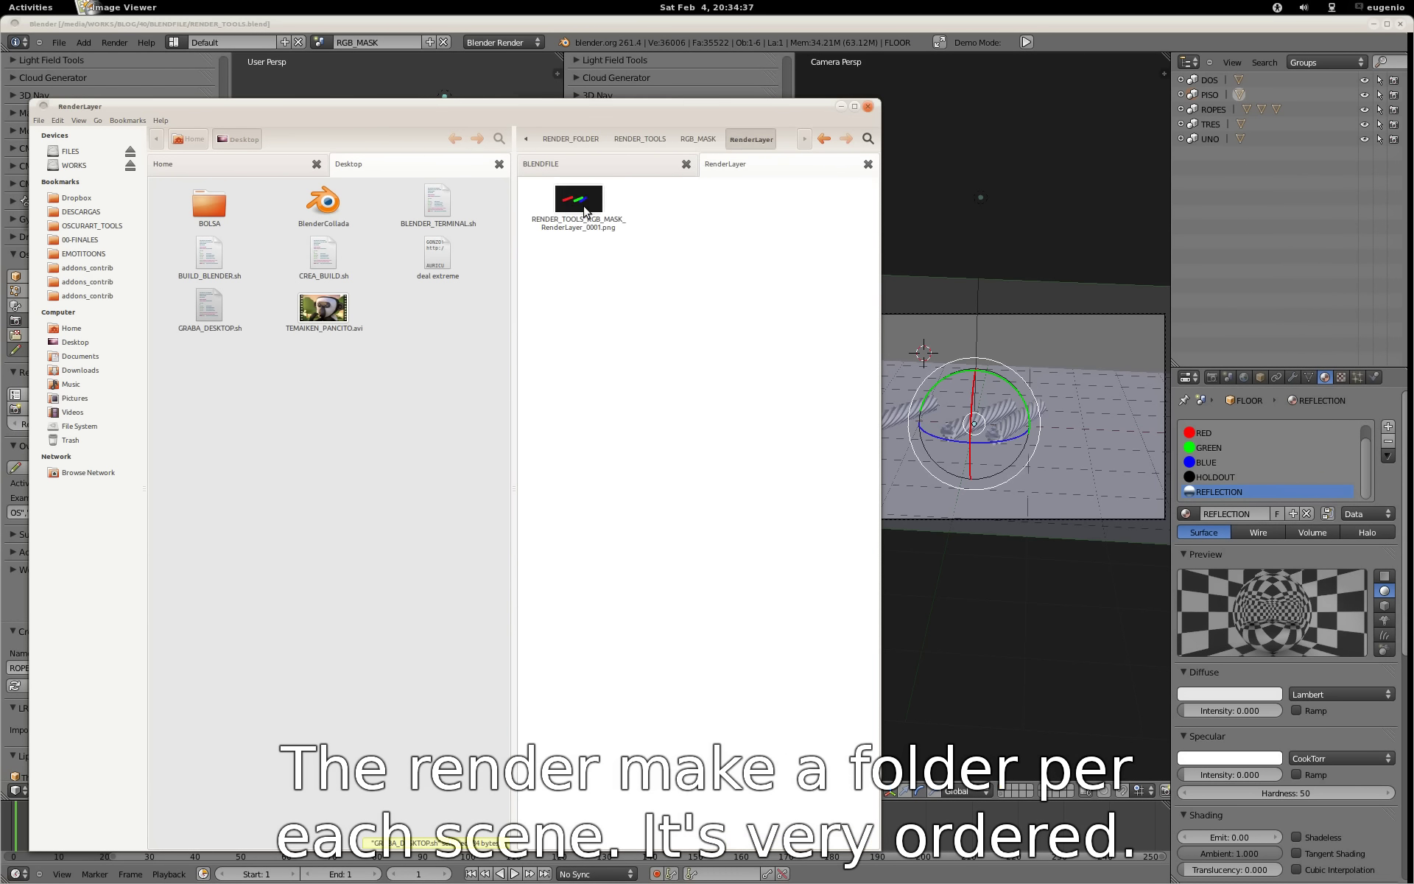
{"action": "double_click", "coordinate": [579, 199]}
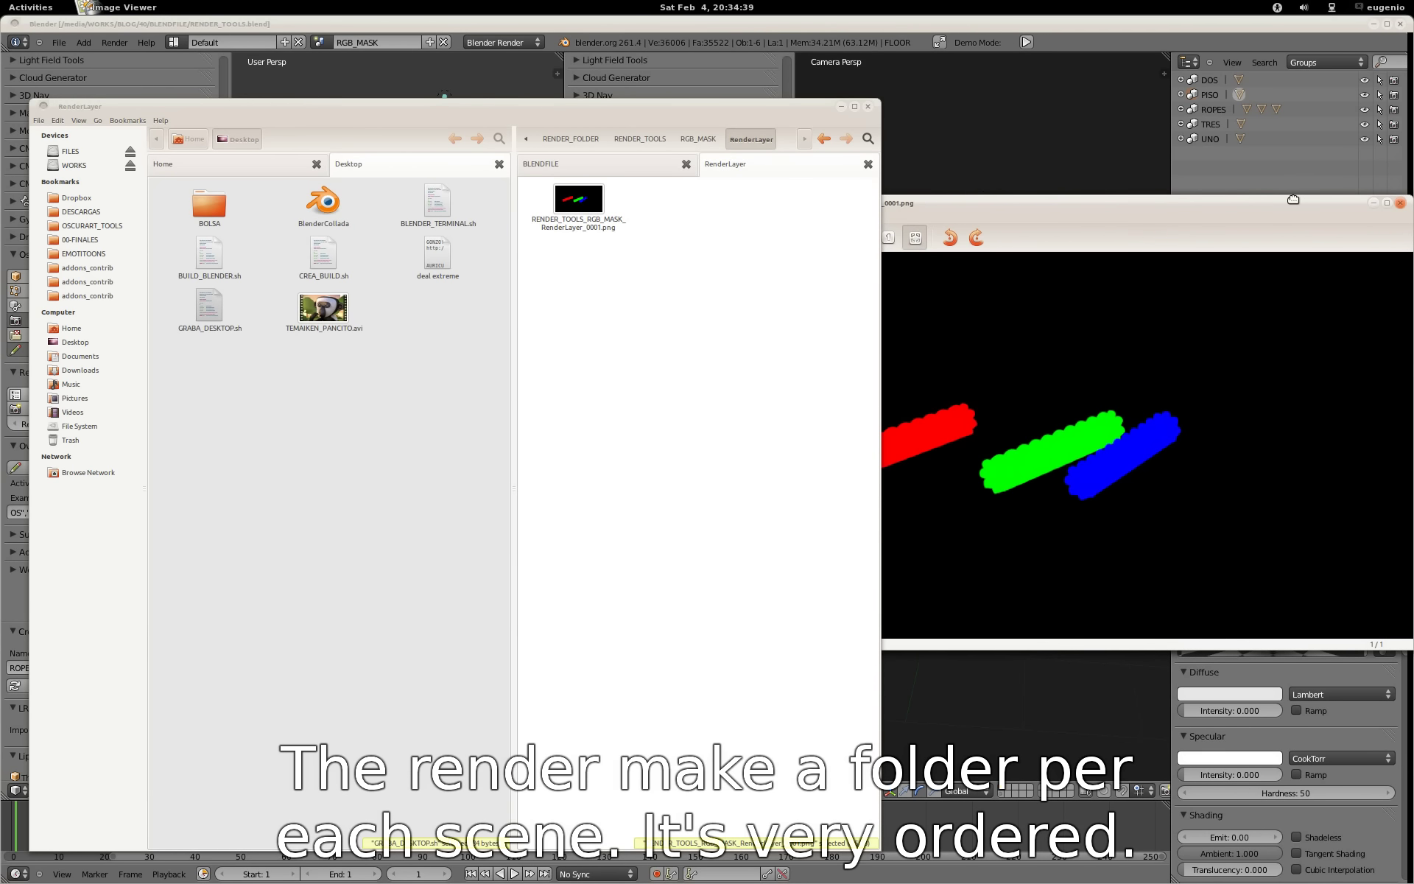
{"action": "left_click_drag", "start_coordinate": [750, 120], "coordinate": [675, 131]}
{"action": "left_click", "coordinate": [1374, 203]}
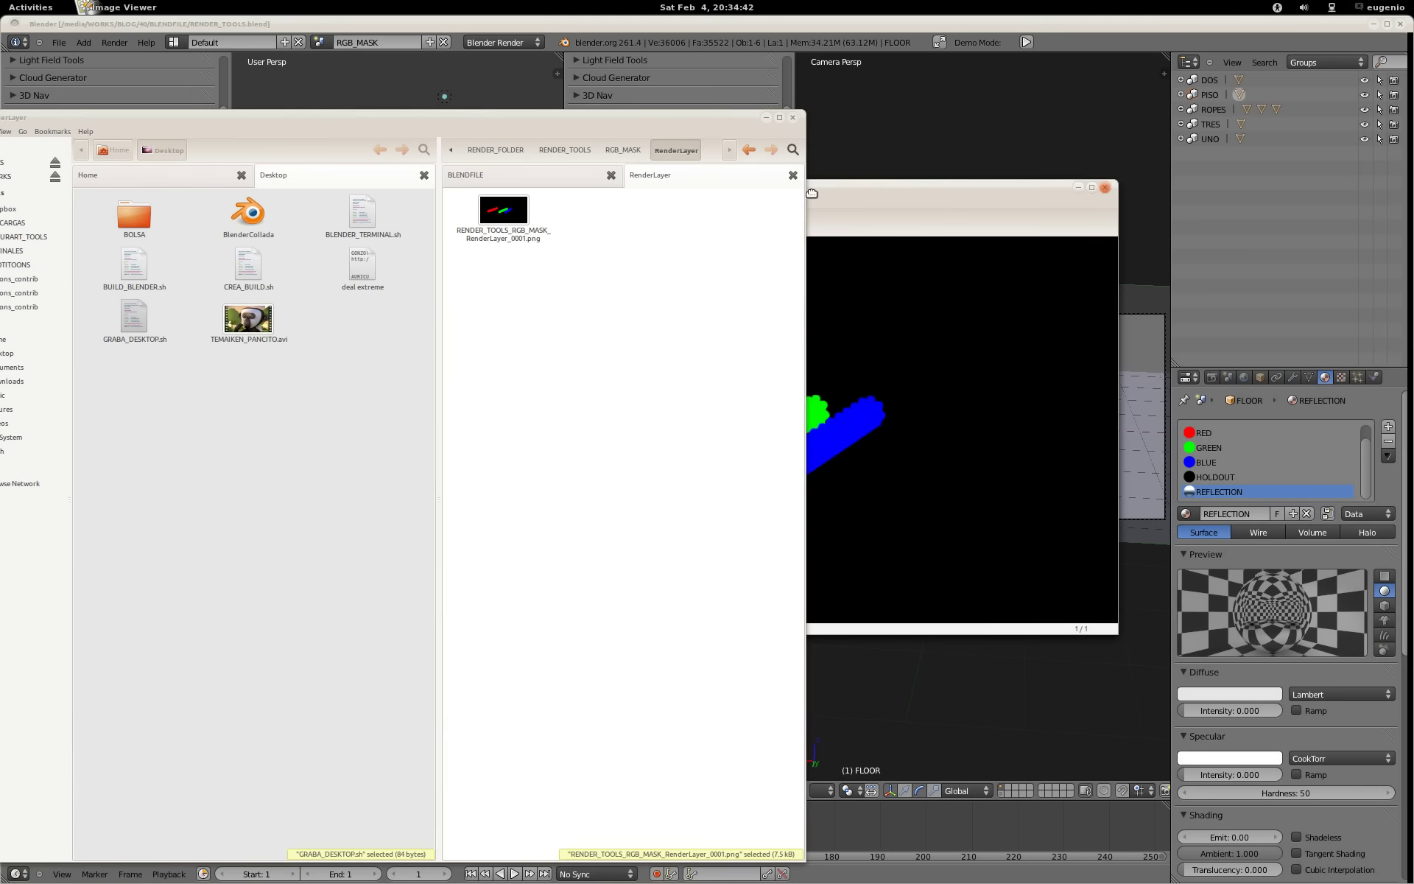
{"action": "left_click_drag", "start_coordinate": [642, 133], "coordinate": [975, 185]}
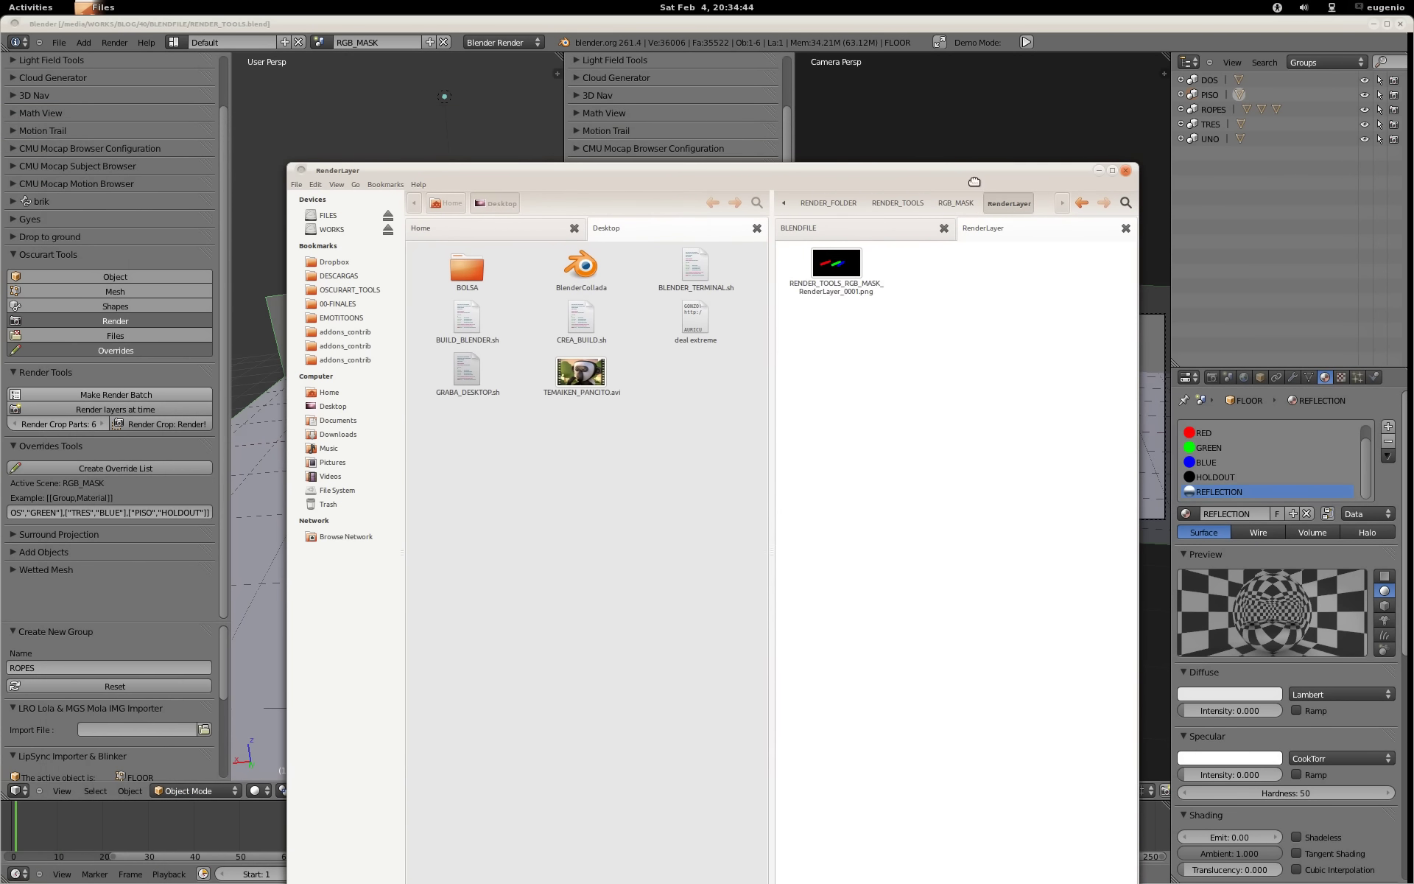
{"action": "left_click", "coordinate": [898, 204]}
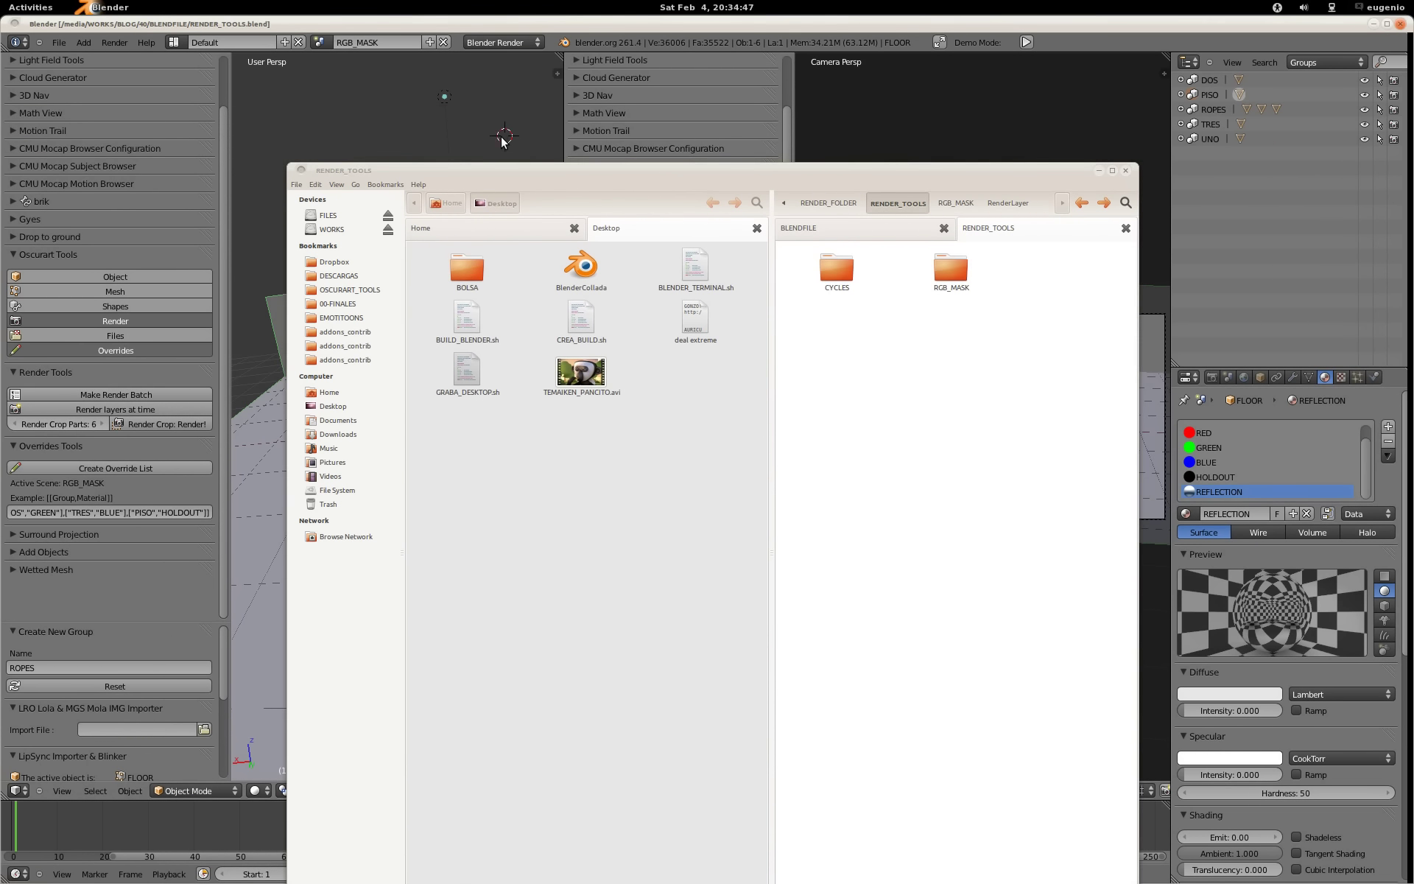
Step: Minimize the file manager and create a Link Objects copy of the RGB_MASK scene named REFLECTION
{"action": "left_click", "coordinate": [1099, 170]}
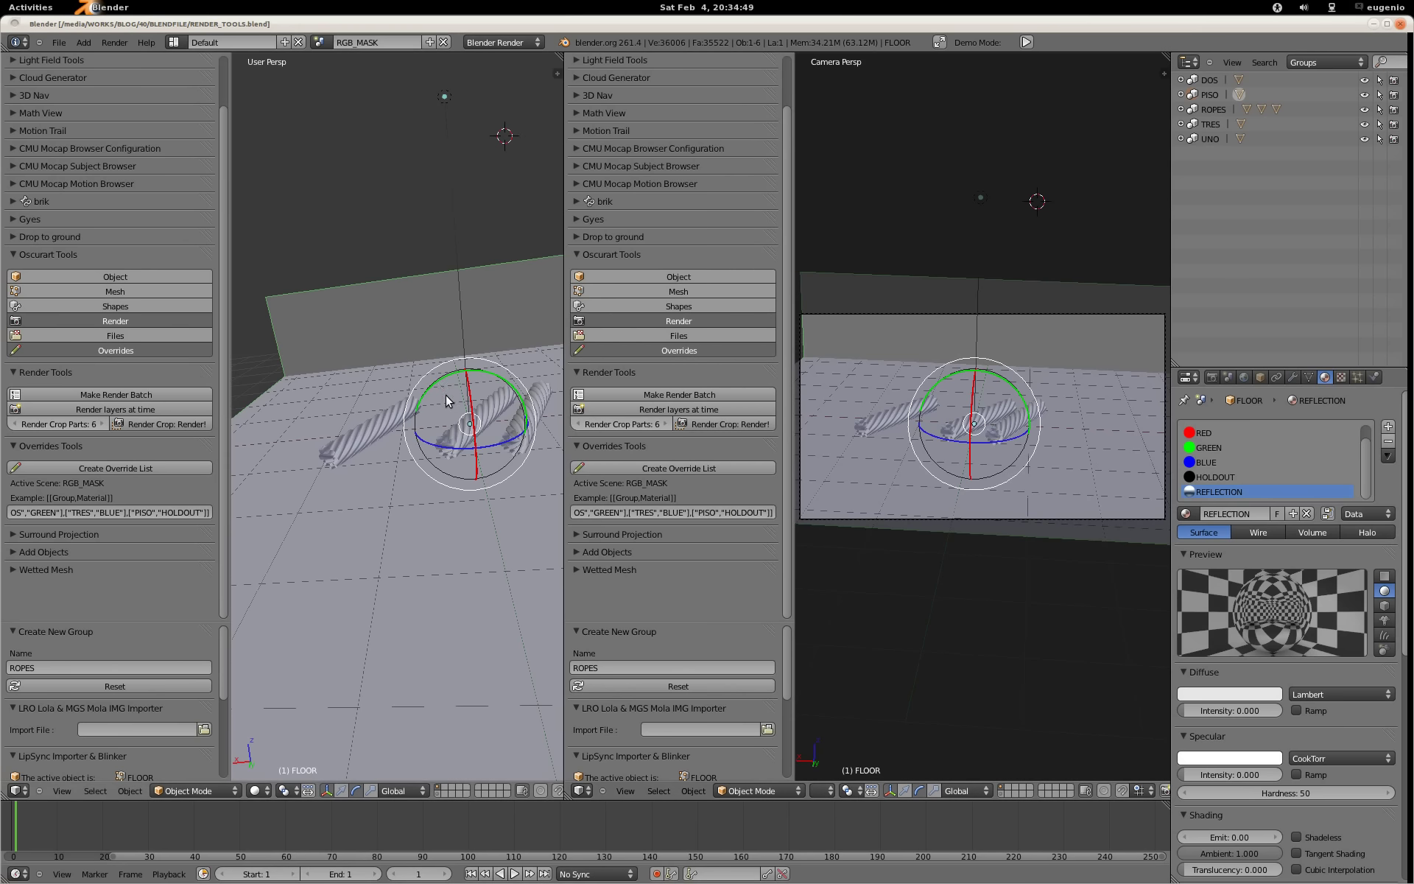
{"action": "left_click", "coordinate": [430, 42]}
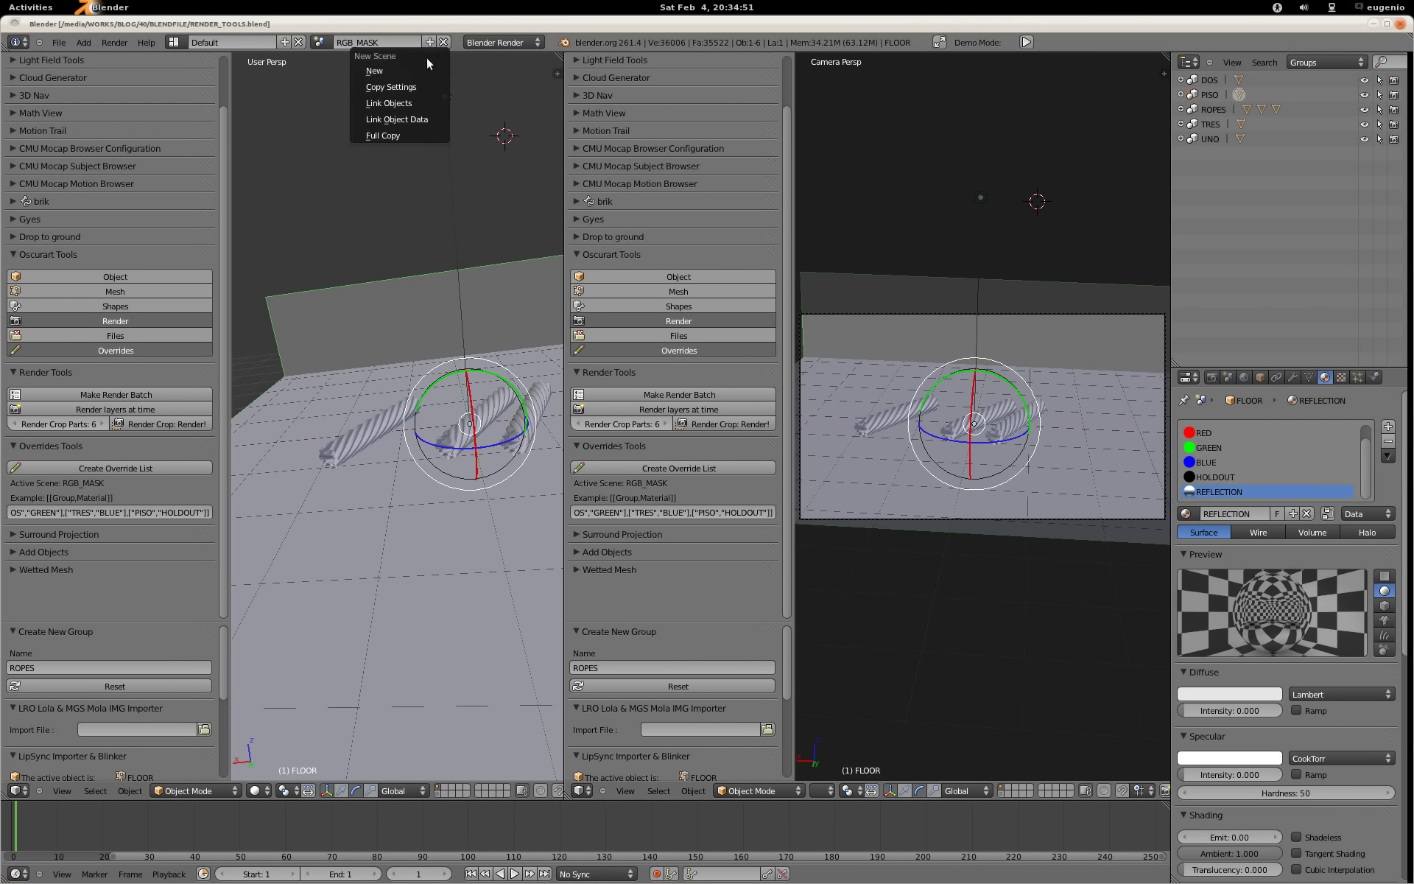
{"action": "left_click", "coordinate": [428, 104]}
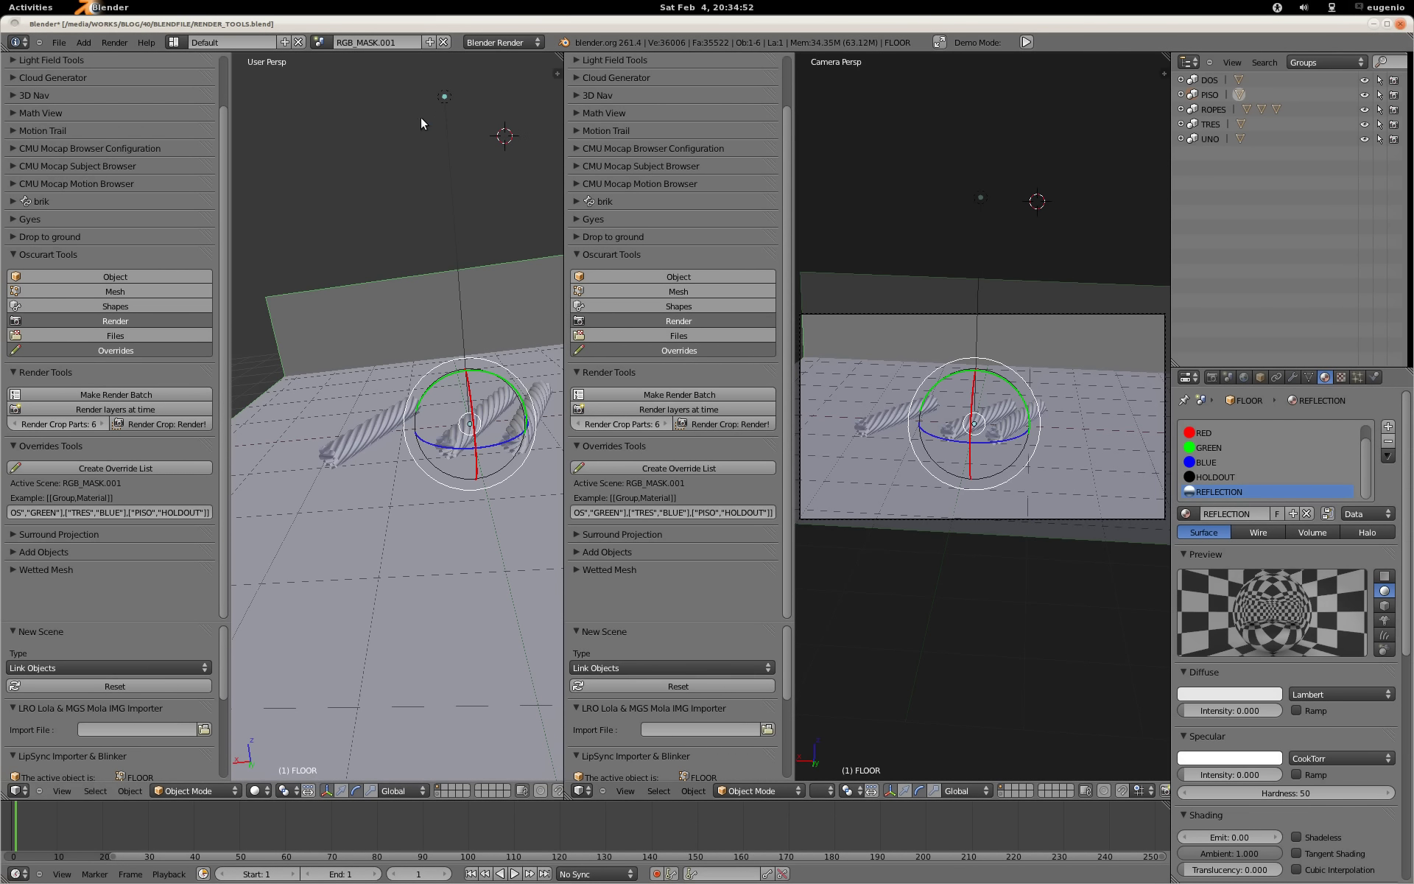
{"action": "left_click", "coordinate": [387, 42]}
{"action": "type", "text": "REFLECTION"}
{"action": "key", "text": "Return"}
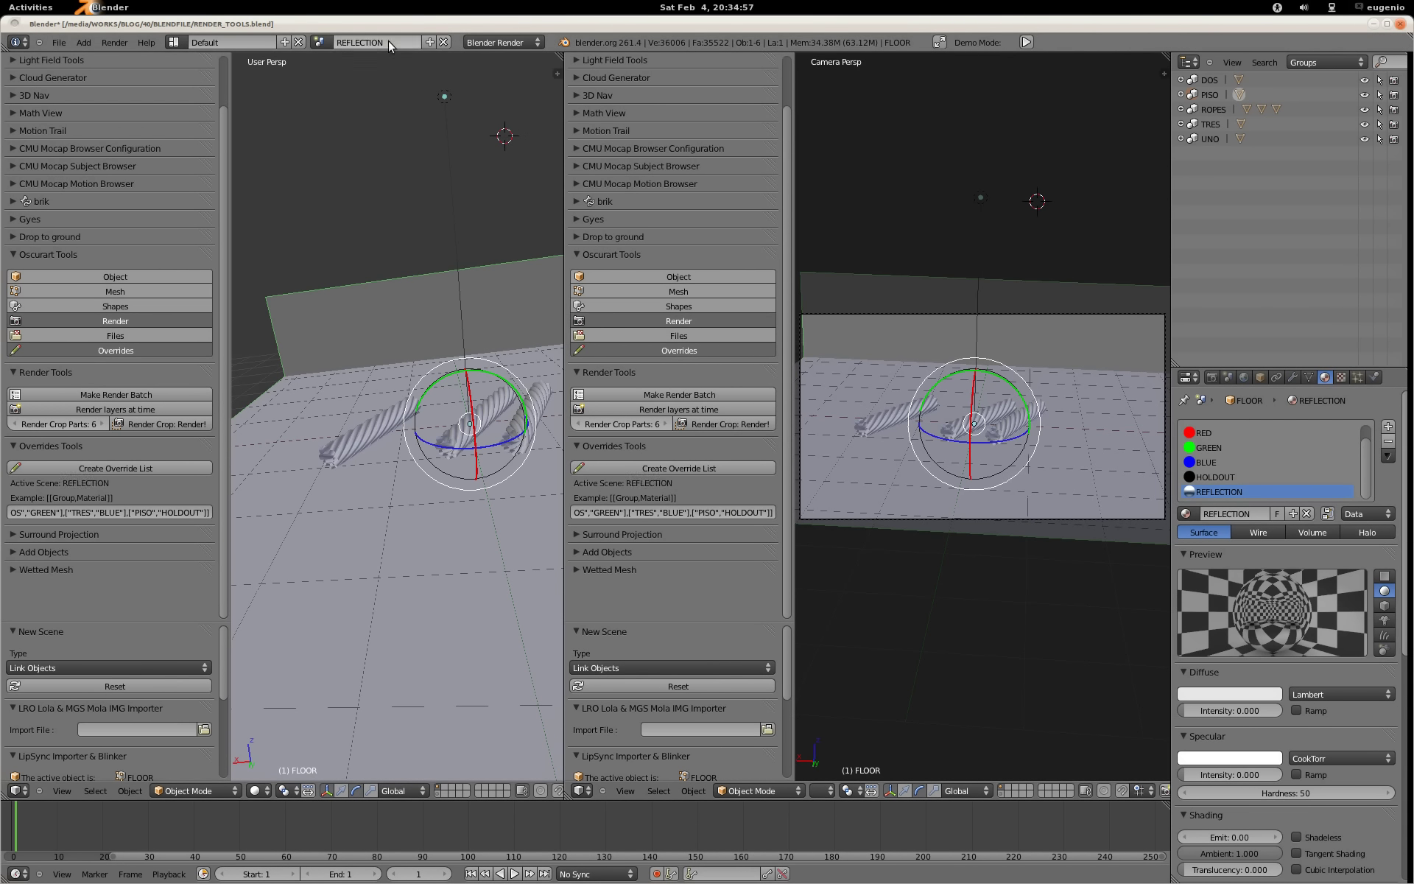
Step: Replace the REFLECTION scene's override list with [["TRES","REFLECTION"],["PISO","REFLECTION"]]
{"action": "left_click", "coordinate": [113, 513]}
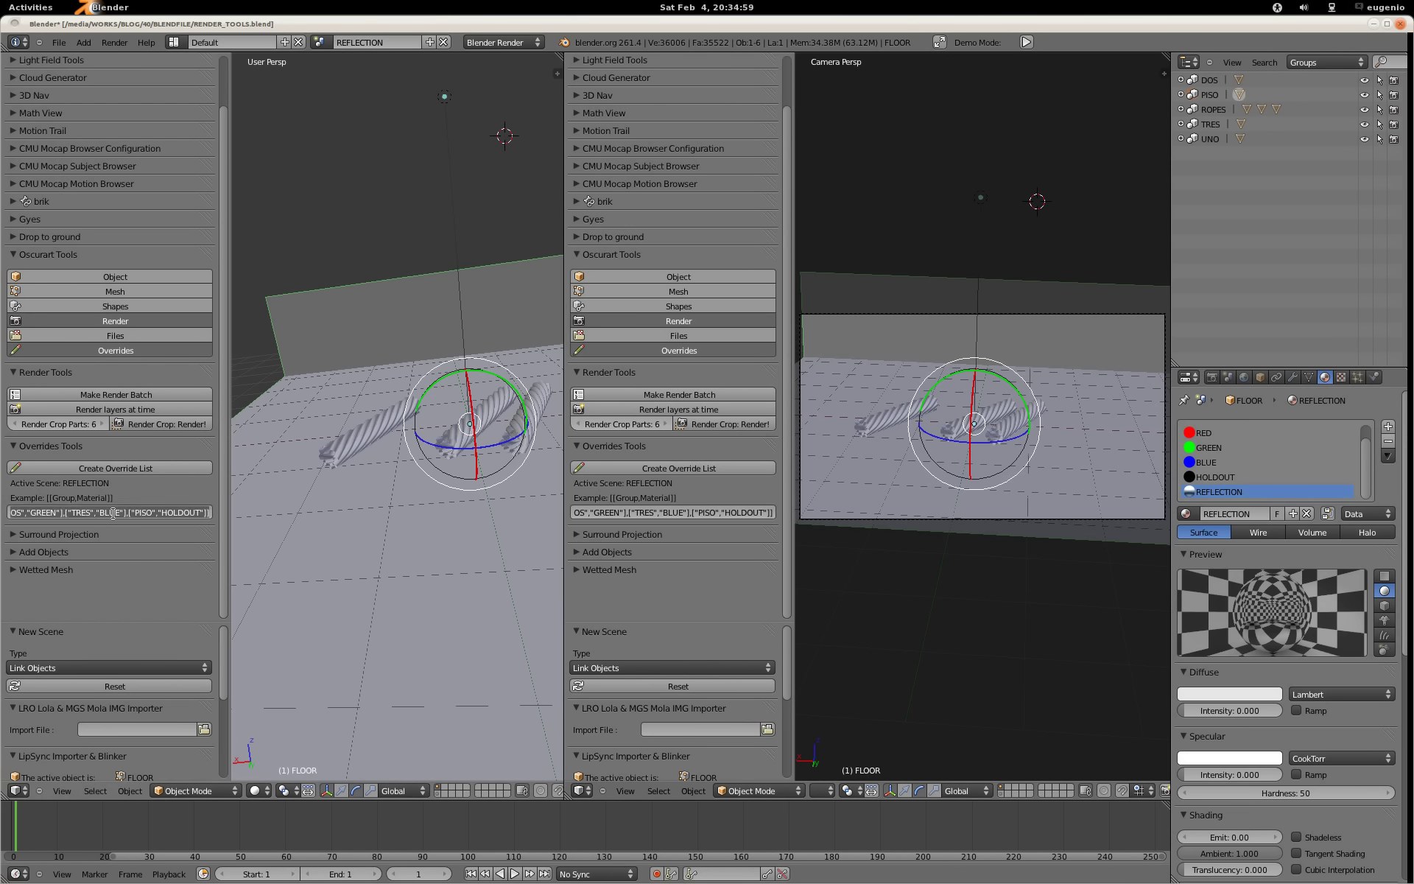
{"action": "key", "text": "ctrl+a"}
{"action": "key", "text": "BackSpace"}
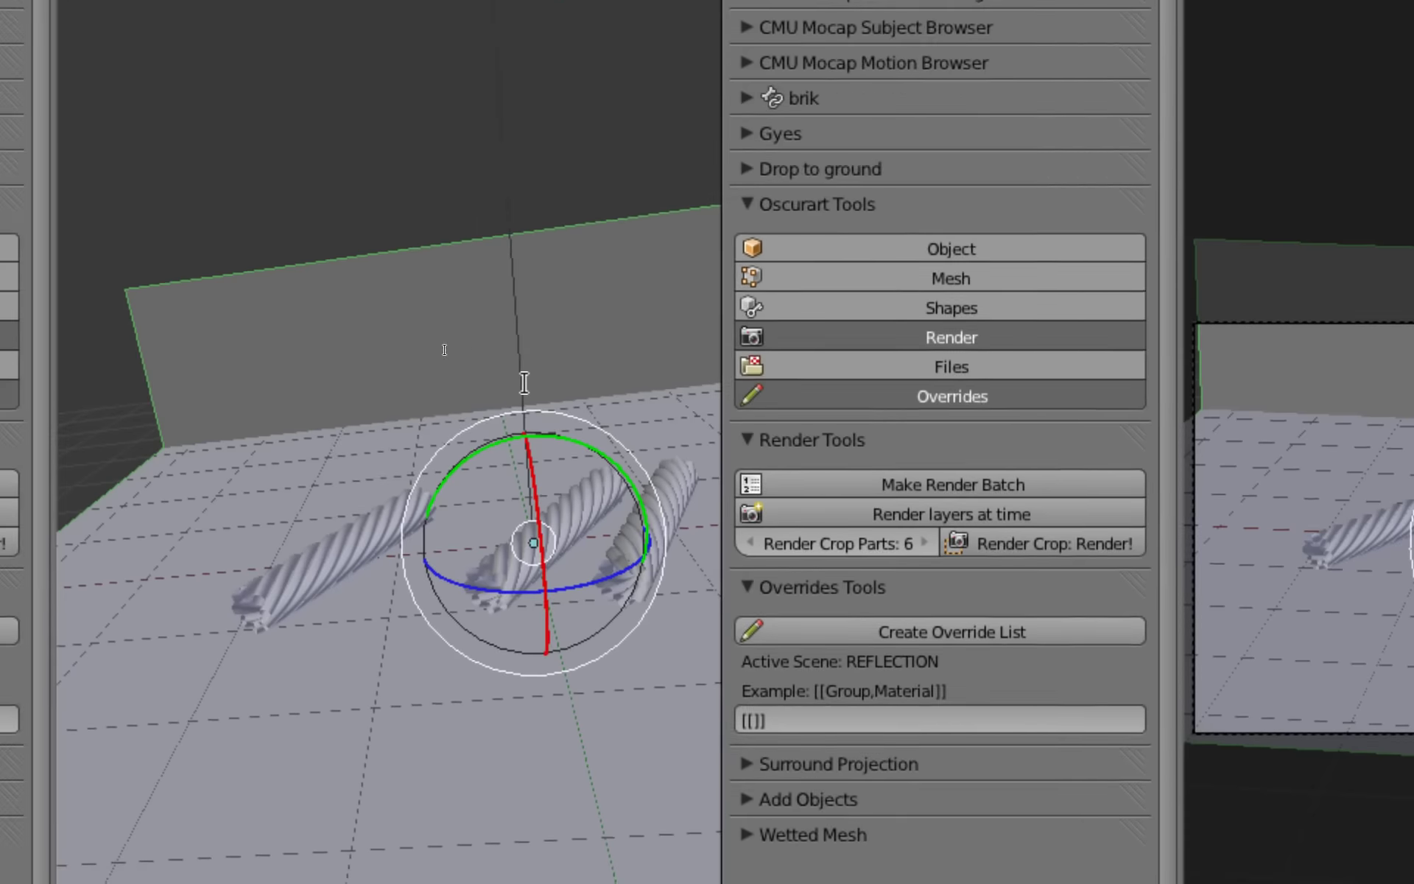
{"action": "type", "text": "T"}
{"action": "key", "text": "BackSpace"}
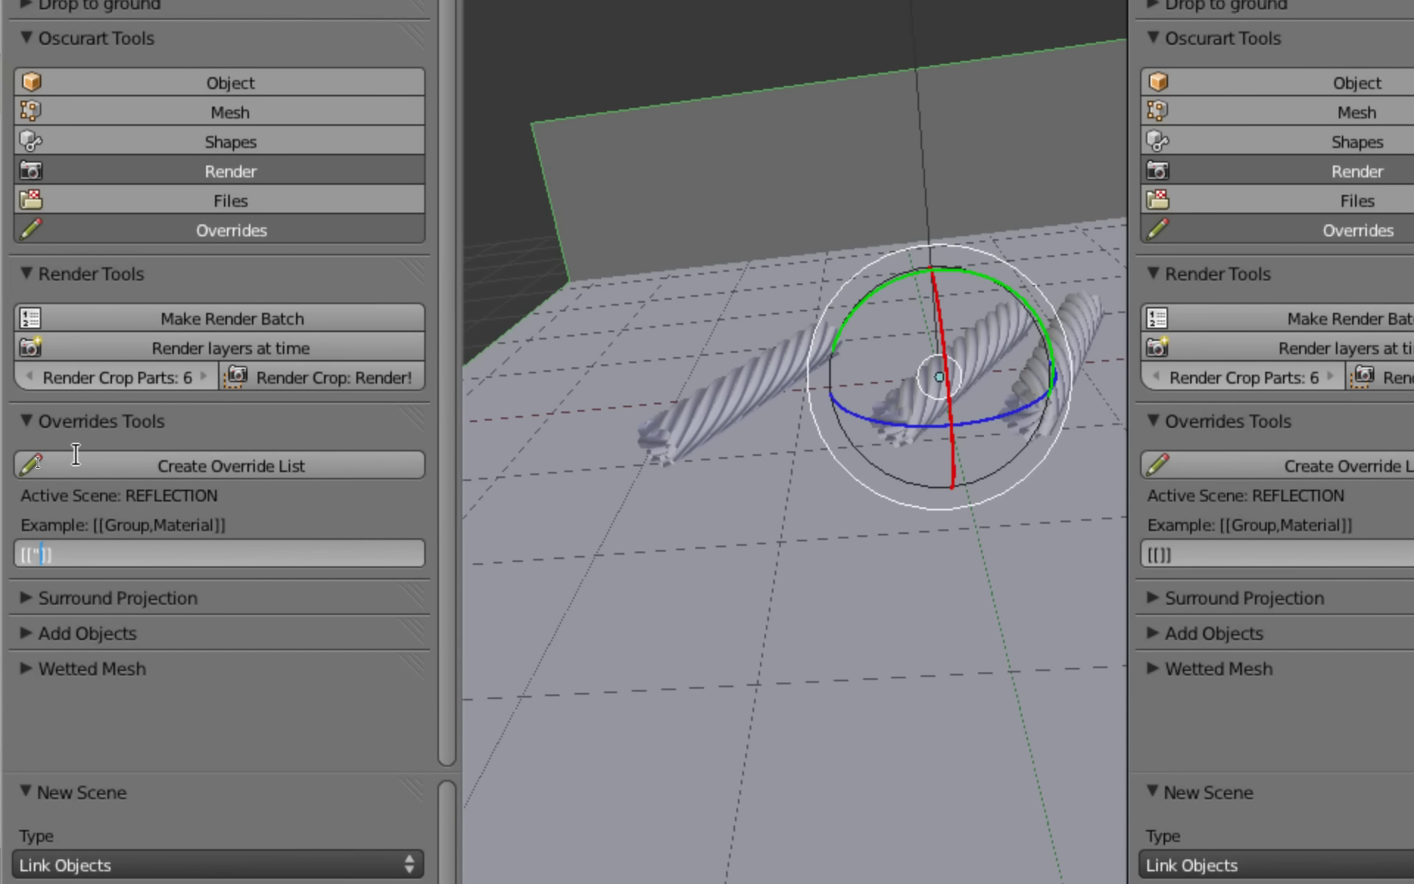
{"action": "type", "text": "\"TRES\""}
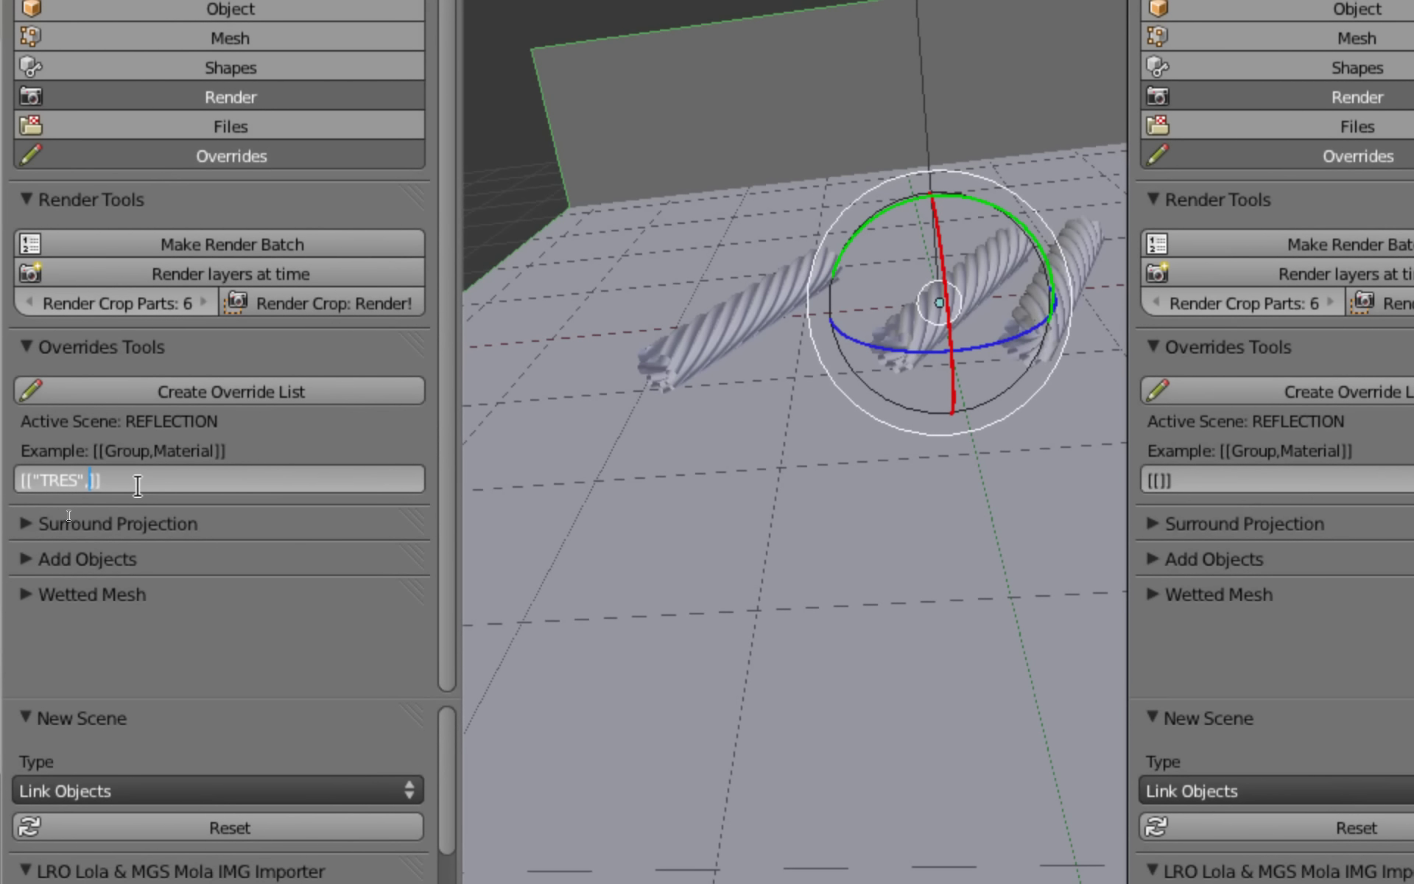
{"action": "type", "text": ",\"REFLECTION\"]"}
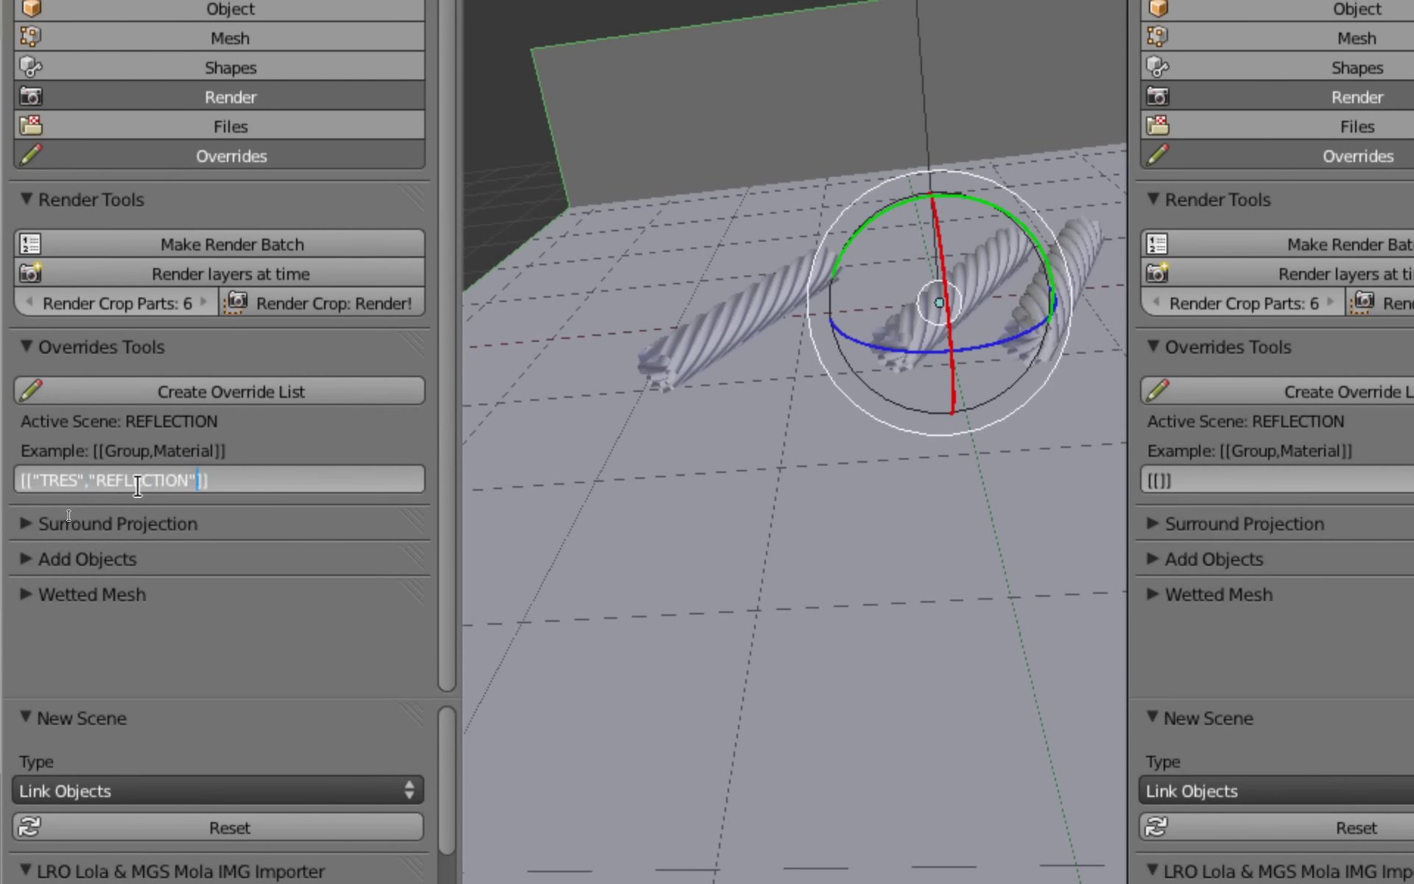
{"action": "type", "text": ",[\"PISO\",\"REFLECTION\""}
{"action": "key", "text": "Return"}
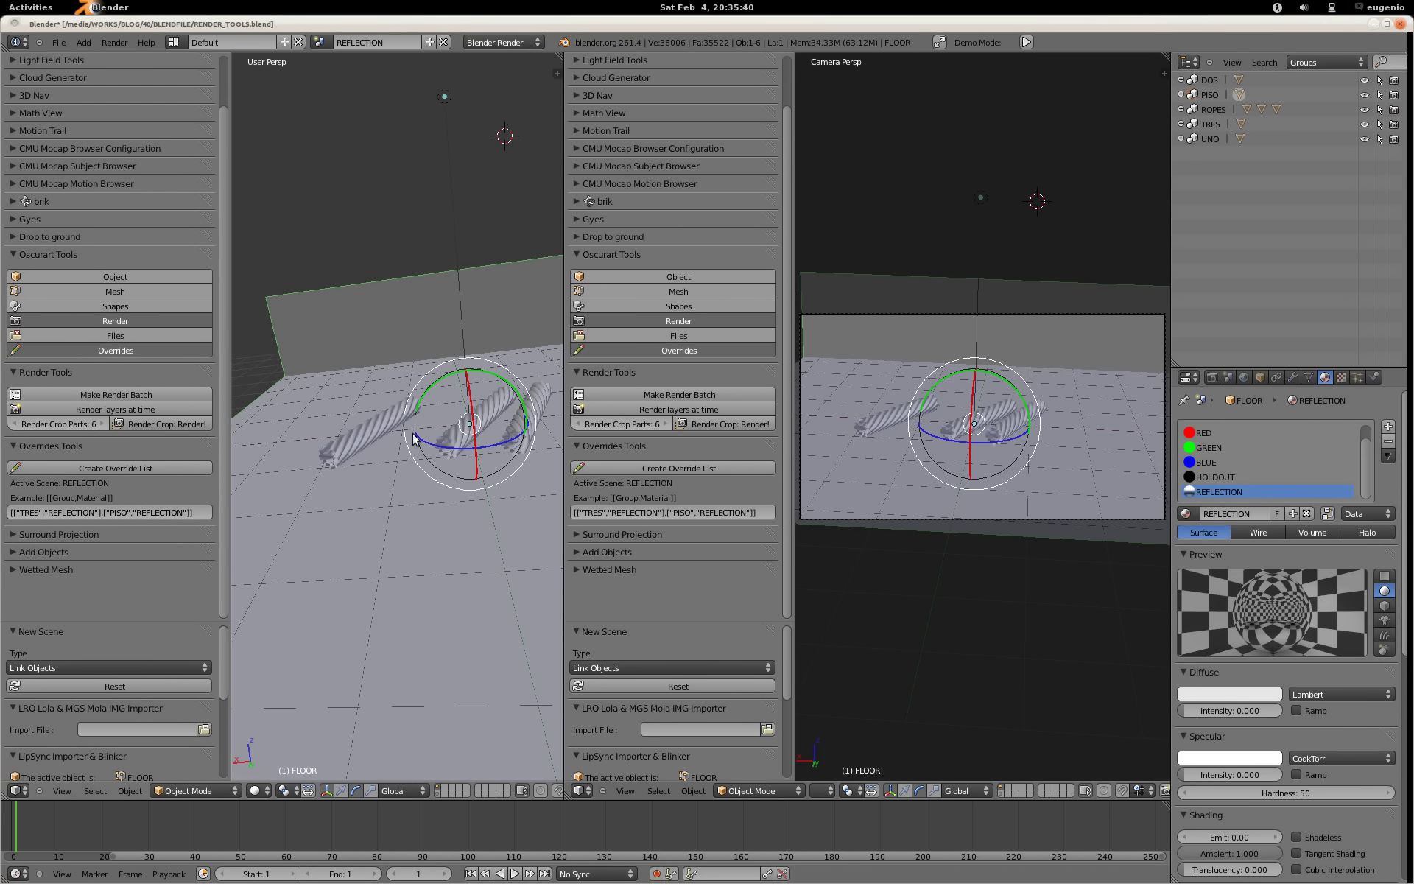
Step: Add a new Image or Movie texture to the World and assign the LIVING_POLAR.hdr image to it
{"action": "left_click", "coordinate": [1244, 377]}
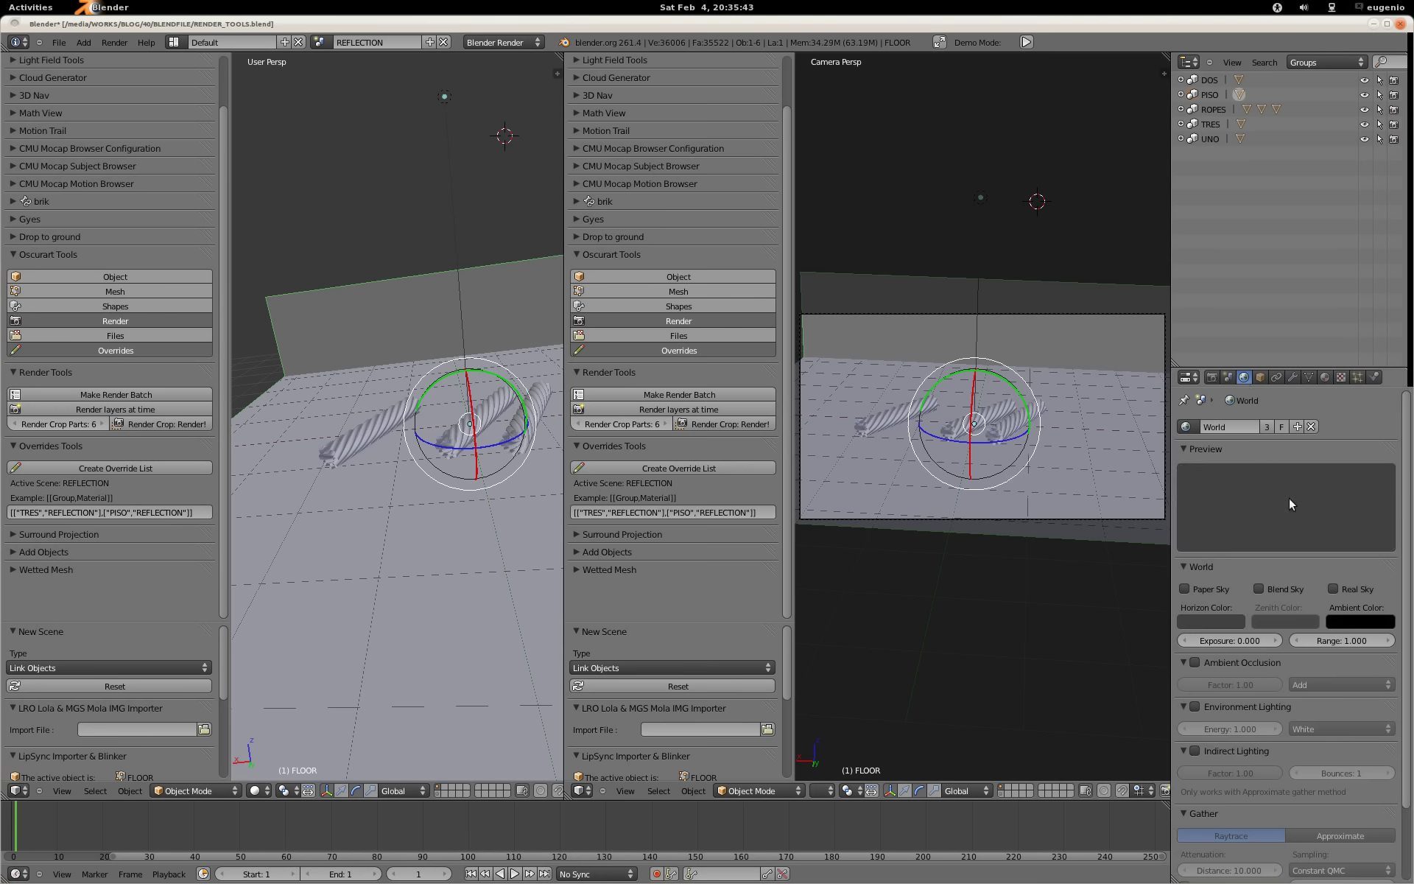
{"action": "left_click", "coordinate": [1325, 376]}
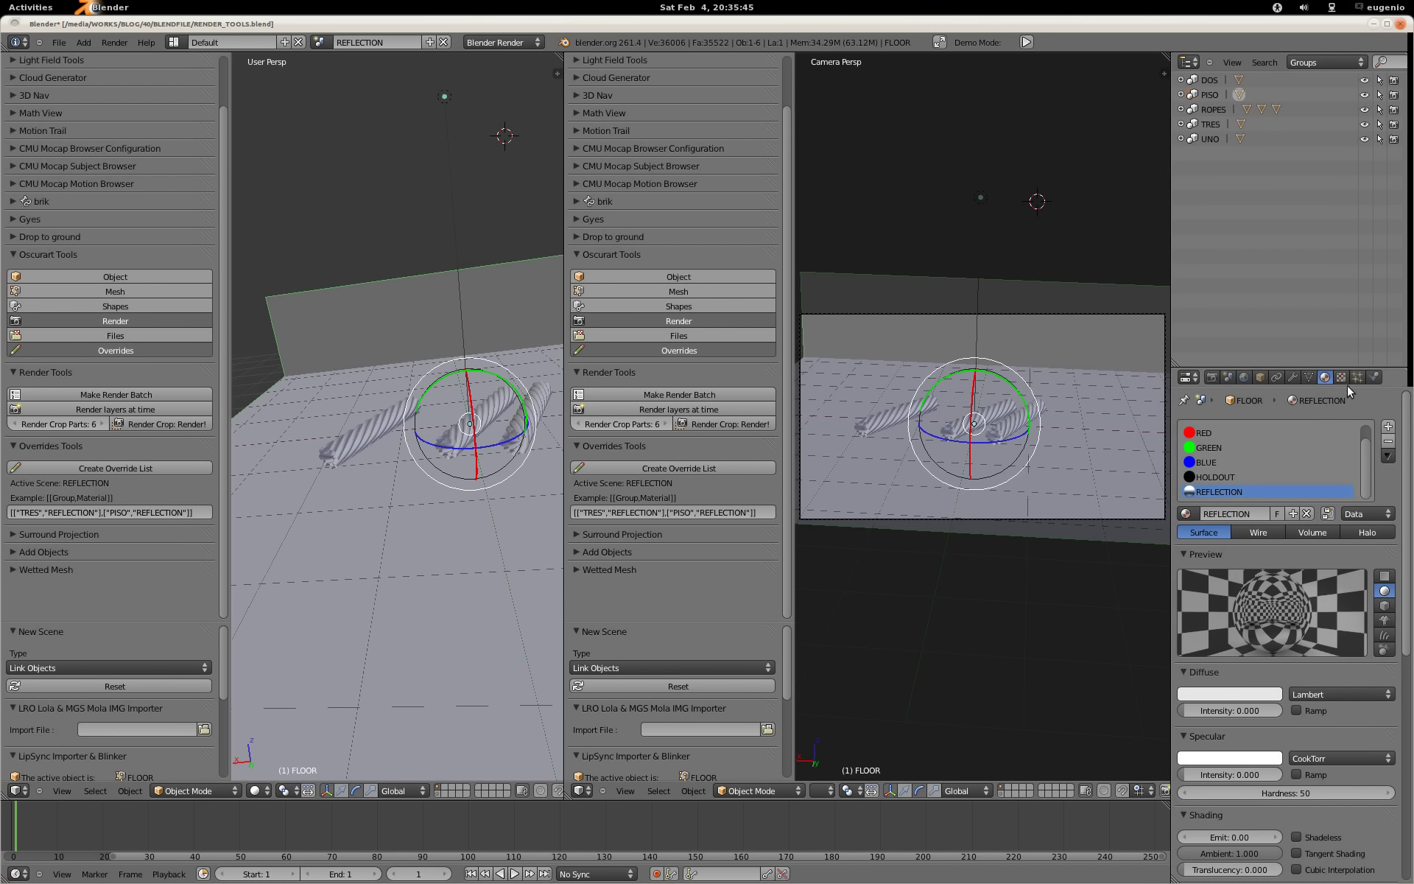
{"action": "left_click", "coordinate": [1342, 376]}
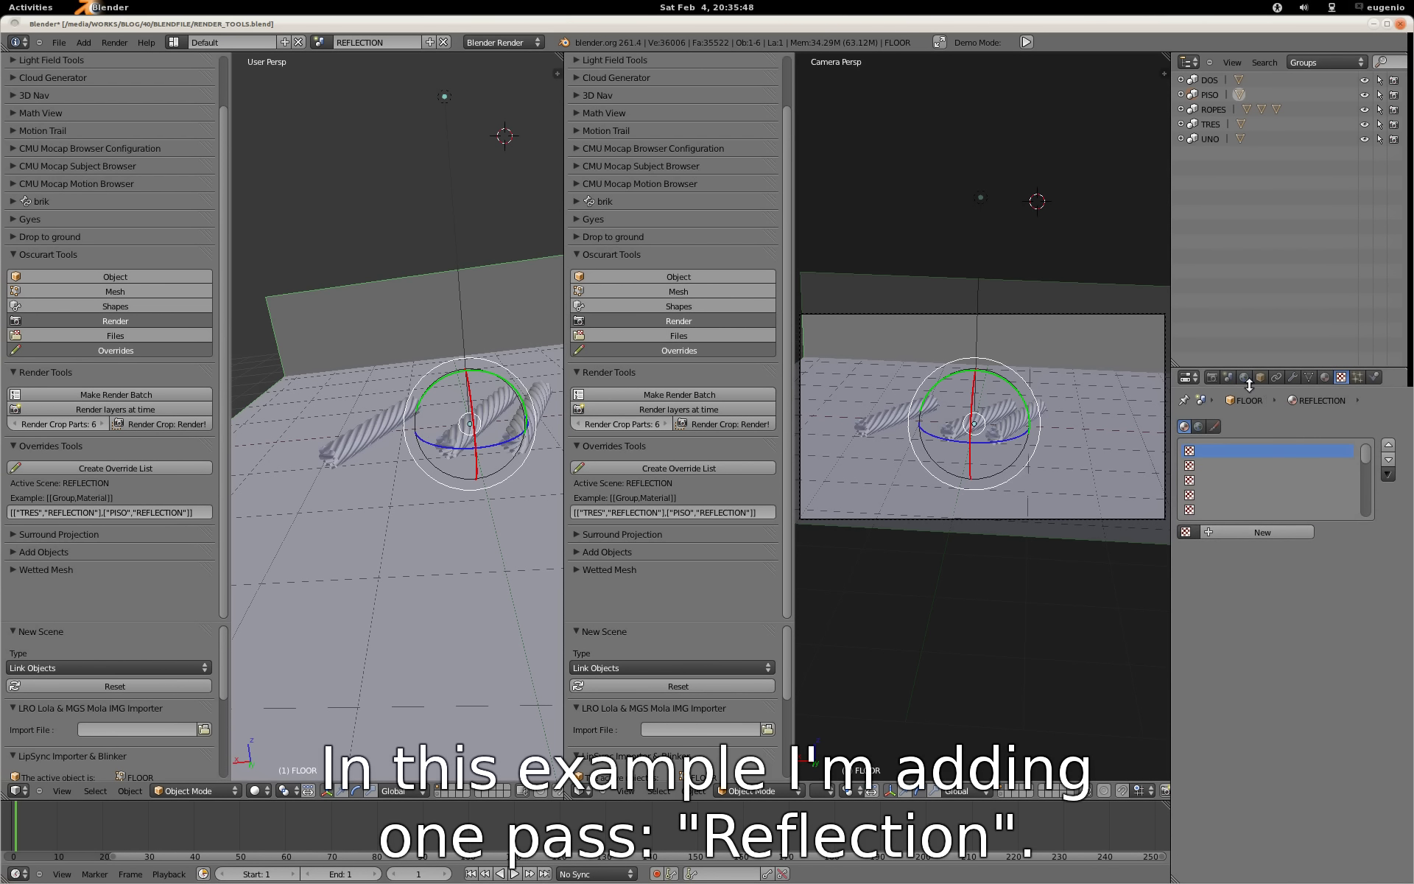
{"action": "left_click", "coordinate": [1245, 377]}
{"action": "left_click", "coordinate": [1342, 376]}
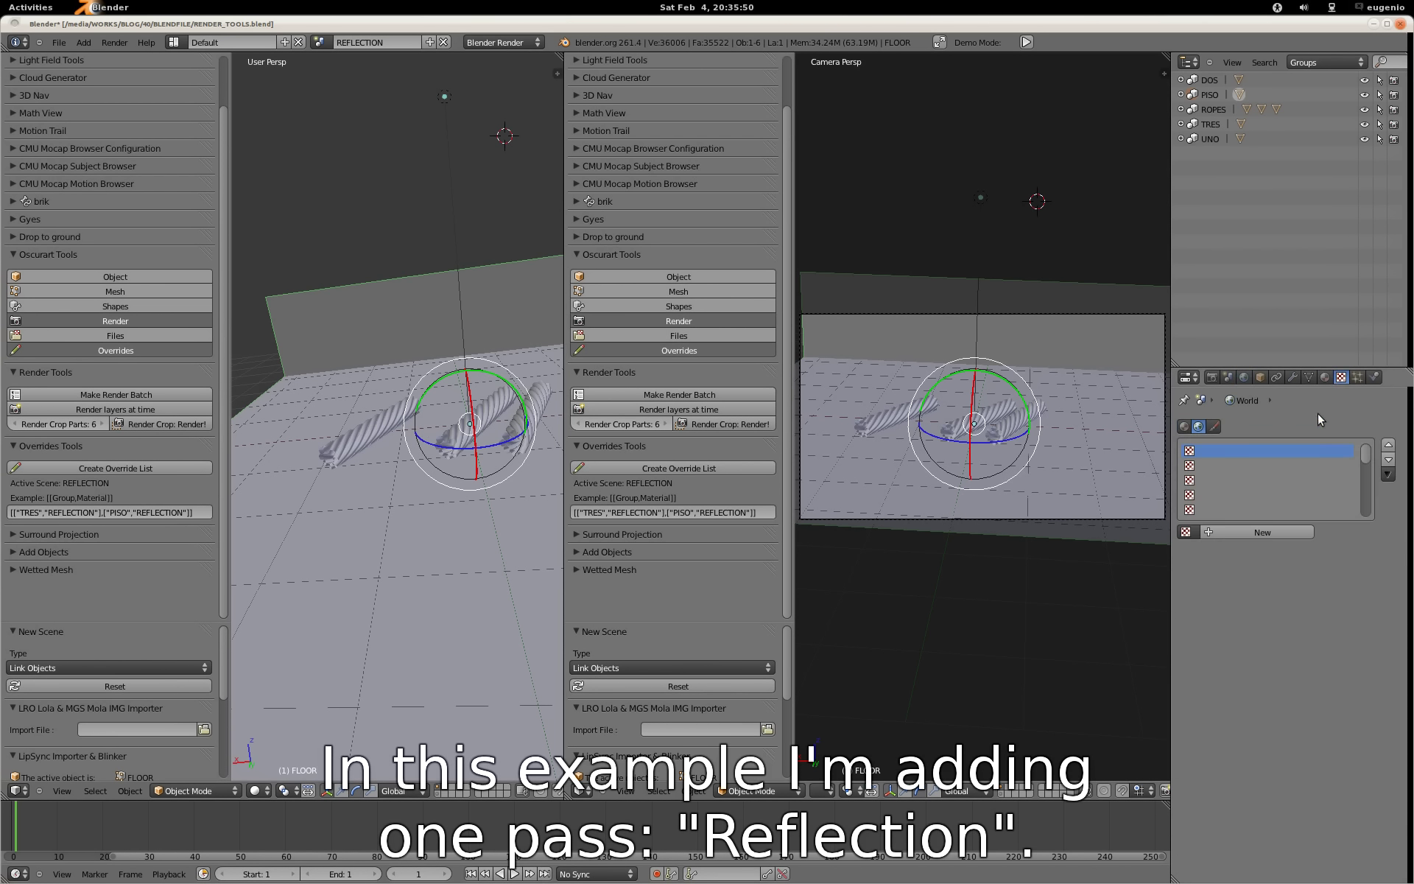
{"action": "left_click", "coordinate": [1231, 532]}
{"action": "left_click", "coordinate": [1297, 551]}
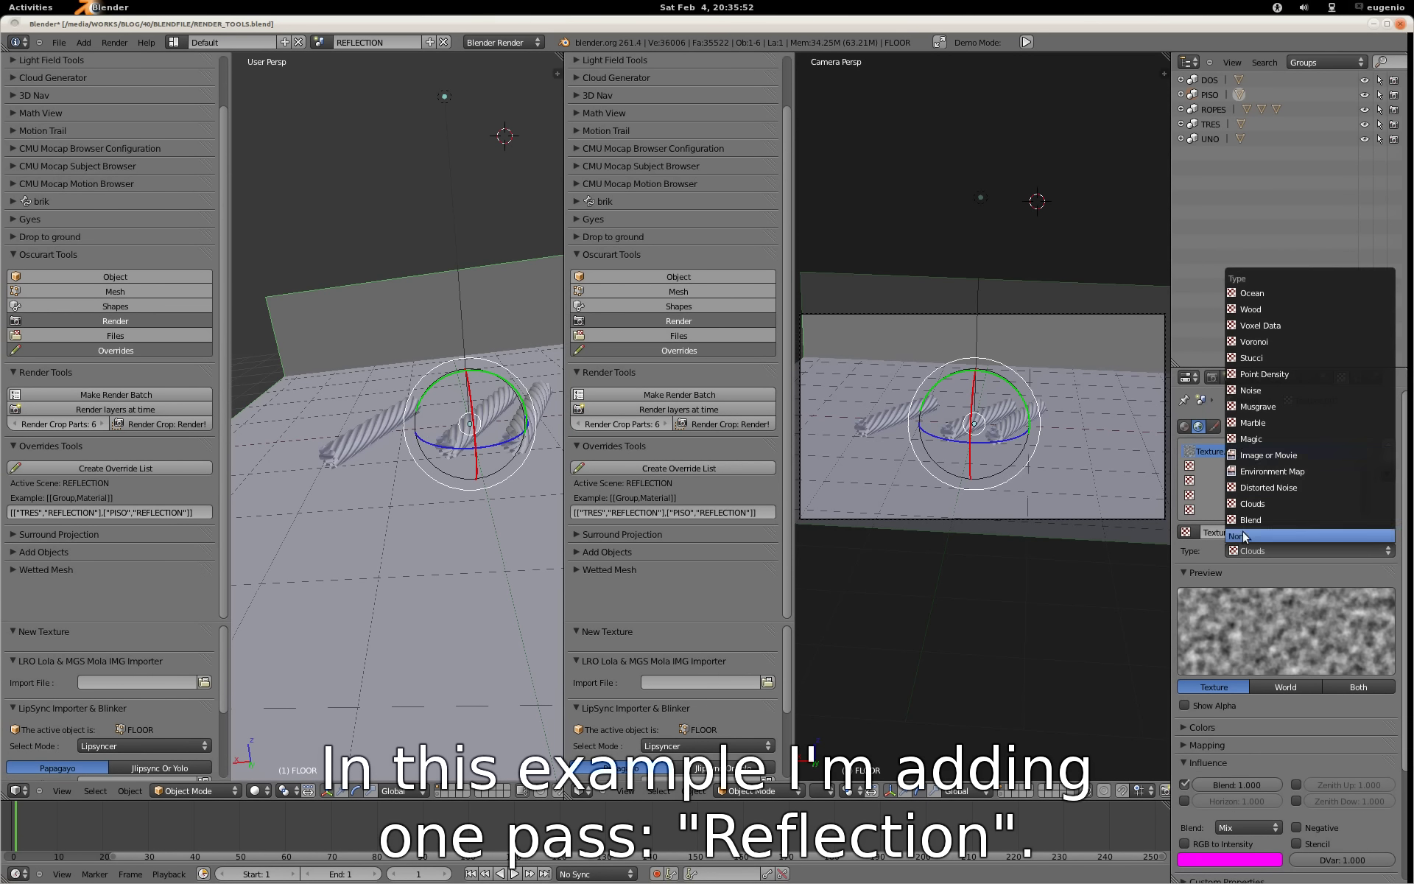
{"action": "left_click", "coordinate": [1297, 454]}
{"action": "scroll", "coordinate": [1253, 560], "scroll_direction": "down", "scroll_amount": 3}
{"action": "left_click", "coordinate": [1186, 680]}
{"action": "left_click", "coordinate": [1223, 701]}
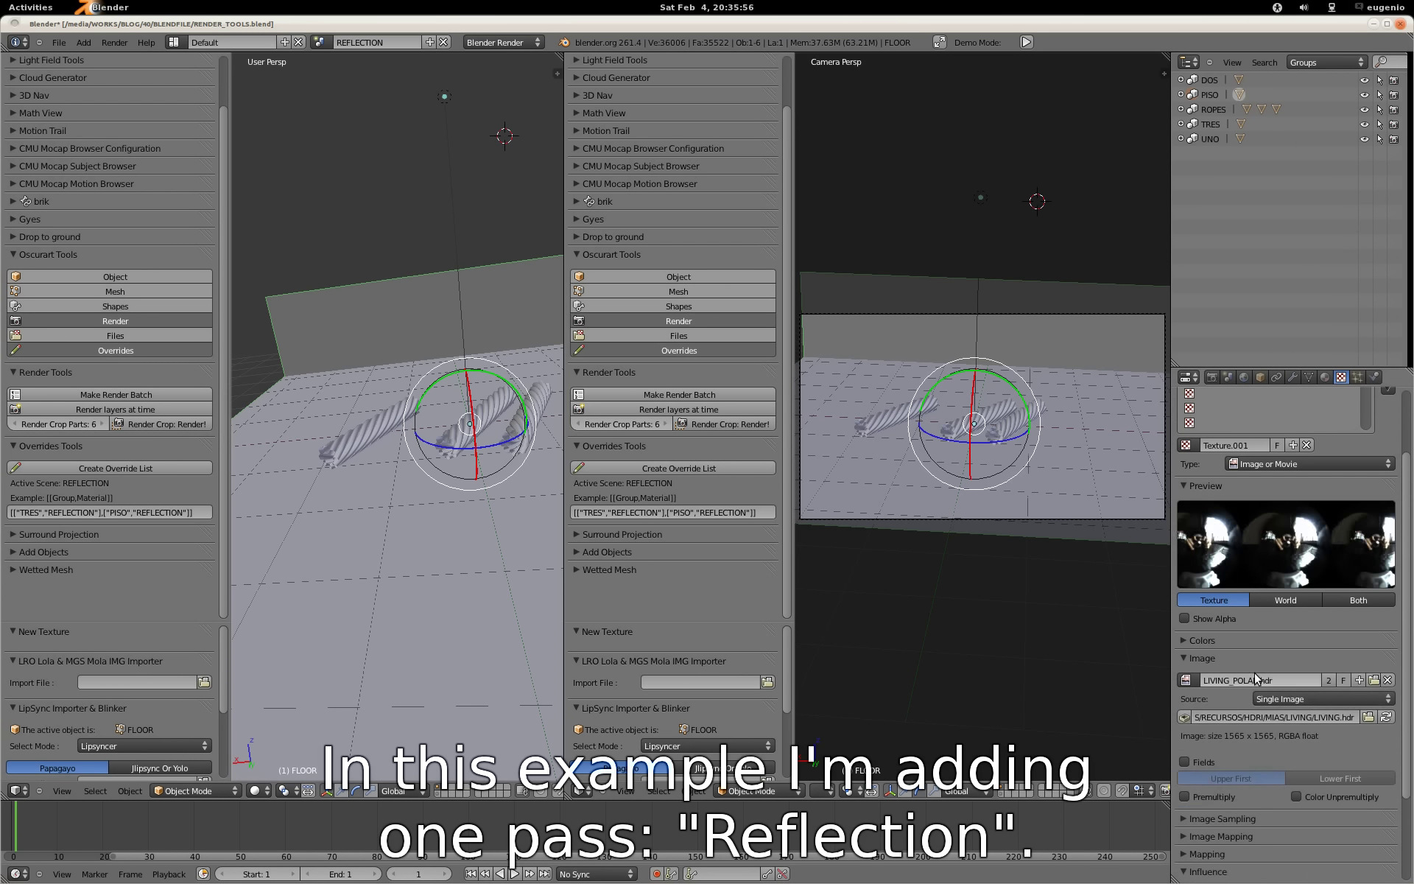
Step: Make the world texture influence Horizon instead of Blend and set its mapping coordinates to AngMap
{"action": "scroll", "coordinate": [1279, 694], "scroll_direction": "down", "scroll_amount": 2}
{"action": "scroll", "coordinate": [1289, 722], "scroll_direction": "down", "scroll_amount": 2}
{"action": "left_click", "coordinate": [1186, 793]}
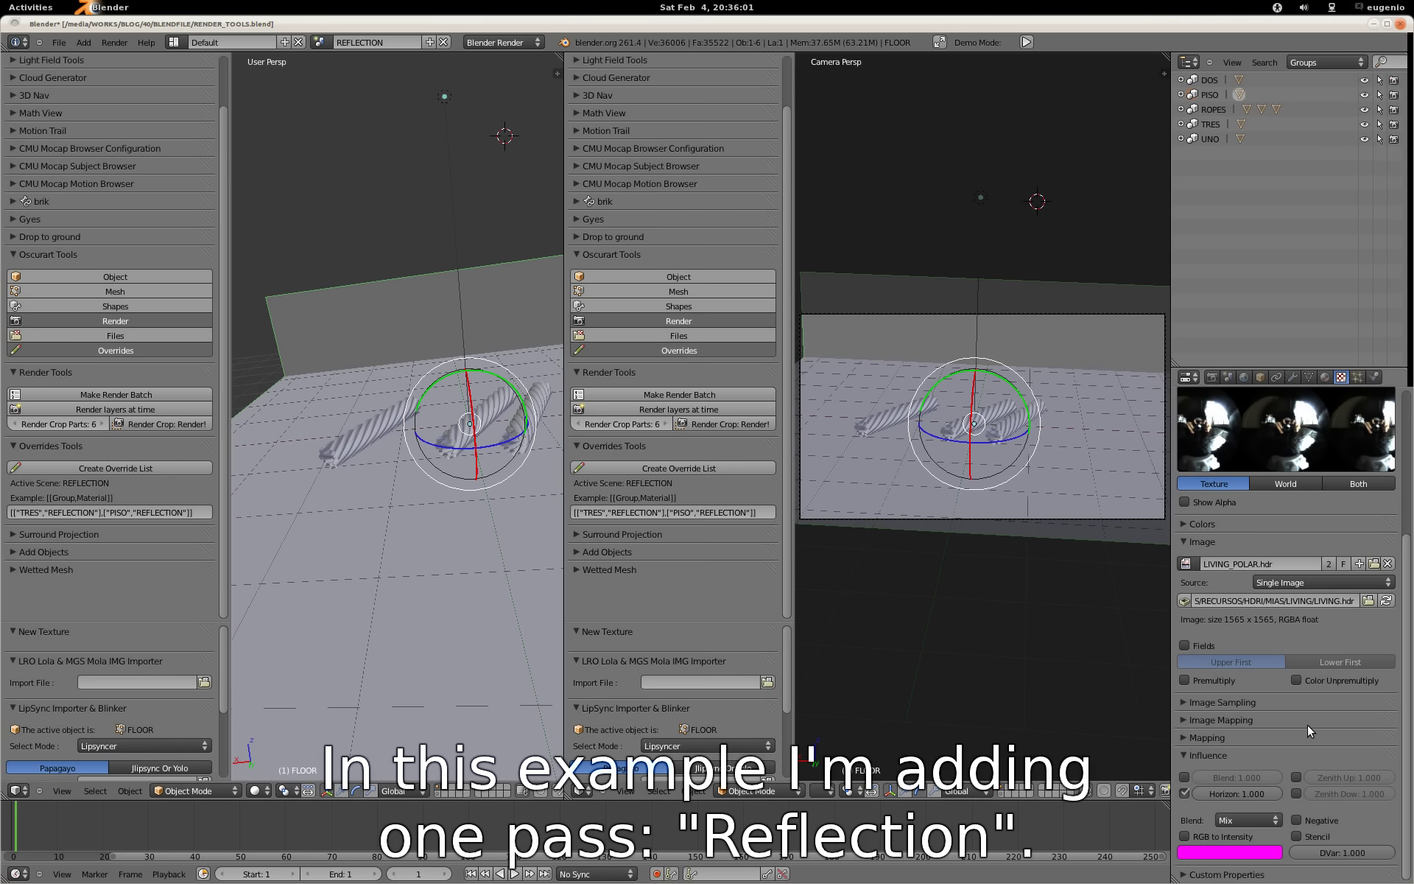
{"action": "left_click", "coordinate": [1204, 738]}
{"action": "left_click", "coordinate": [1293, 760]}
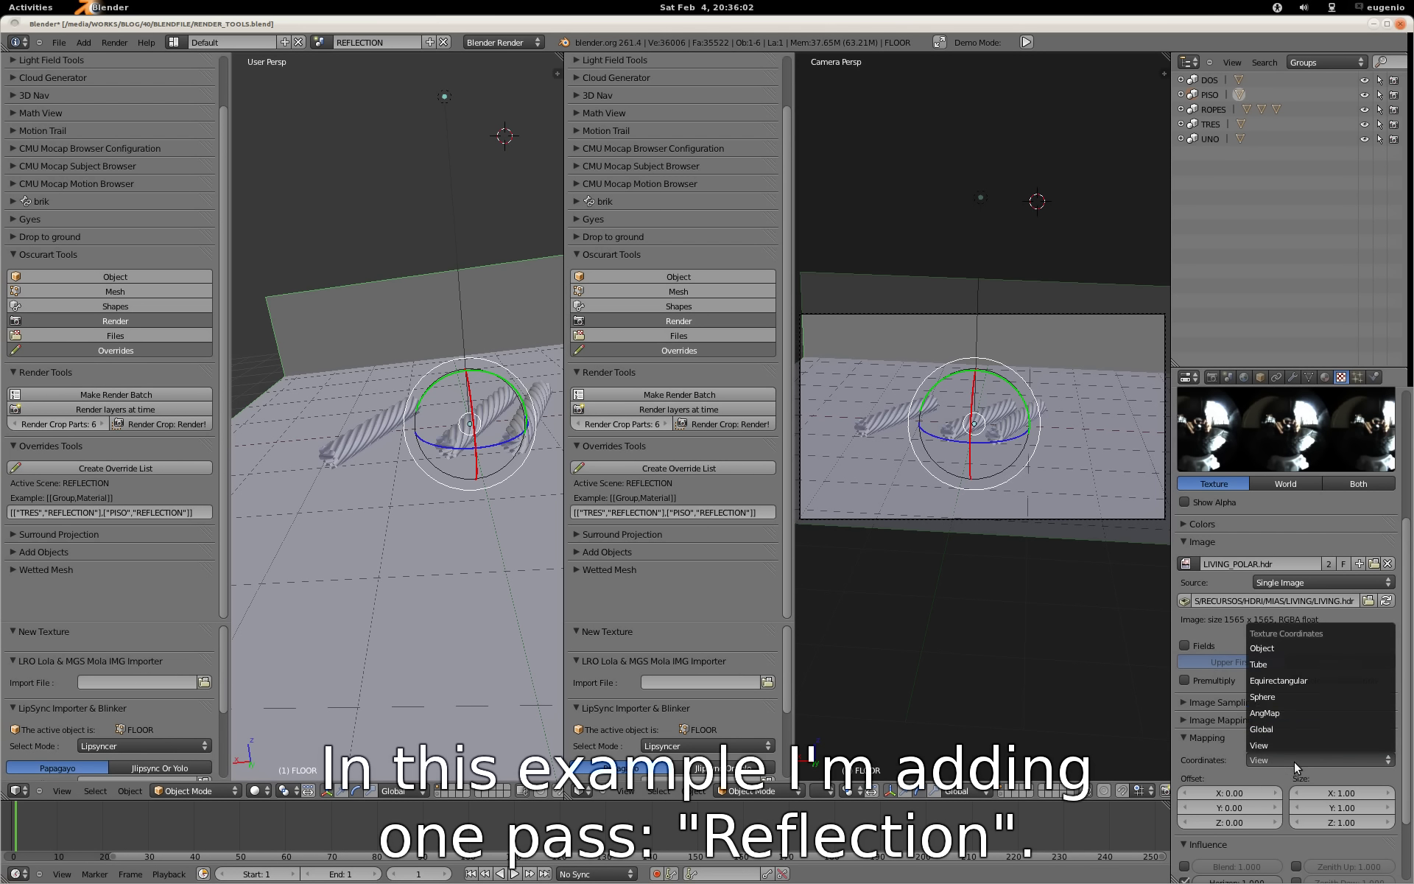
{"action": "left_click", "coordinate": [1288, 713]}
Step: Enable Real Sky in the World settings and save RENDER_TOOLS.blend over the existing file
{"action": "left_click", "coordinate": [1245, 377]}
{"action": "scroll", "coordinate": [1257, 537], "scroll_direction": "down", "scroll_amount": 2}
{"action": "key", "text": "ctrl+s"}
{"action": "left_click", "coordinate": [364, 510]}
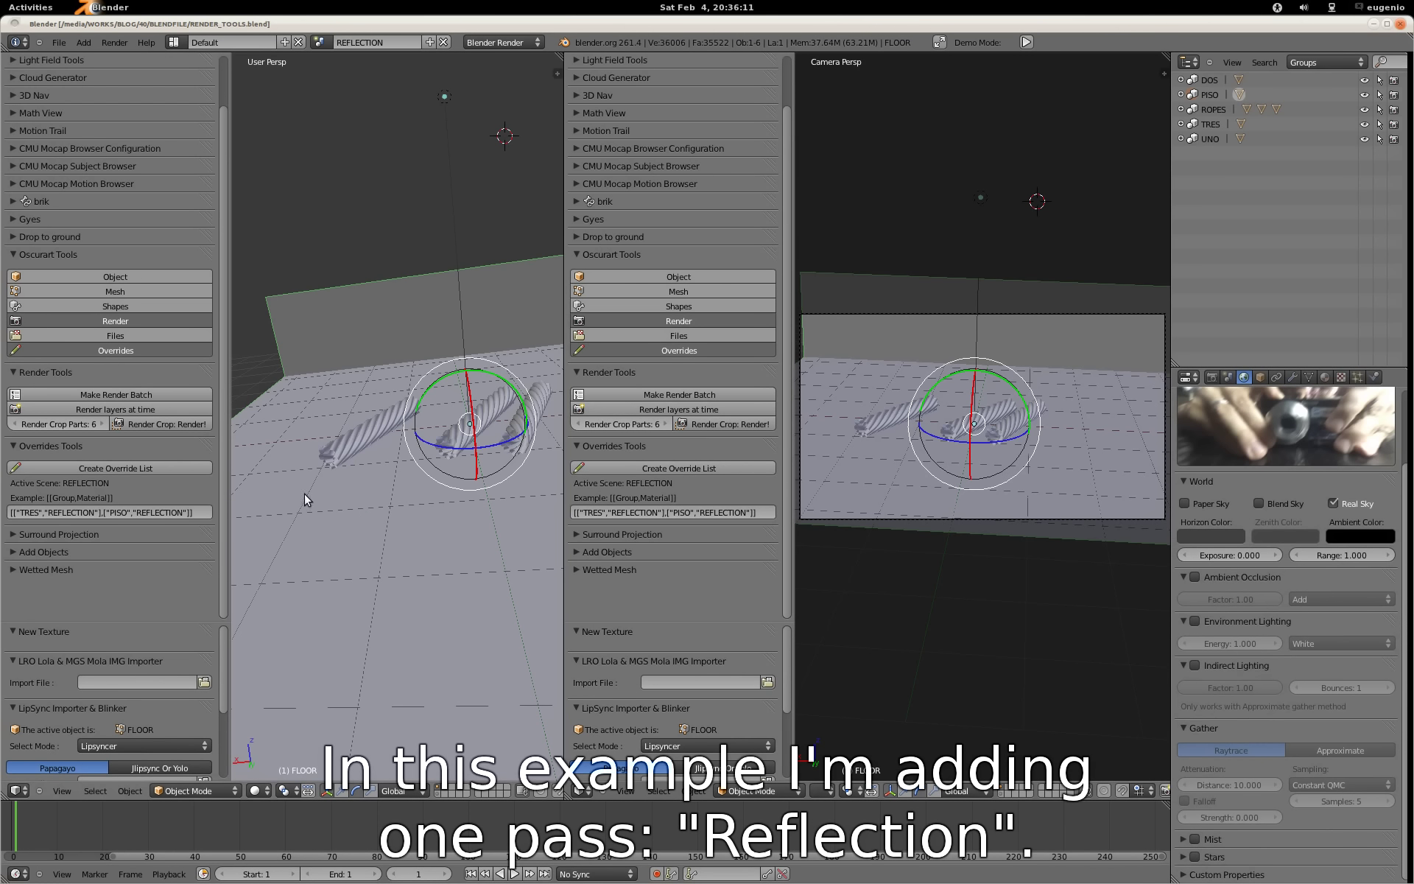
Step: Switch to the file manager window showing the RENDER_TOOLS output folder
{"action": "key", "text": "alt+Tab"}
{"action": "key", "text": "alt+Tab"}
{"action": "key", "text": "alt+Tab"}
{"action": "key", "text": "alt+Tab"}
{"action": "key", "text": "alt+Tab"}
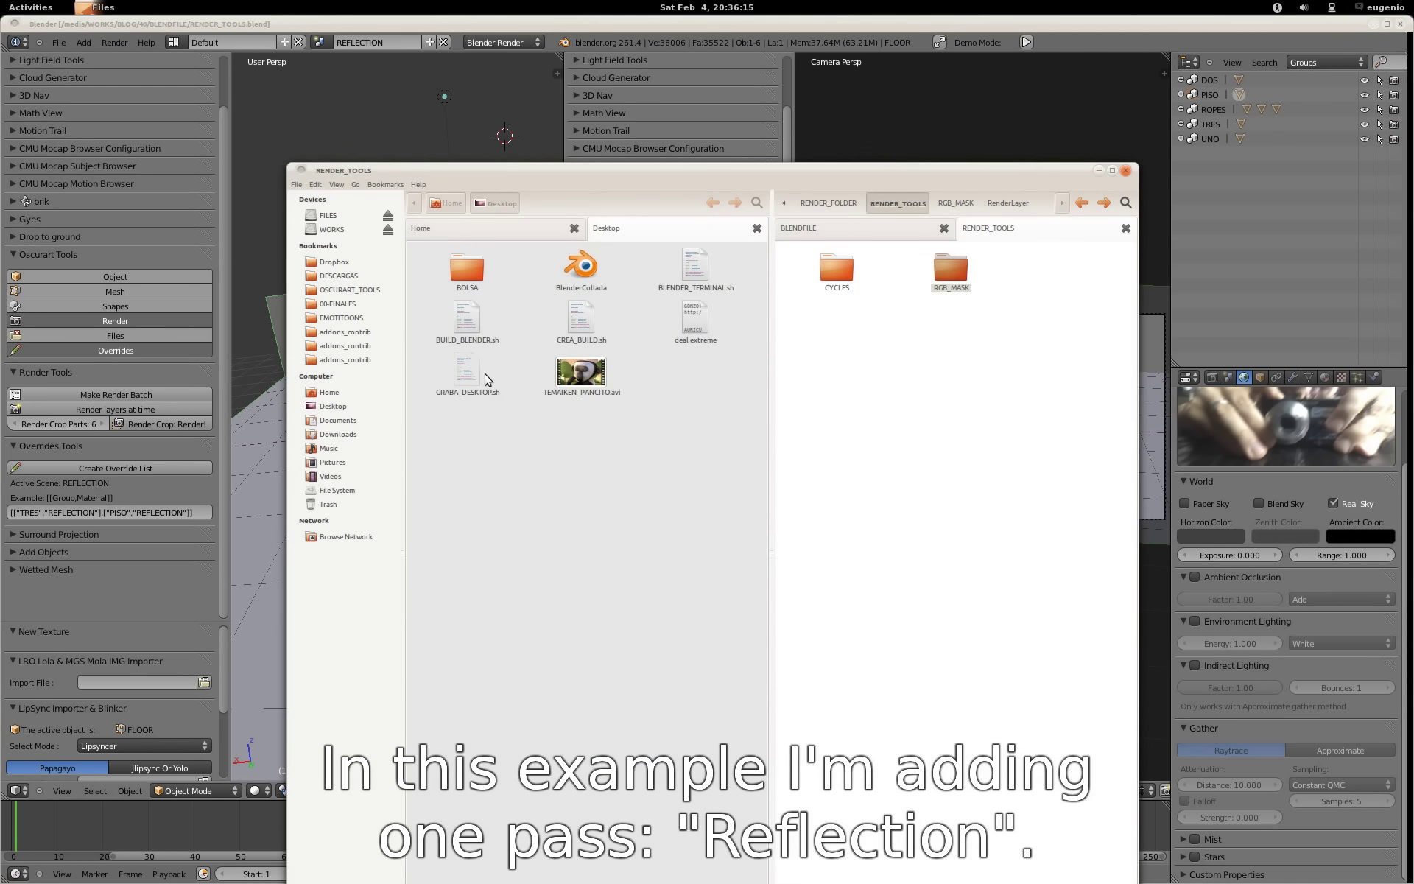
{"action": "left_click", "coordinate": [919, 331]}
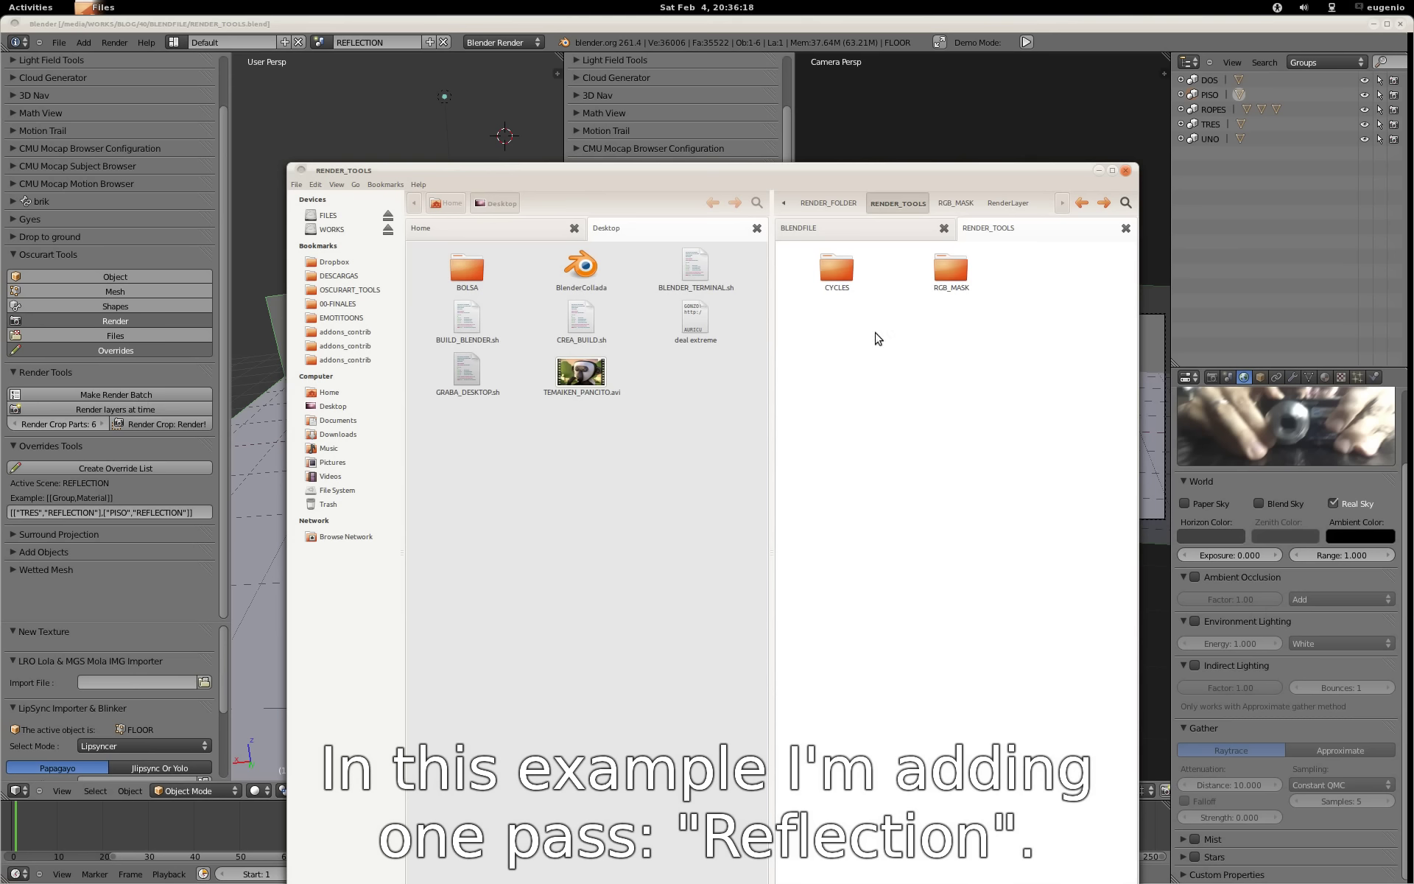
{"action": "left_click", "coordinate": [888, 230]}
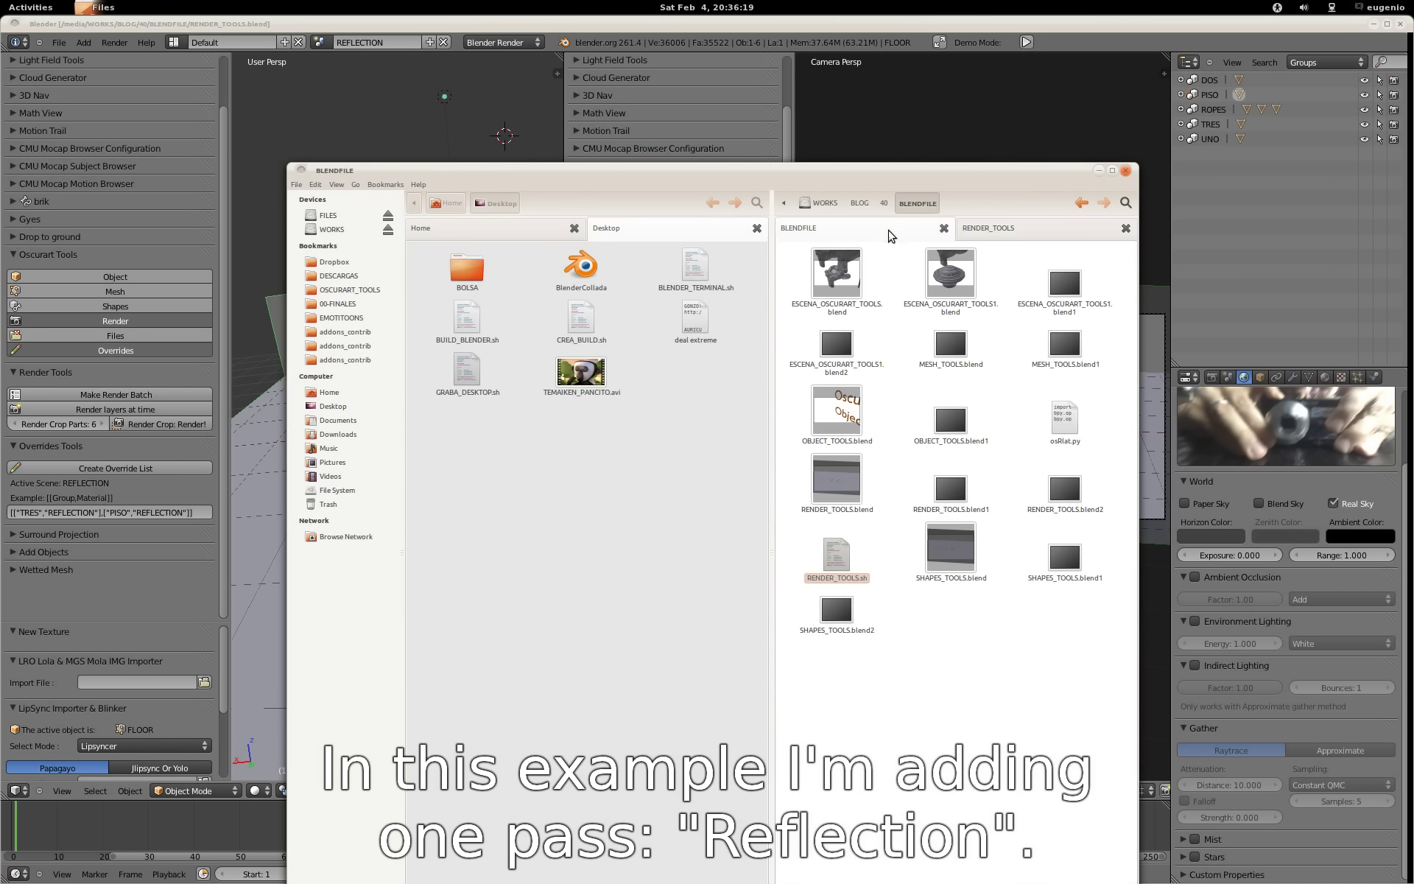
{"action": "double_click", "coordinate": [850, 564]}
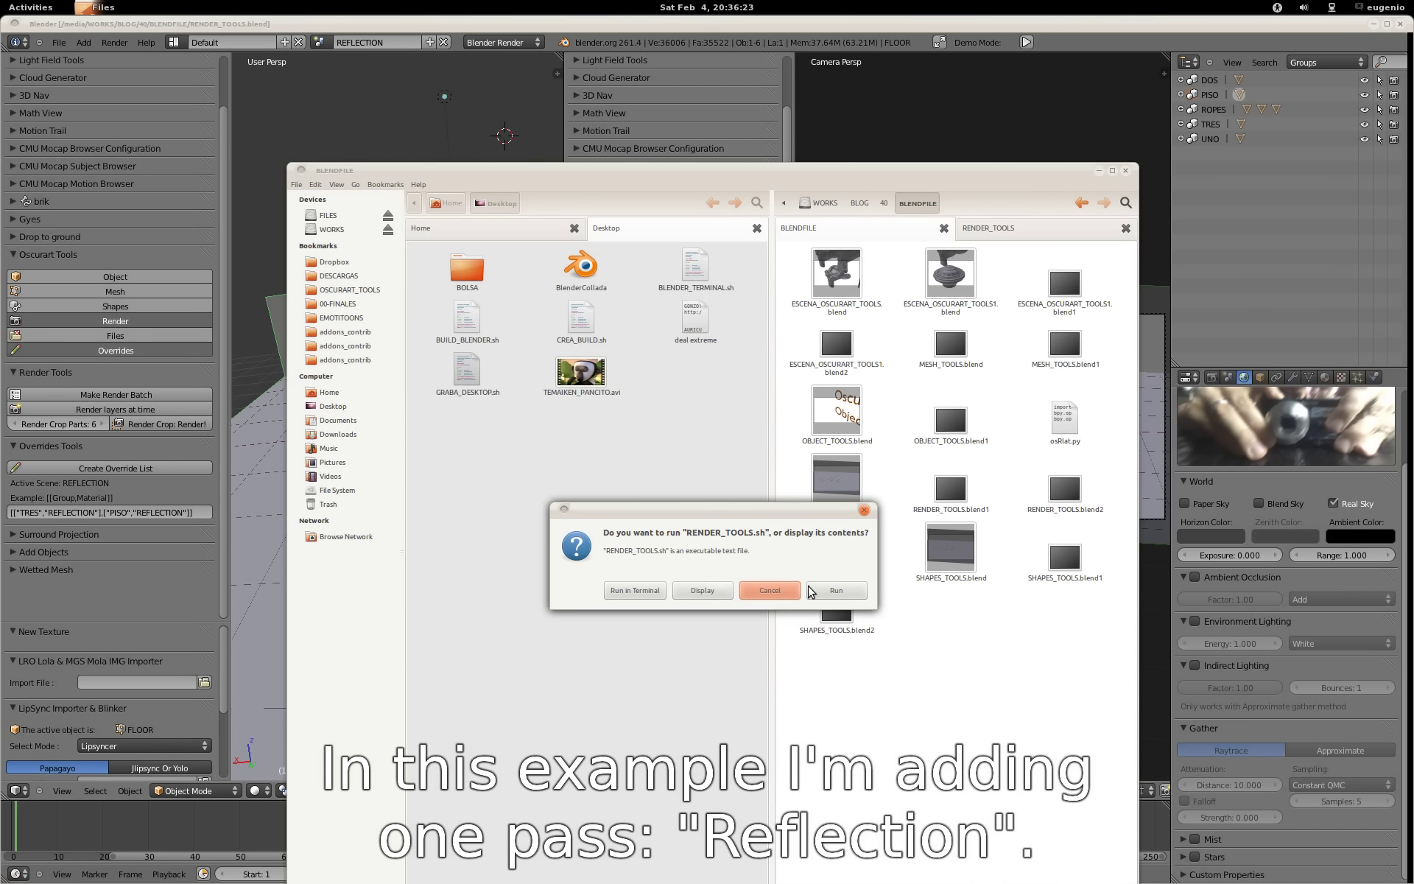
{"action": "left_click", "coordinate": [784, 593]}
Step: Delete the CYCLES and RGB_MASK folders from the RENDER_TOOLS output folder
{"action": "left_click", "coordinate": [1042, 230]}
{"action": "left_click_drag", "start_coordinate": [994, 348], "coordinate": [834, 264]}
{"action": "key", "text": "Delete"}
Step: Run RENDER_TOOLS.sh from the BLENDFILE folder in a terminal and move the file manager clear of the terminal window
{"action": "left_click", "coordinate": [852, 231]}
{"action": "double_click", "coordinate": [838, 554]}
{"action": "left_click", "coordinate": [635, 590]}
{"action": "left_click_drag", "start_coordinate": [819, 259], "coordinate": [1051, 149], "text": "alt"}
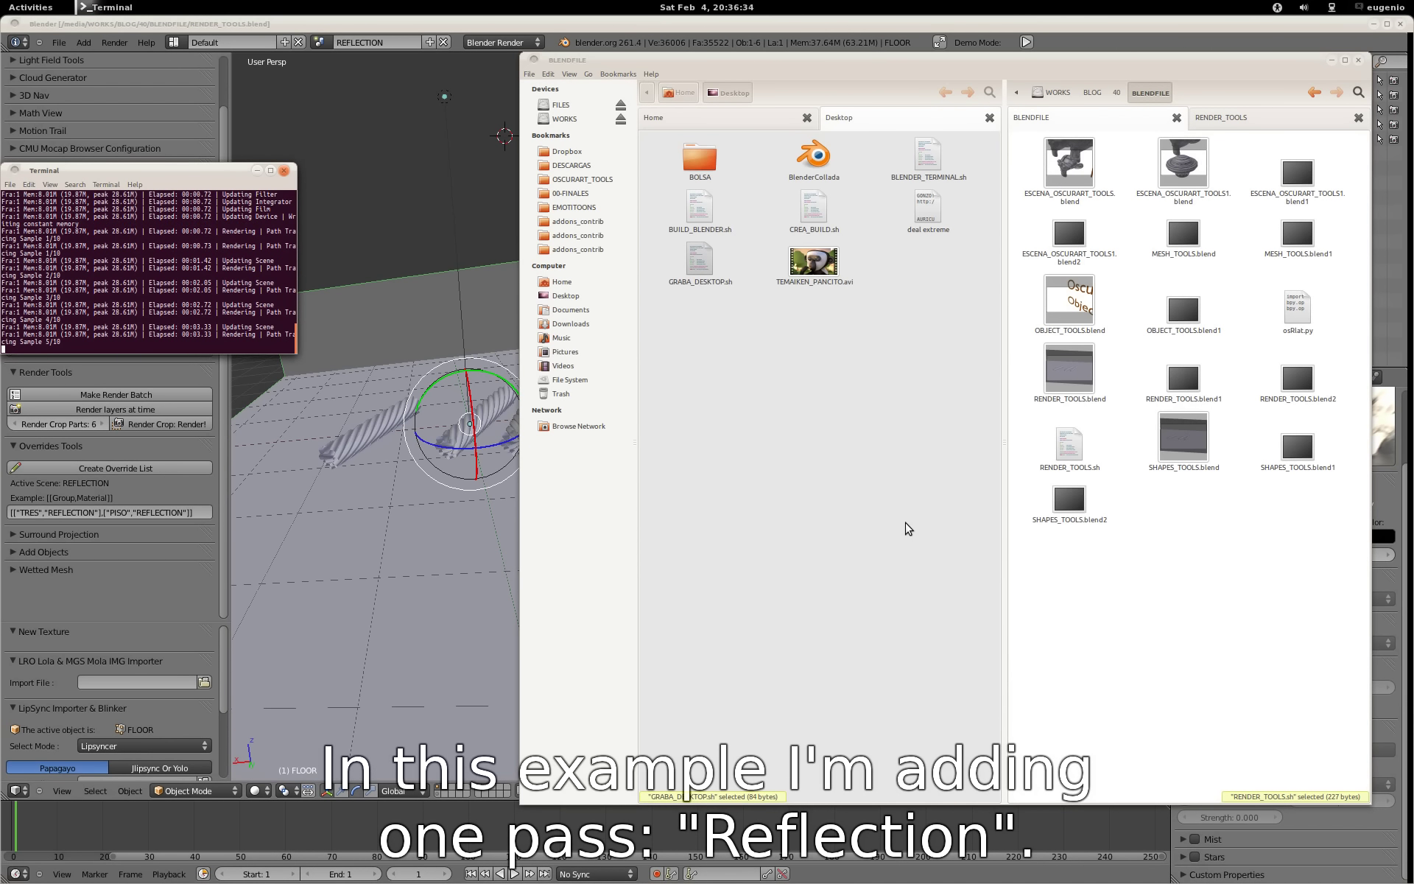
Step: Examine the newly rendered CYCLES image in its RenderLayer folder under RENDER_TOOLS, then close it
{"action": "left_click", "coordinate": [1244, 118]}
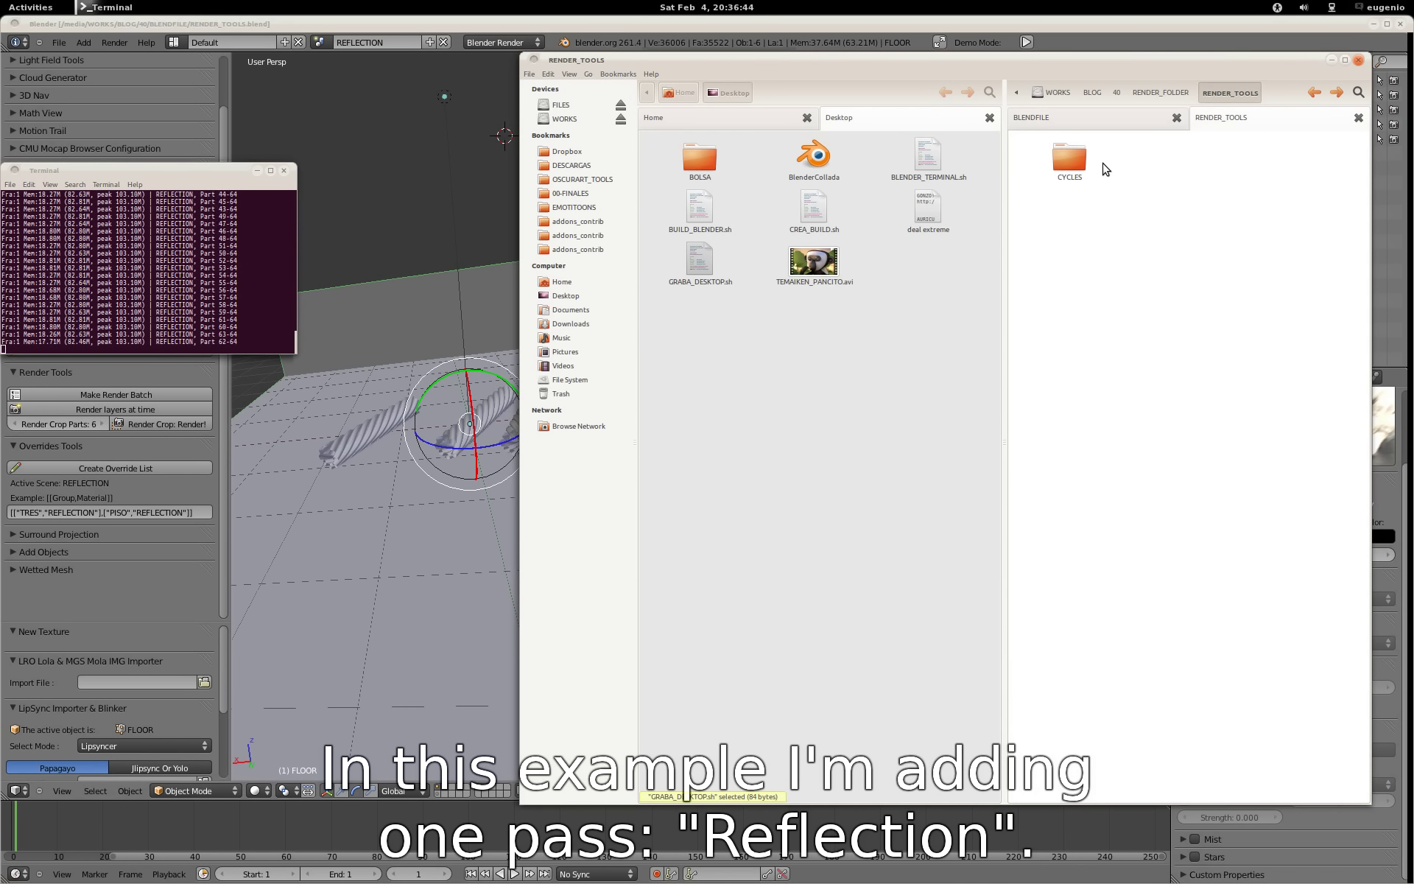
{"action": "double_click", "coordinate": [1077, 163]}
{"action": "double_click", "coordinate": [1082, 165]}
{"action": "double_click", "coordinate": [1075, 157]}
{"action": "left_click_drag", "start_coordinate": [454, 230], "coordinate": [51, 255]}
{"action": "left_click", "coordinate": [510, 255]}
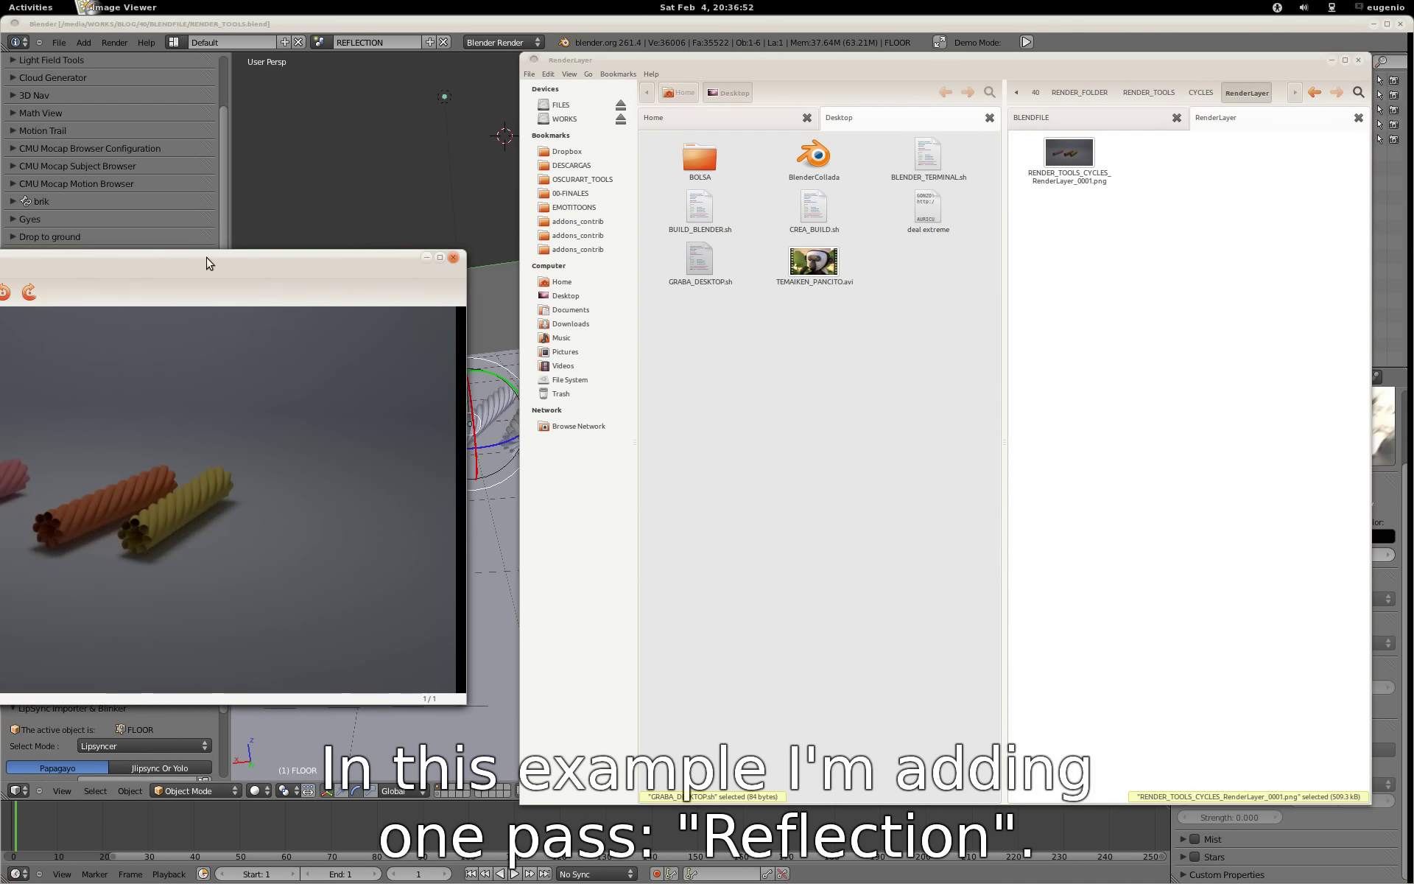
Step: Examine the rendered image in the REFLECTION scene's RenderLayer folder, then close it
{"action": "left_click", "coordinate": [1201, 92]}
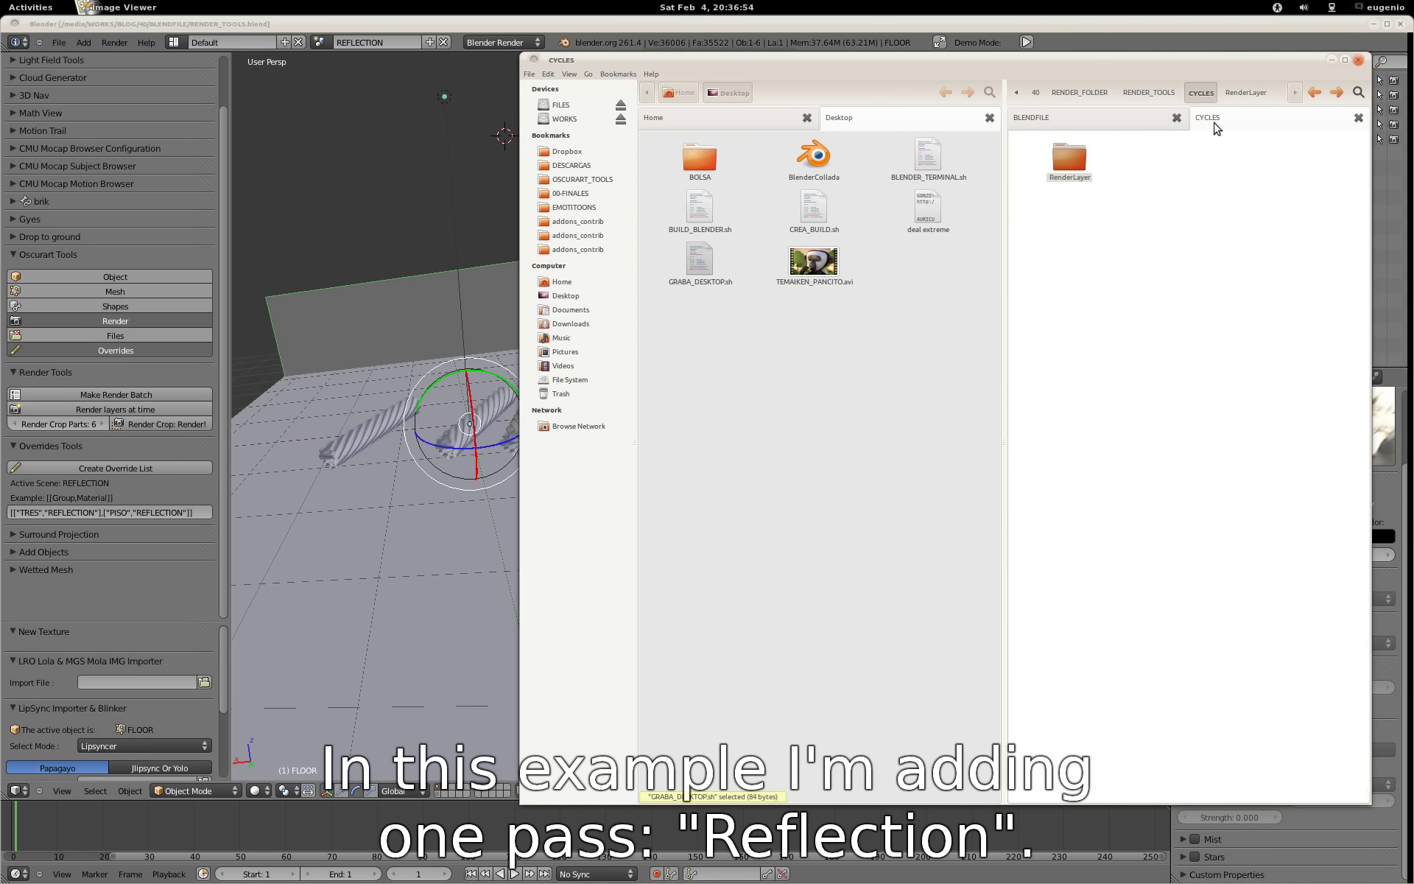
{"action": "left_click", "coordinate": [1149, 92]}
{"action": "double_click", "coordinate": [1181, 166]}
{"action": "double_click", "coordinate": [1068, 158]}
{"action": "double_click", "coordinate": [1069, 156]}
{"action": "left_click_drag", "start_coordinate": [439, 227], "coordinate": [100, 262]}
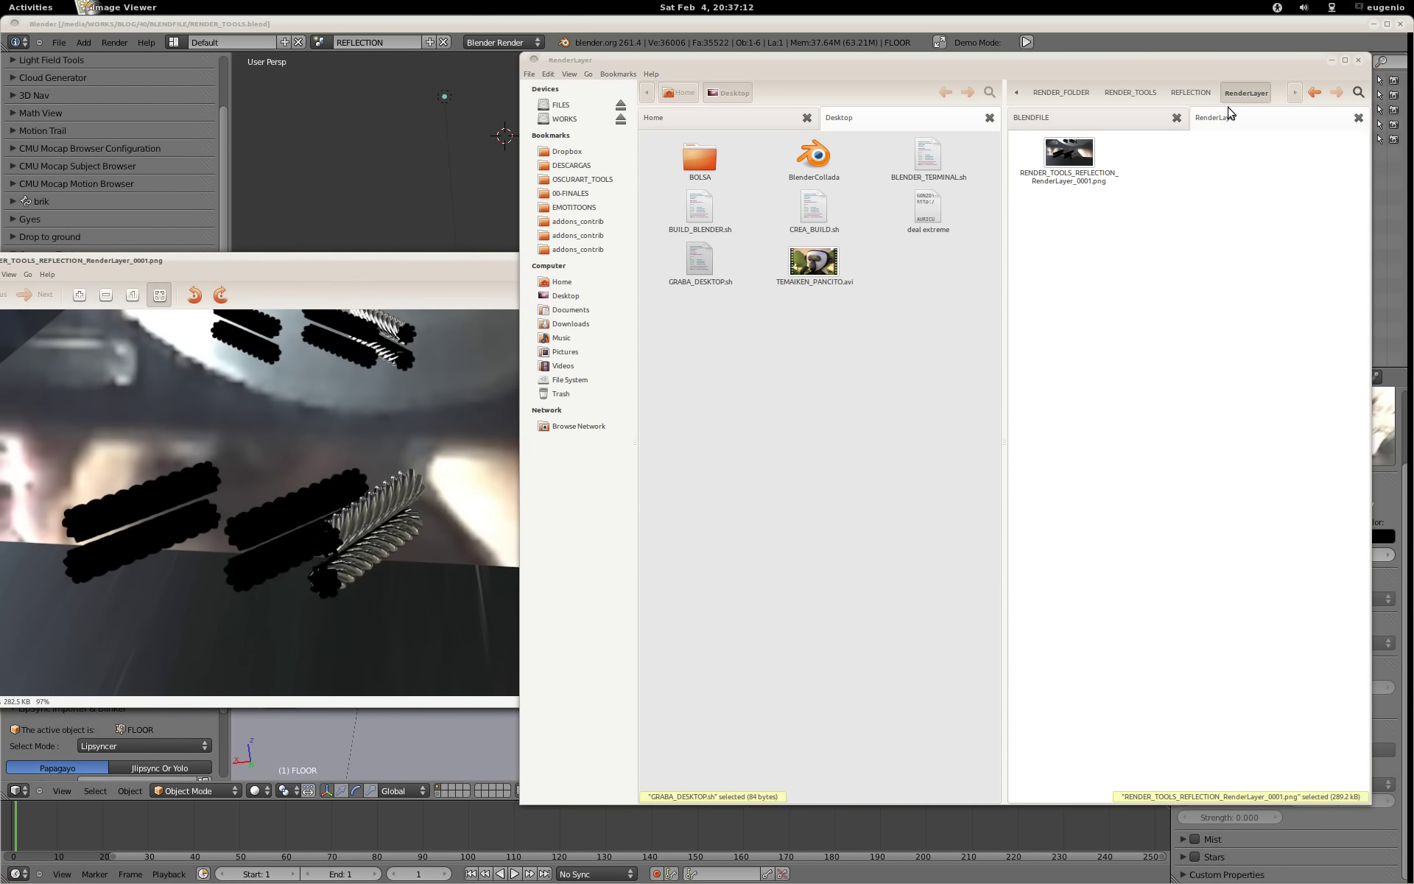
{"action": "left_click_drag", "start_coordinate": [345, 262], "coordinate": [291, 304]}
{"action": "left_click", "coordinate": [451, 297]}
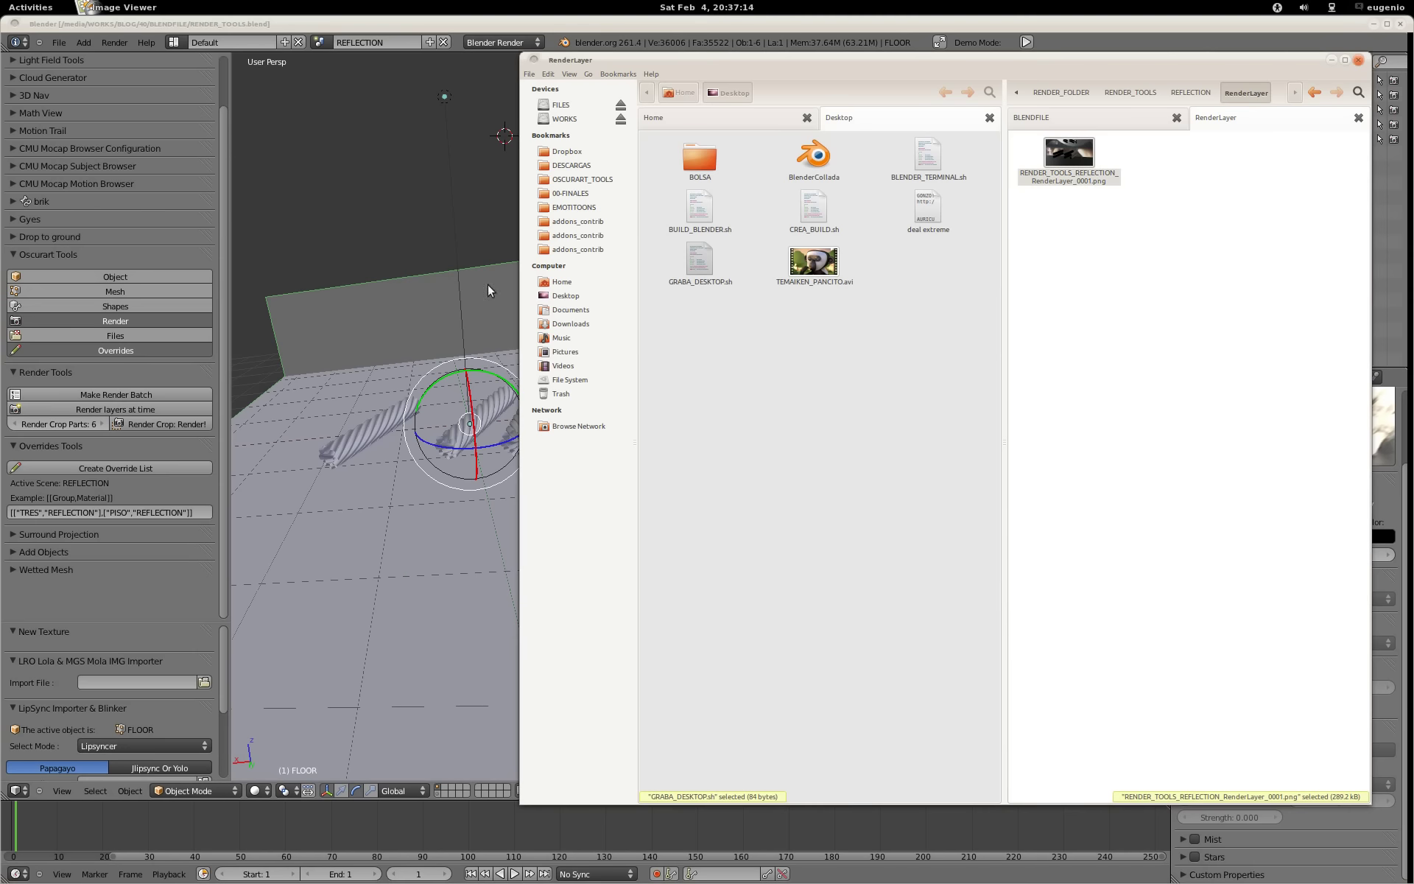
Step: Examine the newly rendered RGB_MASK image, close it, and select all three scene folders in RENDER_TOOLS
{"action": "left_click", "coordinate": [1191, 92]}
{"action": "left_click", "coordinate": [1131, 92]}
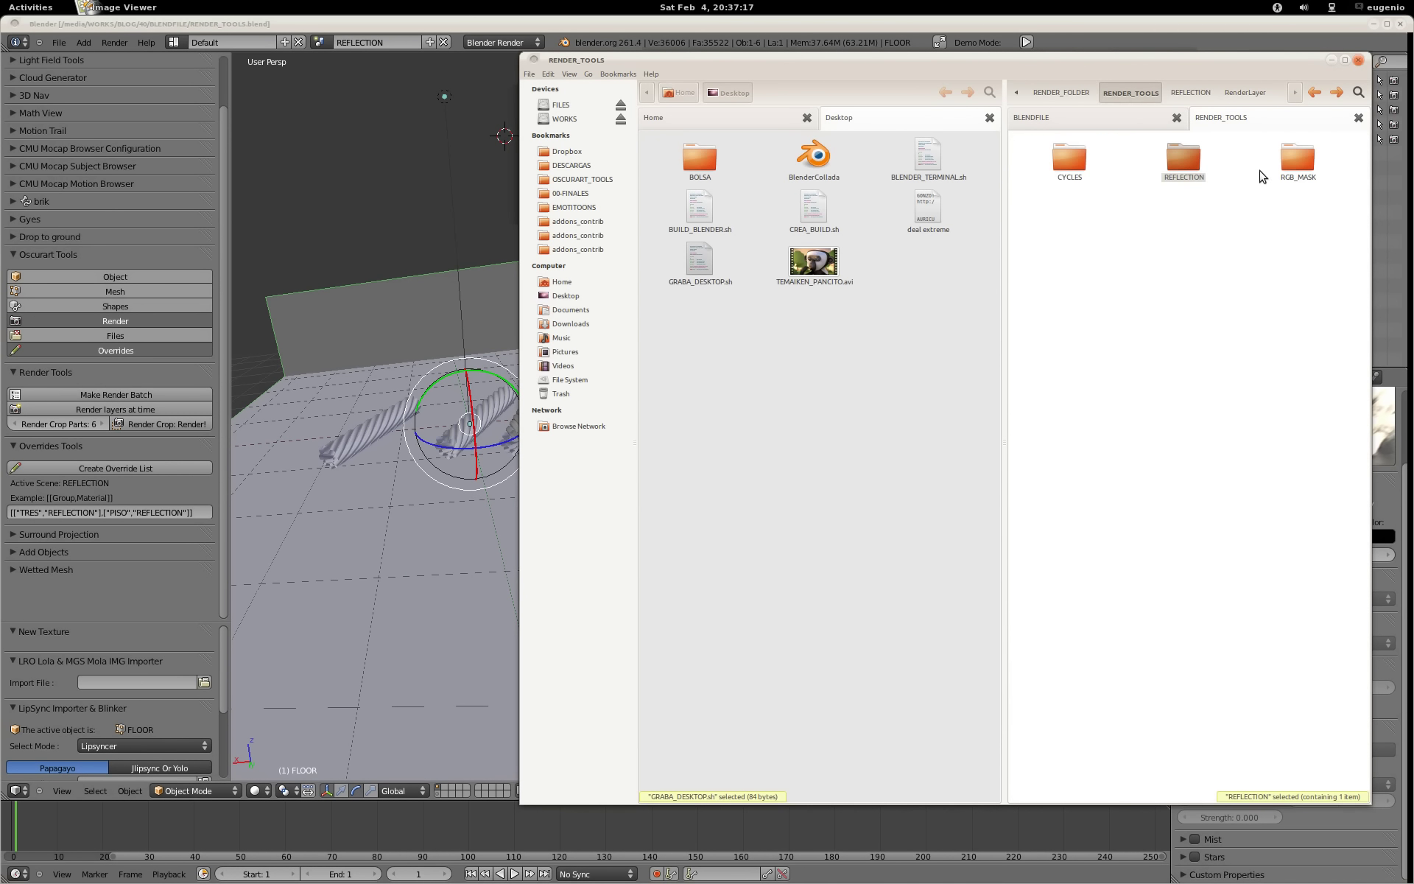
{"action": "double_click", "coordinate": [1296, 159]}
{"action": "double_click", "coordinate": [1069, 159]}
{"action": "double_click", "coordinate": [1080, 165]}
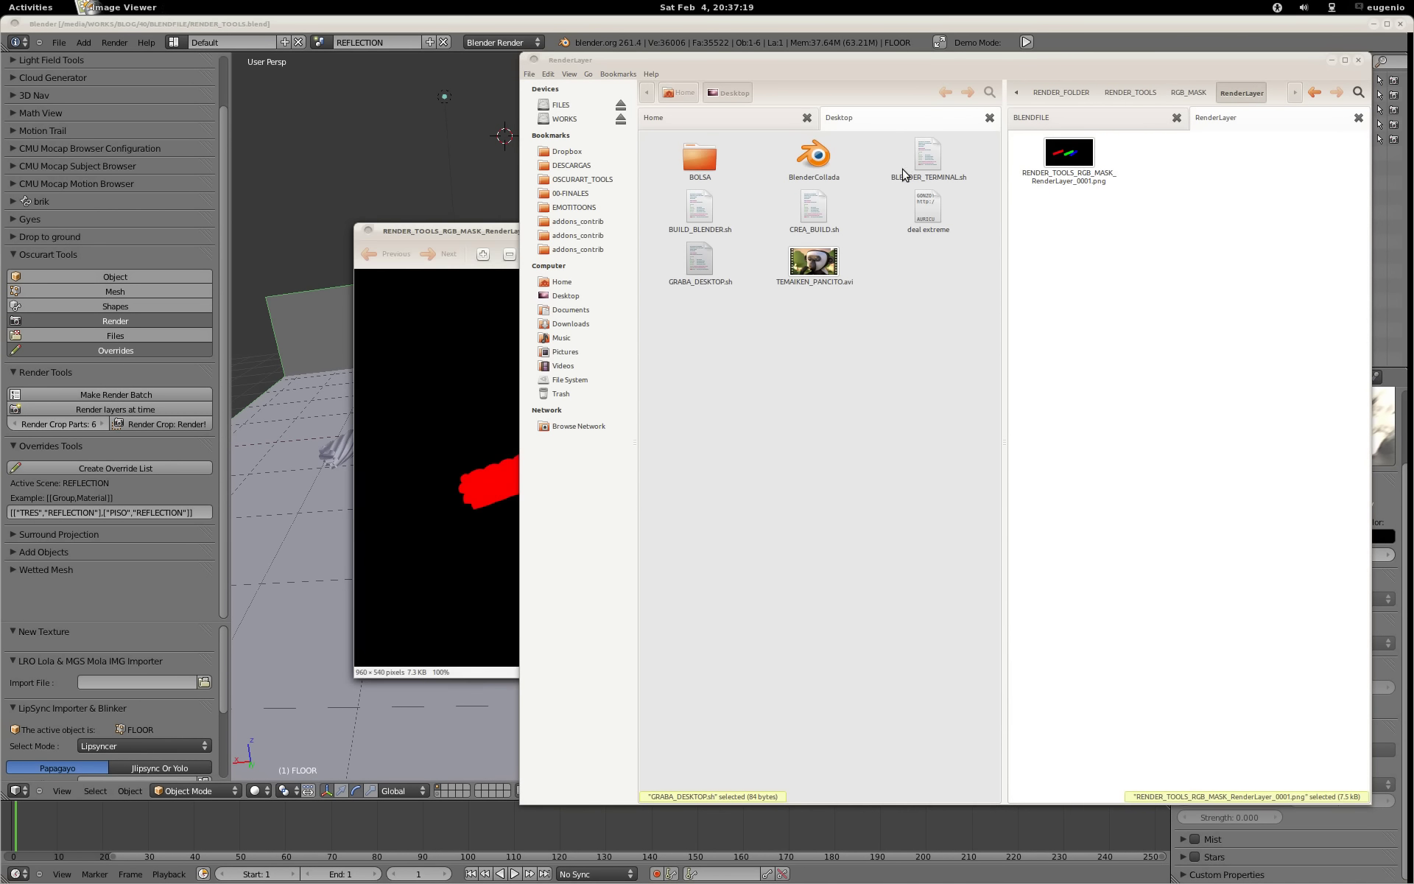
{"action": "left_click_drag", "start_coordinate": [410, 231], "coordinate": [371, 294]}
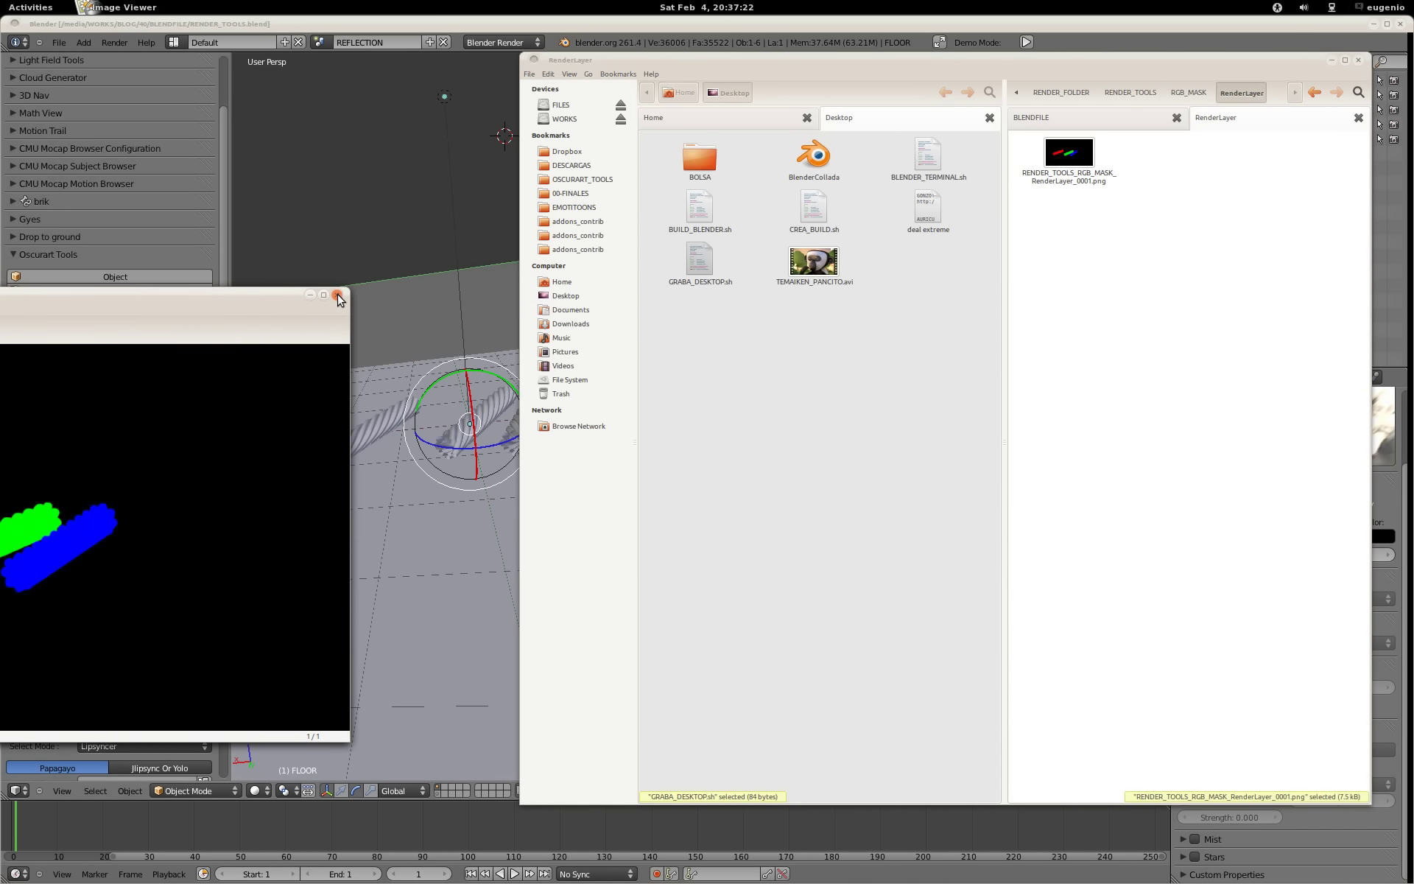
{"action": "left_click", "coordinate": [338, 297]}
{"action": "left_click", "coordinate": [1189, 92]}
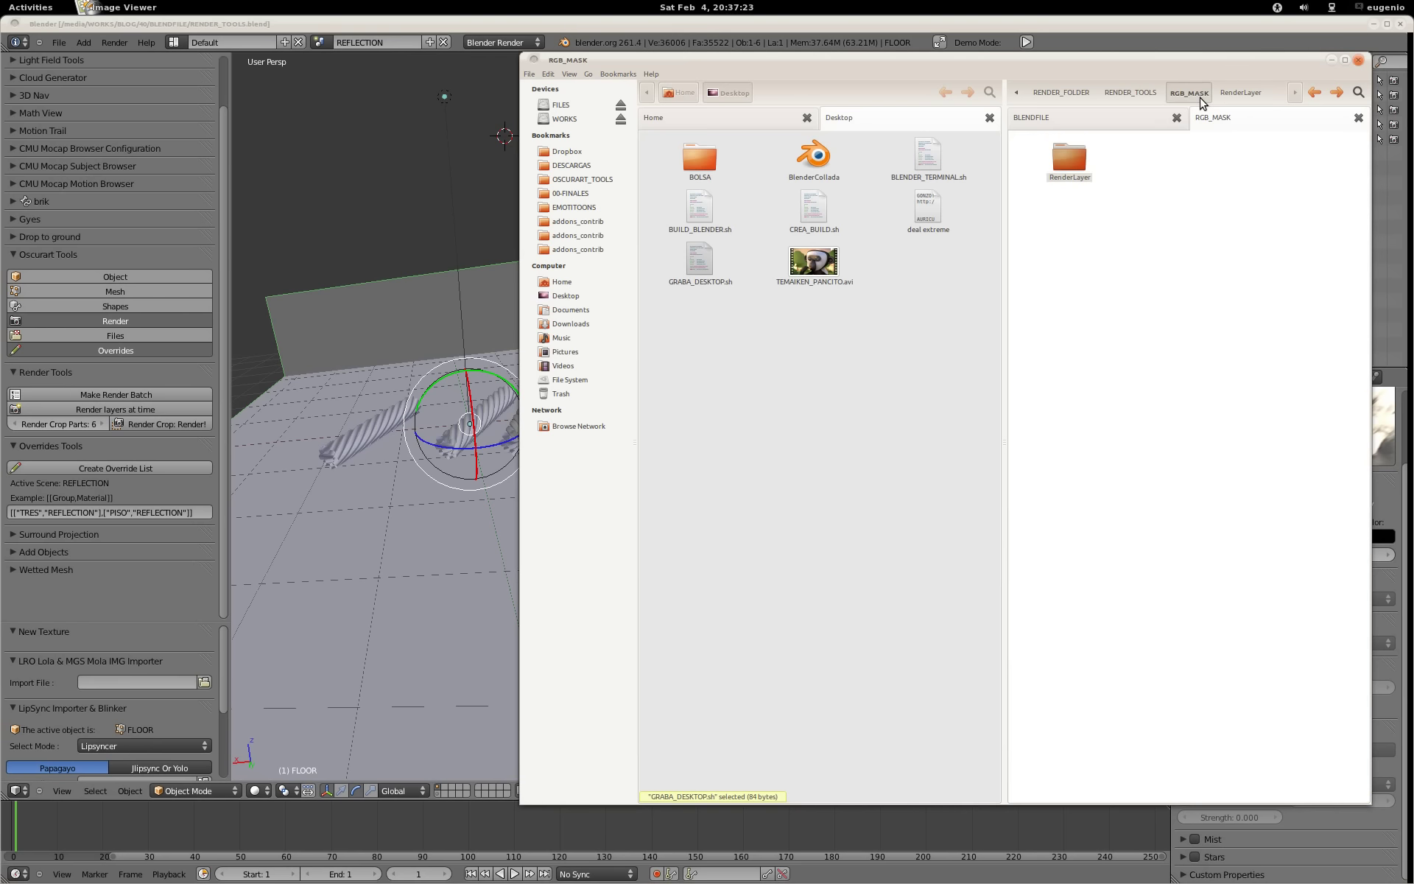
{"action": "left_click", "coordinate": [1154, 95]}
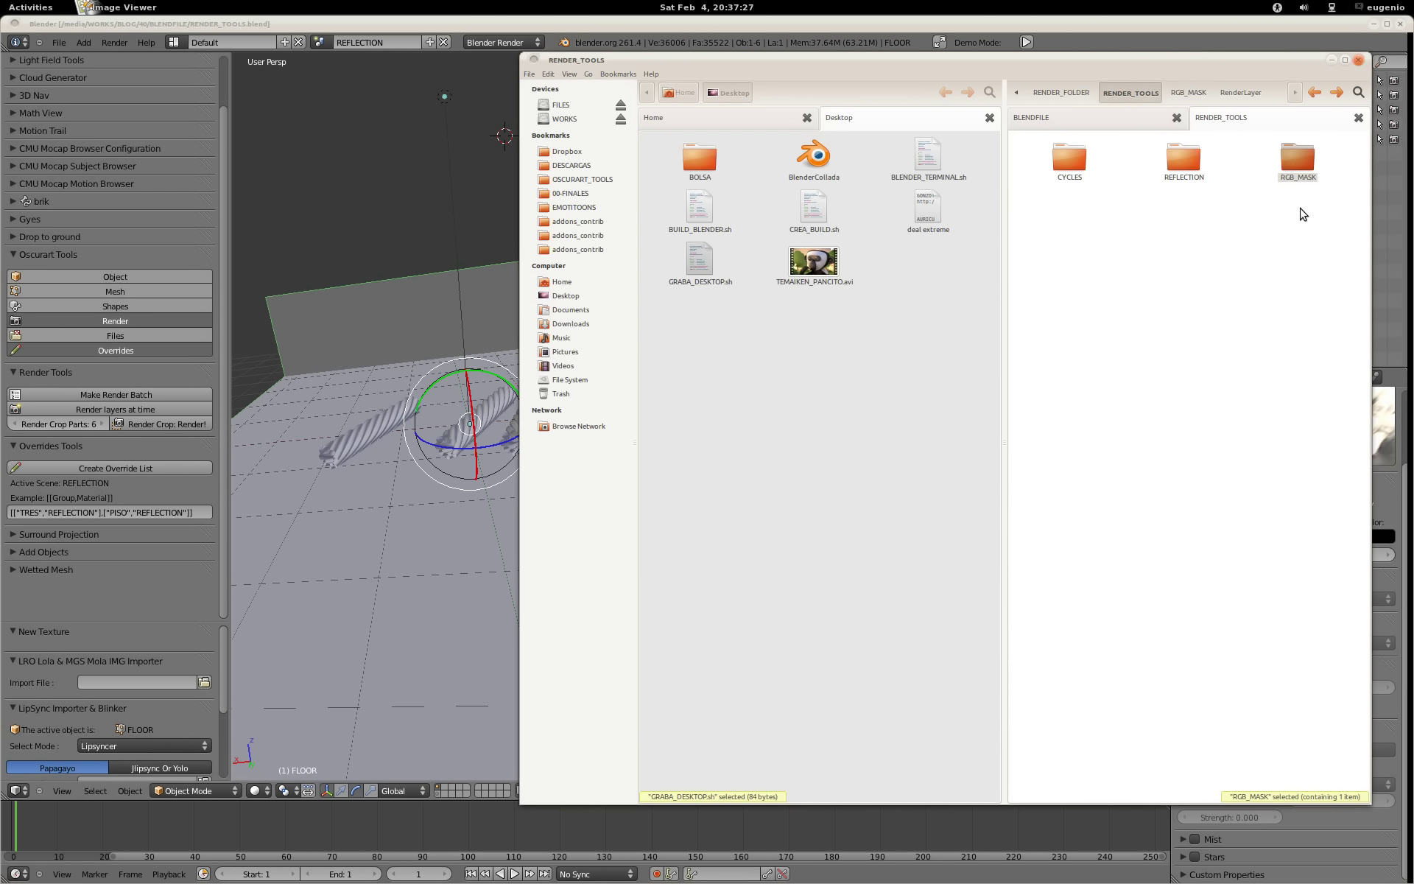
{"action": "left_click_drag", "start_coordinate": [1315, 209], "coordinate": [1026, 158]}
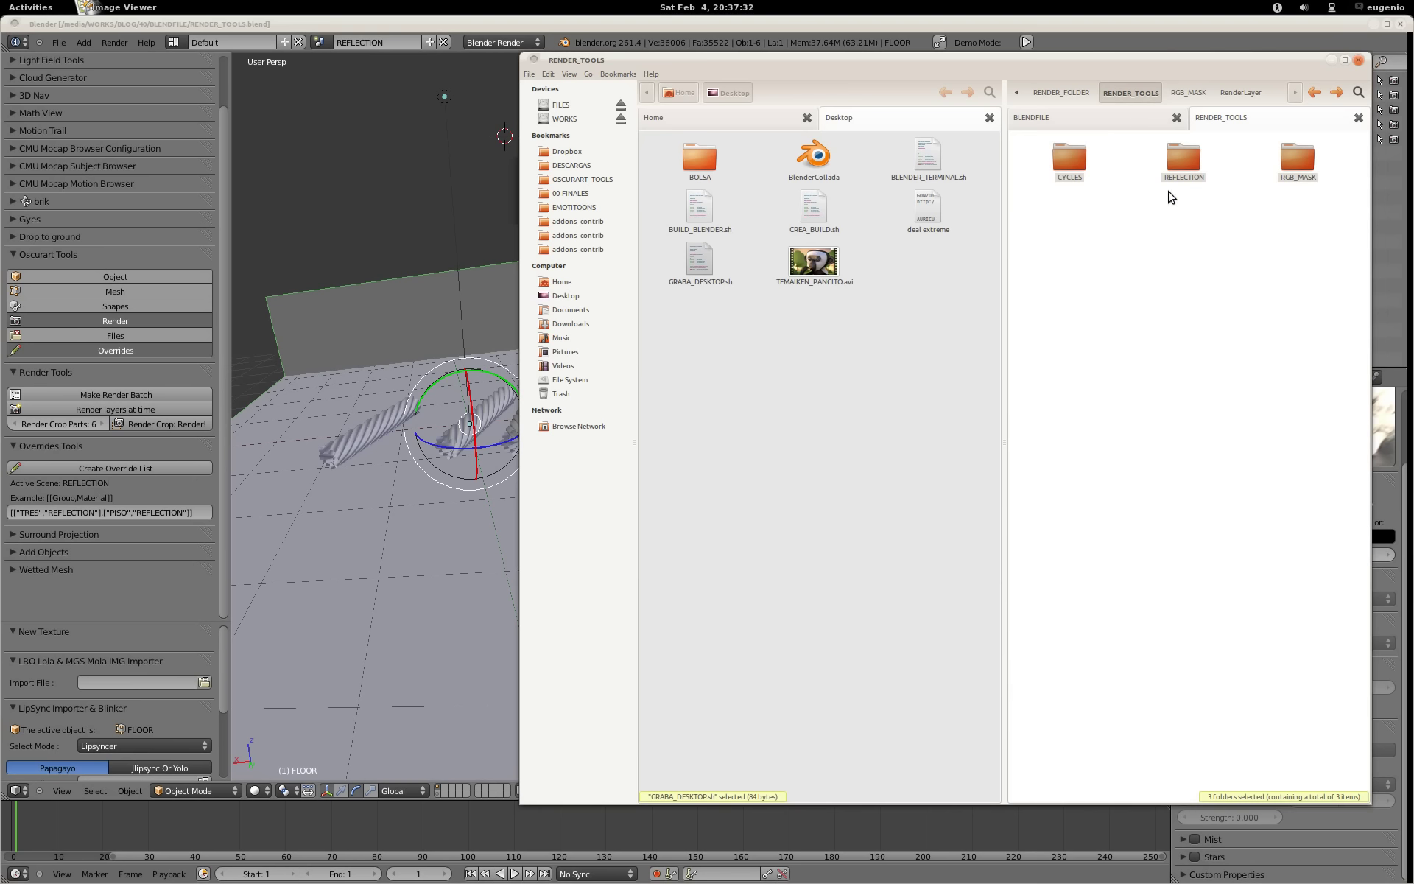
Step: Delete the RENDER_TOOLS folder from RENDER_FOLDER and move the file manager down to uncover the viewports
{"action": "key", "text": "alt+Up"}
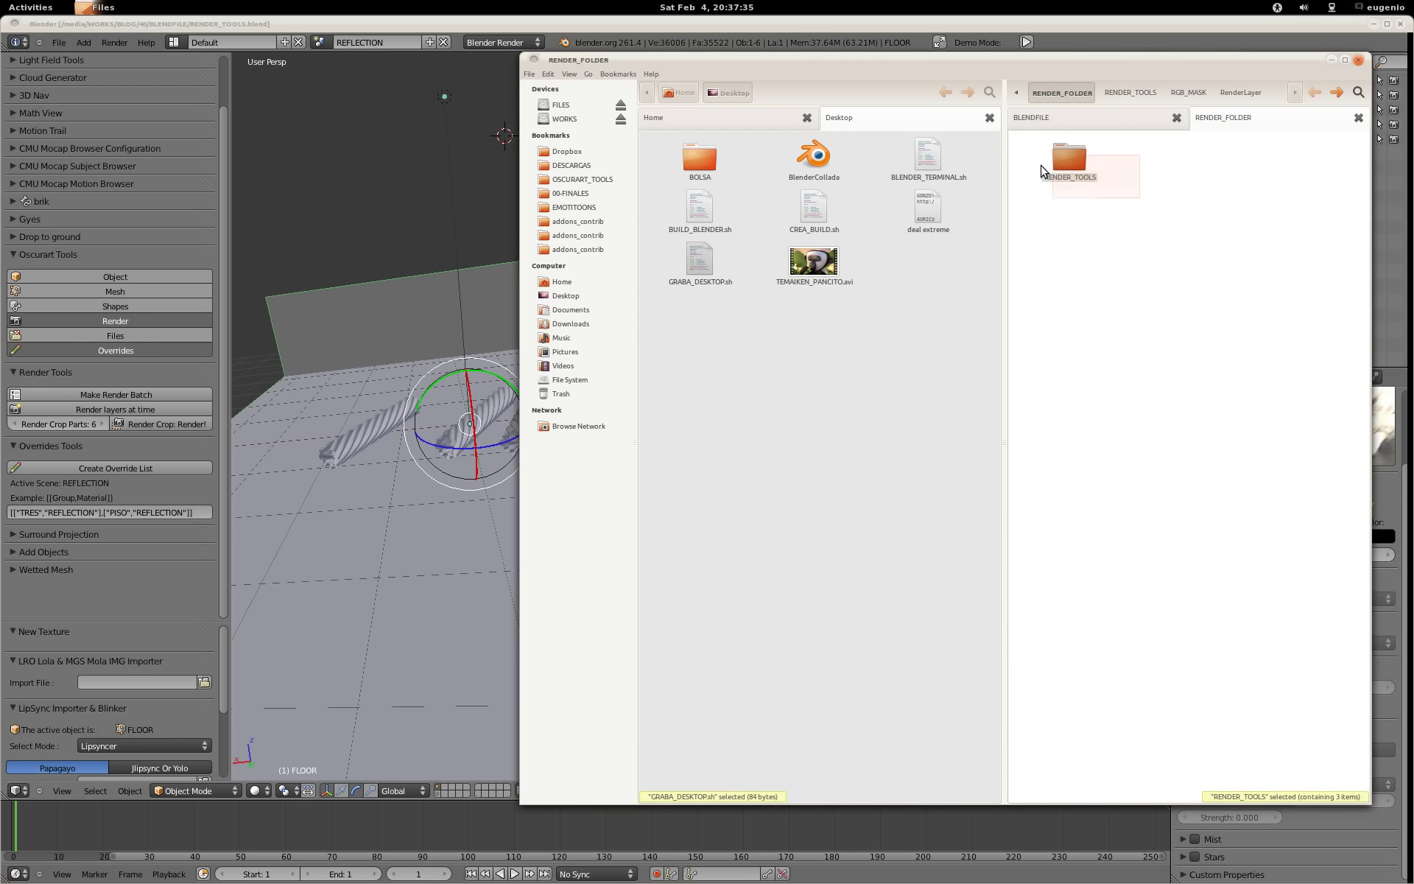
{"action": "key", "text": "Delete"}
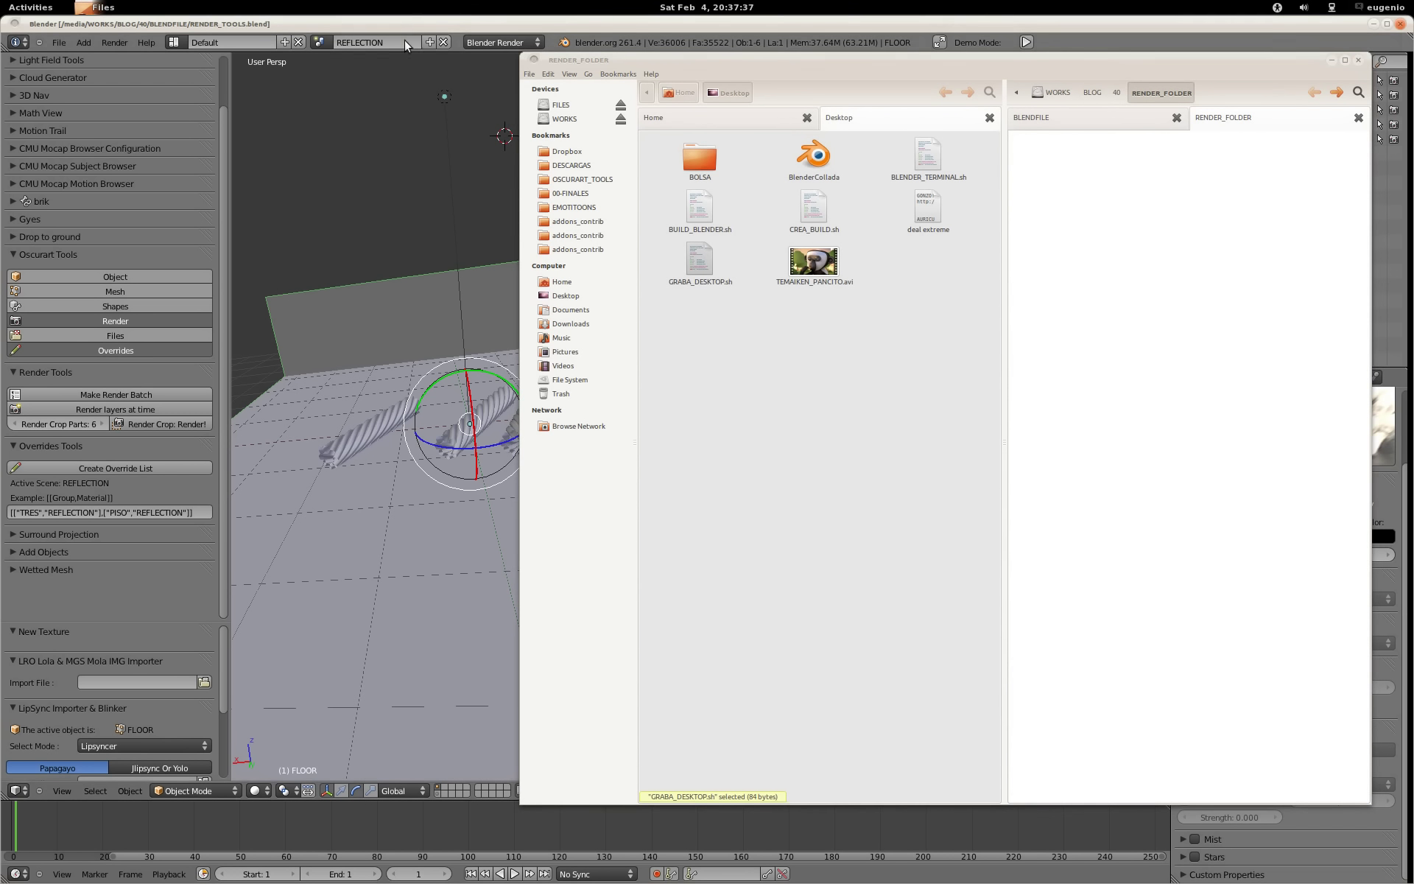
{"action": "left_click_drag", "start_coordinate": [598, 109], "coordinate": [533, 583], "text": "alt"}
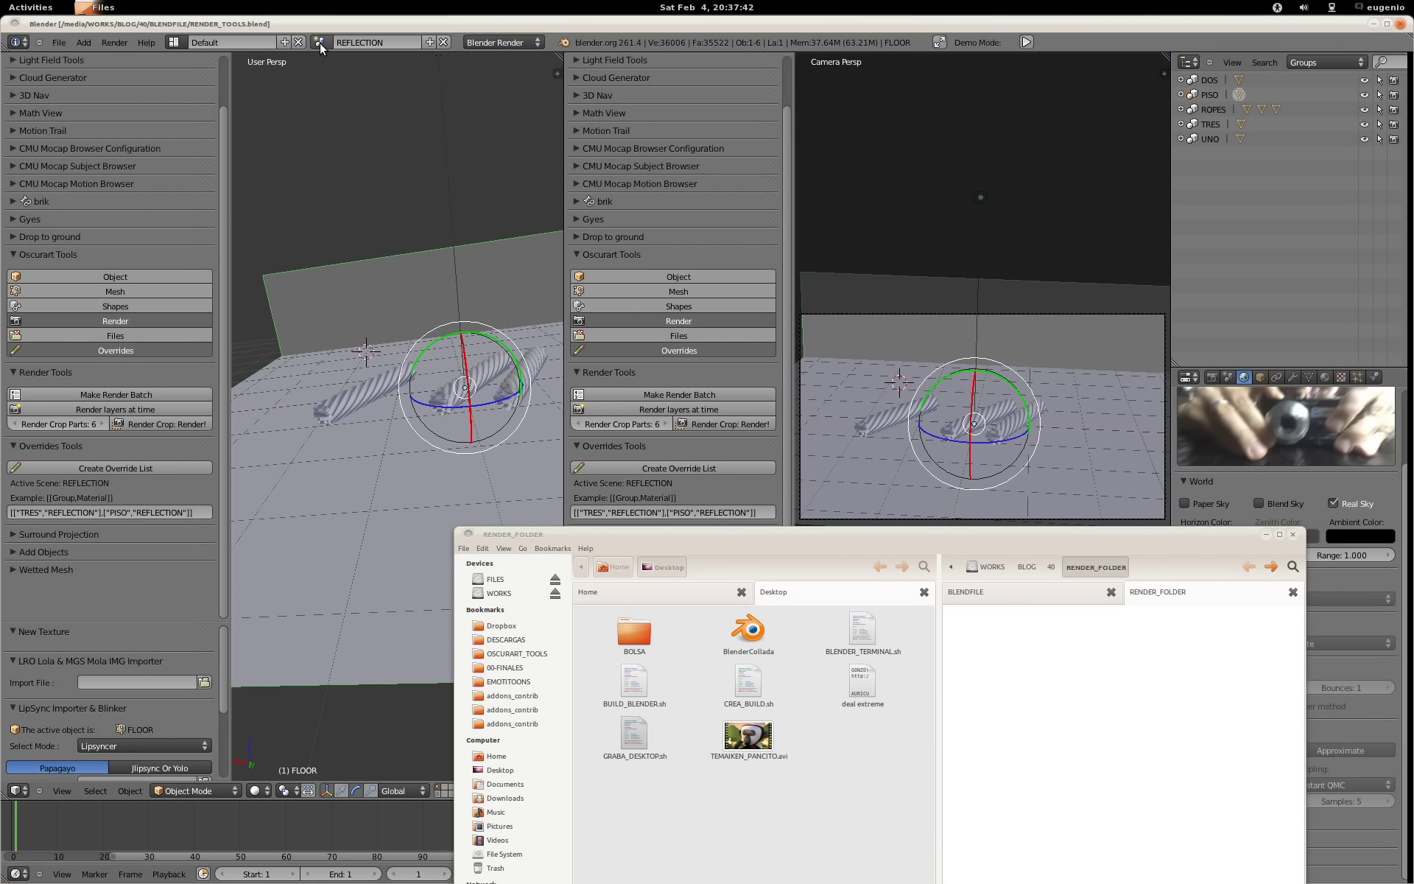
{"action": "left_click_drag", "start_coordinate": [1223, 560], "coordinate": [1236, 572], "text": "alt"}
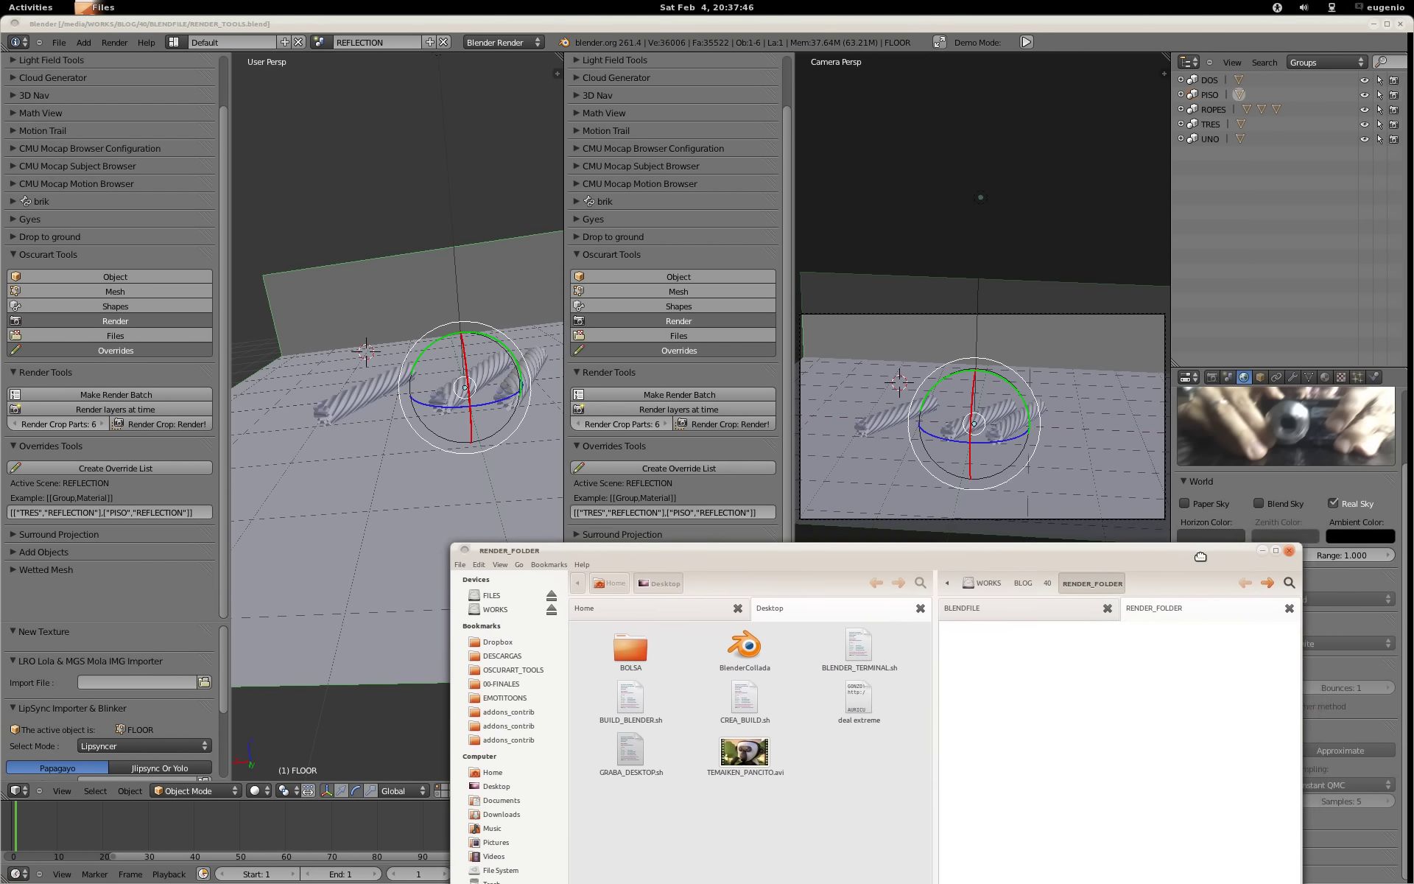
Step: Switch to the CYCLES scene, uncover the camera viewport's shading options and set its shading to Material
{"action": "left_click", "coordinate": [494, 379]}
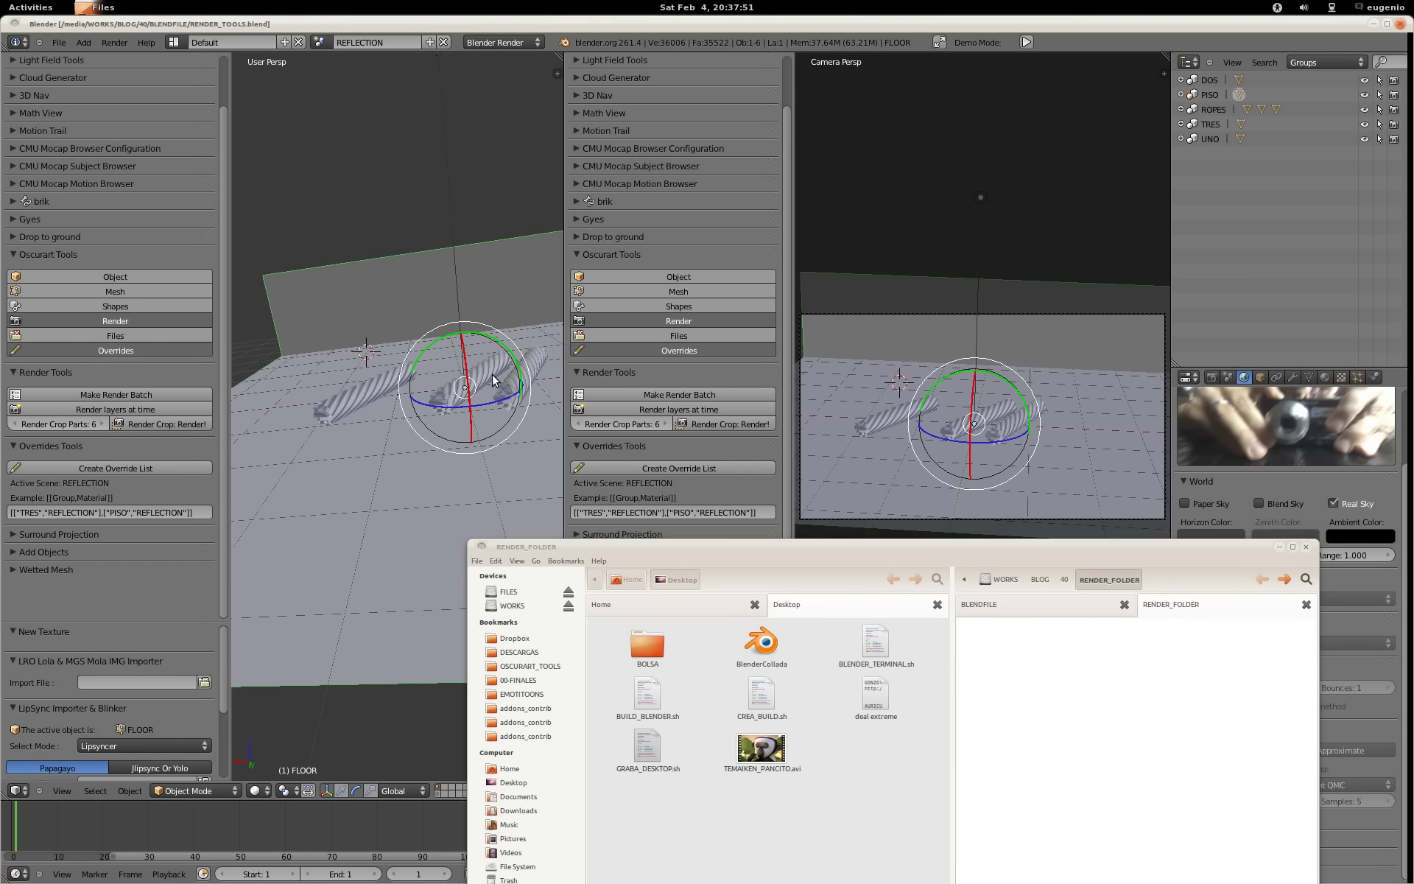
{"action": "left_click", "coordinate": [319, 42]}
{"action": "left_click", "coordinate": [344, 65]}
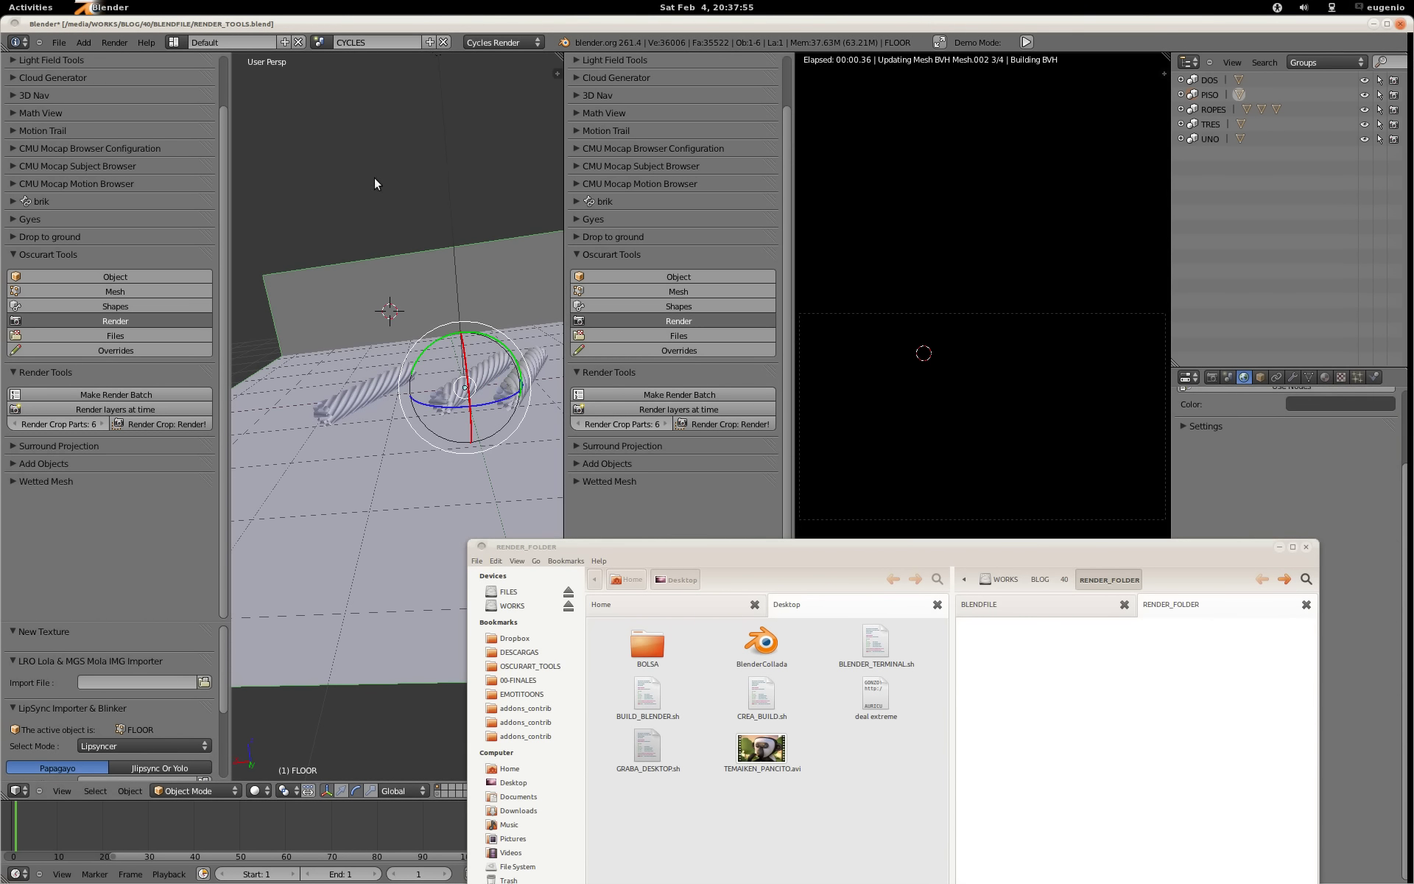
{"action": "left_click_drag", "start_coordinate": [946, 556], "coordinate": [336, 617], "text": "alt"}
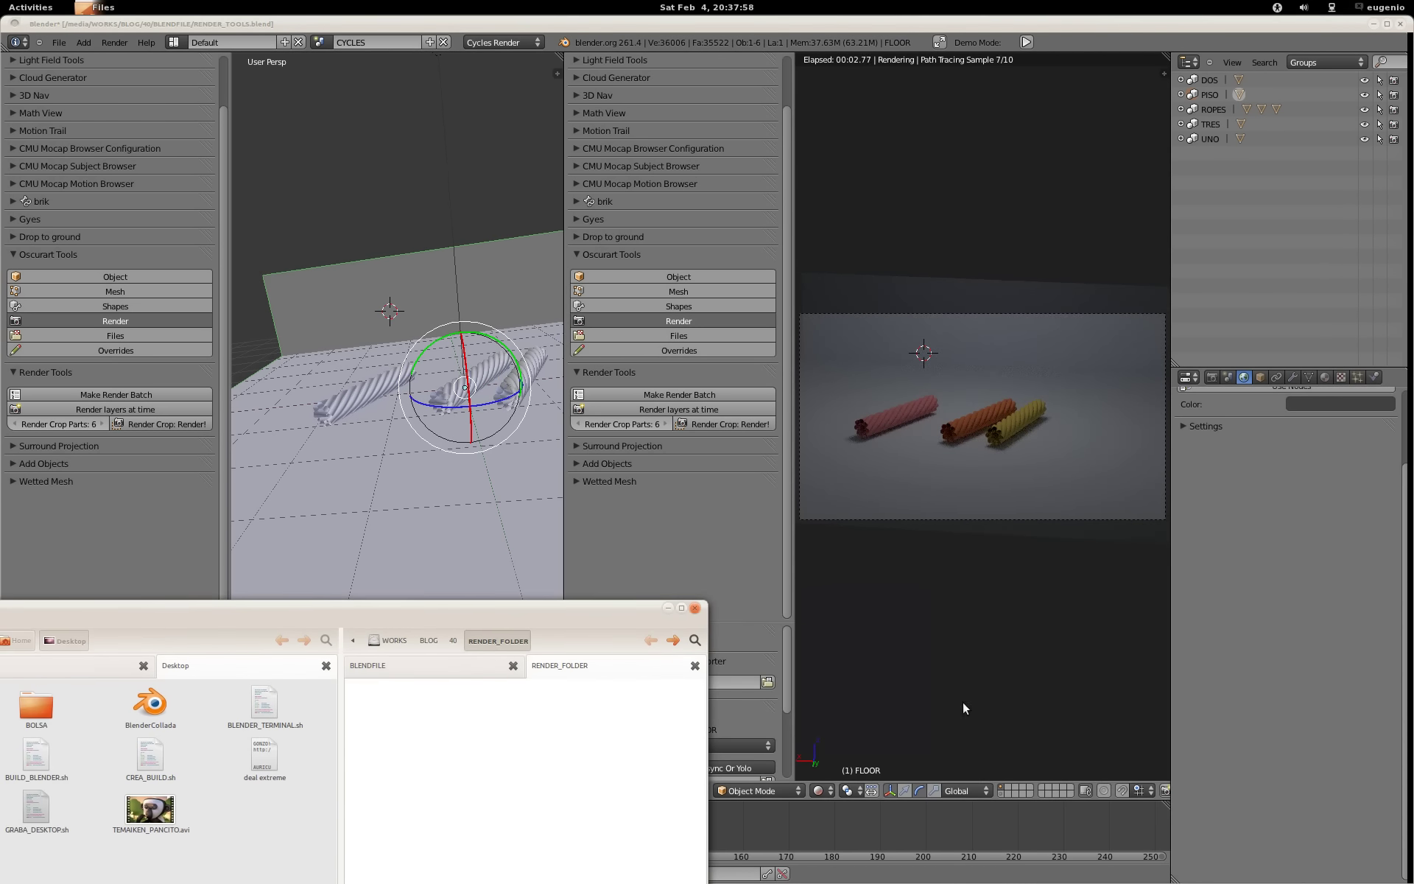
{"action": "left_click", "coordinate": [871, 792]}
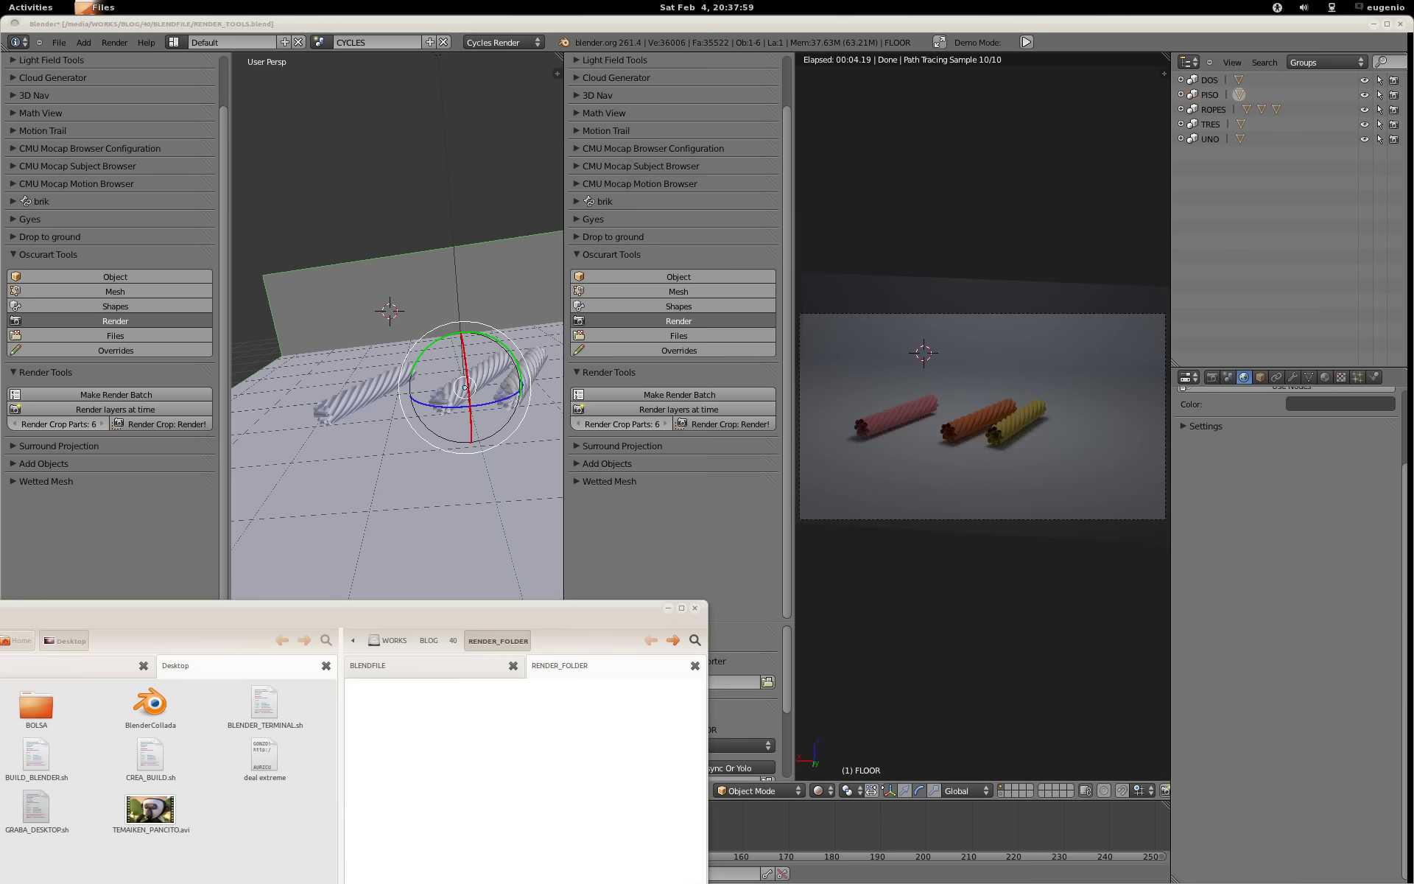
{"action": "left_click", "coordinate": [830, 793]}
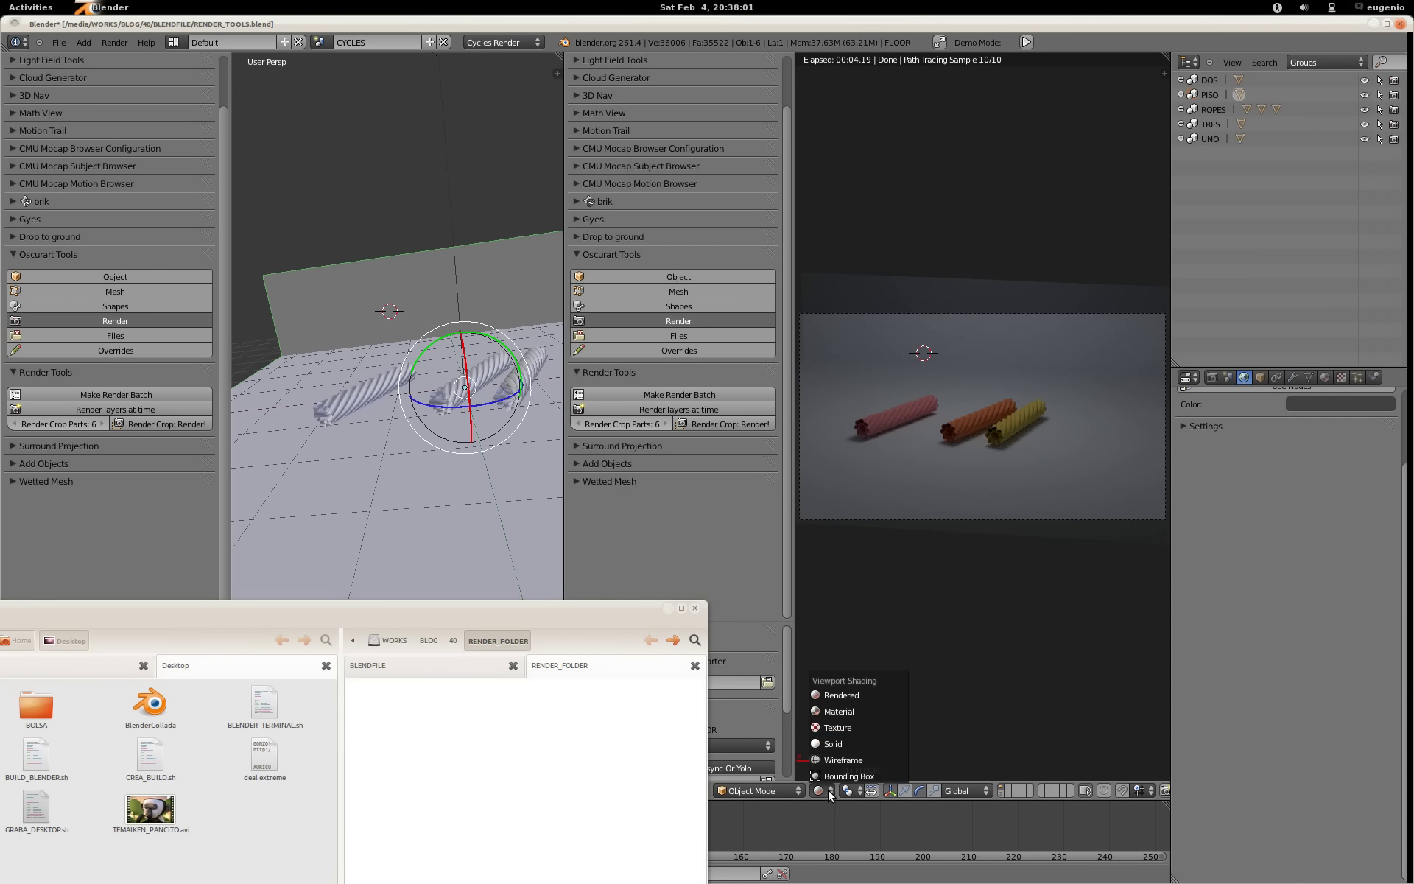
{"action": "left_click", "coordinate": [846, 715]}
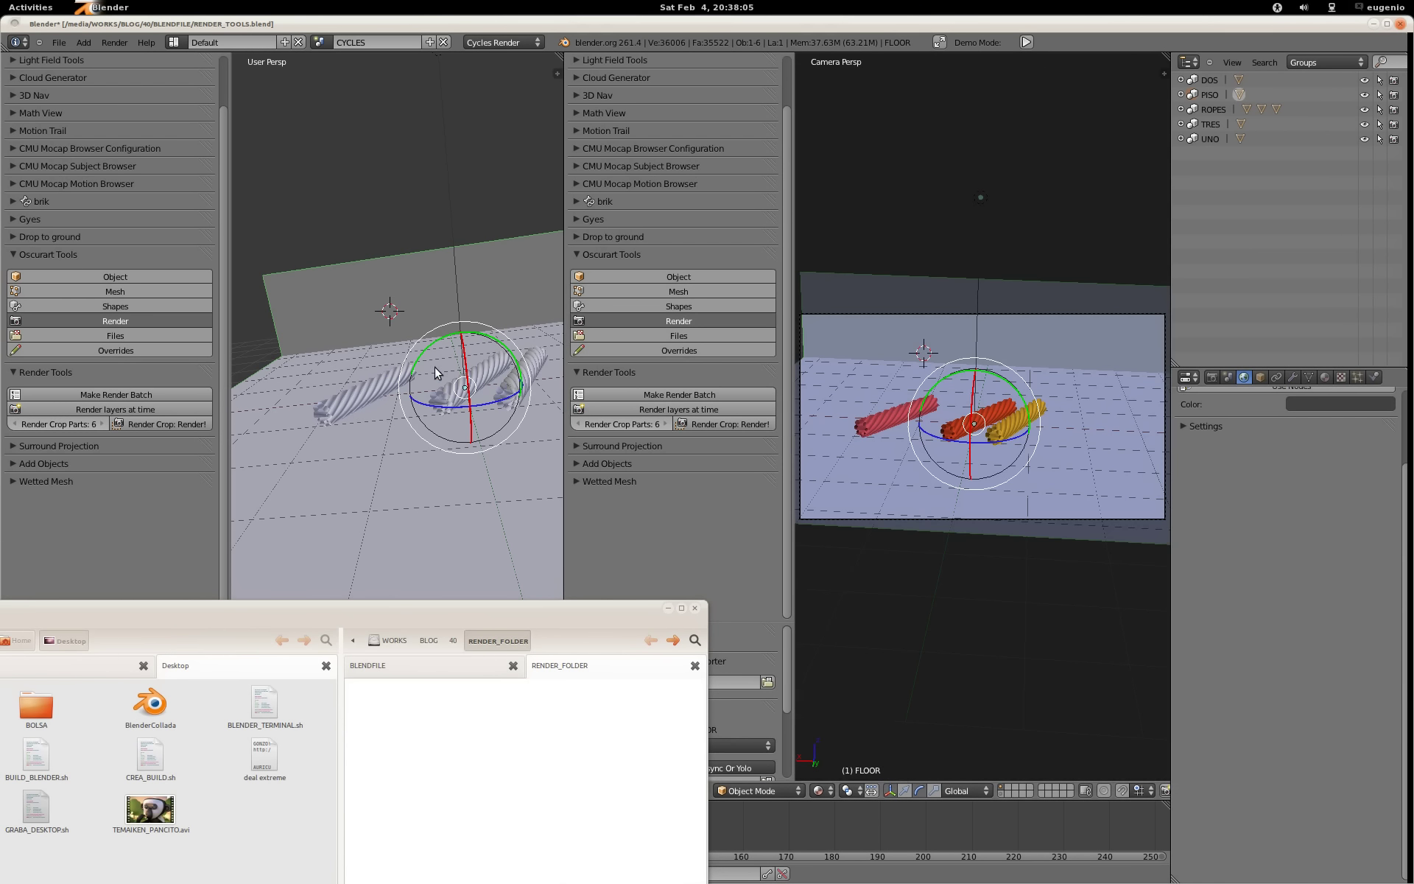
Step: Test-render the CYCLES scene, close the render view, and change the scene's render engine to Blender Render
{"action": "key", "text": "F12"}
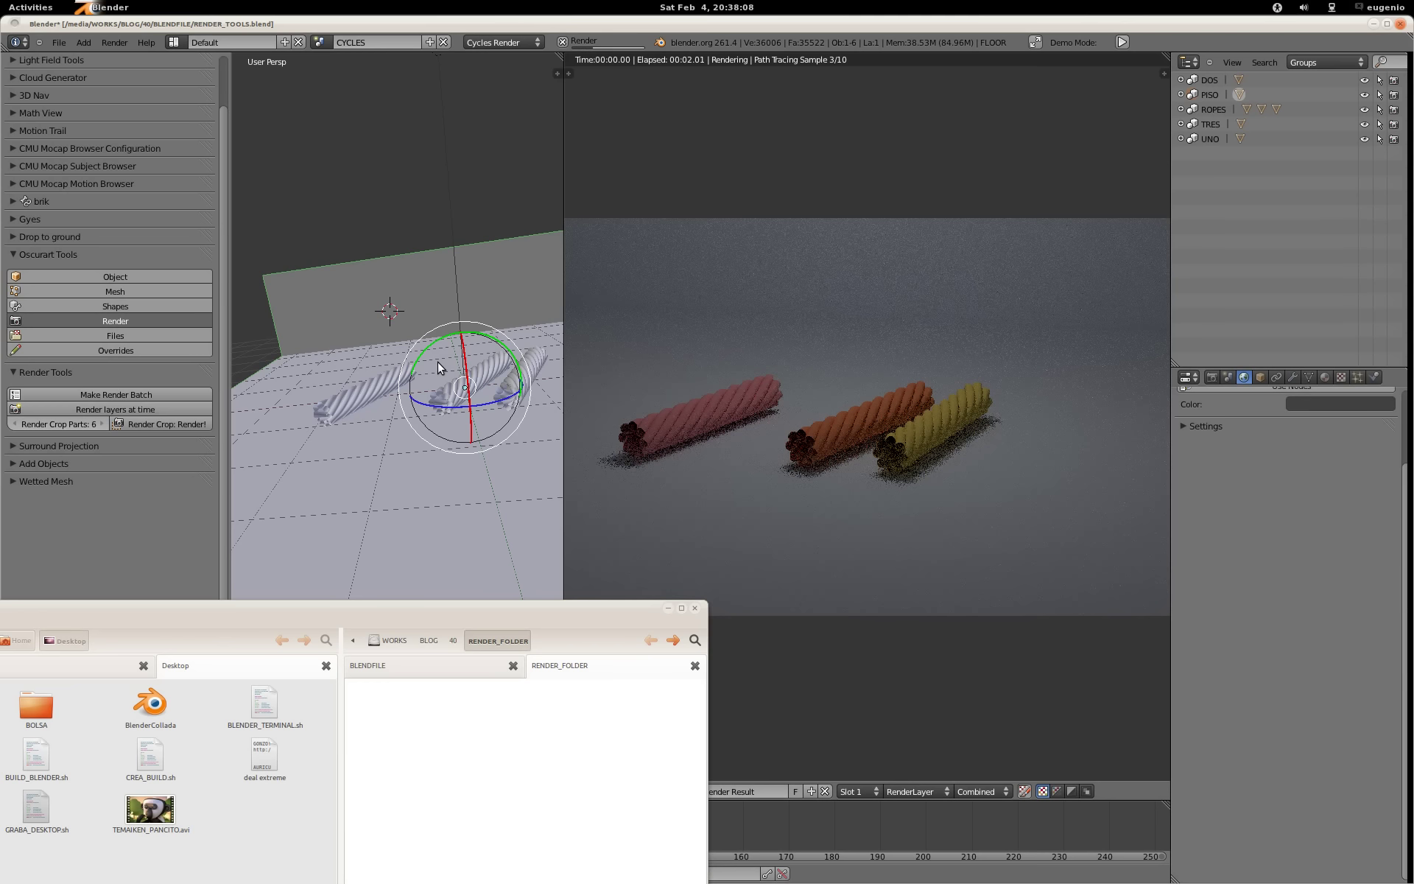
{"action": "key", "text": "Escape"}
{"action": "left_click", "coordinate": [502, 42]}
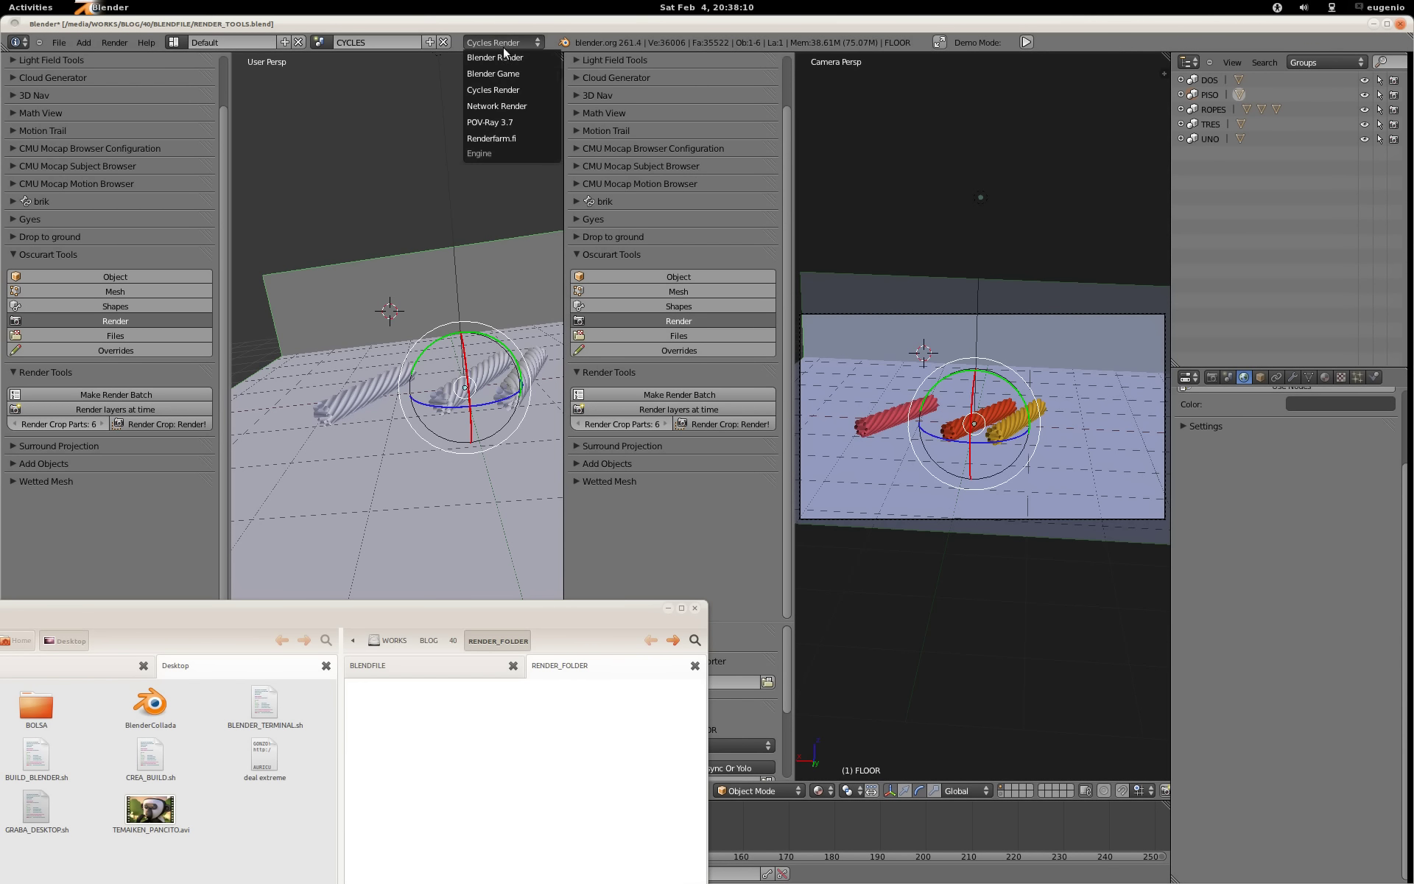
{"action": "left_click", "coordinate": [532, 87]}
Step: Inspect the materials assigned to the ropes and the FLOOR material in the floor object's slot list
{"action": "right_click", "coordinate": [866, 421]}
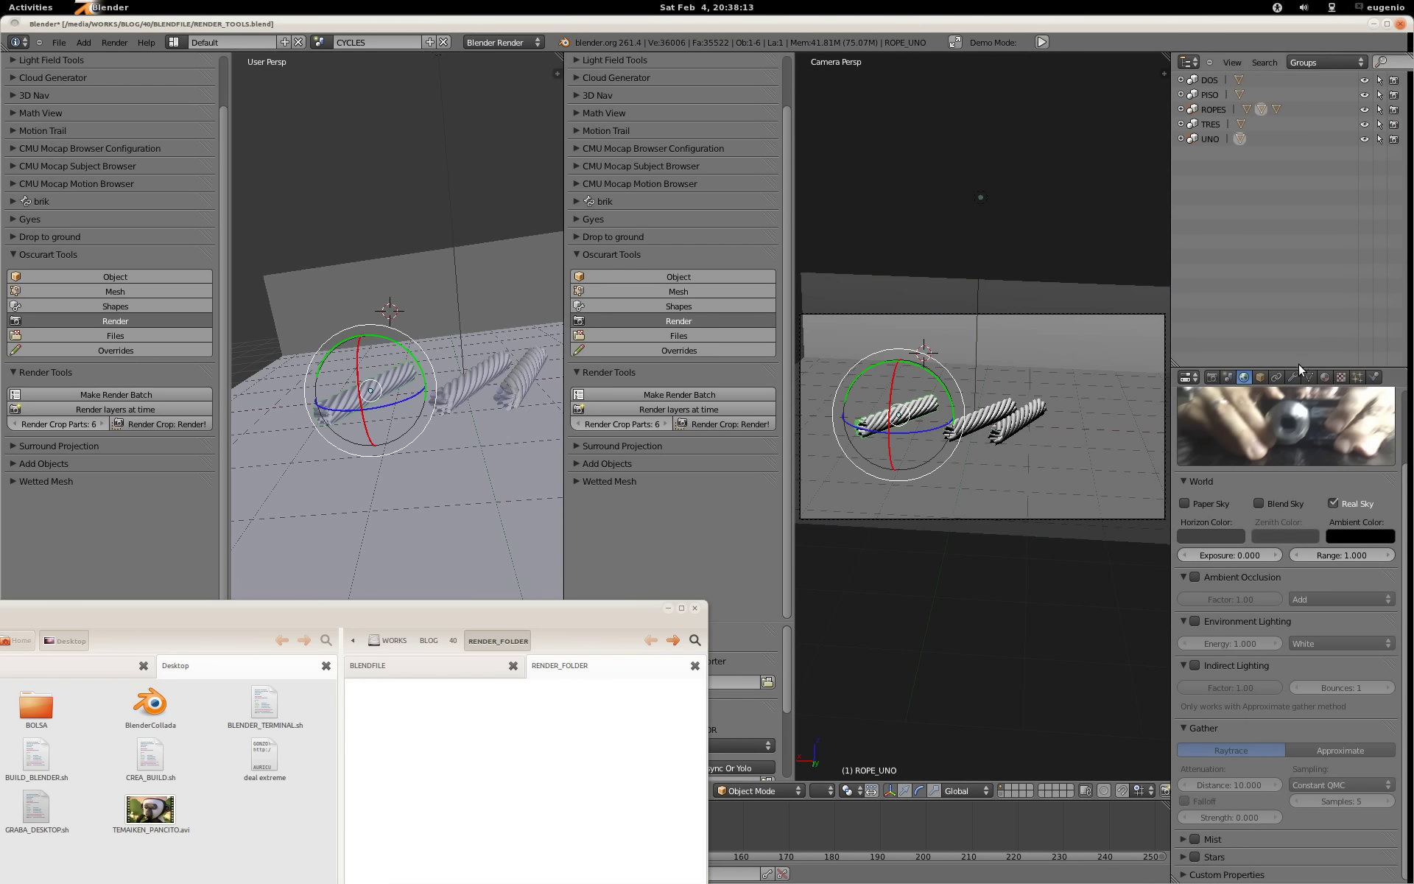
{"action": "left_click", "coordinate": [1324, 377]}
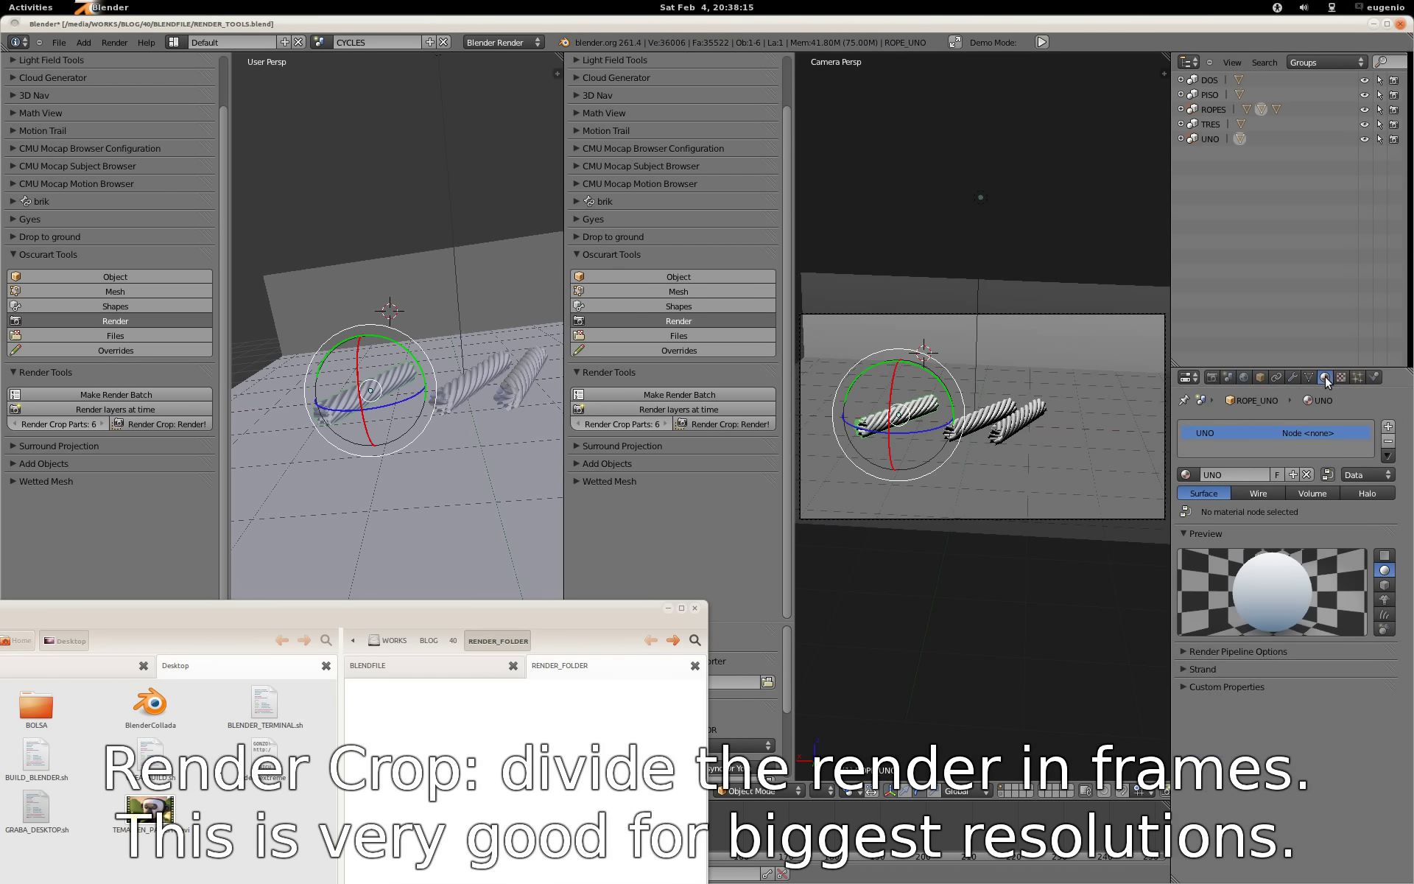
{"action": "right_click", "coordinate": [995, 410]}
{"action": "right_click", "coordinate": [1028, 414]}
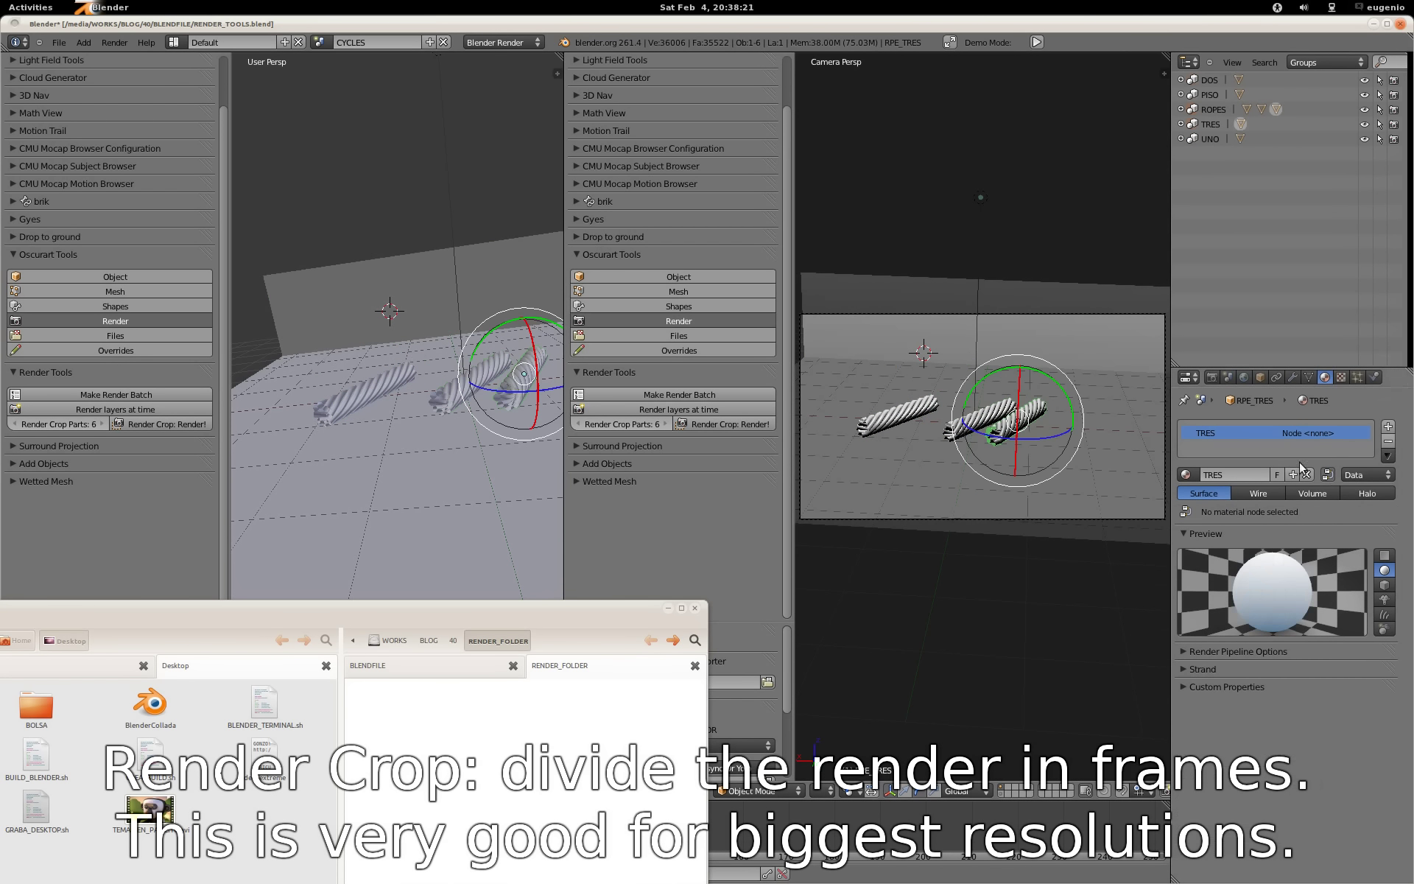
{"action": "right_click", "coordinate": [1124, 440]}
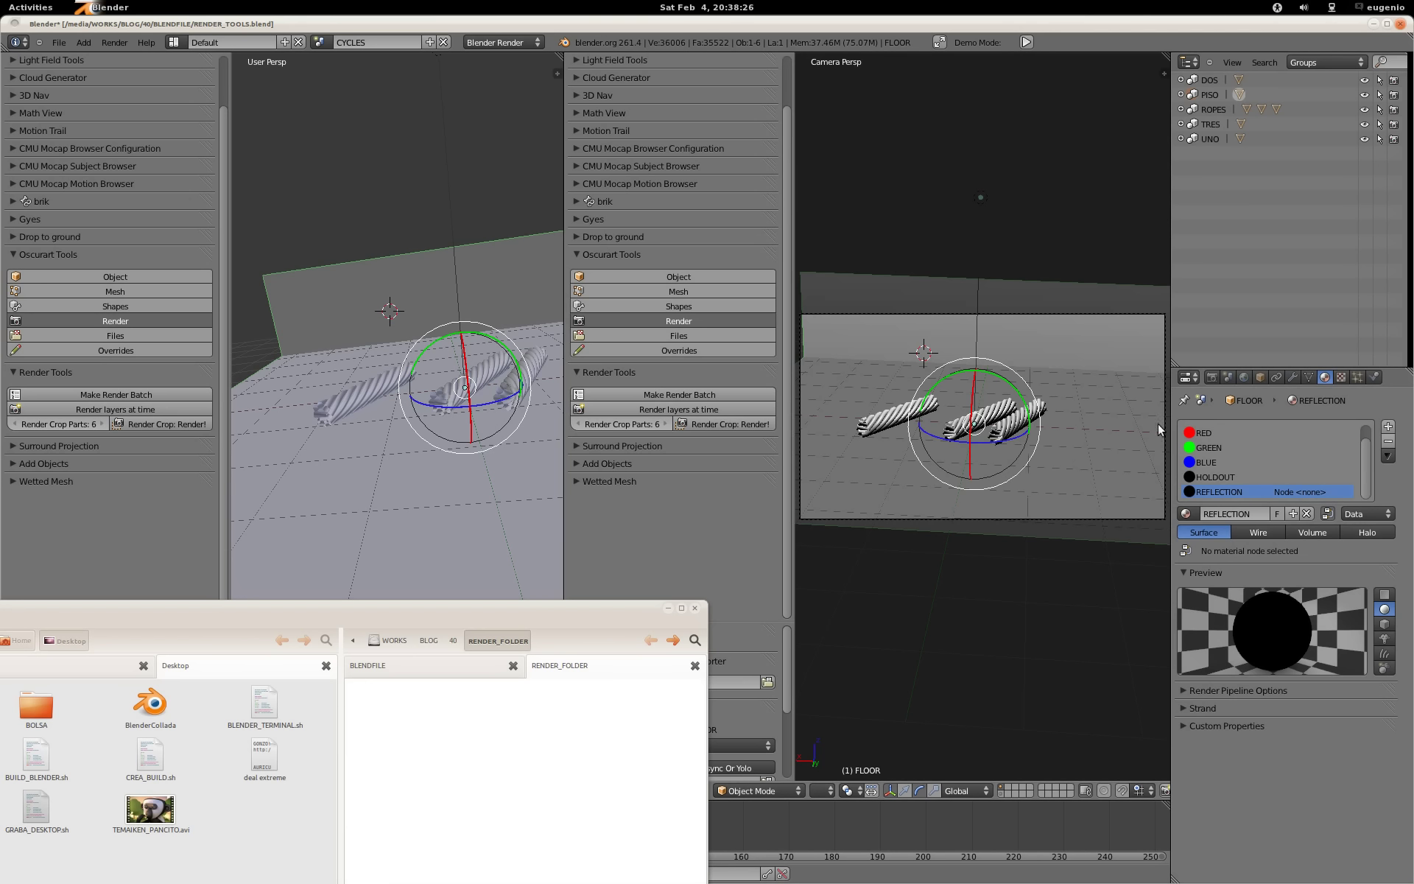
{"action": "scroll", "coordinate": [1223, 433], "scroll_direction": "up", "scroll_amount": 1}
{"action": "left_click", "coordinate": [1222, 433]}
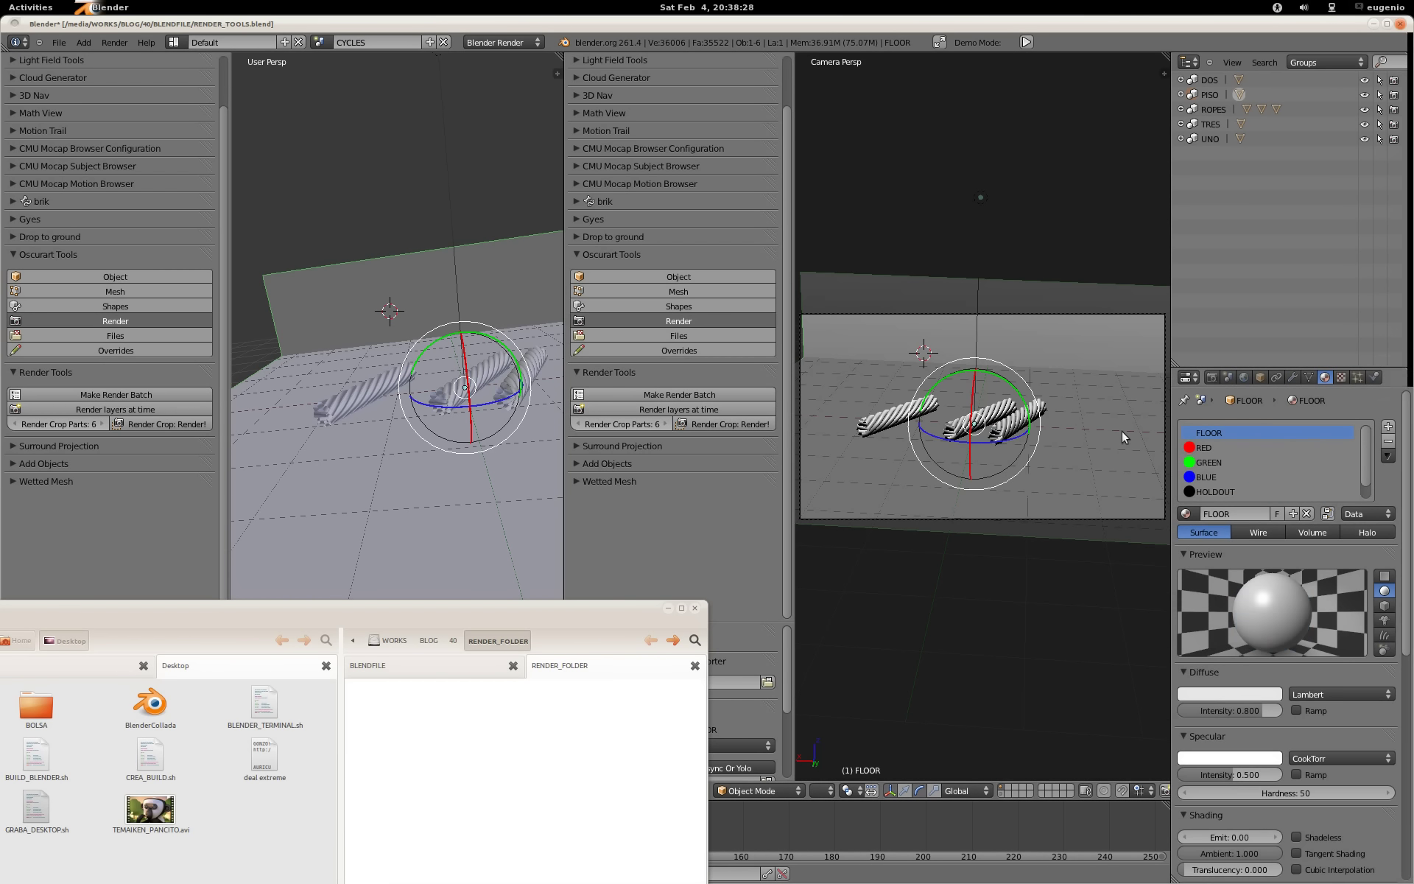
Step: Test-render the scene with Blender Render, run Render Crop with 6 parts, and move the file manager's RENDER_FOLDER view into sight
{"action": "key", "text": "F12"}
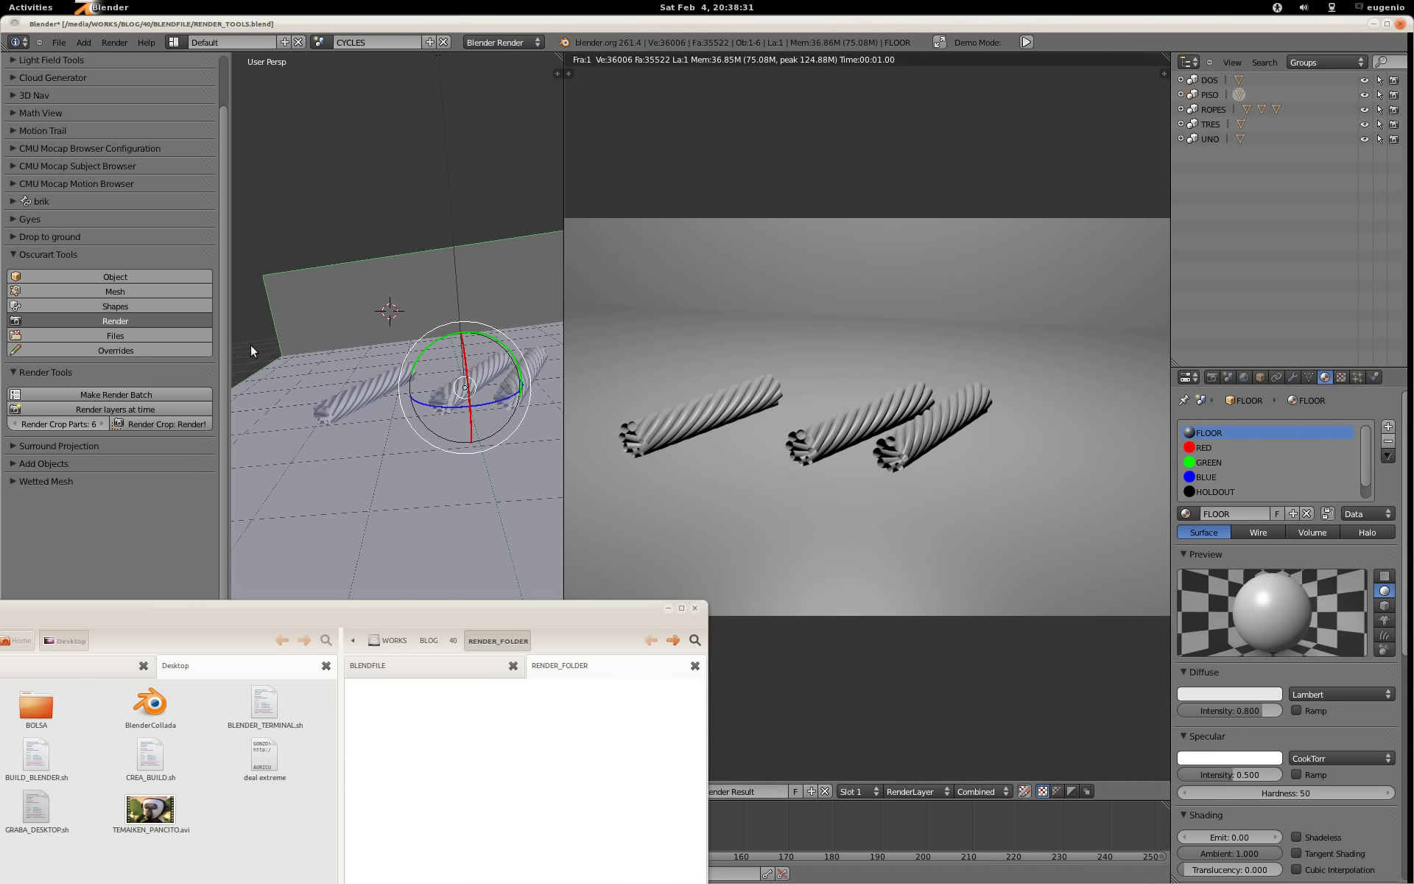
{"action": "left_click", "coordinate": [162, 426]}
{"action": "left_click_drag", "start_coordinate": [451, 606], "coordinate": [493, 475]}
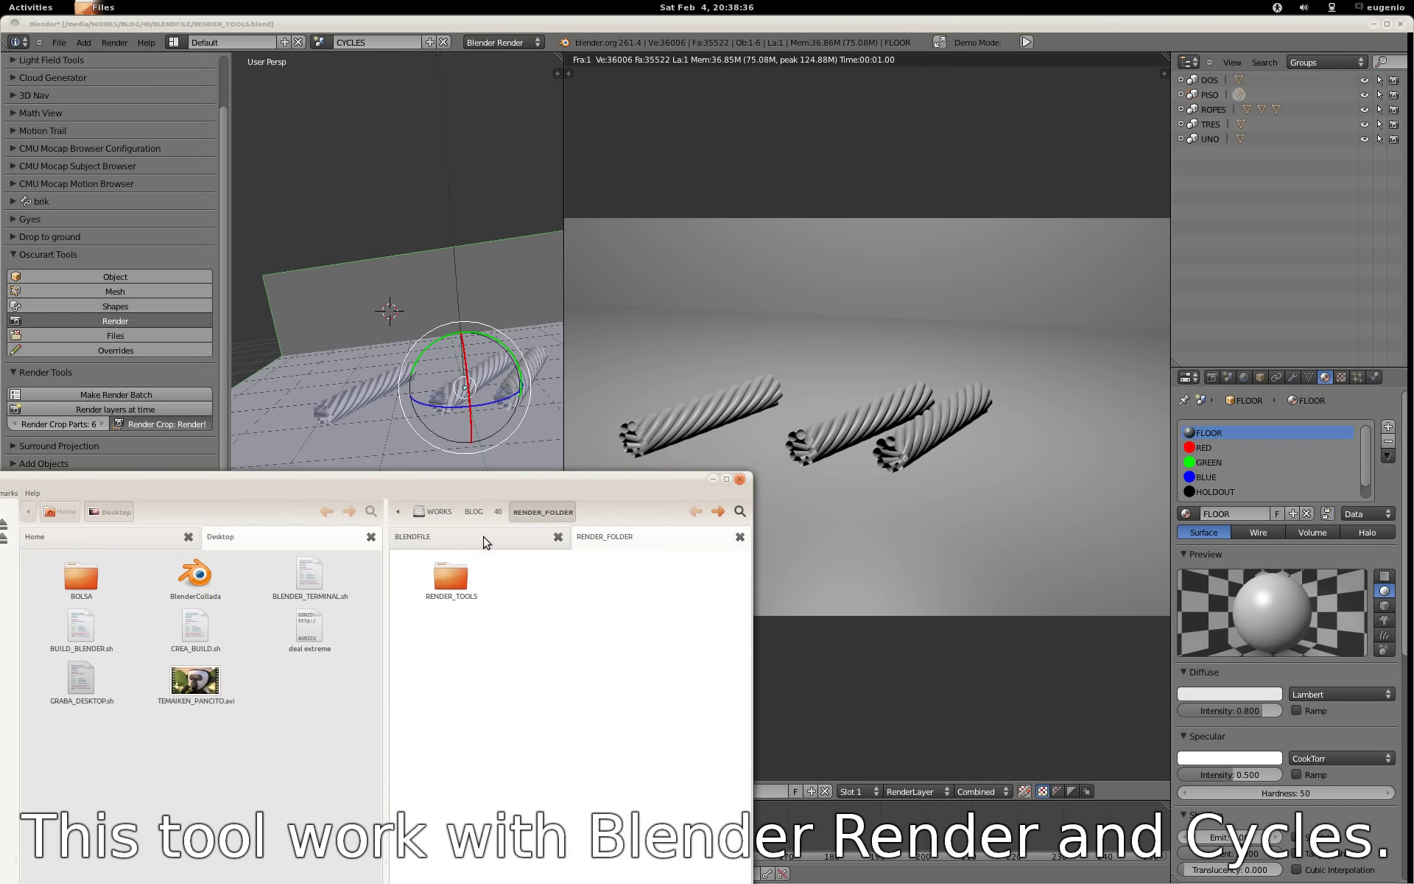
Step: Open RENDER_TOOLS_PART1_0001.png from the RENDER_TOOLS folder, examine the cropped render strips one after another, and close the image viewer
{"action": "double_click", "coordinate": [461, 582]}
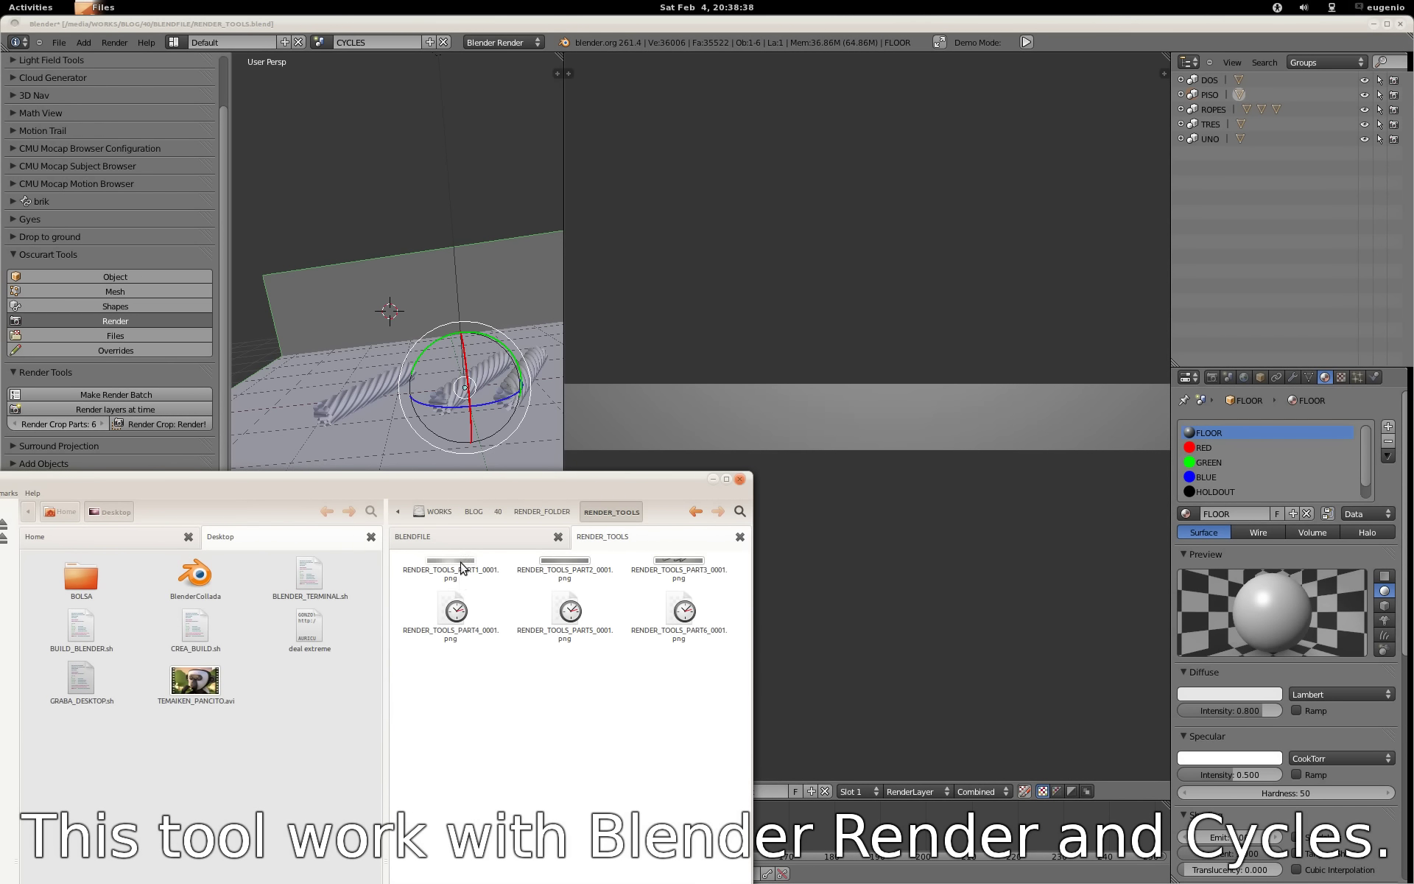
{"action": "double_click", "coordinate": [451, 569]}
{"action": "left_click_drag", "start_coordinate": [678, 342], "coordinate": [670, 158]}
{"action": "key", "text": "Right"}
{"action": "key", "text": "Right"}
{"action": "key", "text": "Right"}
{"action": "key", "text": "Right"}
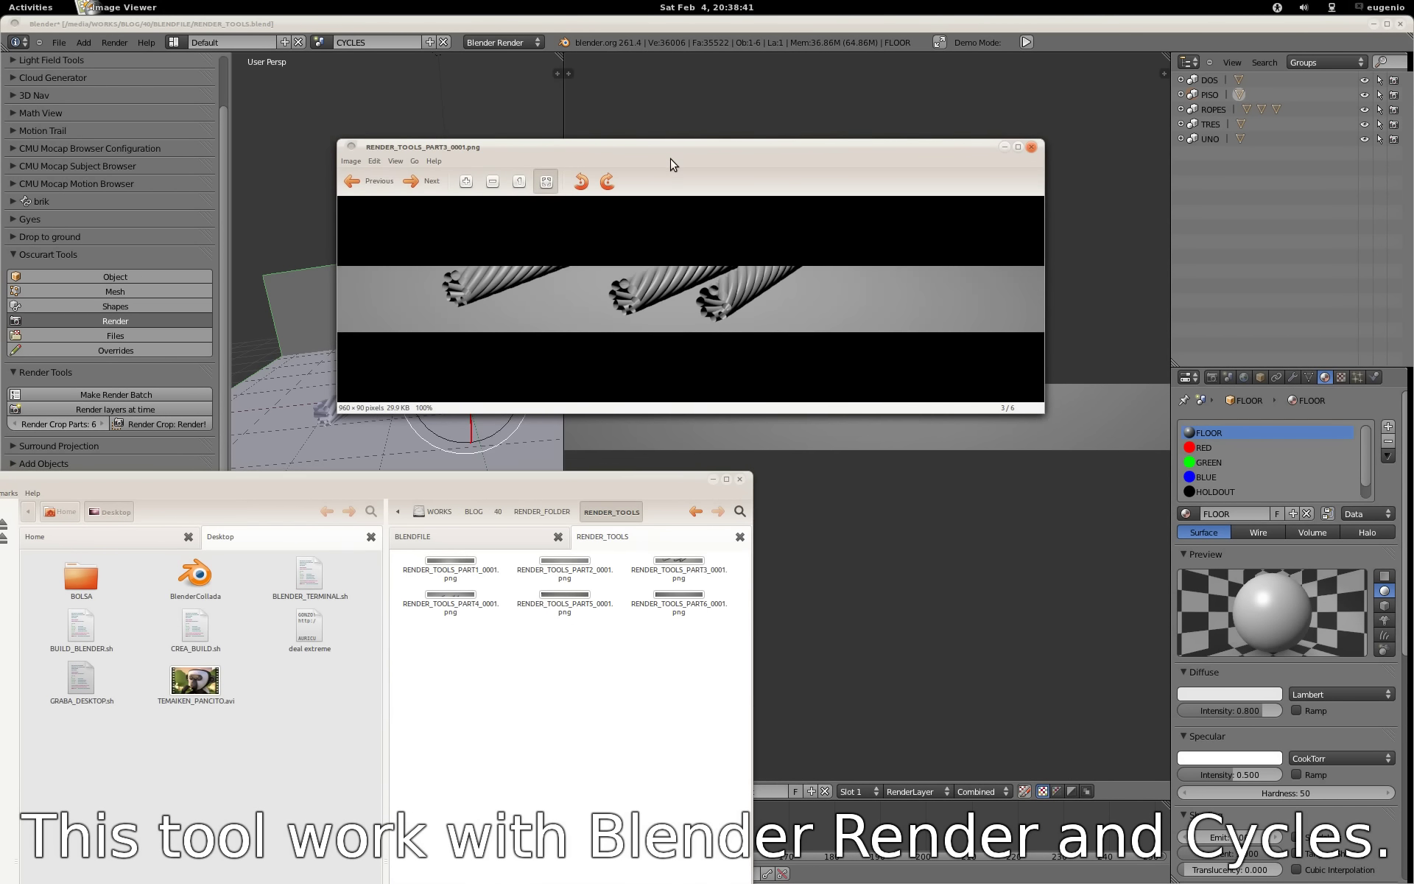
{"action": "key", "text": "Left"}
{"action": "key", "text": "Left"}
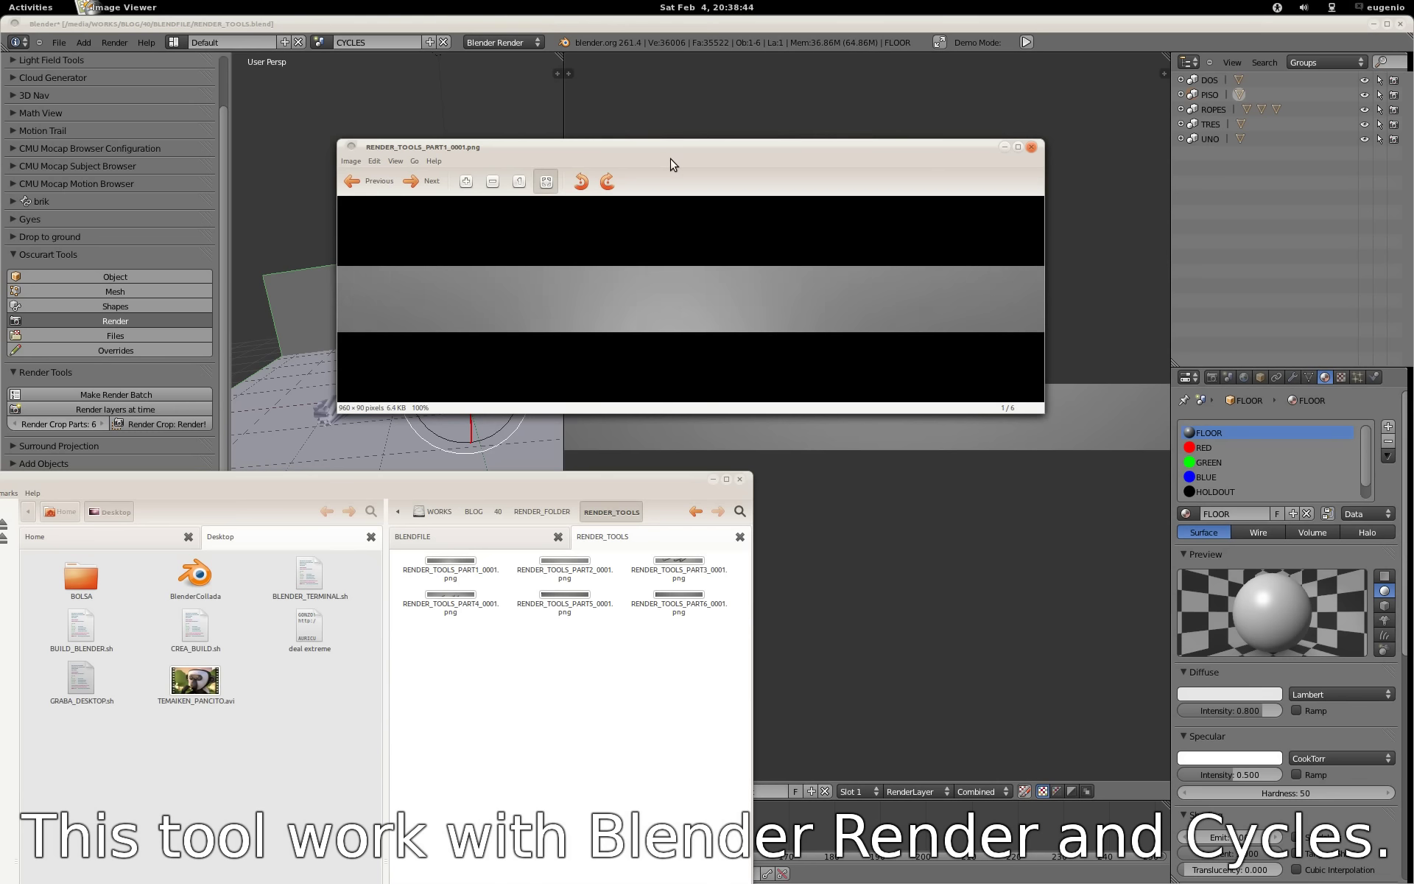
{"action": "key", "text": "Right"}
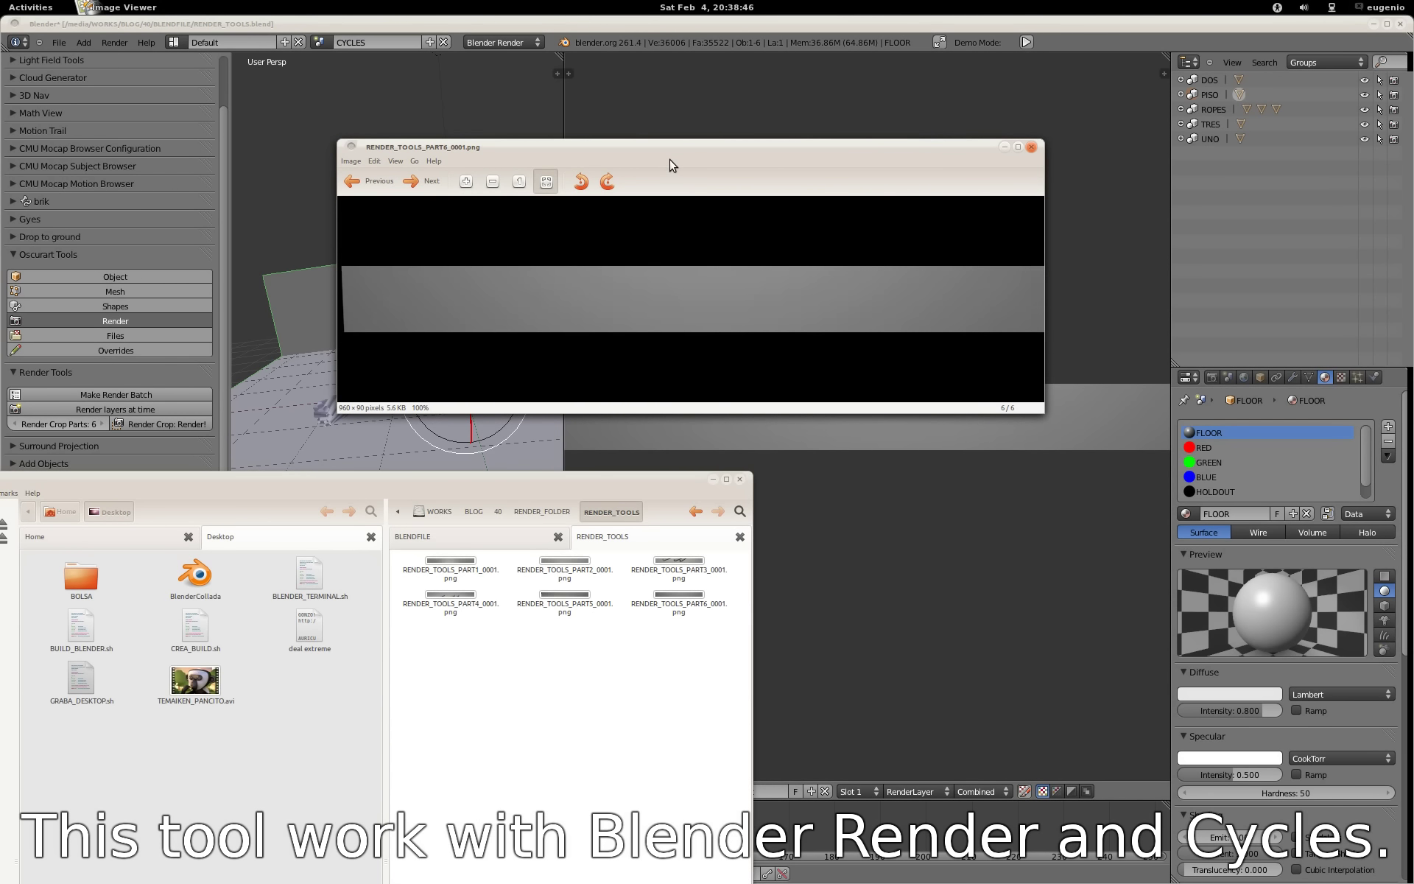
{"action": "key", "text": "Left"}
{"action": "key", "text": "Right"}
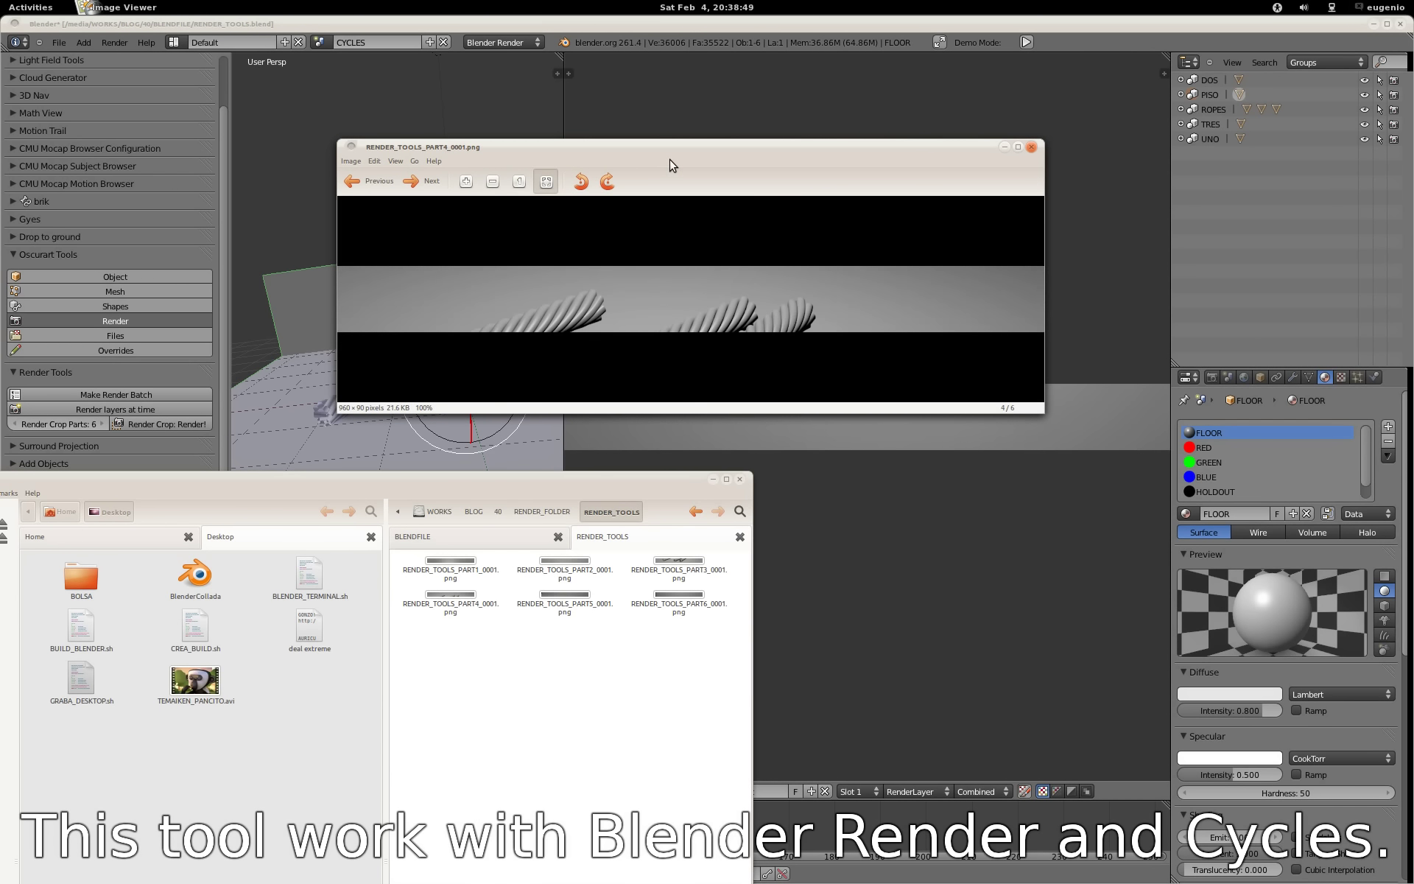
{"action": "left_click", "coordinate": [1033, 153]}
Step: Bring up the Blender splash screen and minimise the file manager covering it
{"action": "key", "text": "space"}
{"action": "key", "text": "Return"}
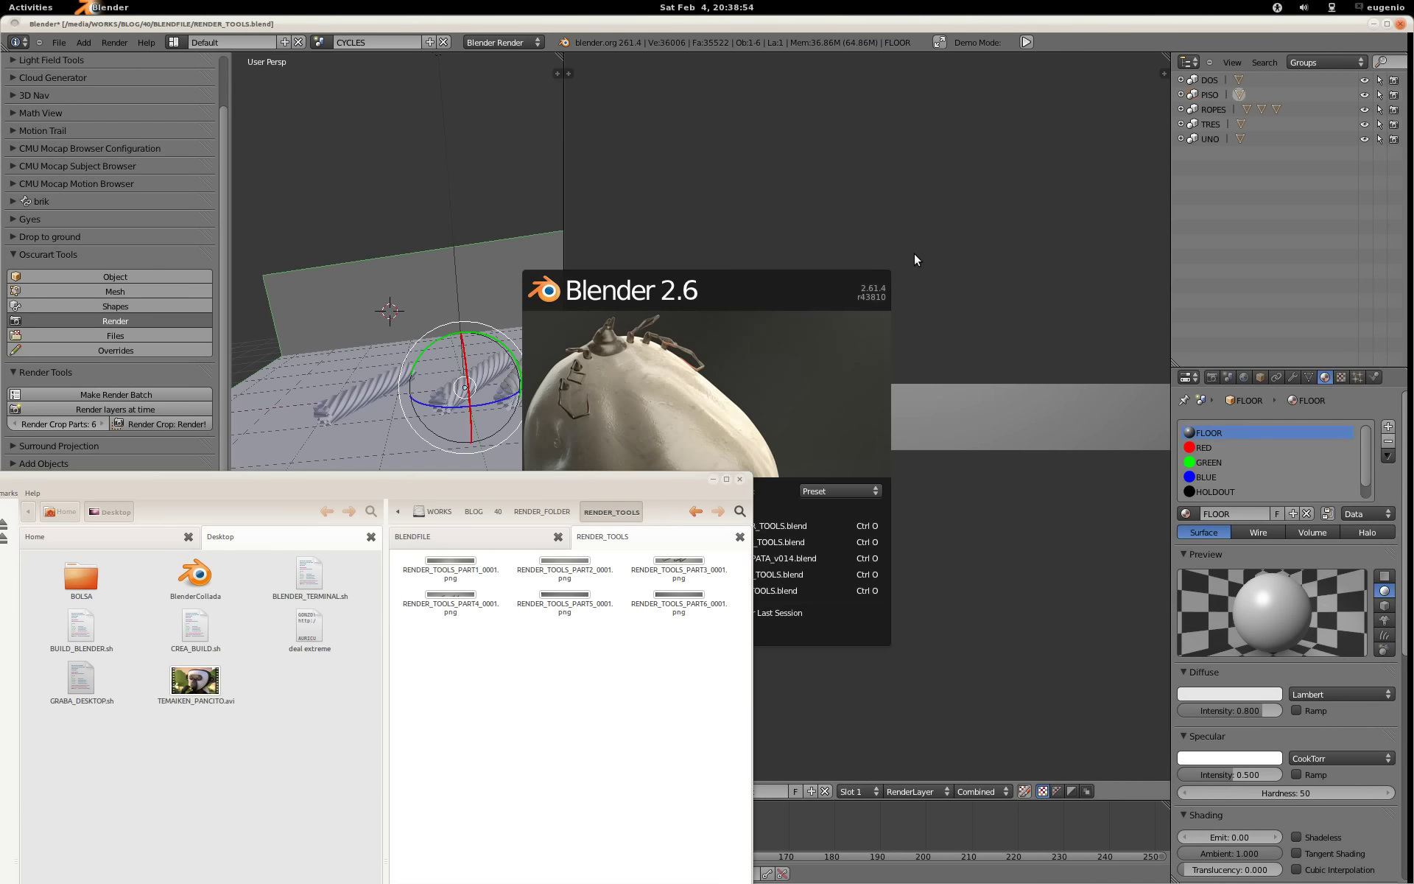
{"action": "left_click", "coordinate": [712, 480]}
{"action": "key", "text": "alt+Tab"}
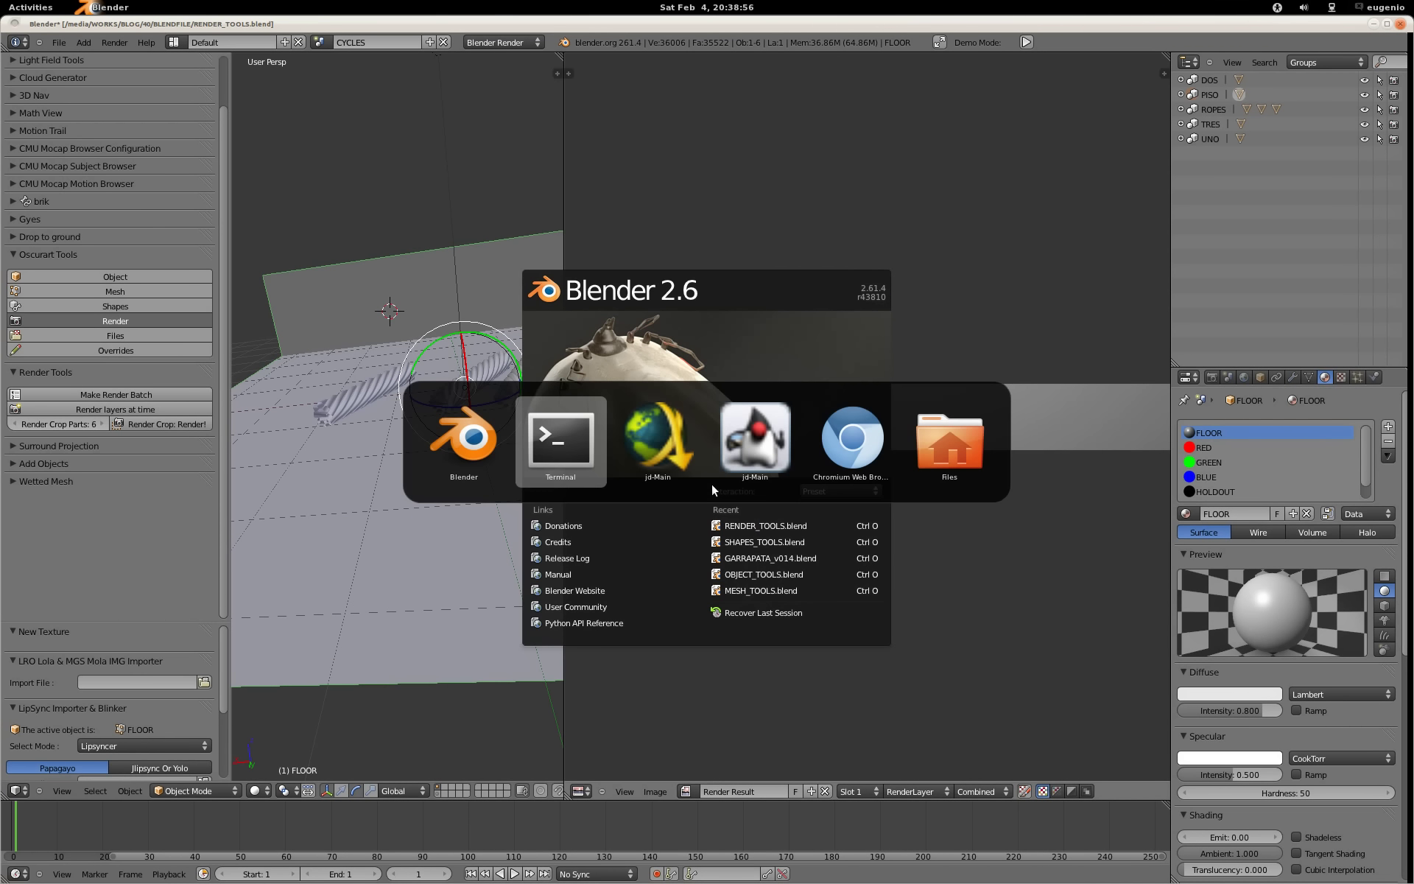